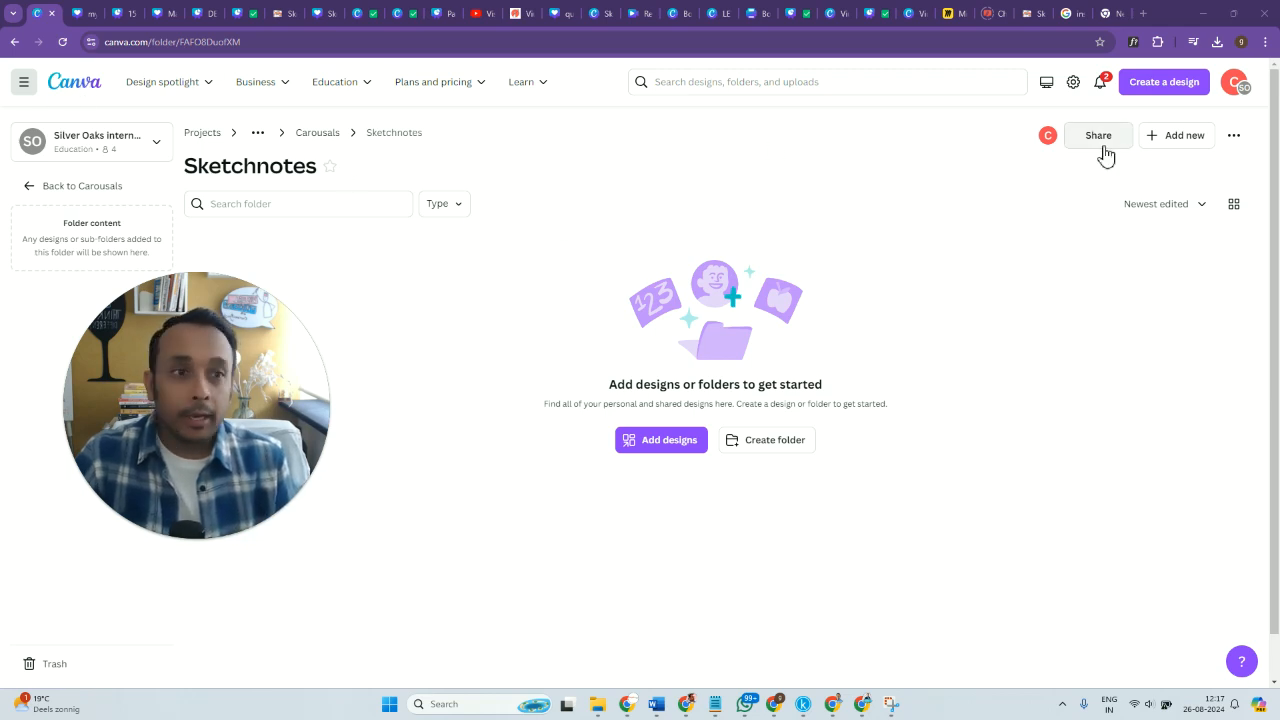
Create a new Instagram Post (Square) design inside the Sketchnotes folder.
left_click(1160, 140)
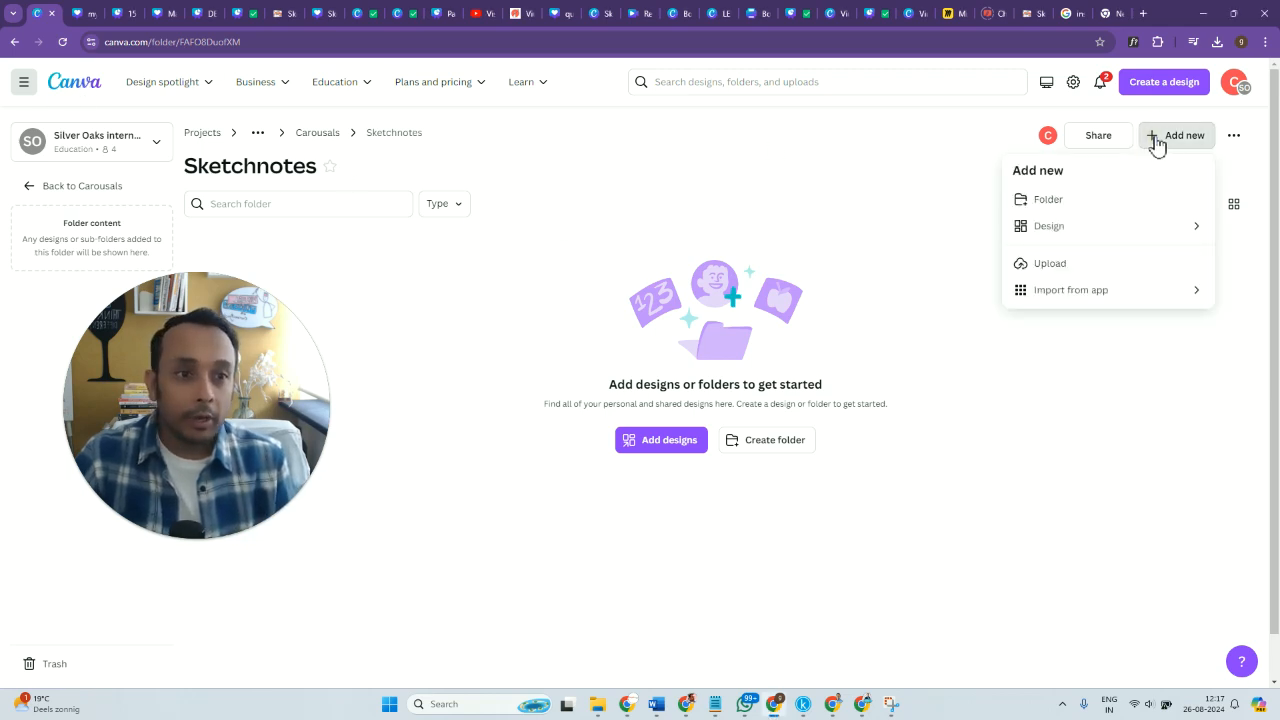
left_click(1074, 232)
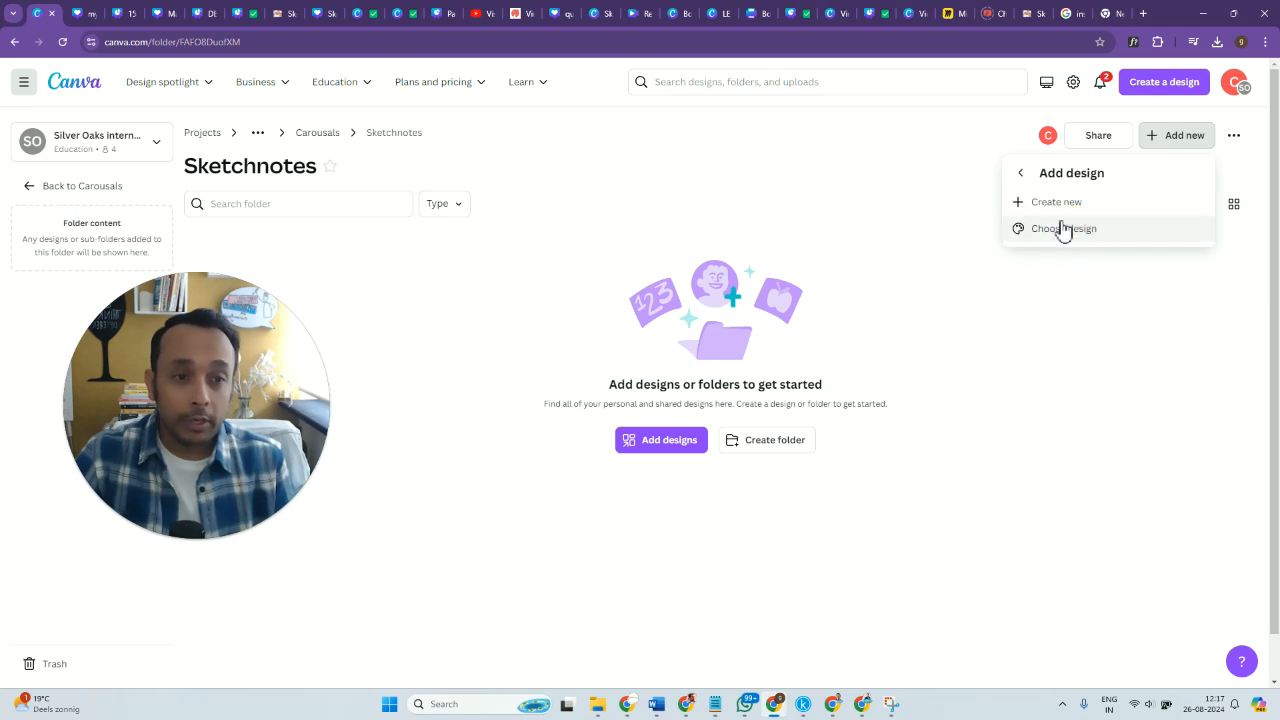
left_click(1060, 204)
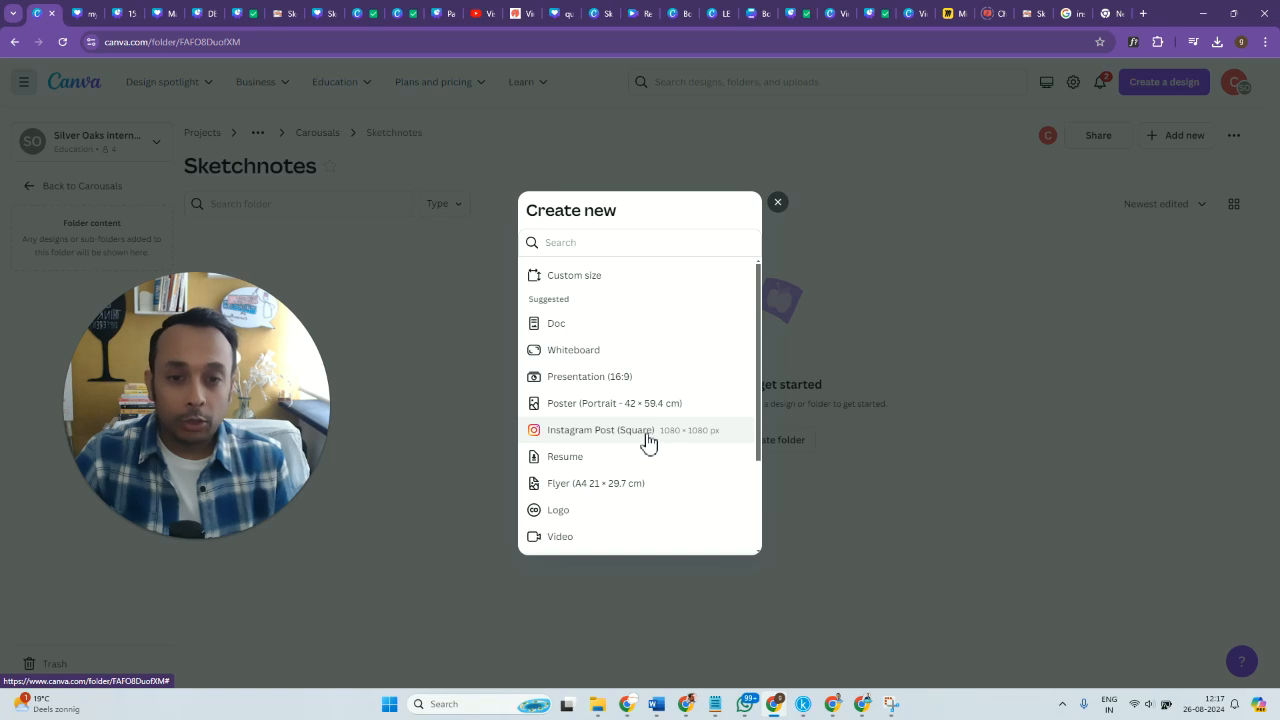
left_click(646, 441)
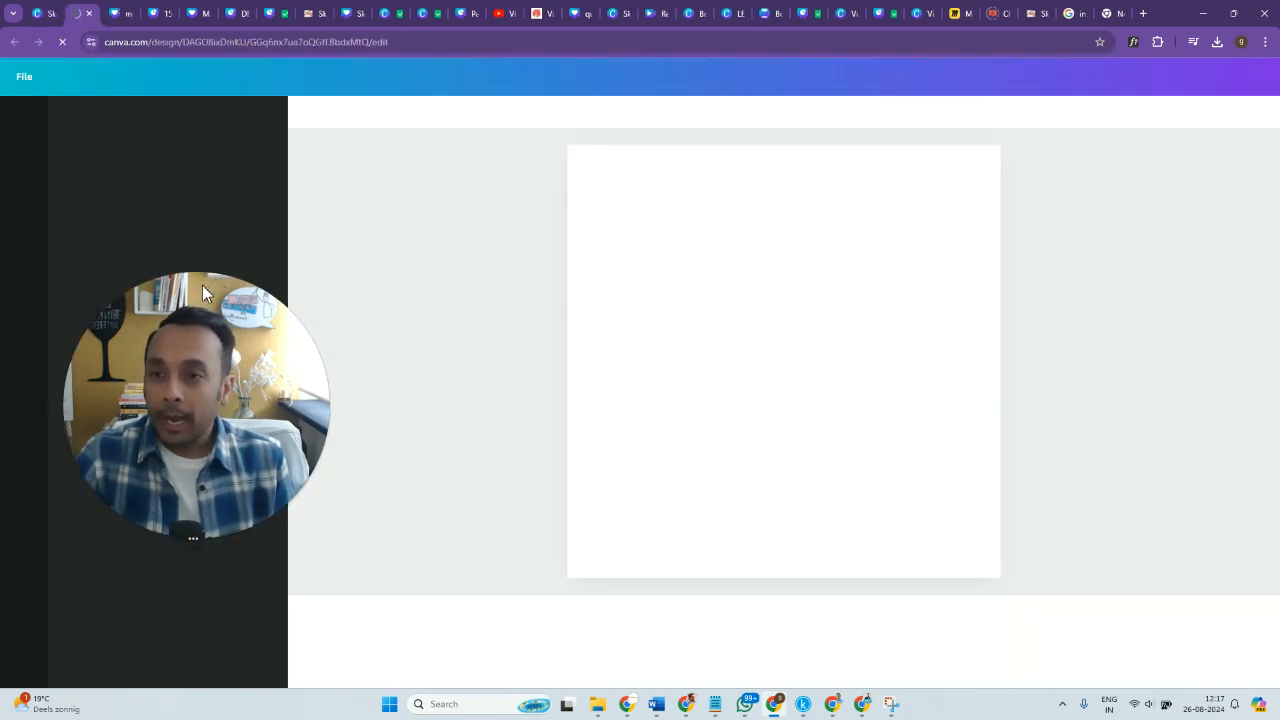
left_click_drag(196, 290, 422, 188)
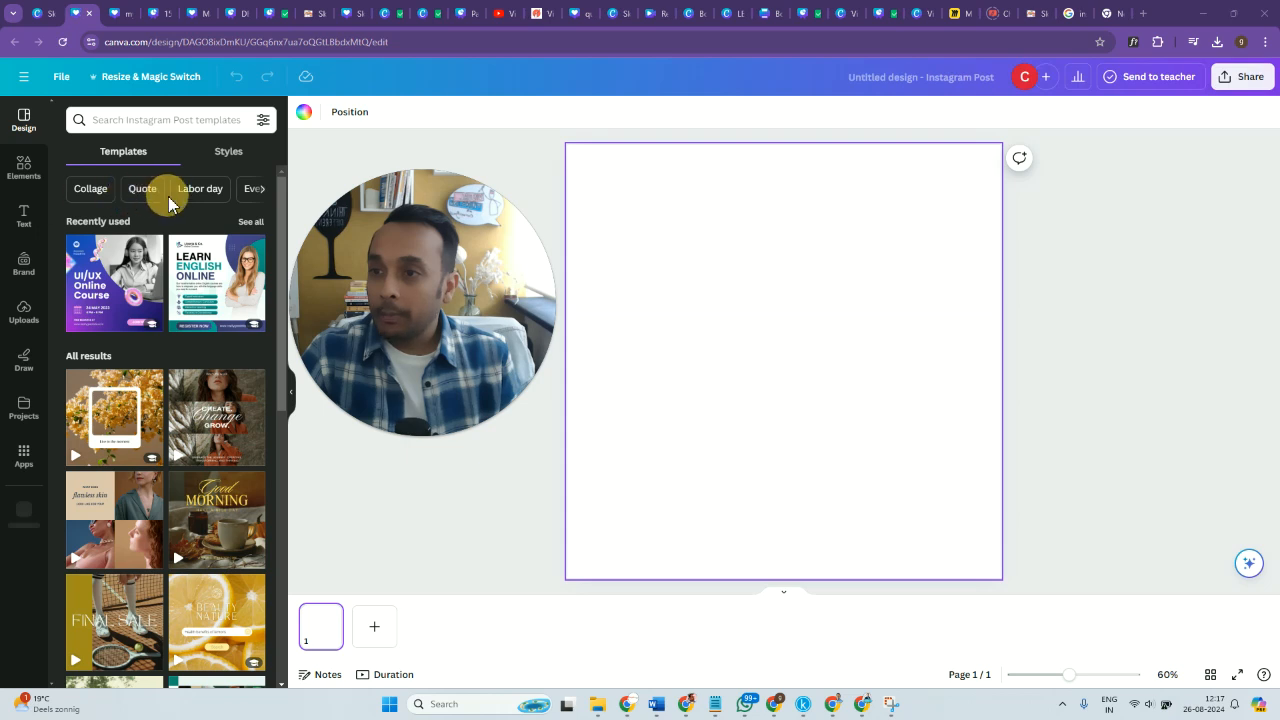
Place the uploaded "Life Lessons from Shri Krishna" sketchnote on page 1, enlarge it and center it on the page.
left_click(25, 312)
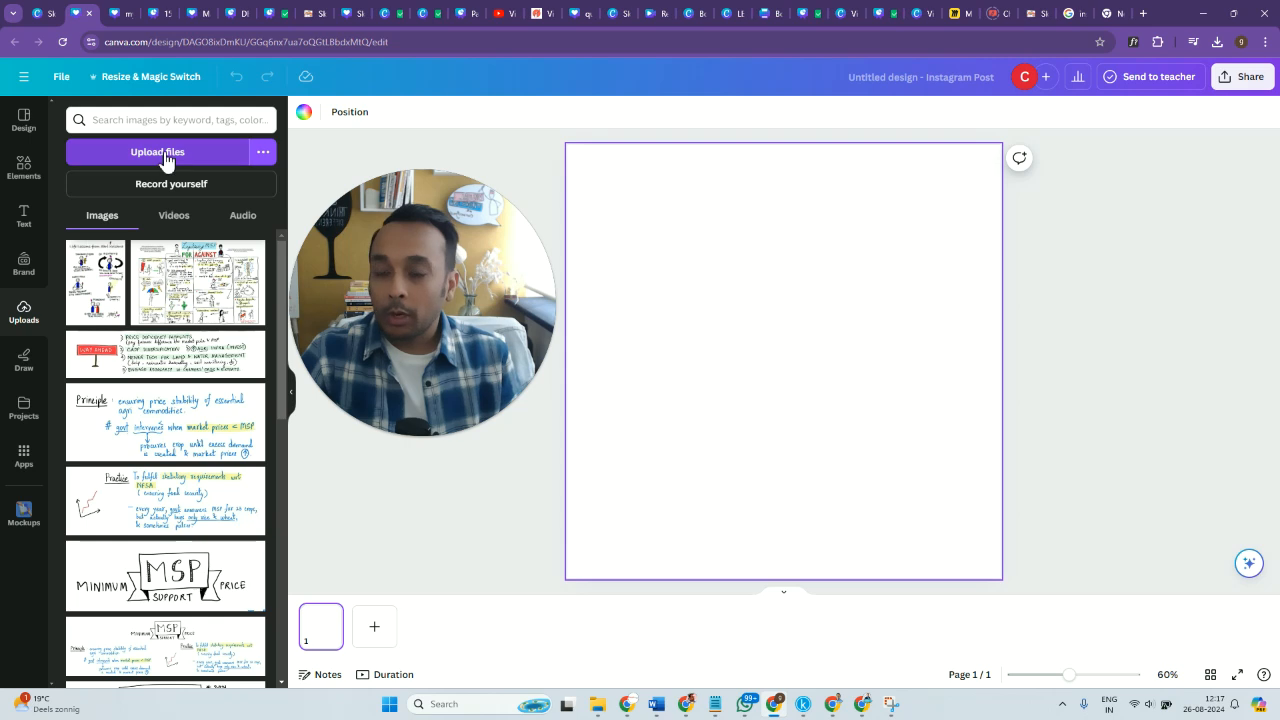
left_click(97, 298)
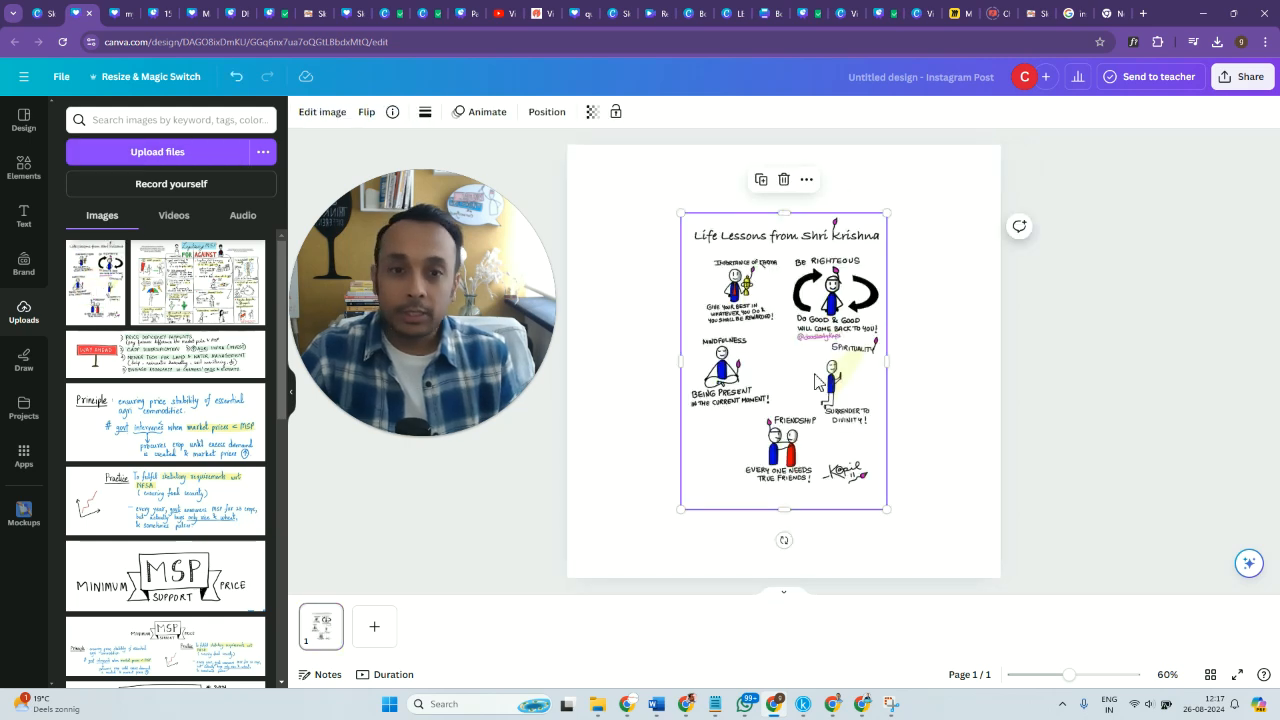
left_click_drag(778, 358, 739, 358)
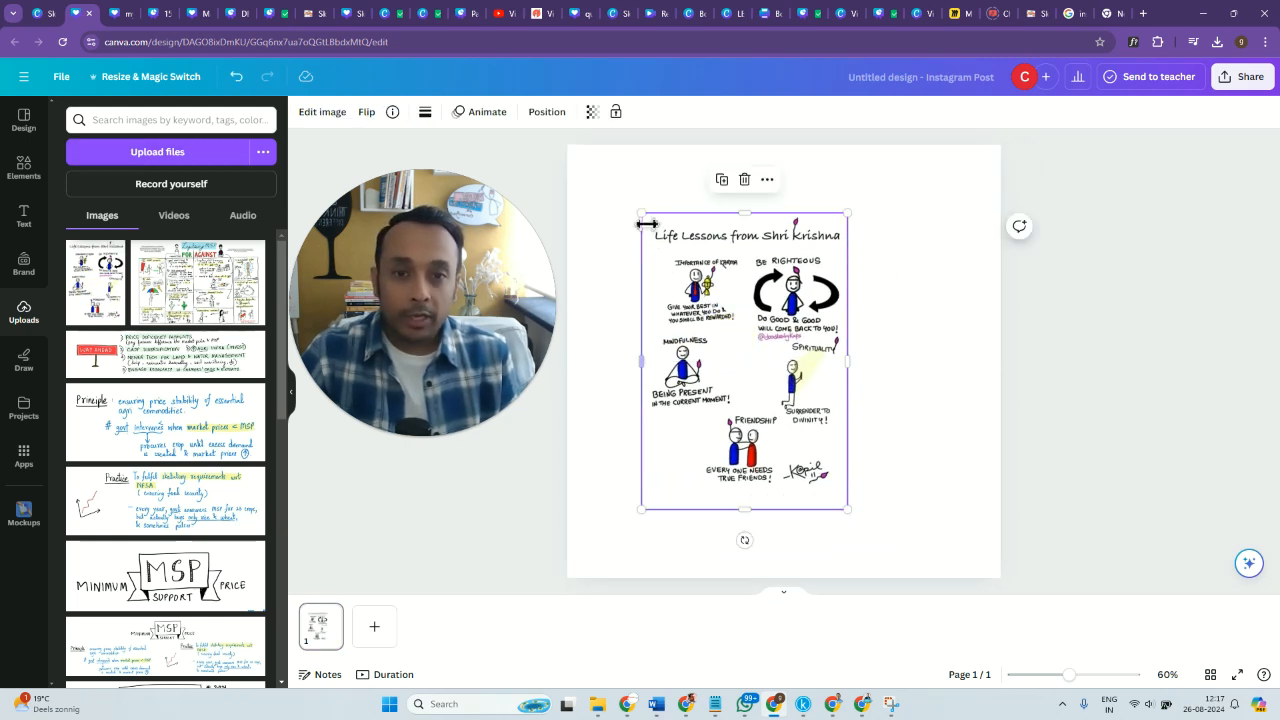
left_click_drag(641, 212, 545, 122)
left_click_drag(724, 300, 808, 354)
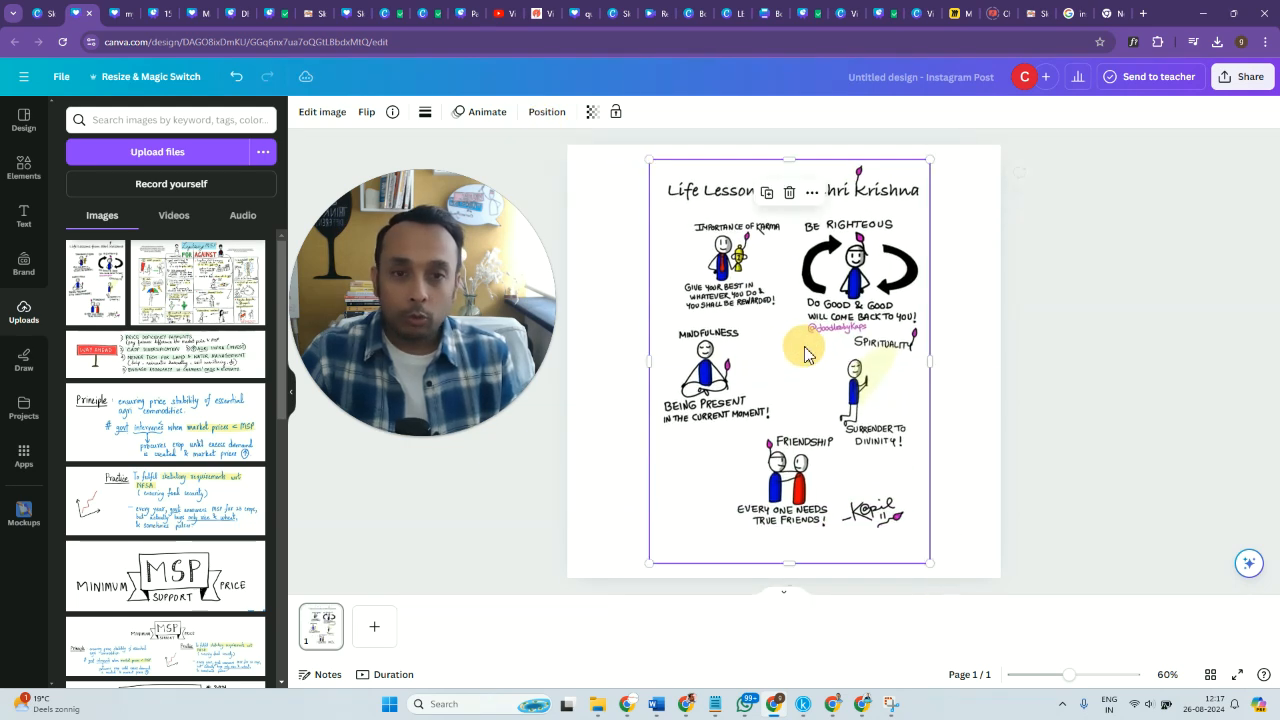
Add four blank pages after page 1.
left_click(375, 635)
left_click(429, 634)
left_click(489, 636)
left_click(533, 636)
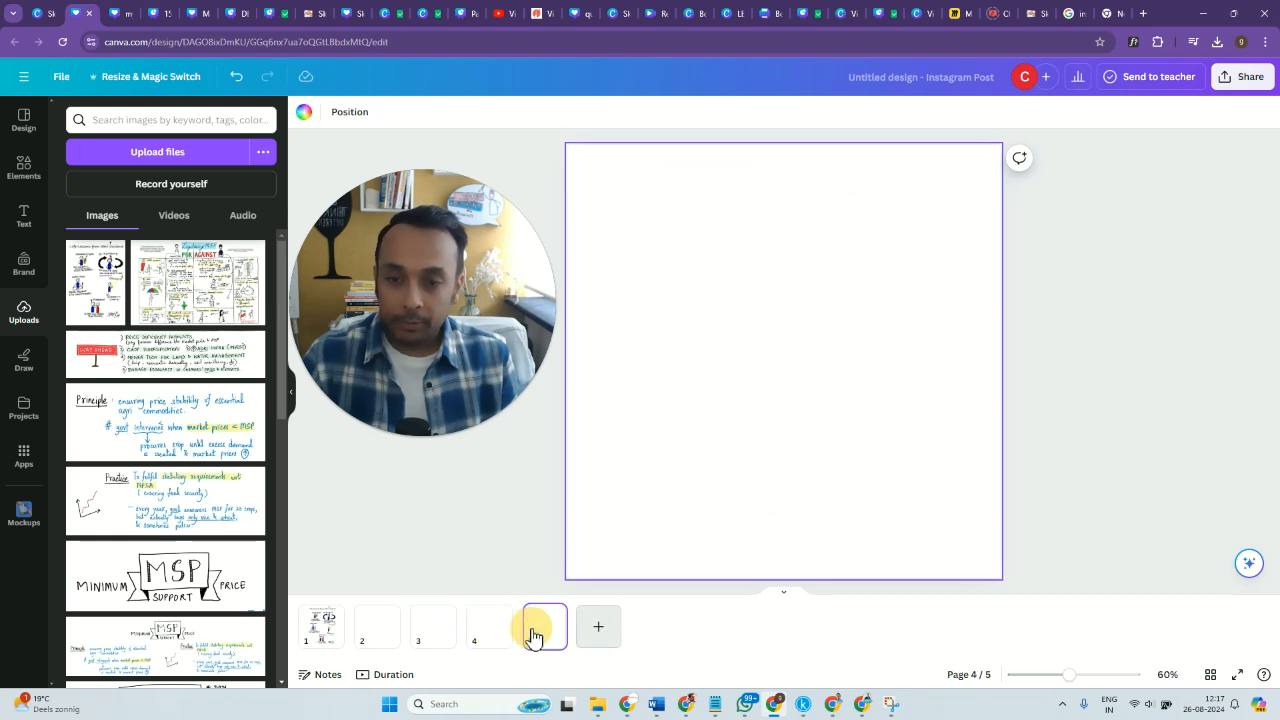
Copy the full sketchnote image from page 1 onto pages 2, 3, 4 and 5.
left_click(325, 632)
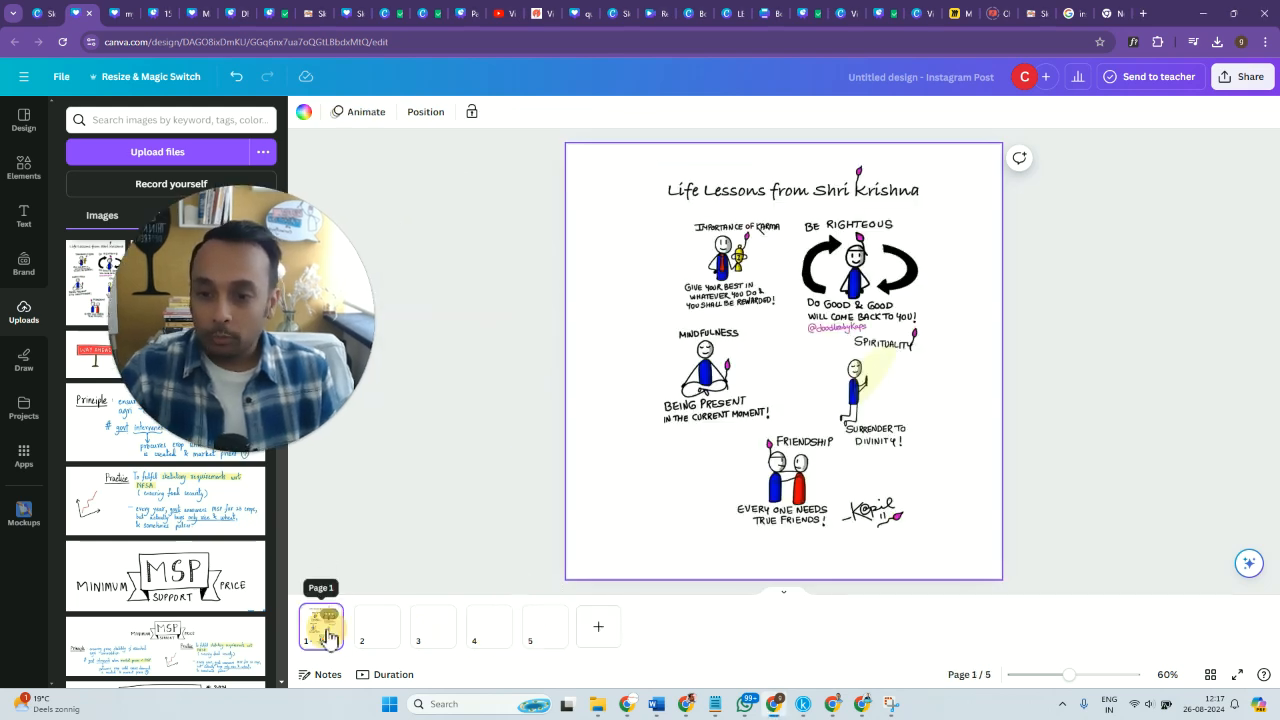
left_click(742, 383)
left_click(373, 630)
key("ctrl+v")
left_click(437, 628)
key("ctrl+v")
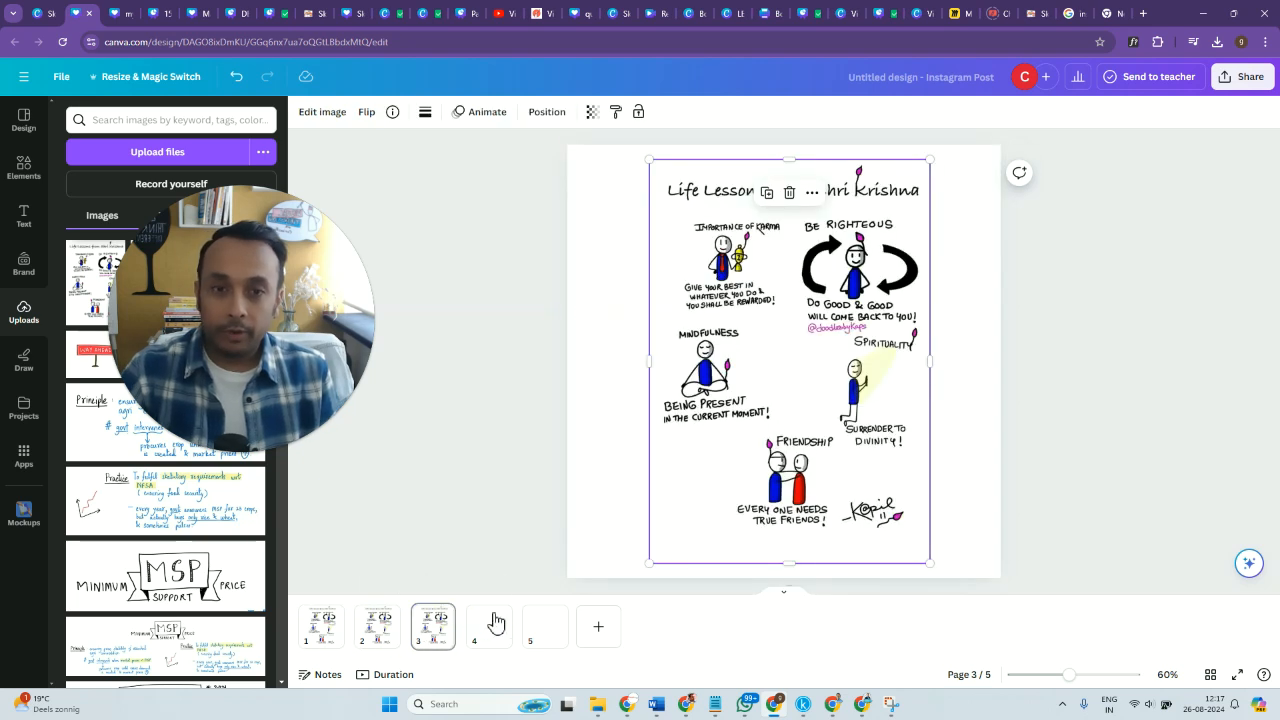
left_click(490, 630)
key("ctrl+v")
left_click(545, 630)
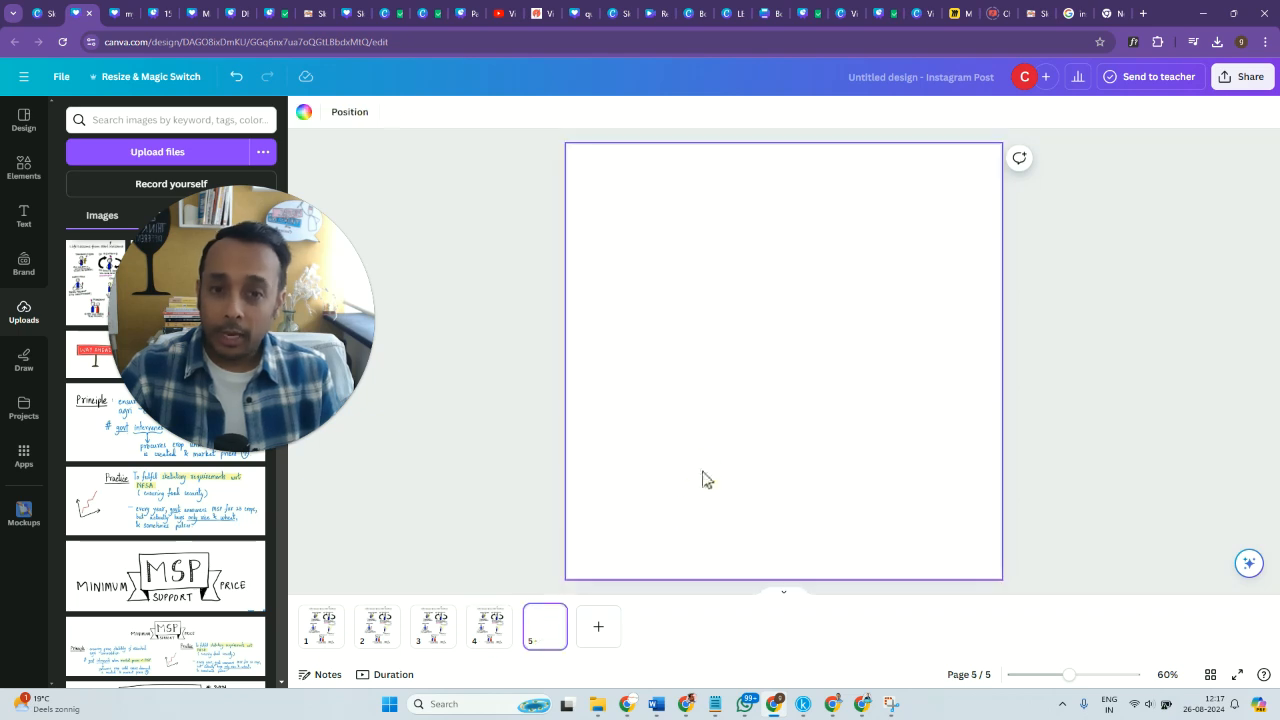
key("ctrl+v")
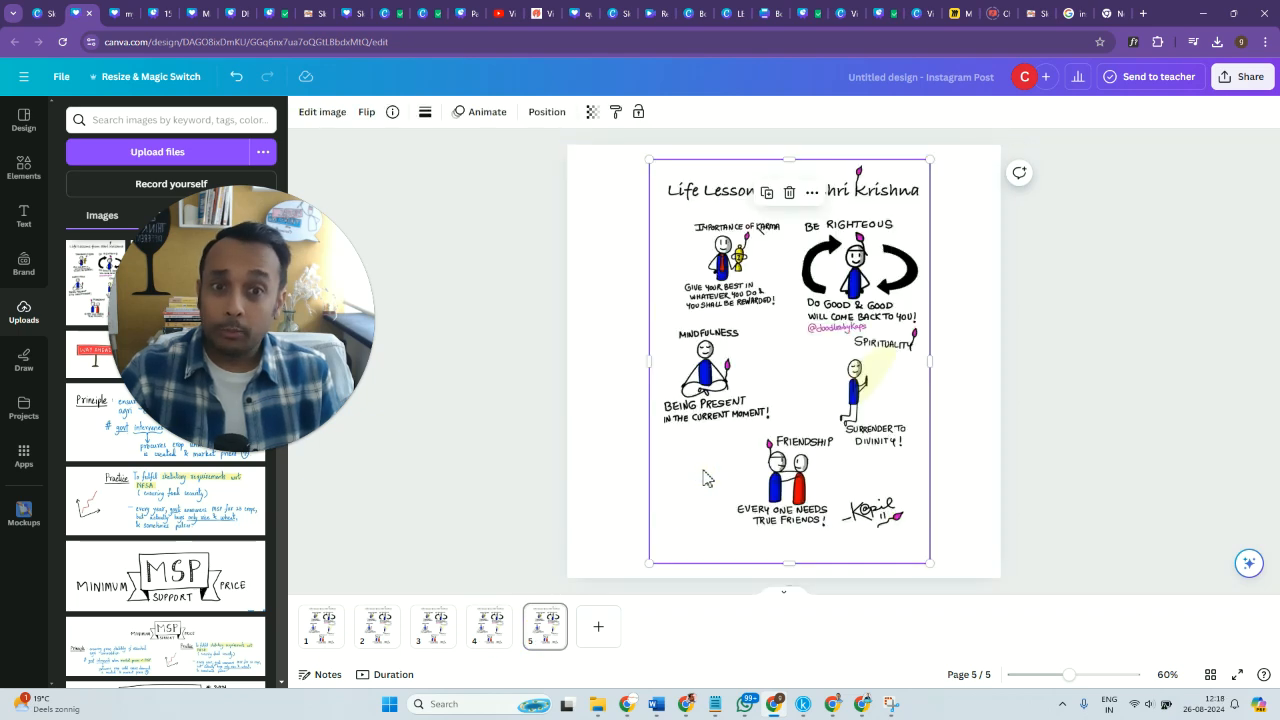
Crop the sketchnote on page 2 vertically to the band containing the "Importance of Karma" drawing and narrow it to that drawing alone.
left_click(313, 640)
left_click(377, 635)
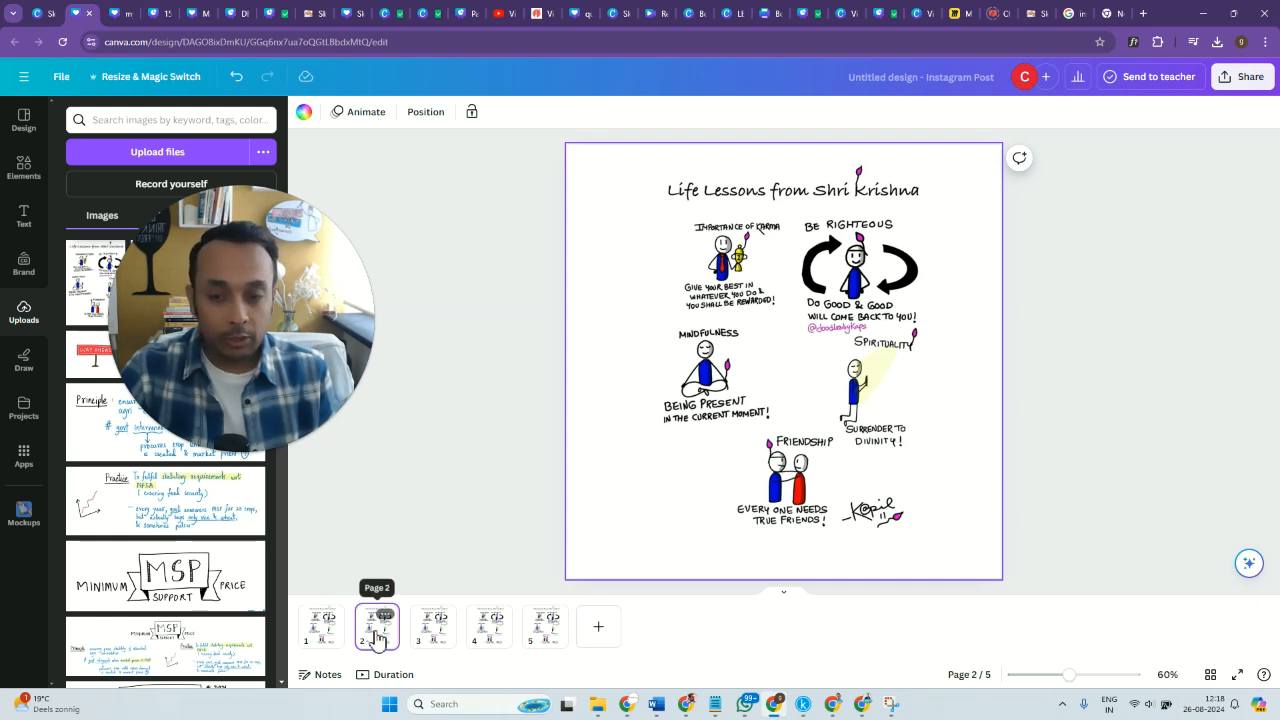
left_click(790, 340)
left_click_drag(790, 160, 791, 210)
left_click_drag(791, 570, 786, 318)
Enlarge the cropped "Importance of Karma" drawing and center it on page 2.
left_click_drag(936, 268, 1090, 553)
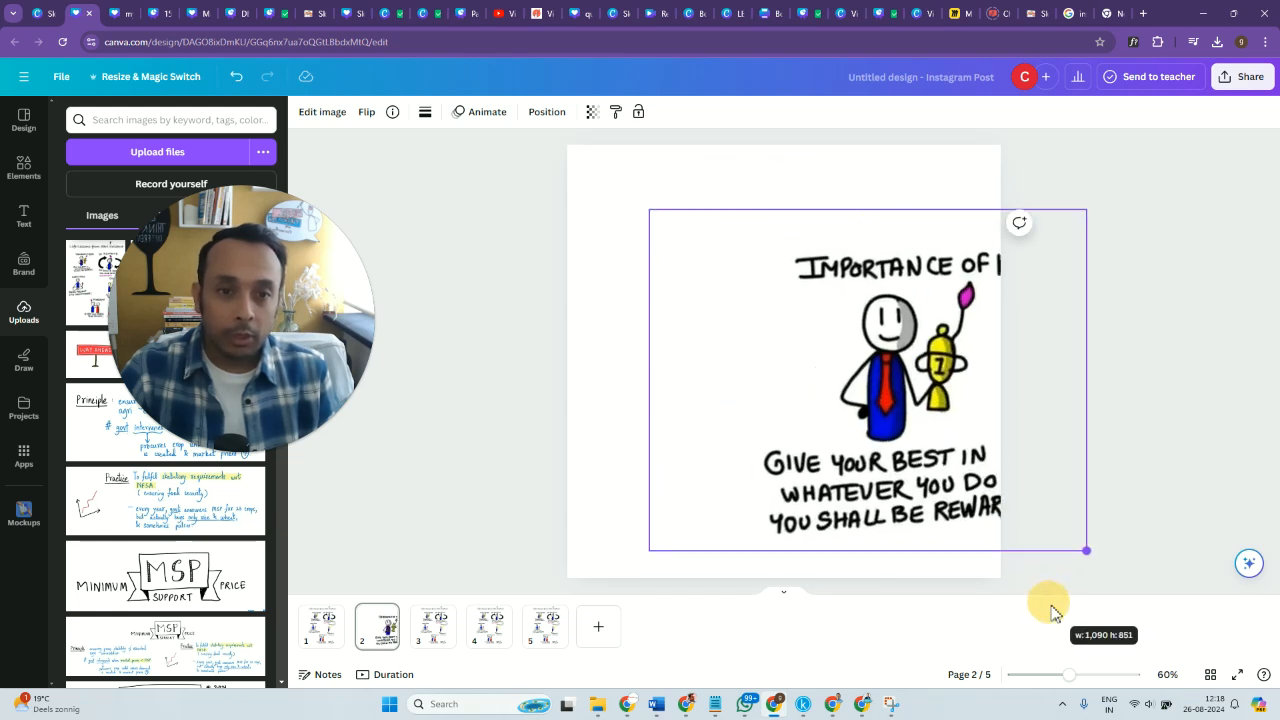
left_click_drag(915, 456, 798, 468)
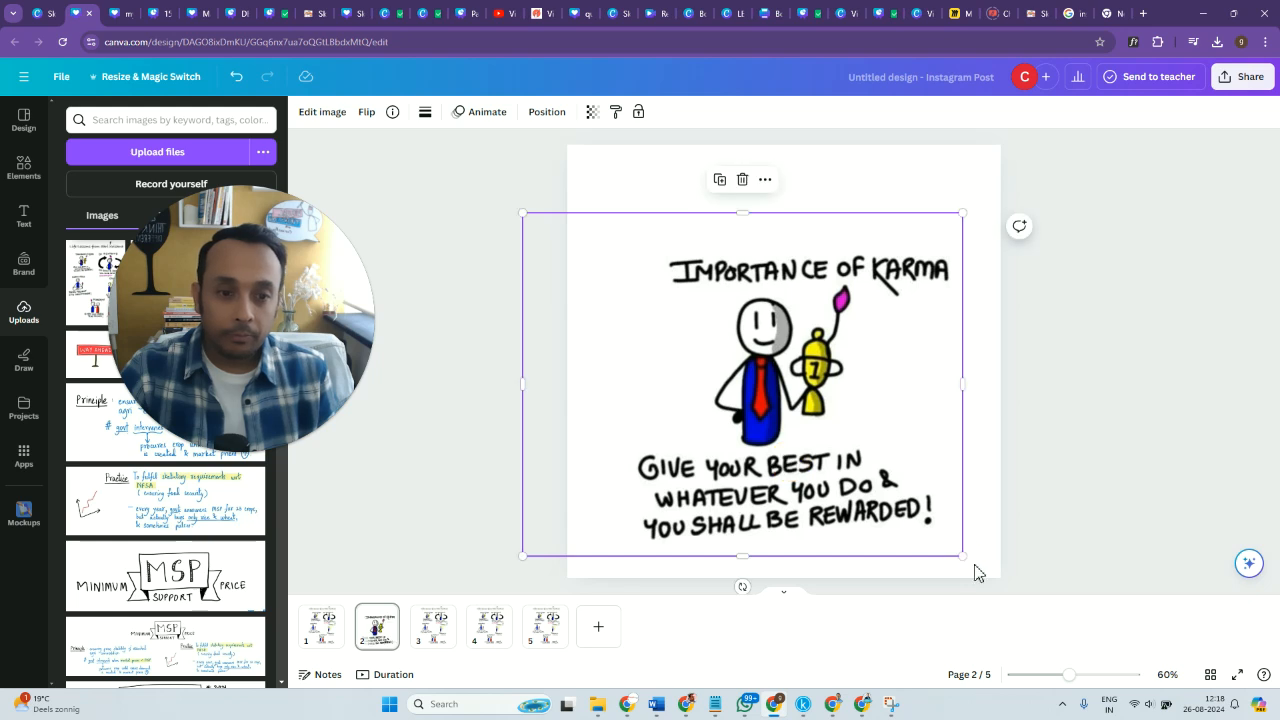
left_click_drag(962, 558, 871, 494)
left_click_drag(785, 421, 839, 434)
left_click(1100, 471)
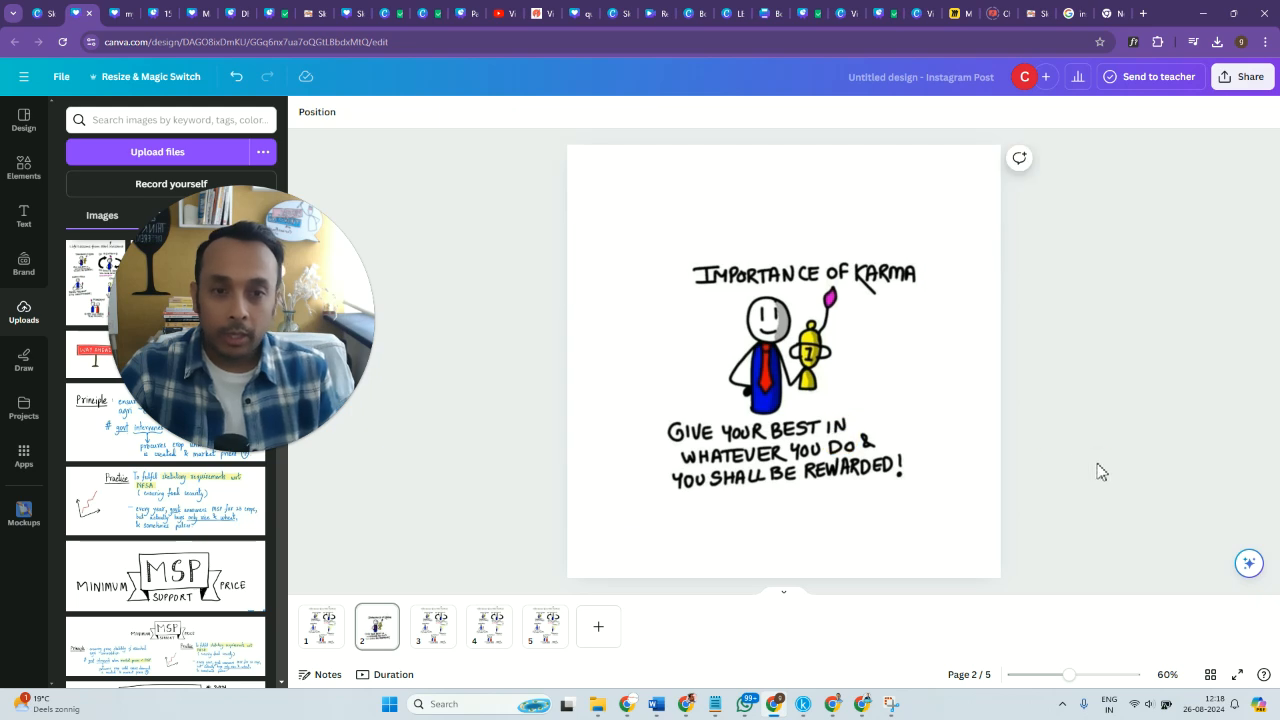
Add a subheading reading "1" above the "Importance of Karma" drawing on page 2.
left_click(27, 226)
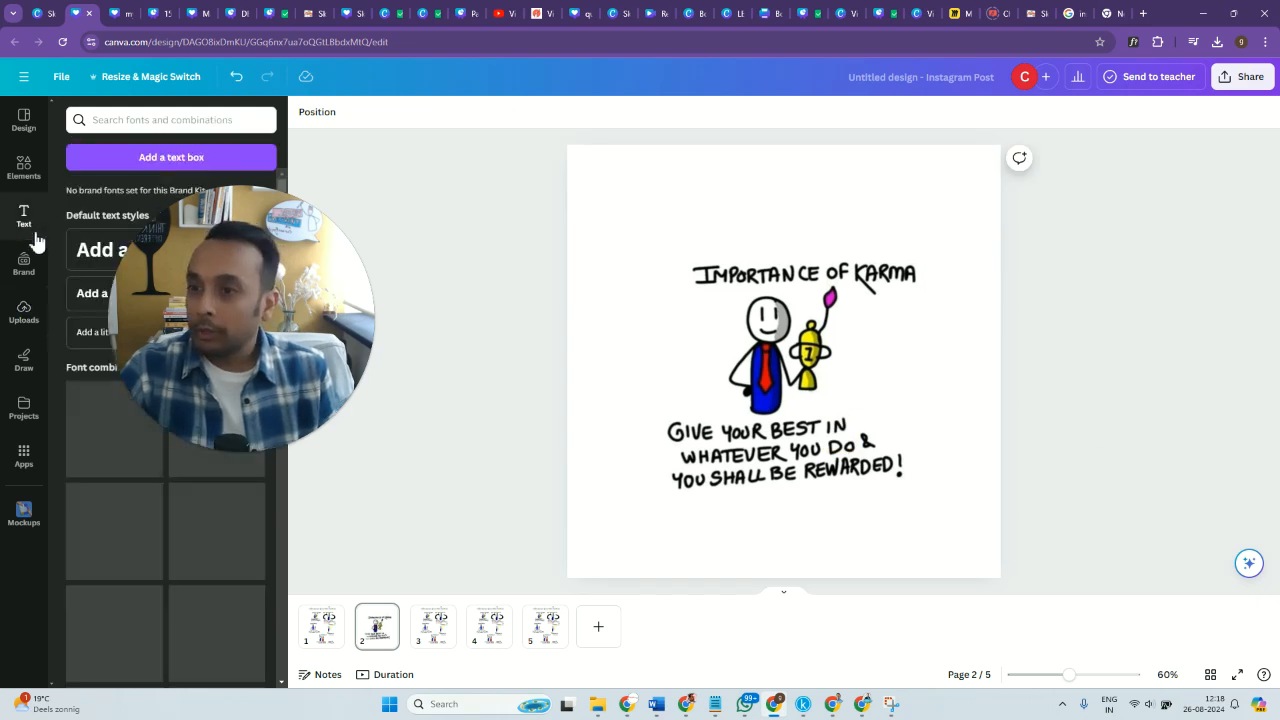
left_click(90, 293)
left_click(1001, 436)
left_click_drag(778, 372, 772, 214)
double_click(779, 216)
type("1")
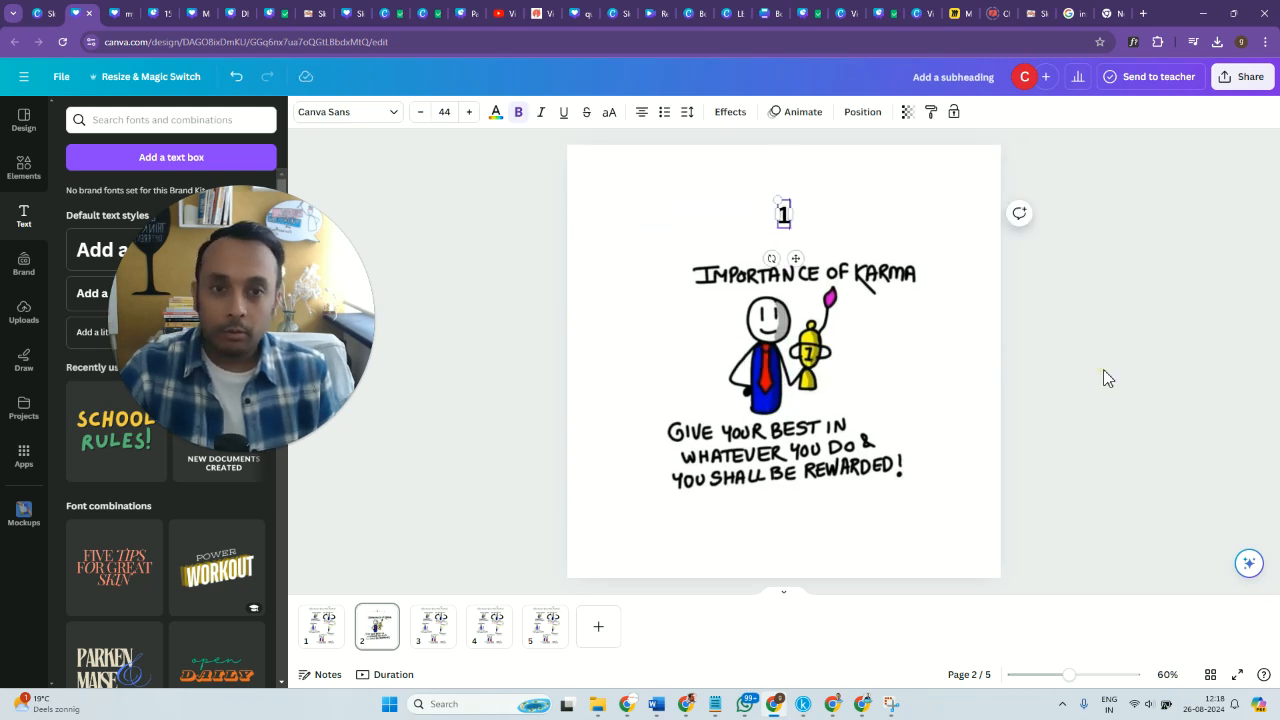
Set the number 1 in the Lazydog font and enlarge it to size 122.
left_click(776, 214)
left_click(378, 116)
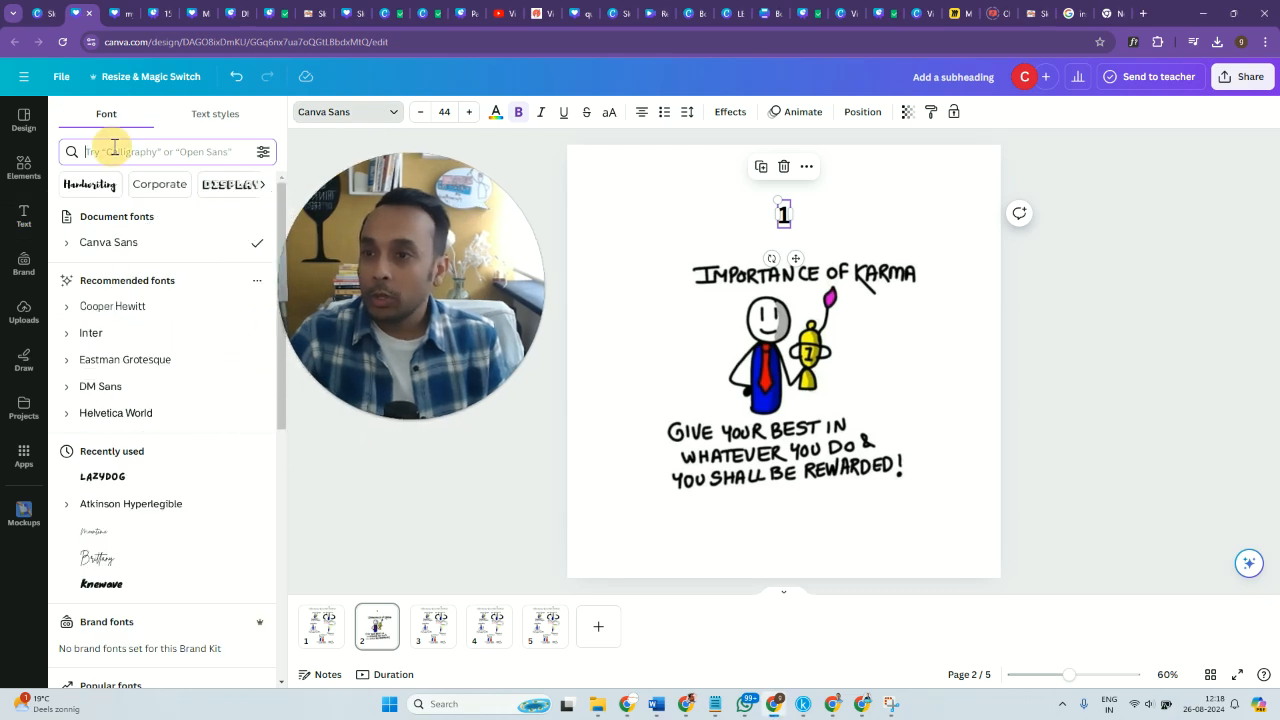
type("lazy")
key("Return")
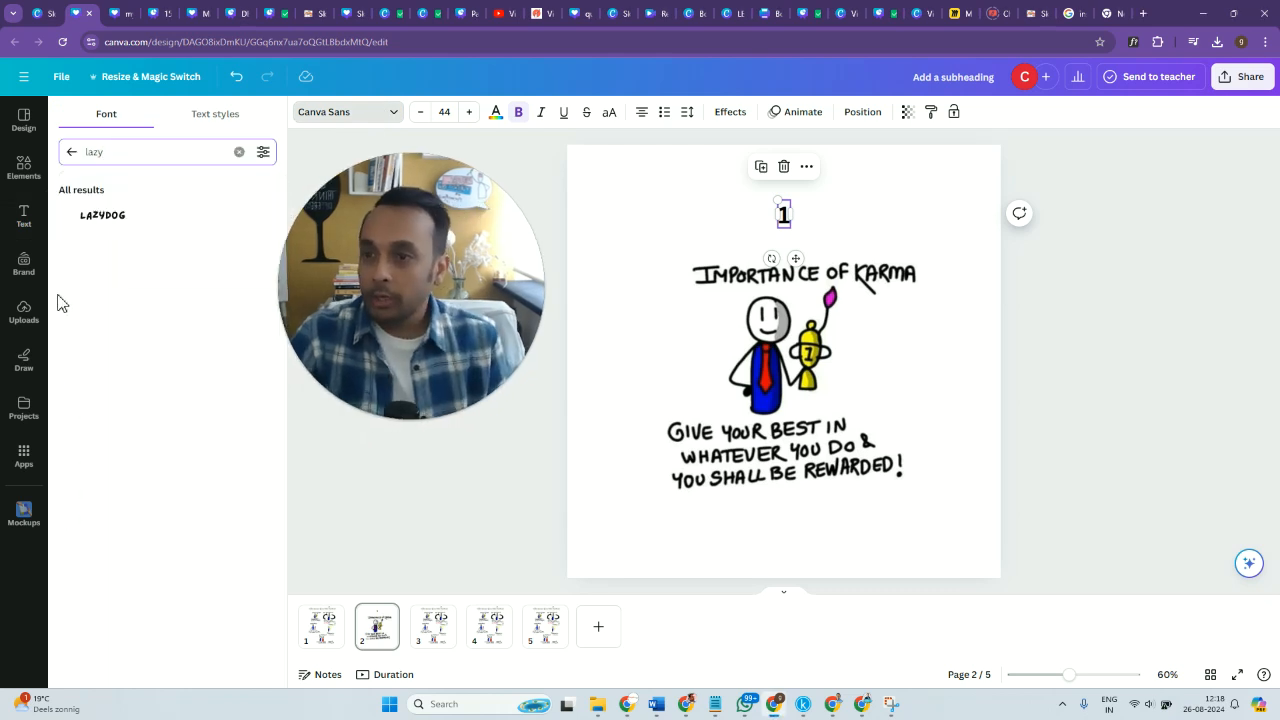
left_click(90, 217)
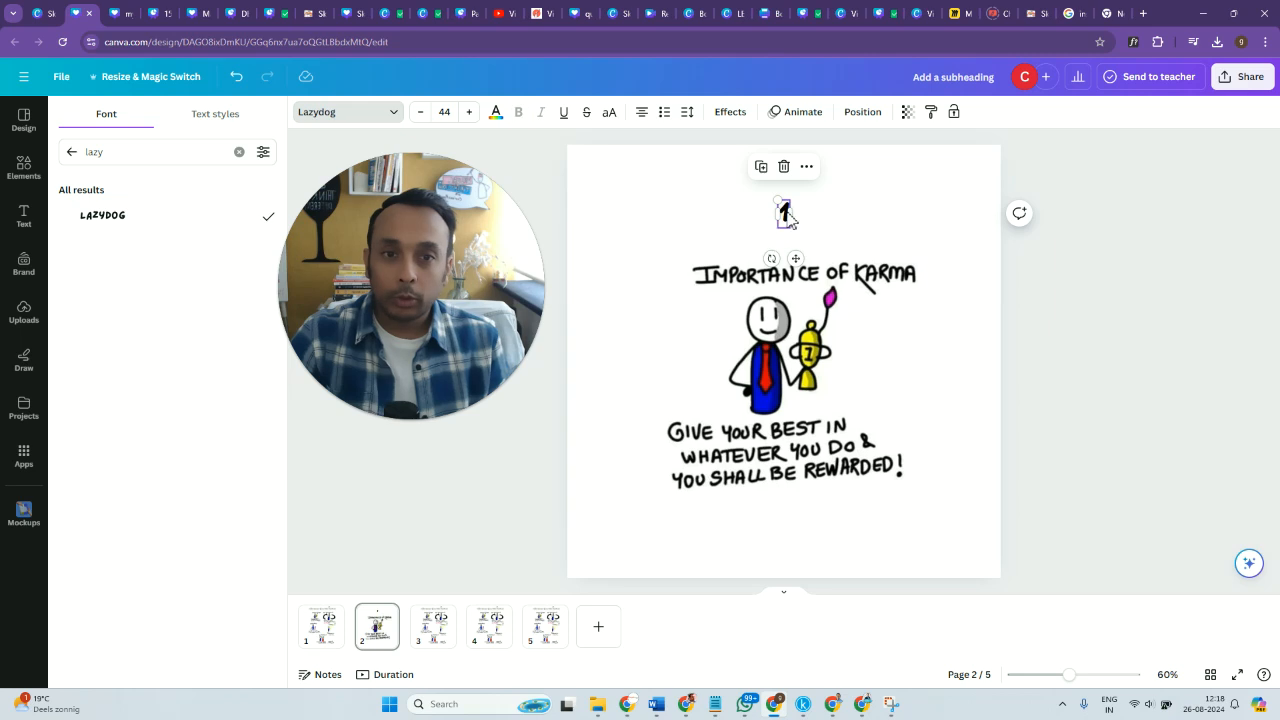
mouse_move(777, 200)
left_mouse_down()
mouse_move(697, 163)
mouse_move(766, 209)
left_mouse_up()
left_click(1165, 488)
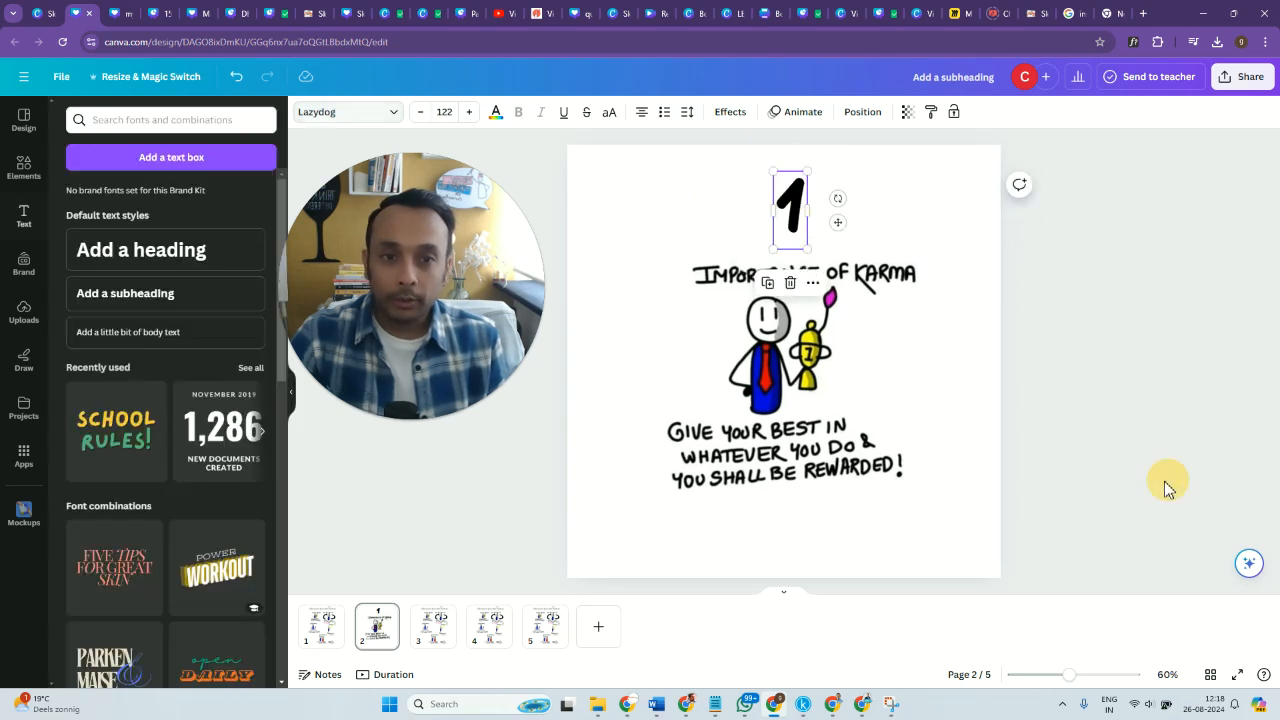
Crop the sketchnote on page 3 to the "Mindfulness" drawing, then enlarge and center it on the page.
left_click(430, 632)
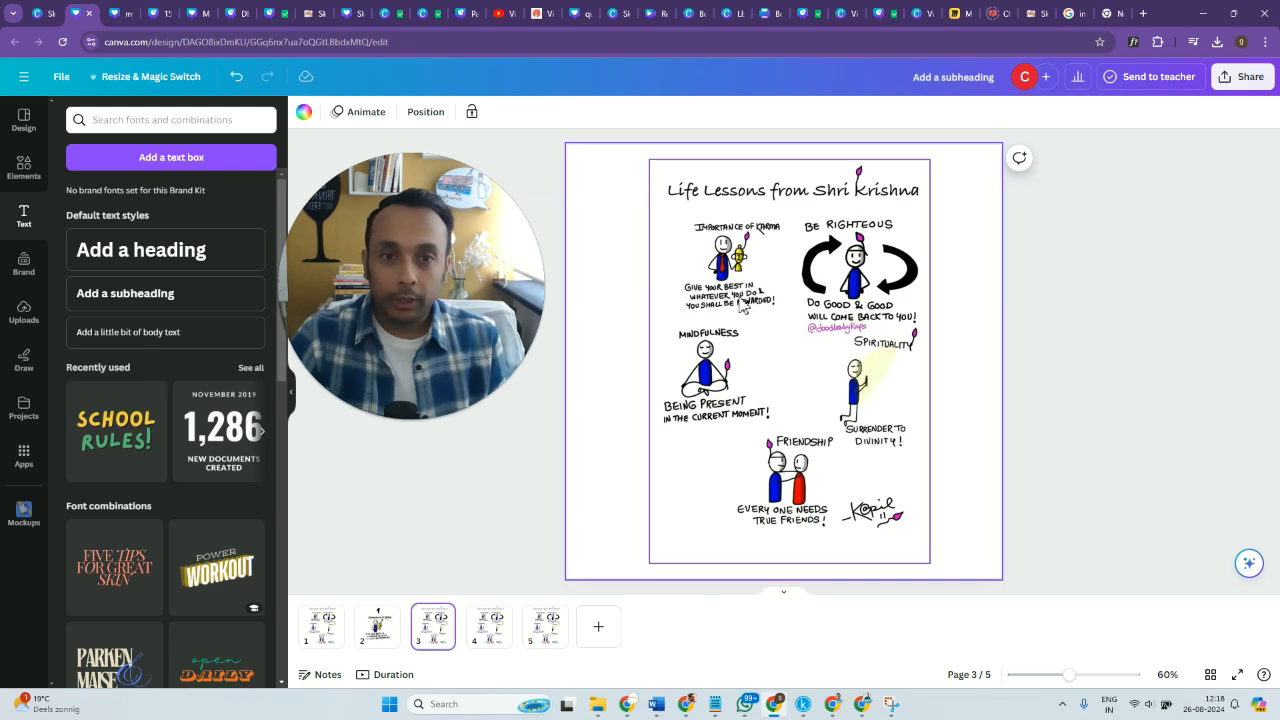
left_click(677, 295)
left_click_drag(656, 356, 614, 363)
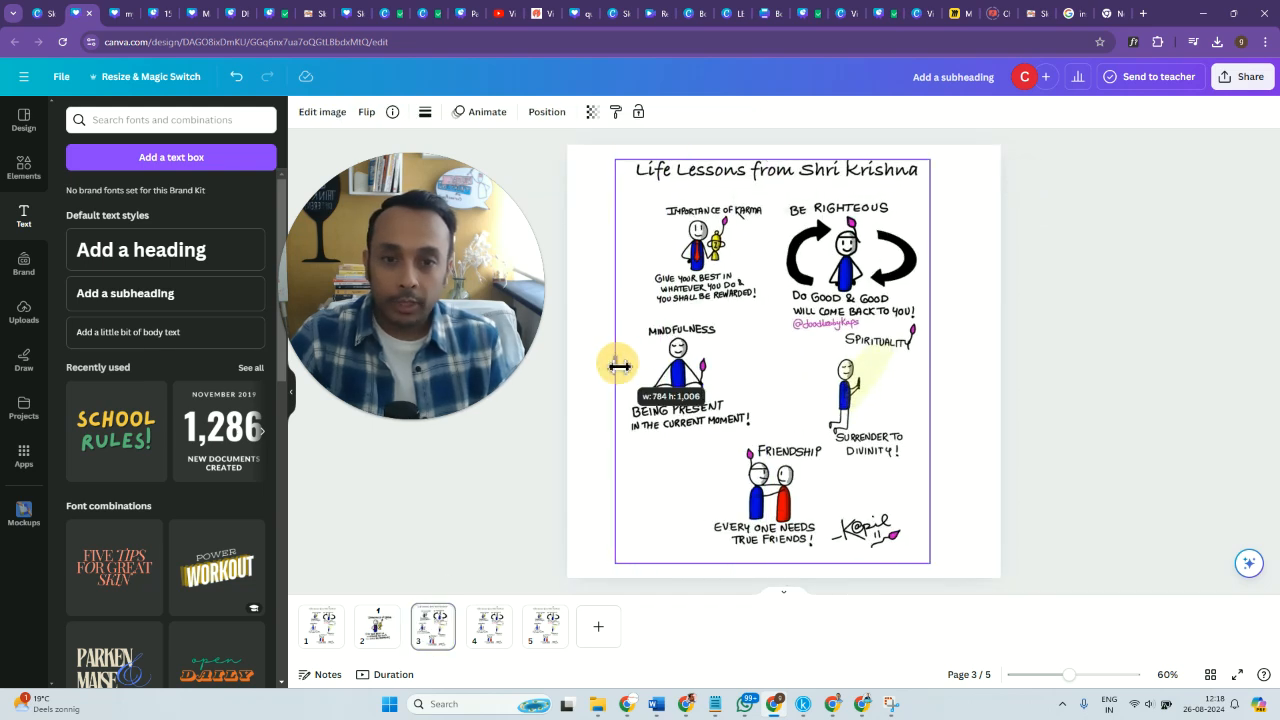
mouse_move(772, 158)
left_mouse_down()
mouse_move(775, 343)
mouse_move(772, 314)
left_mouse_up()
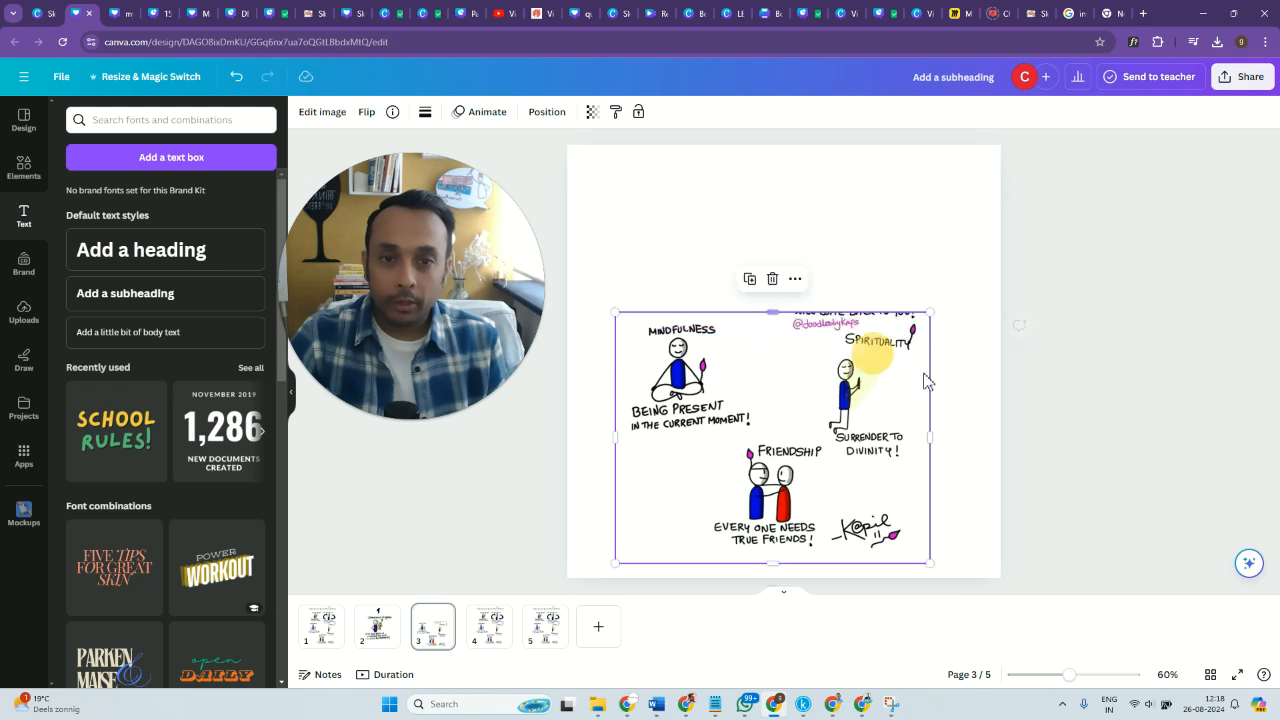
left_click_drag(937, 438, 758, 443)
mouse_move(696, 560)
left_mouse_down()
mouse_move(696, 421)
mouse_move(909, 517)
mouse_move(920, 562)
left_mouse_up()
left_click_drag(846, 477, 874, 427)
Copy the number from page 2 onto page 3 above the "Mindfulness" drawing and change it to 2.
left_click(379, 628)
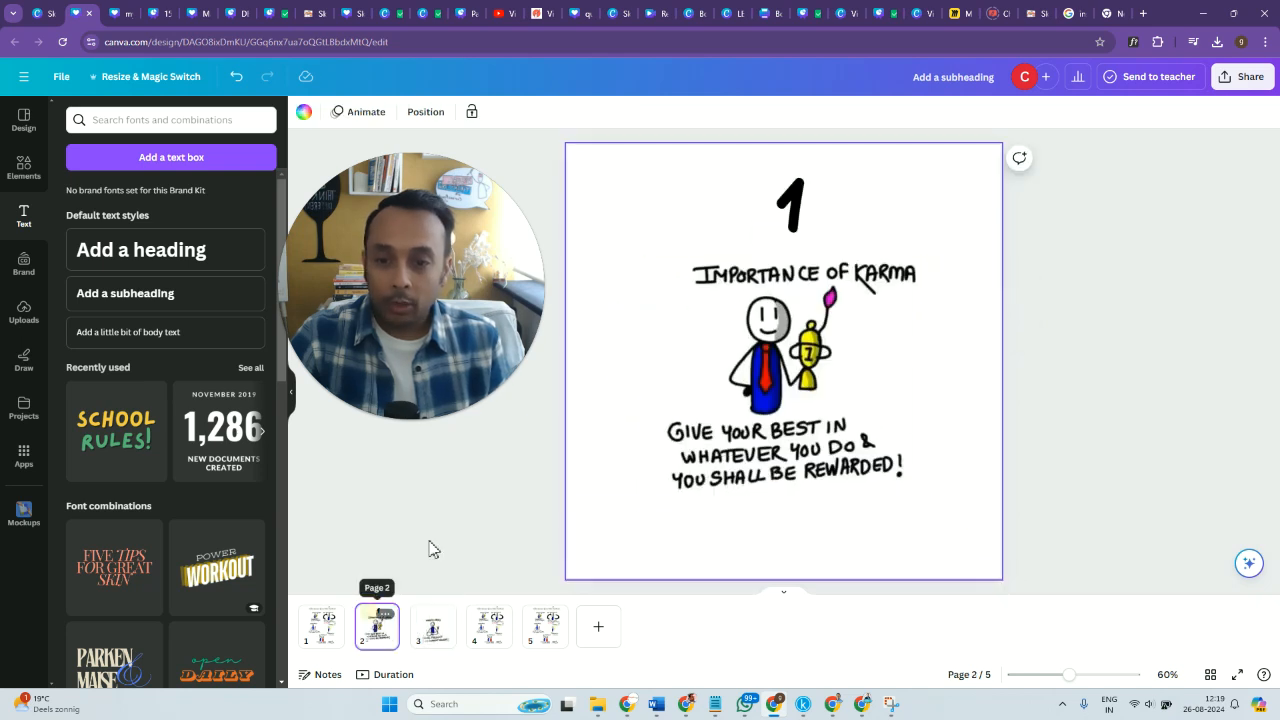
left_click(795, 205)
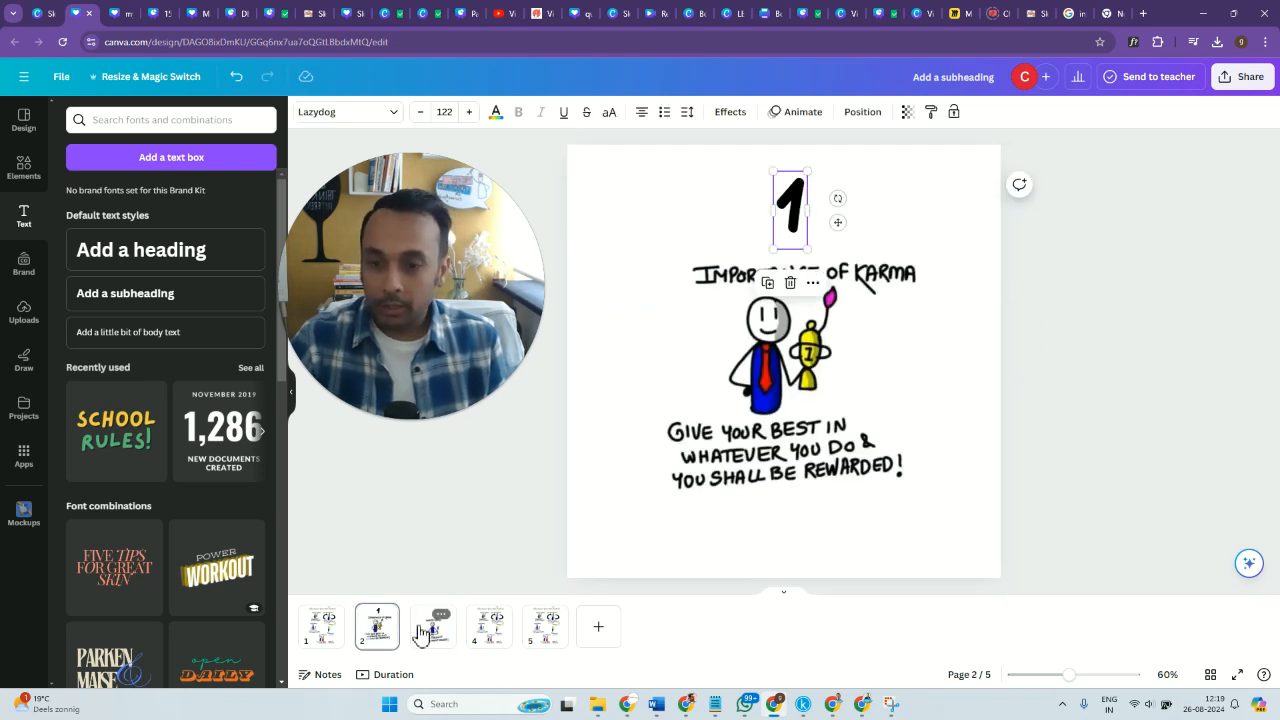
left_click(421, 633)
double_click(789, 216)
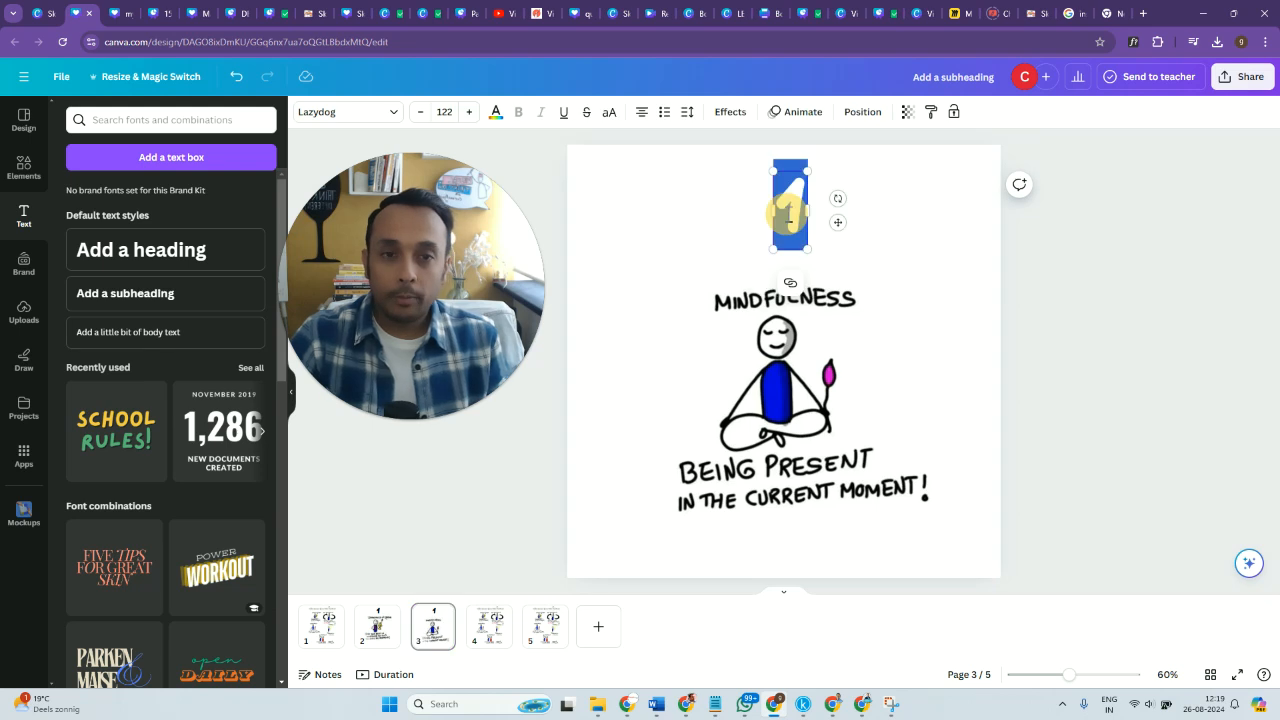
type("3")
key("BackSpace")
type("2")
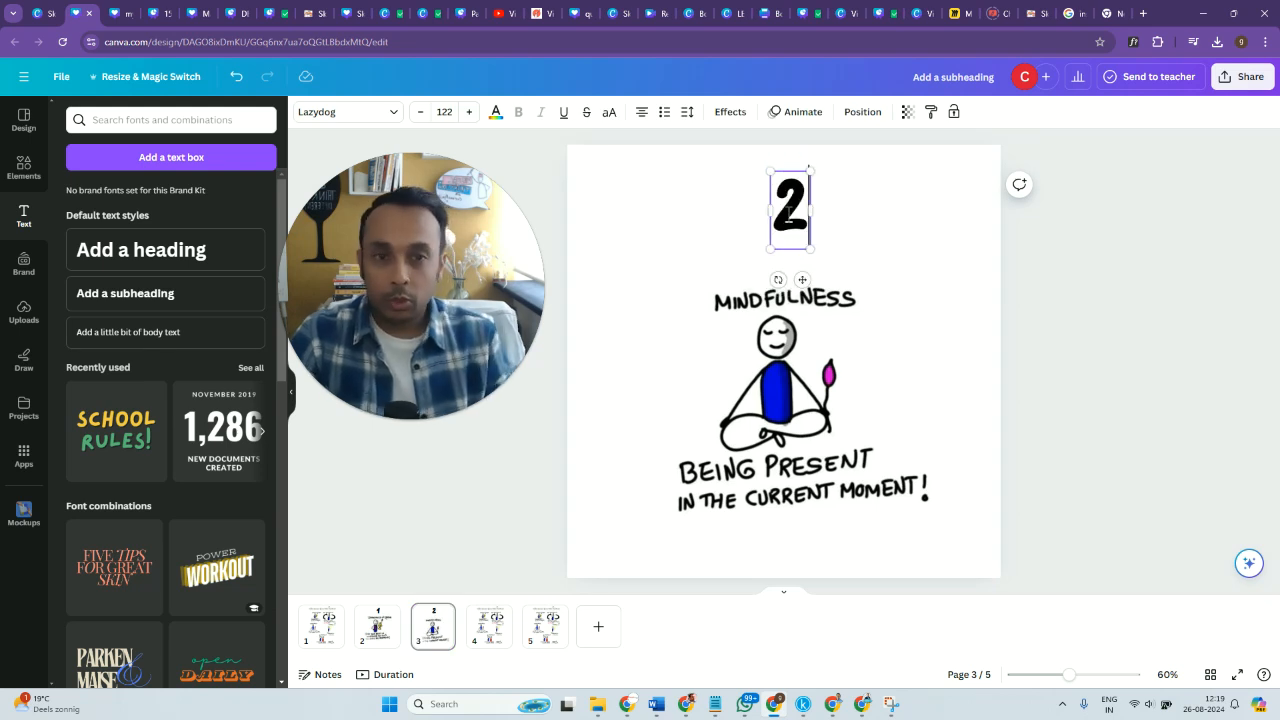
left_click(455, 536)
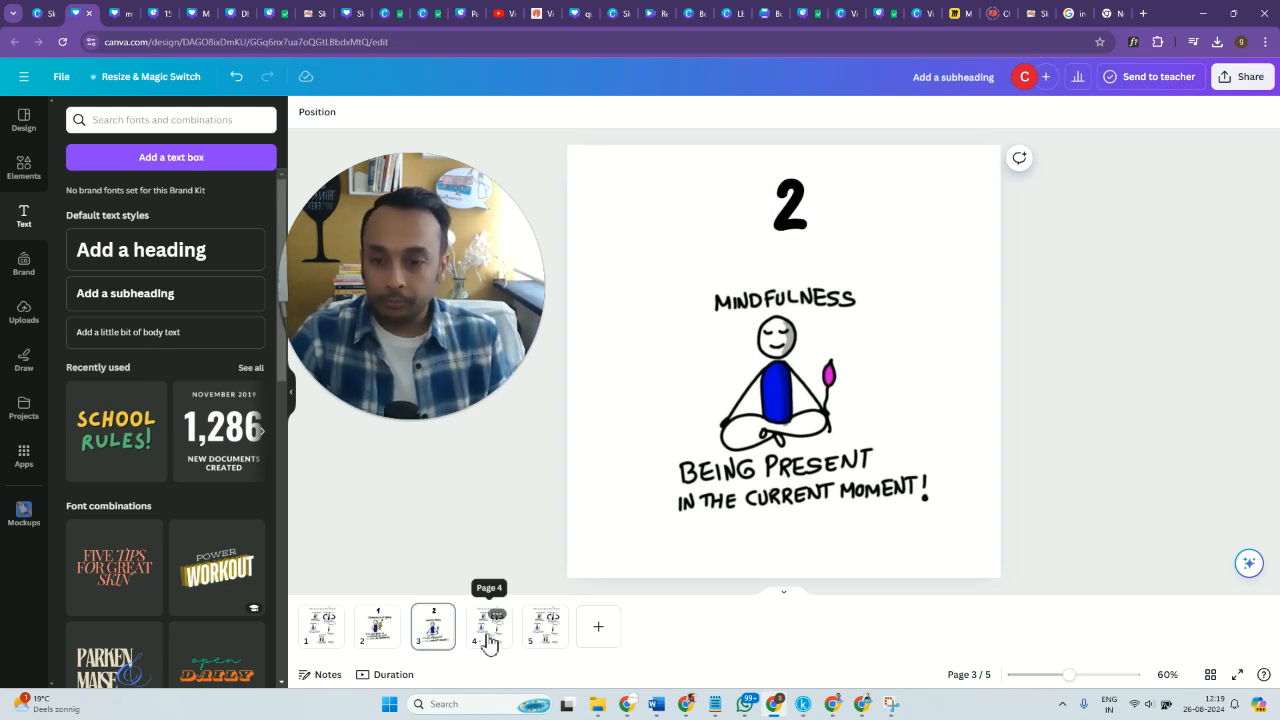
Crop the sketchnote on page 4 to the "Friendship" drawing, then enlarge it and position it near the page center.
left_click(489, 630)
left_click(836, 262)
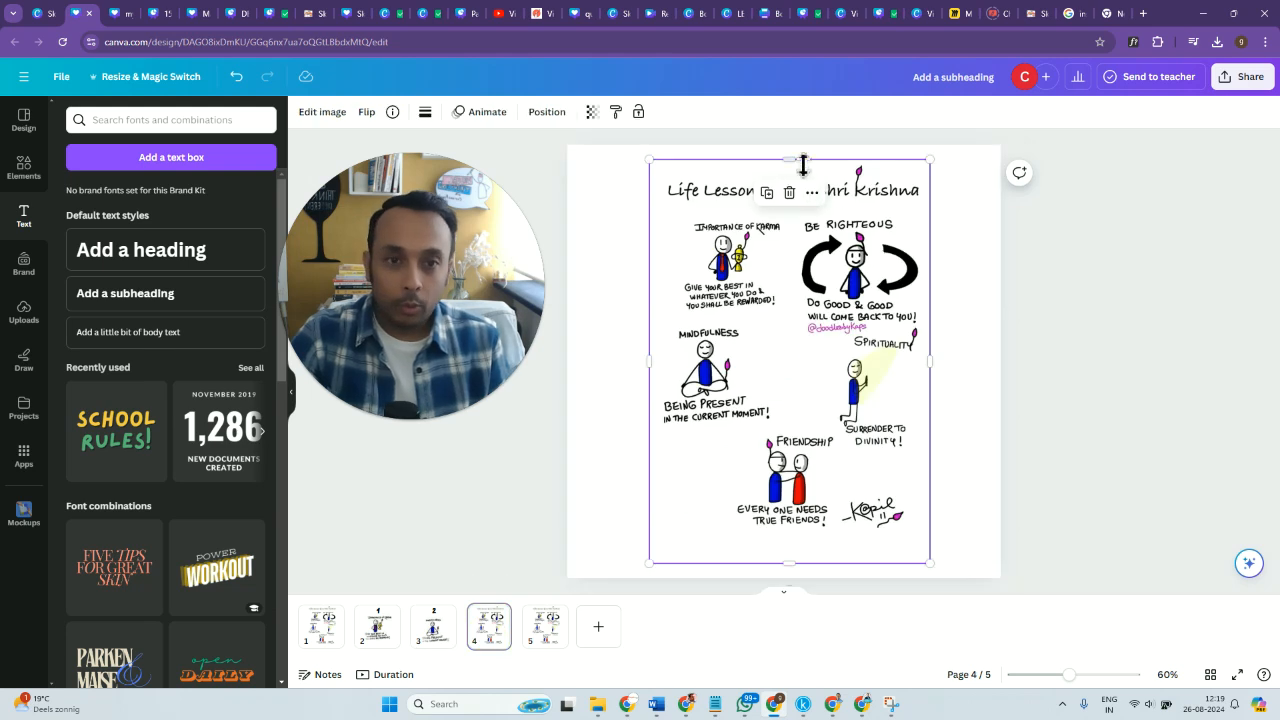
left_click_drag(803, 333, 808, 430)
left_click_drag(795, 565, 789, 534)
left_click_drag(655, 482, 731, 482)
left_click_drag(935, 485, 845, 488)
left_click_drag(840, 532, 801, 398)
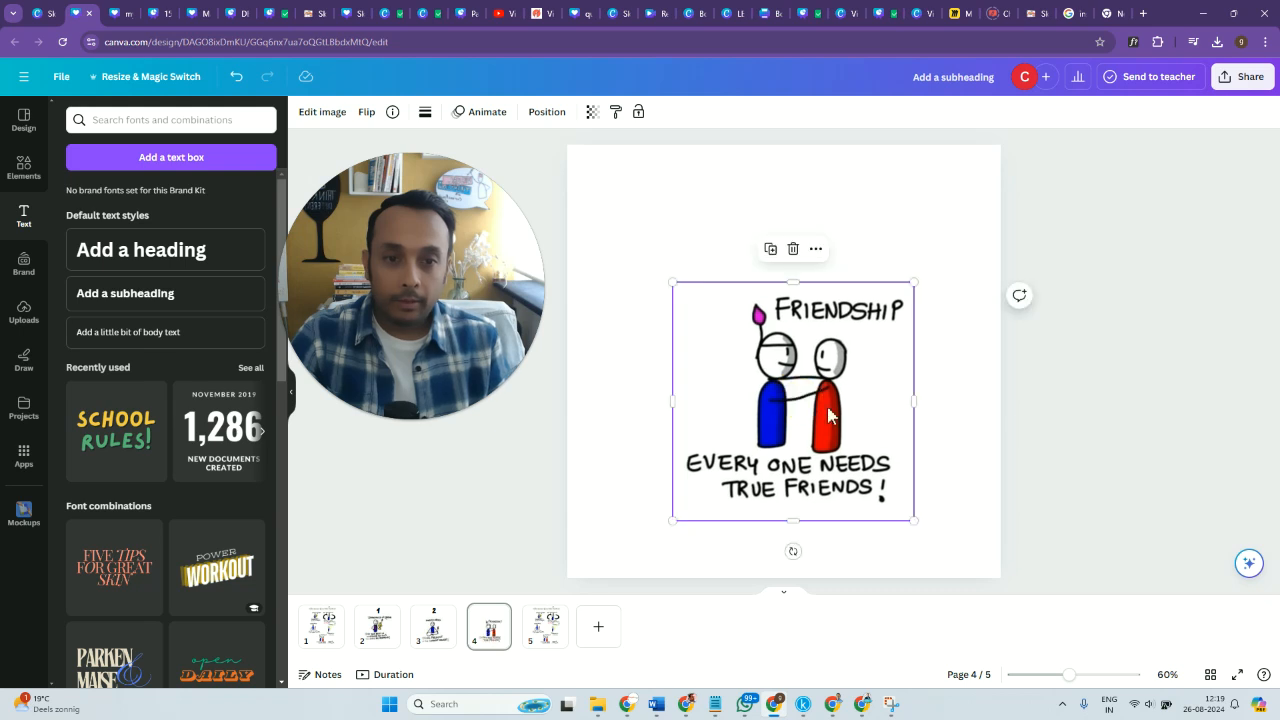
left_click(1069, 448)
Copy the number from page 3 onto page 4 above the "Friendship" drawing and change it to 3.
left_click(432, 632)
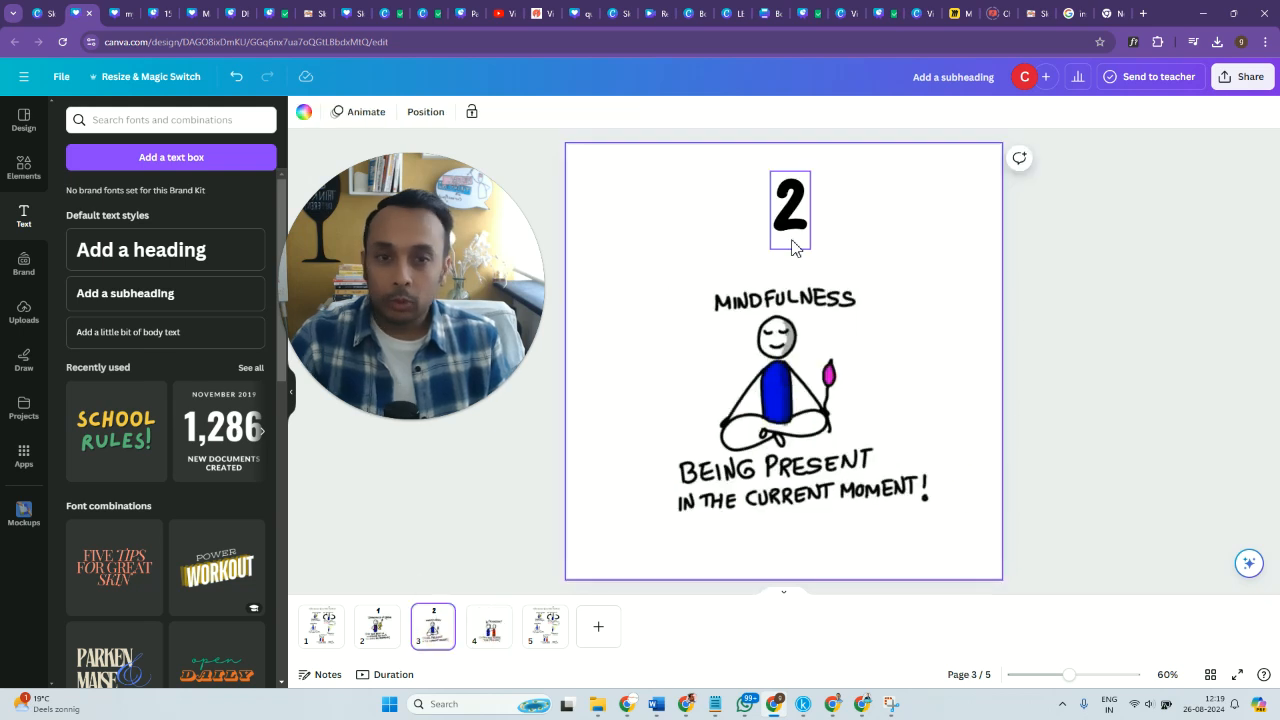
left_click(792, 240)
left_click(497, 637)
key("ctrl+v")
double_click(790, 222)
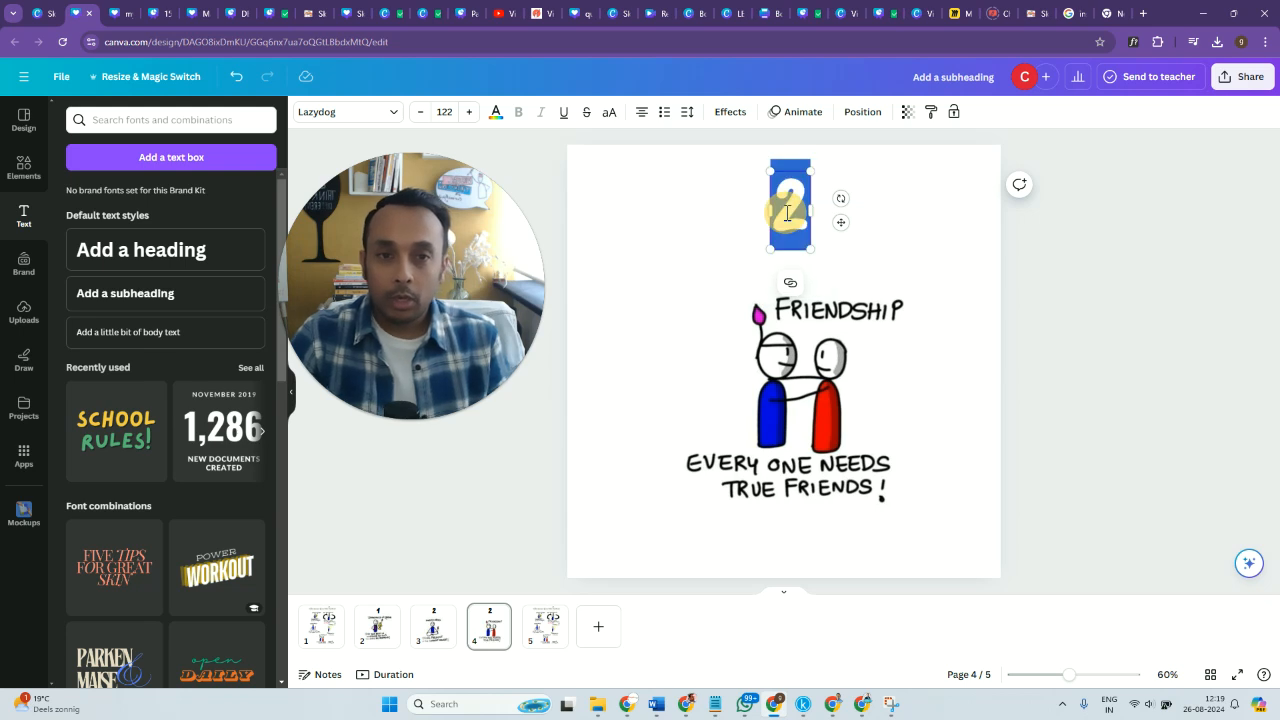
type("3")
left_click(1071, 446)
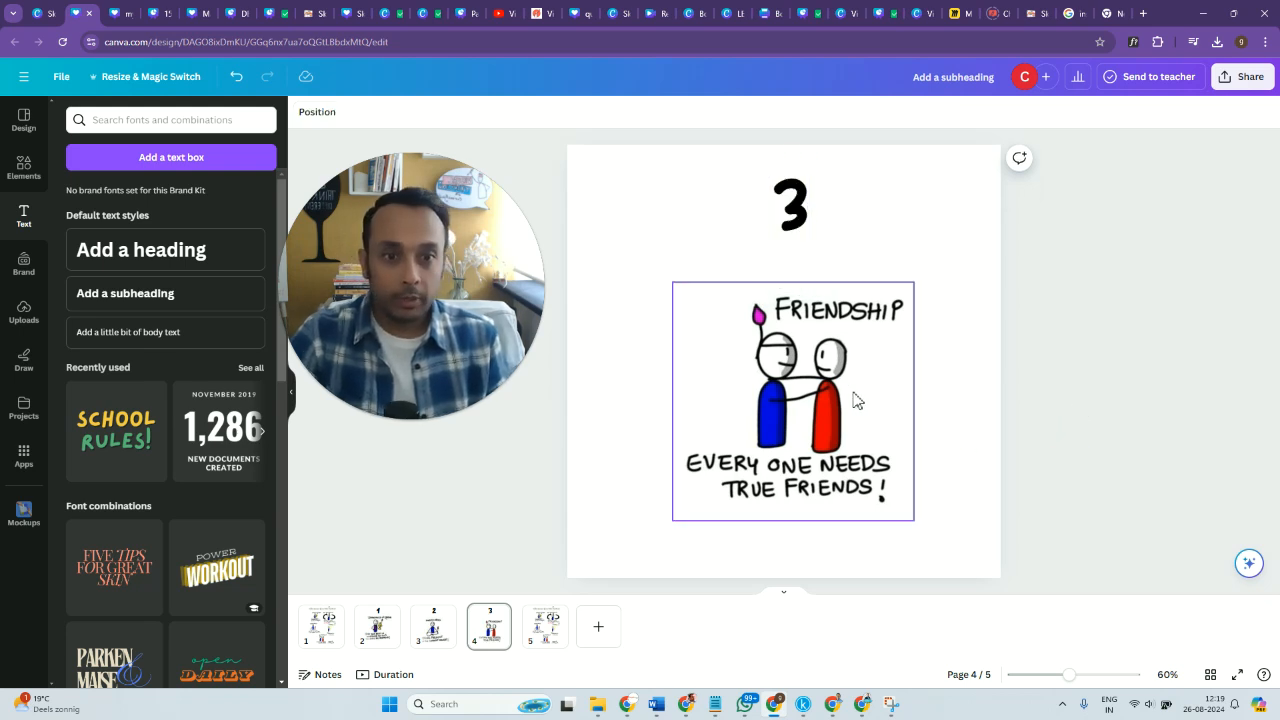
Crop the sketchnote on page 5 down to the "Spirituality" drawing.
left_click(545, 632)
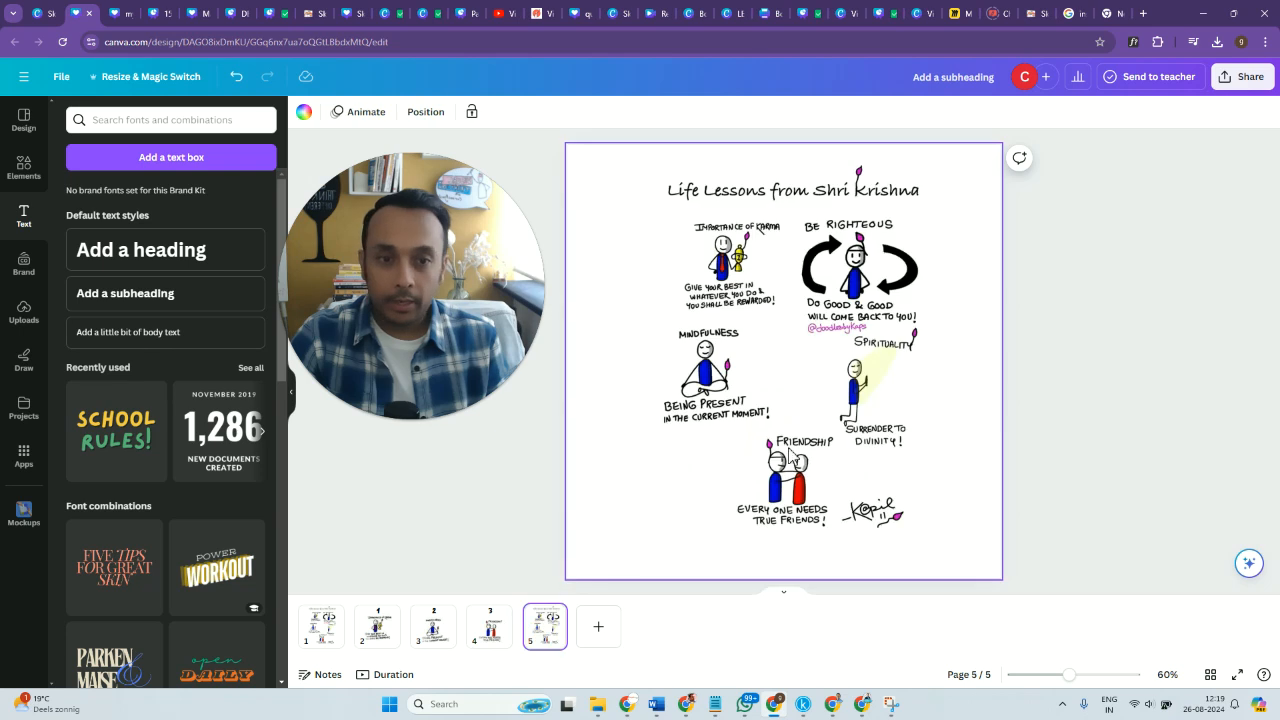
left_click(686, 320)
left_click_drag(655, 367, 833, 369)
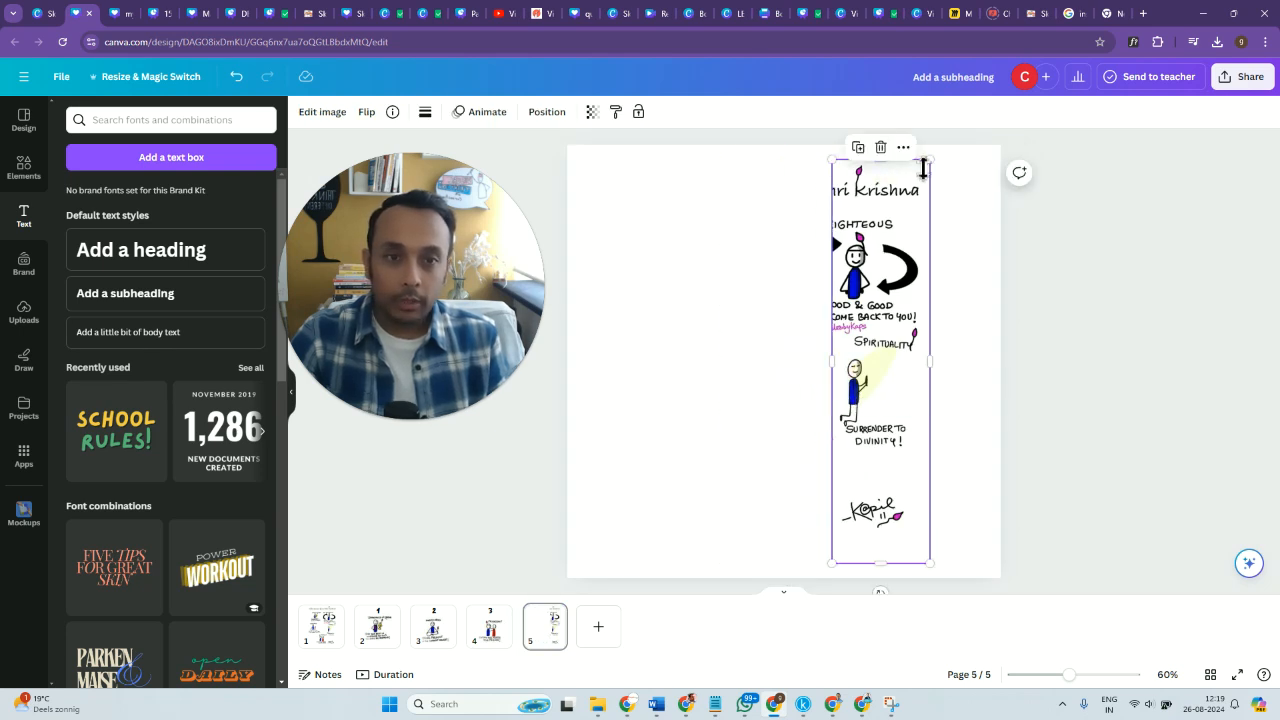
left_click_drag(921, 186, 908, 336)
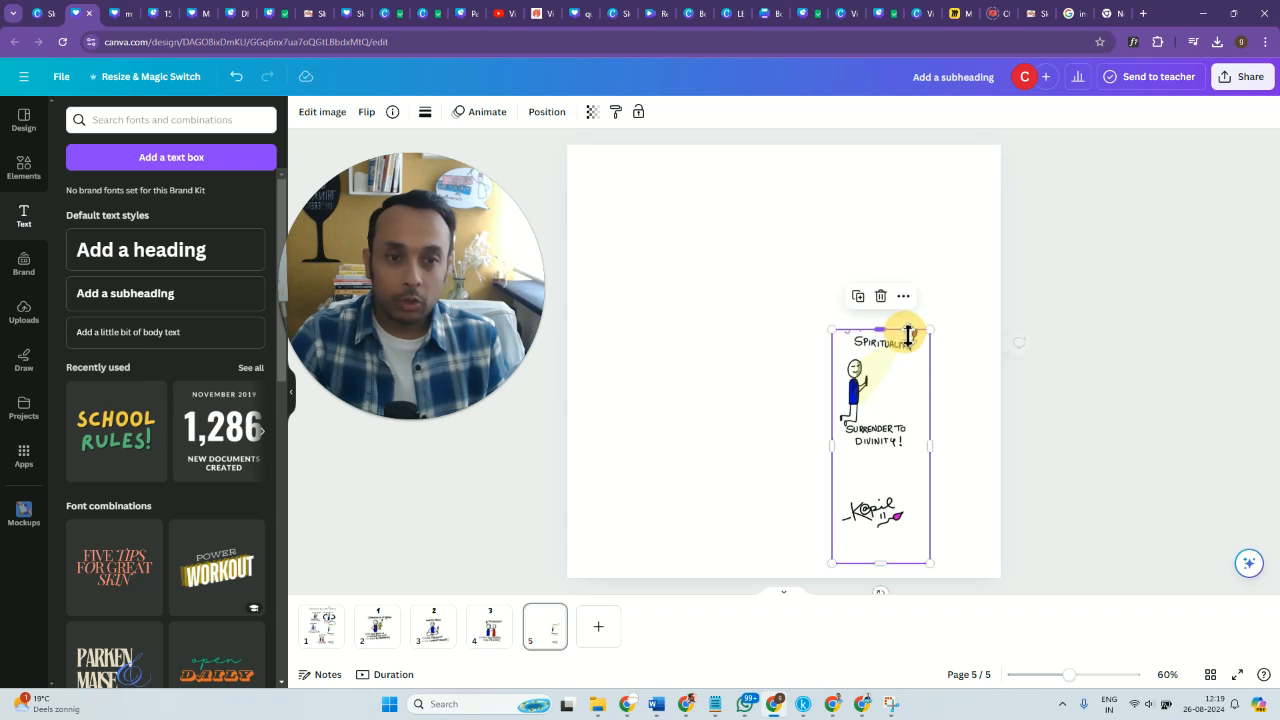
left_click_drag(881, 564, 883, 458)
Enlarge the cropped "Spirituality" drawing and position it near the center of page 5, leaving room above for a number.
left_click_drag(885, 335, 1014, 286)
left_click_drag(851, 394, 746, 454)
left_click_drag(729, 313, 653, 255)
left_click_drag(746, 353, 770, 392)
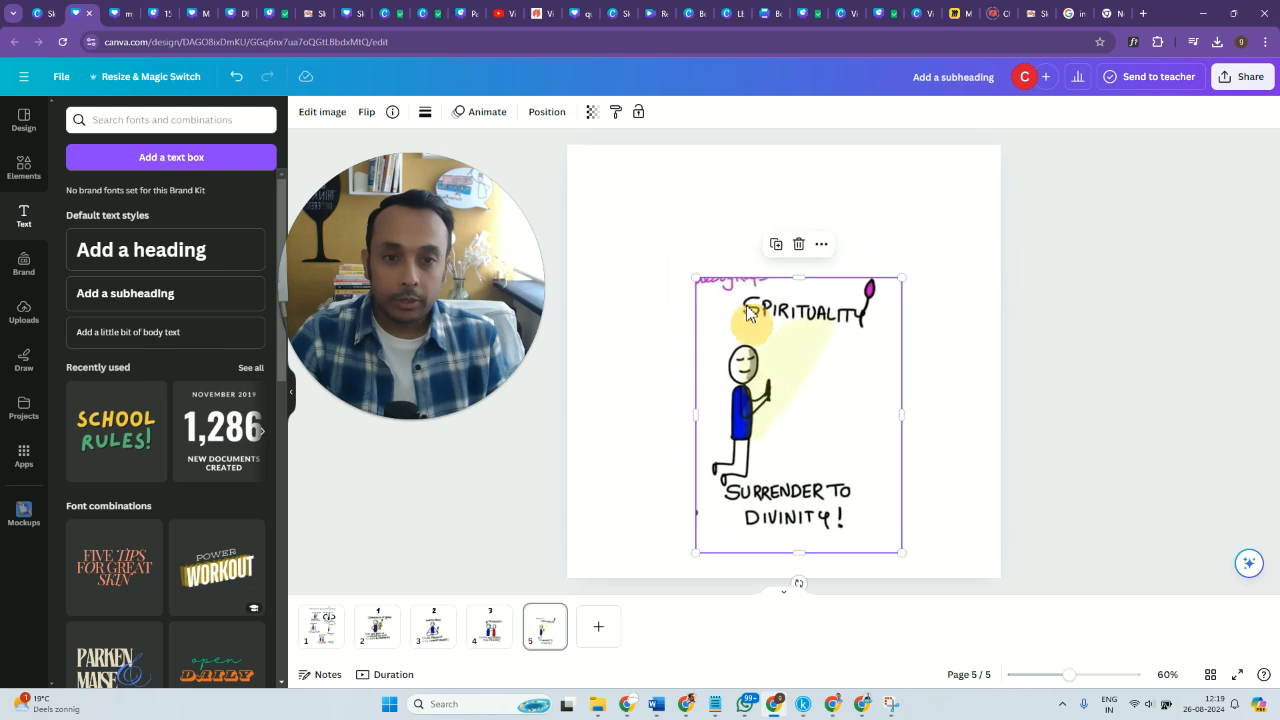
left_click(1045, 410)
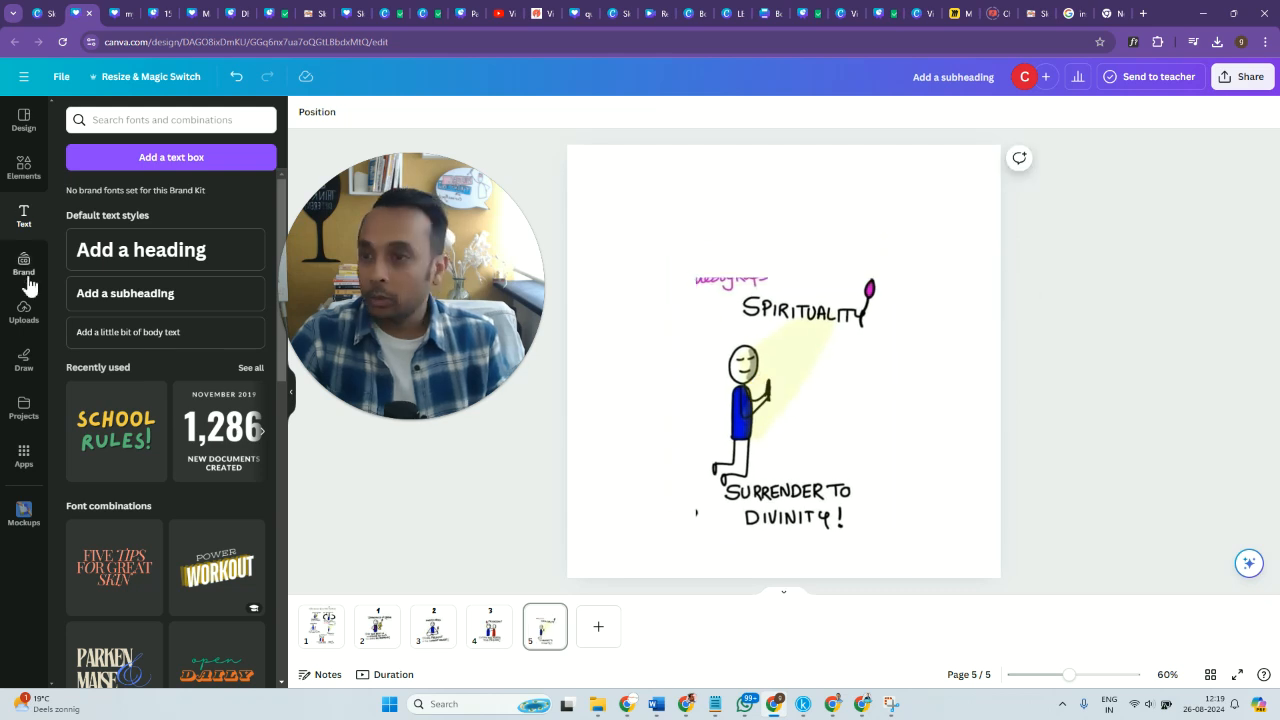
Add a square shape to page 5 and fit it as a thin rectangle over the stray purple text above "Spirituality".
left_click(25, 187)
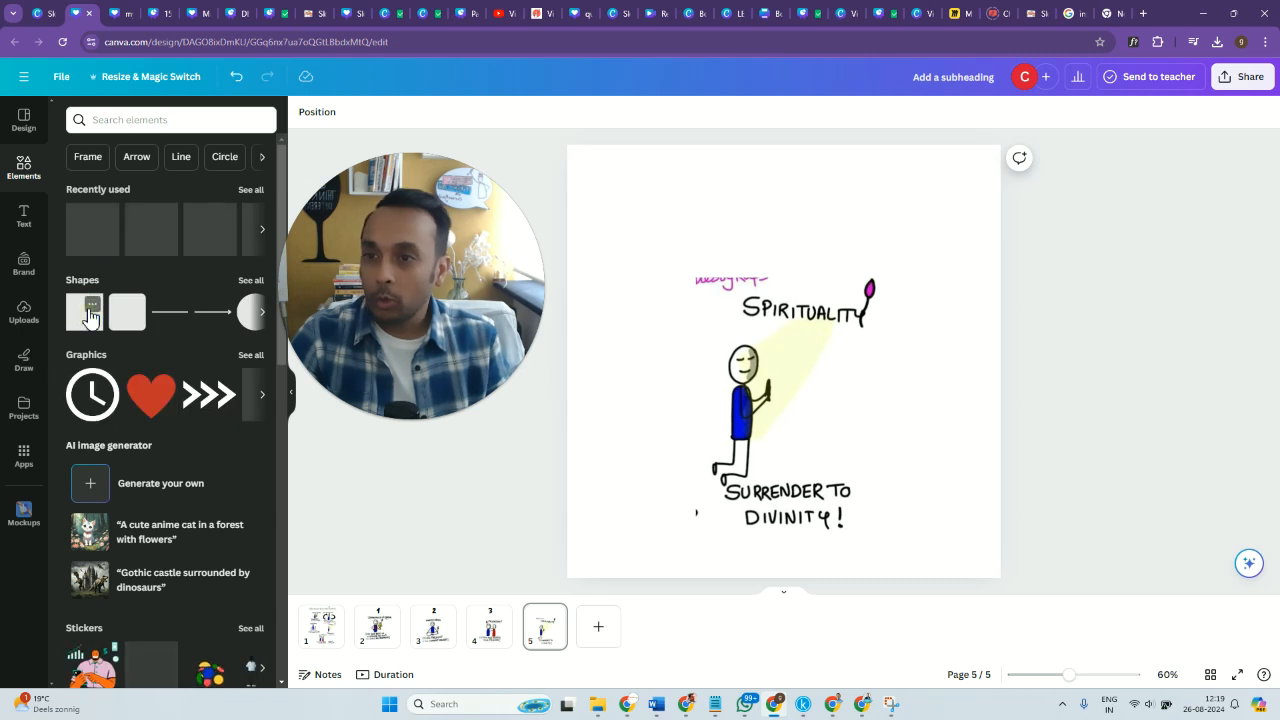
left_click(84, 311)
left_click_drag(784, 426, 732, 294)
left_click(1012, 428)
left_click(1039, 414)
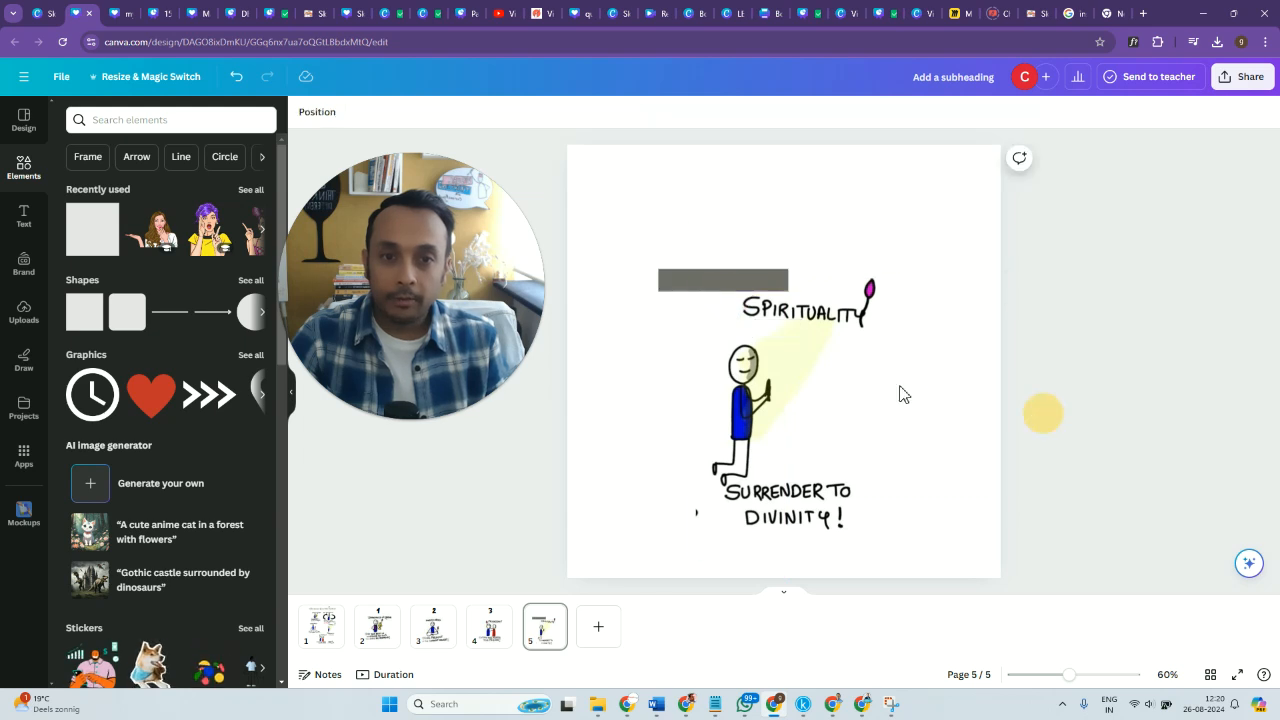
Recolor the covering rectangle on page 5 with the off-white document color so it blends into the background.
left_click(698, 281)
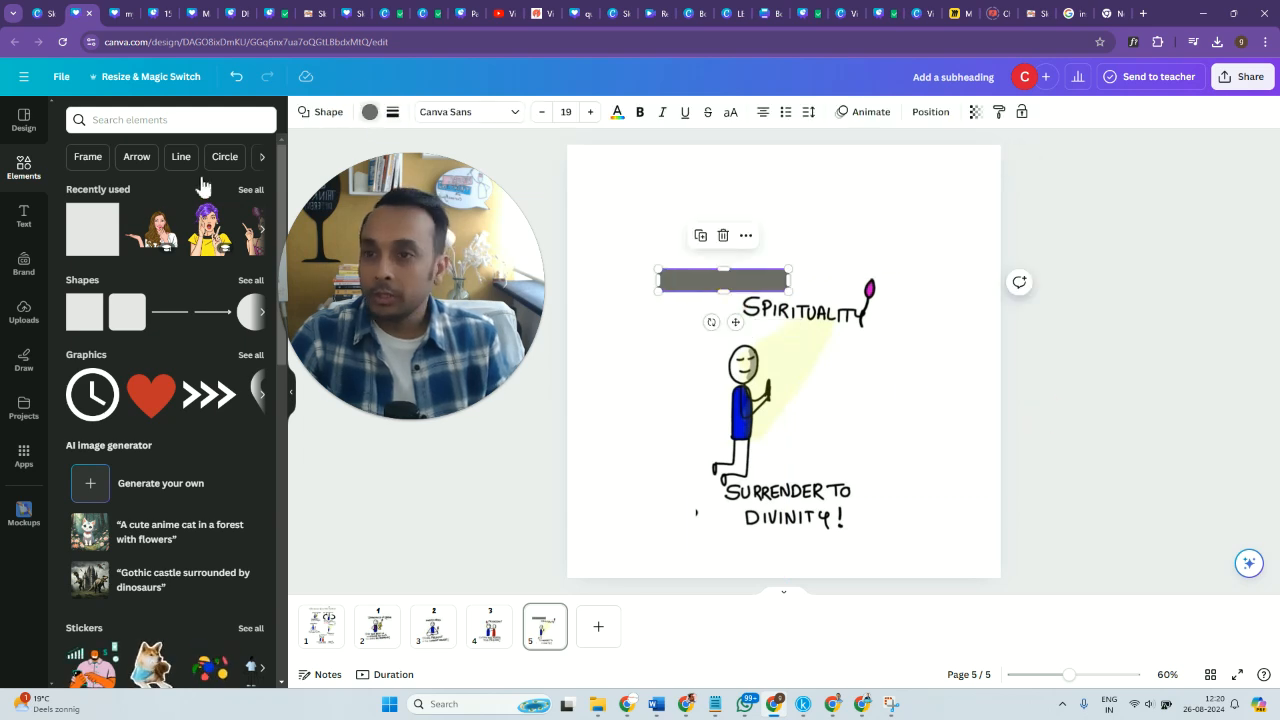
left_click(219, 193)
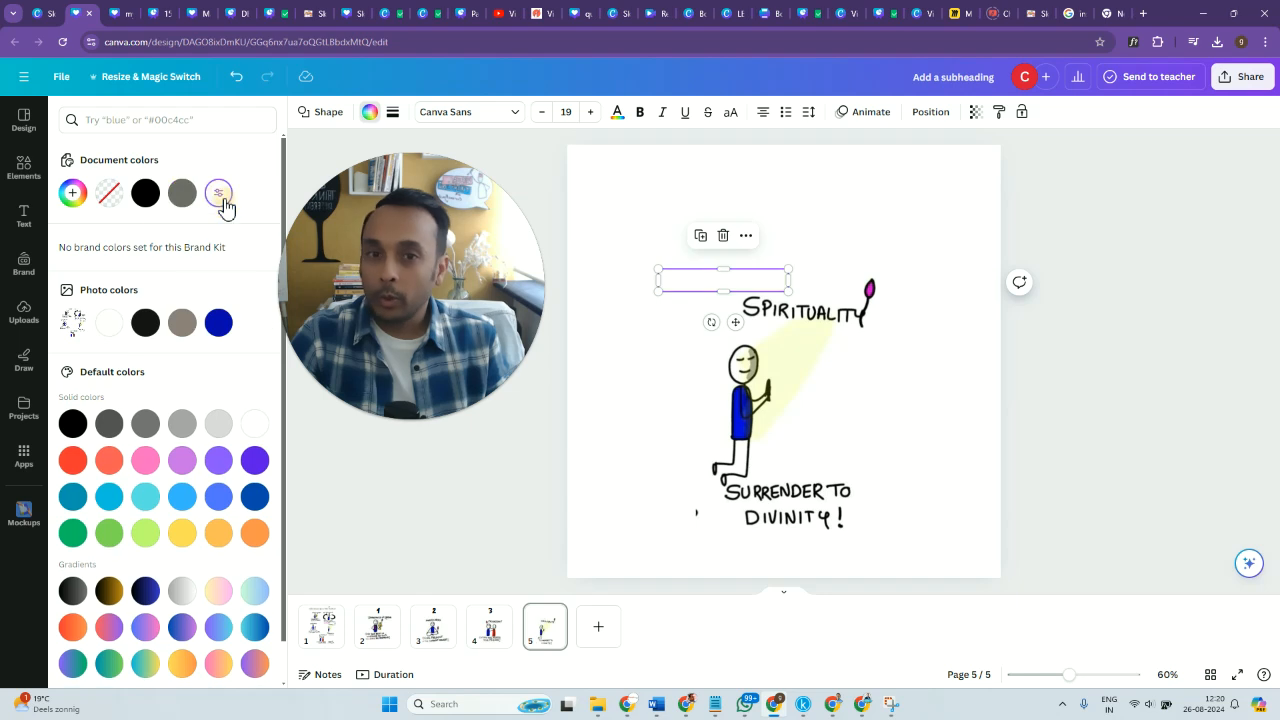
left_click(1046, 419)
left_click(1010, 429)
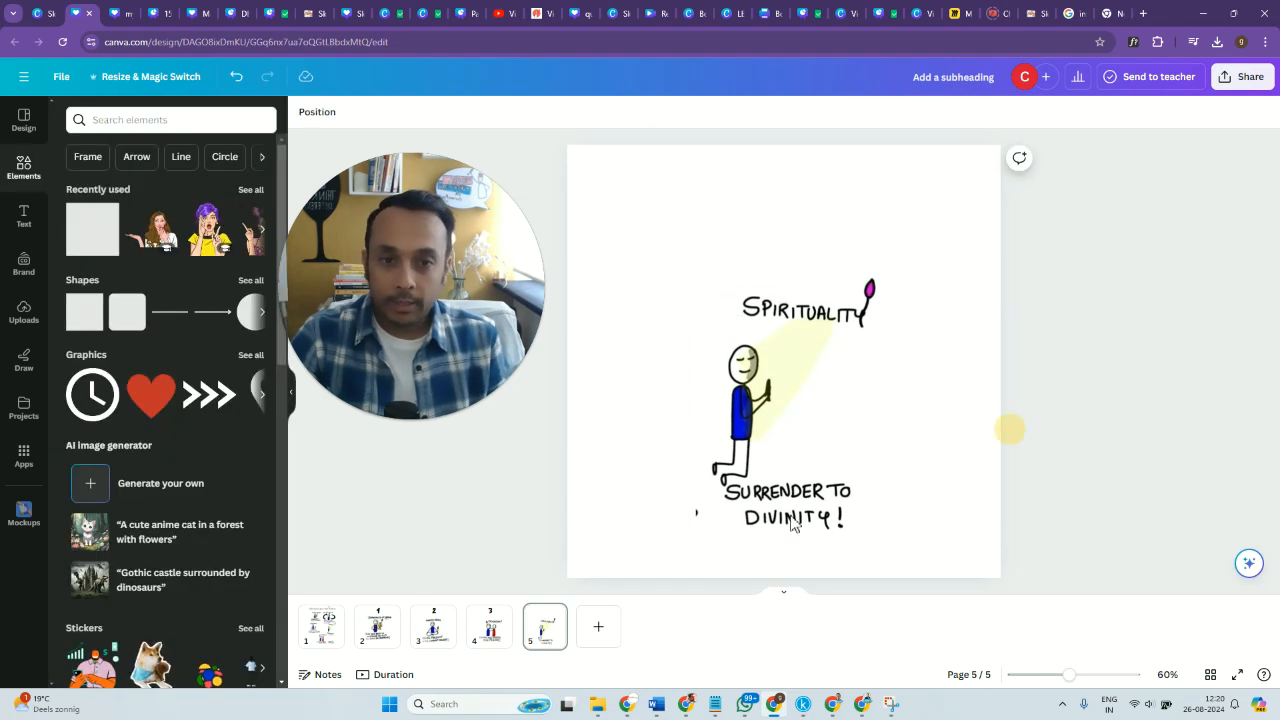
Copy the number from page 4 onto page 5 above the "Spirituality" drawing and change it to 4.
left_click(492, 630)
left_click(793, 220)
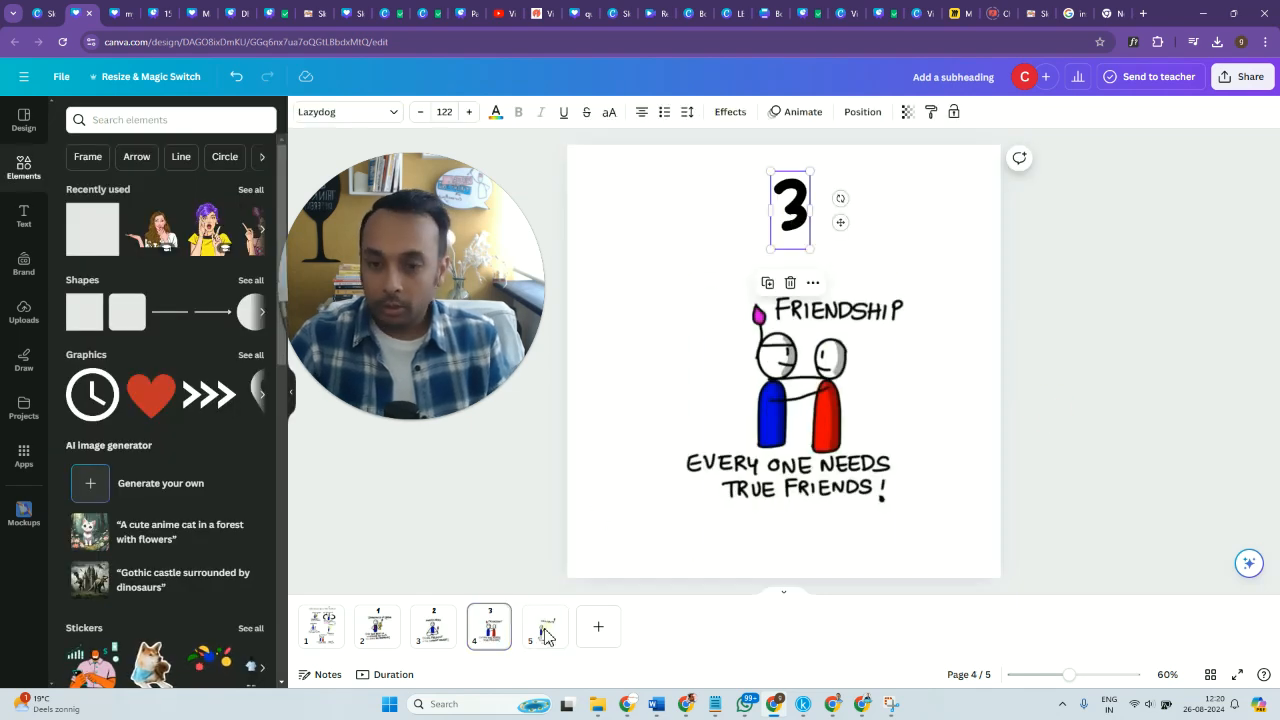
left_click(545, 632)
key("ctrl+v")
left_click(840, 218)
double_click(793, 218)
type("4")
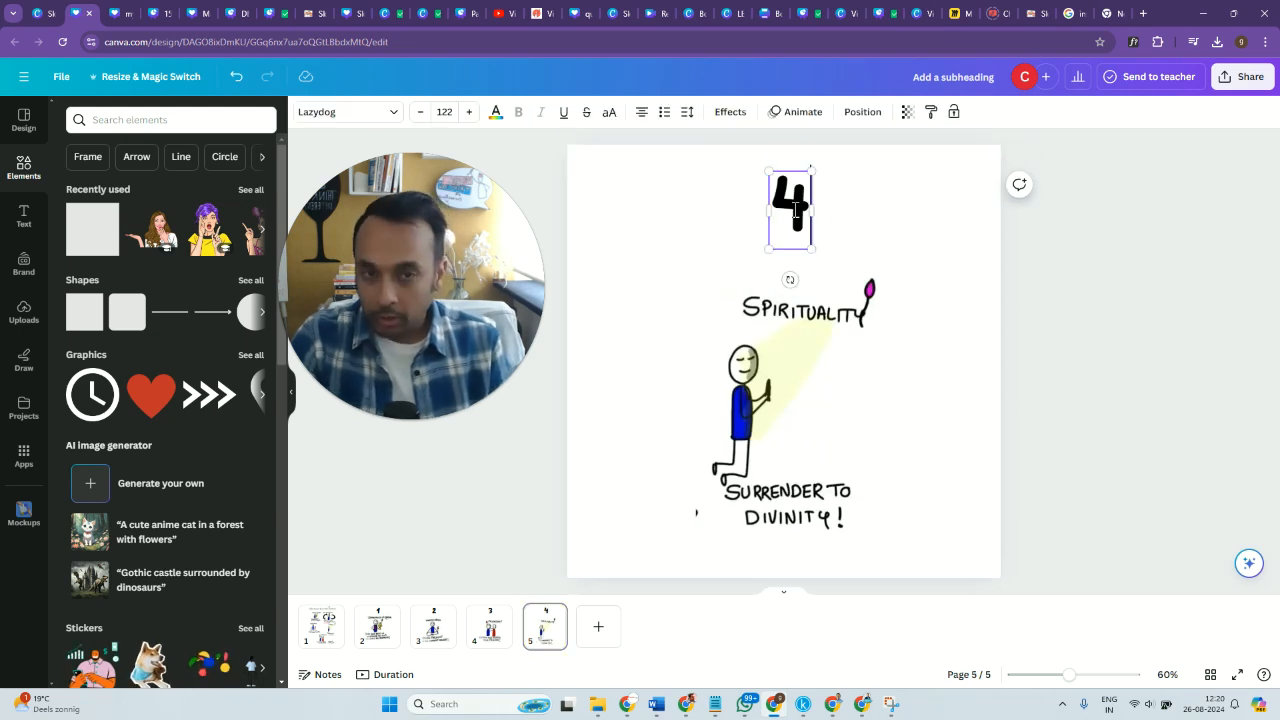
left_click(1115, 395)
Add a blank page 6 and paste a copy of the full sketchnote from page 1 onto it.
left_click(597, 630)
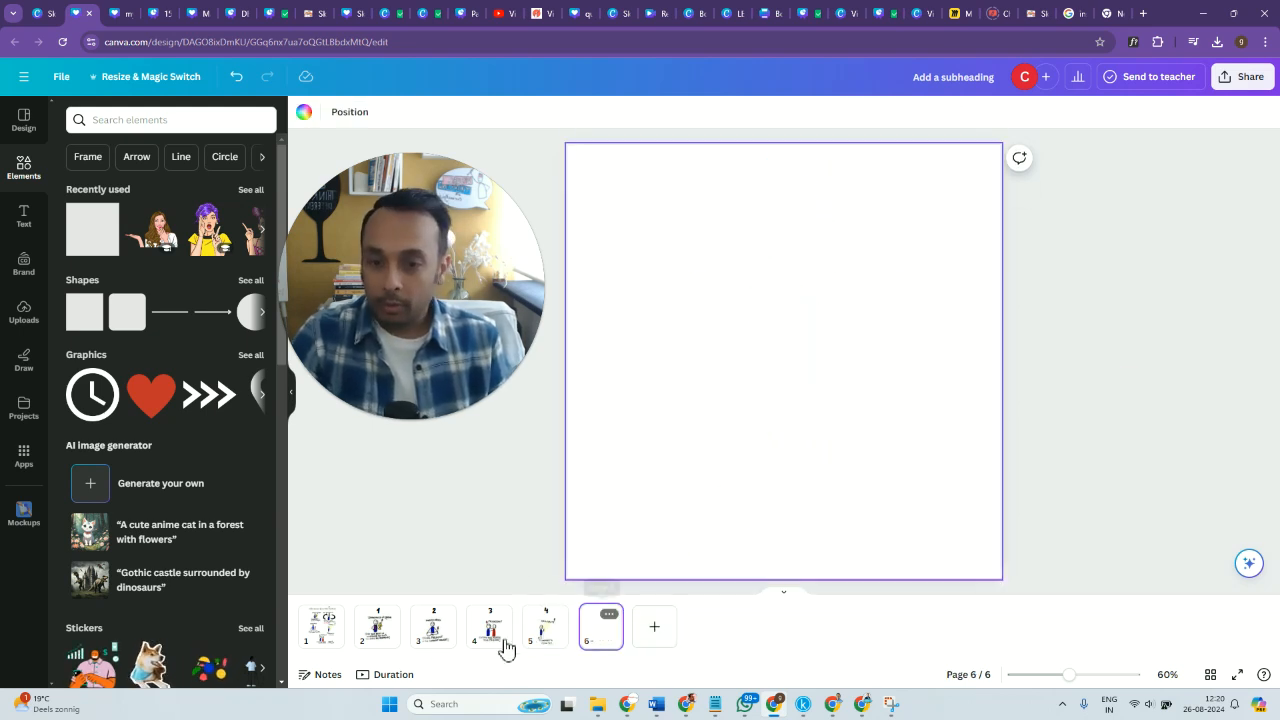
left_click(318, 630)
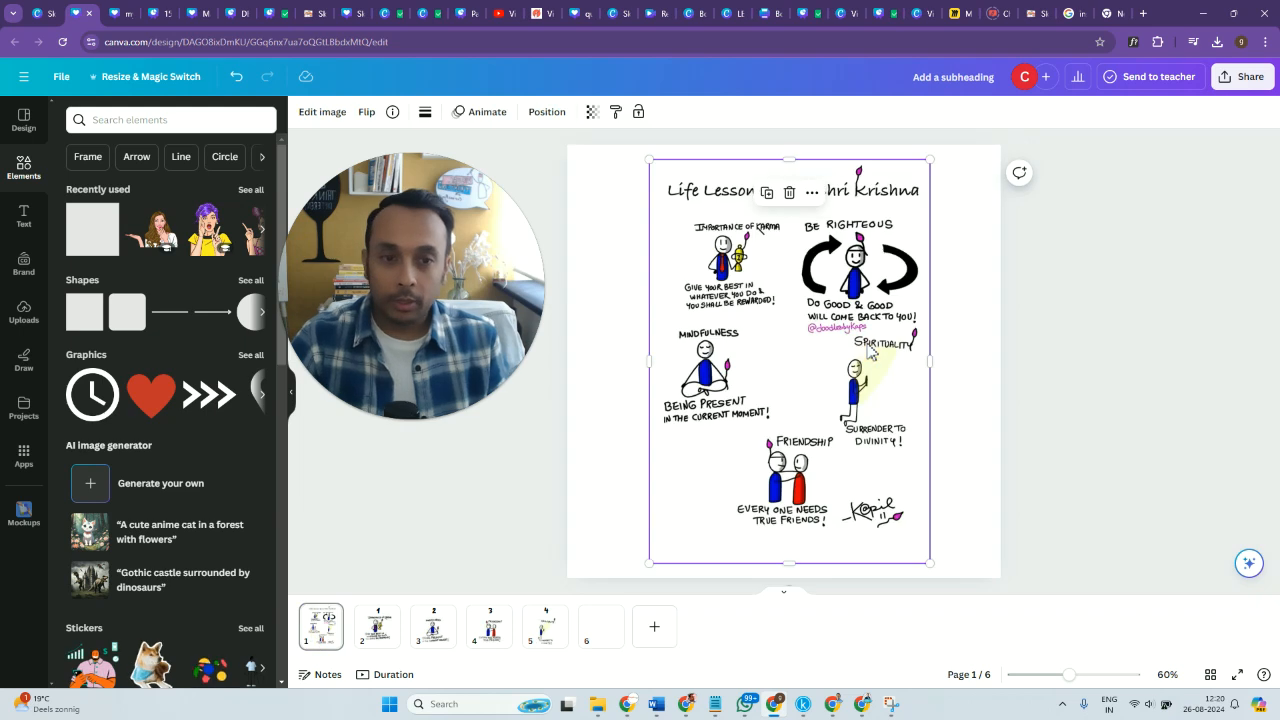
left_click(600, 640)
key("ctrl+v")
Crop the sketchnote on page 6 to the "Be Righteous" drawing, enlarge it to about 814 by 657, and position it below the number area.
left_click_drag(797, 170, 797, 220)
left_click_drag(654, 389, 790, 392)
left_click_drag(863, 565, 1115, 514)
left_click_drag(862, 386, 762, 407)
left_click_drag(794, 540, 796, 502)
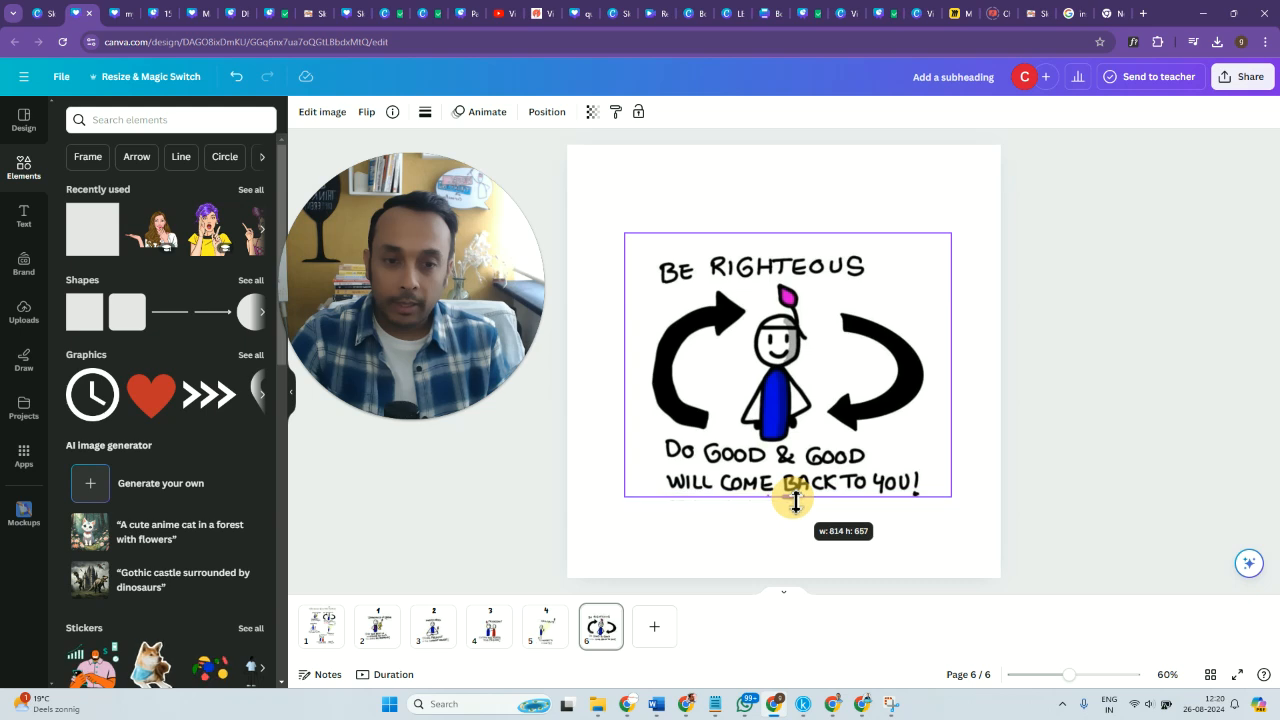
left_click_drag(796, 503, 796, 503)
left_click_drag(770, 380, 776, 398)
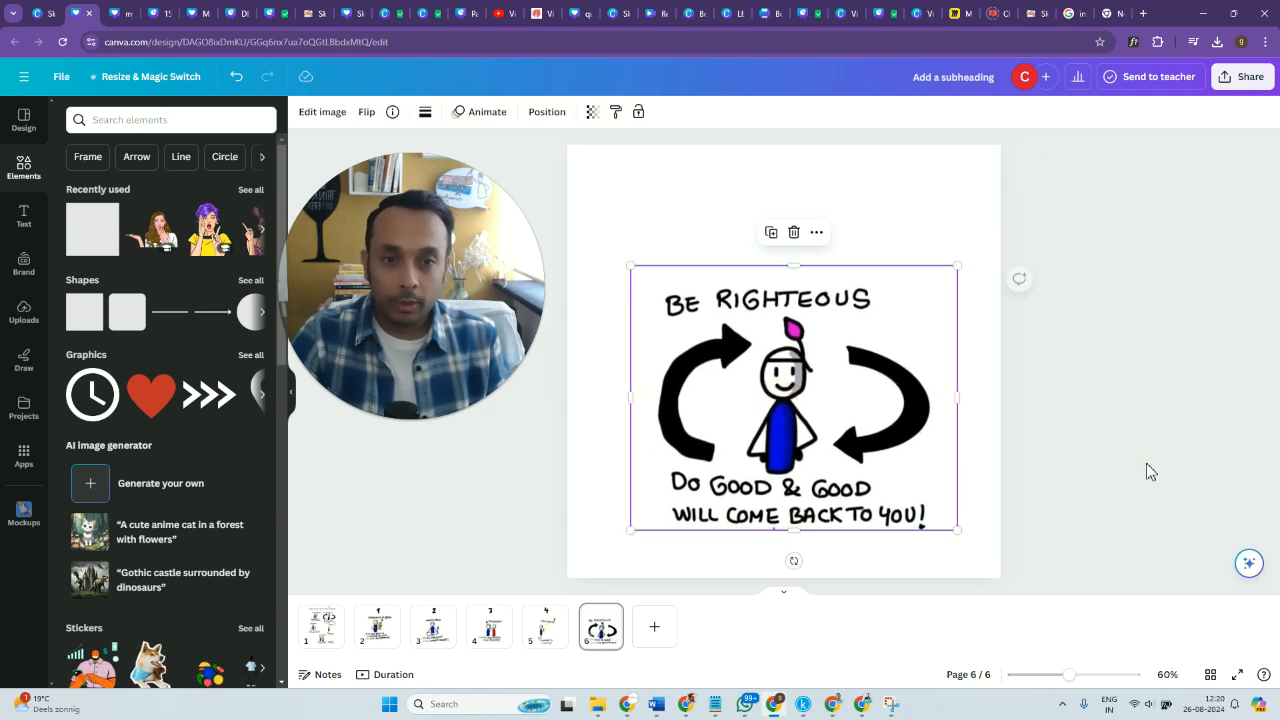
left_click(1117, 469)
Copy the number from page 5 onto page 6 above the "Be Righteous" drawing and change it to 5.
left_click(540, 637)
left_click(790, 208)
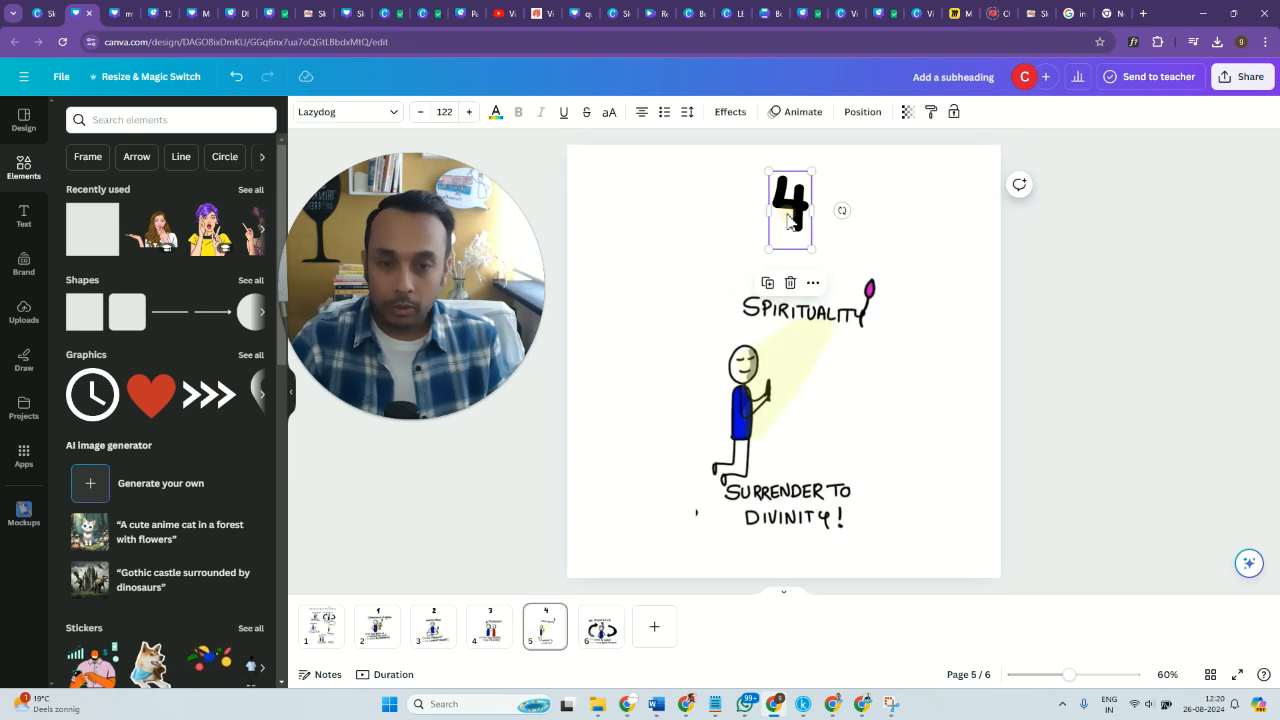
left_click(608, 640)
key("ctrl+v")
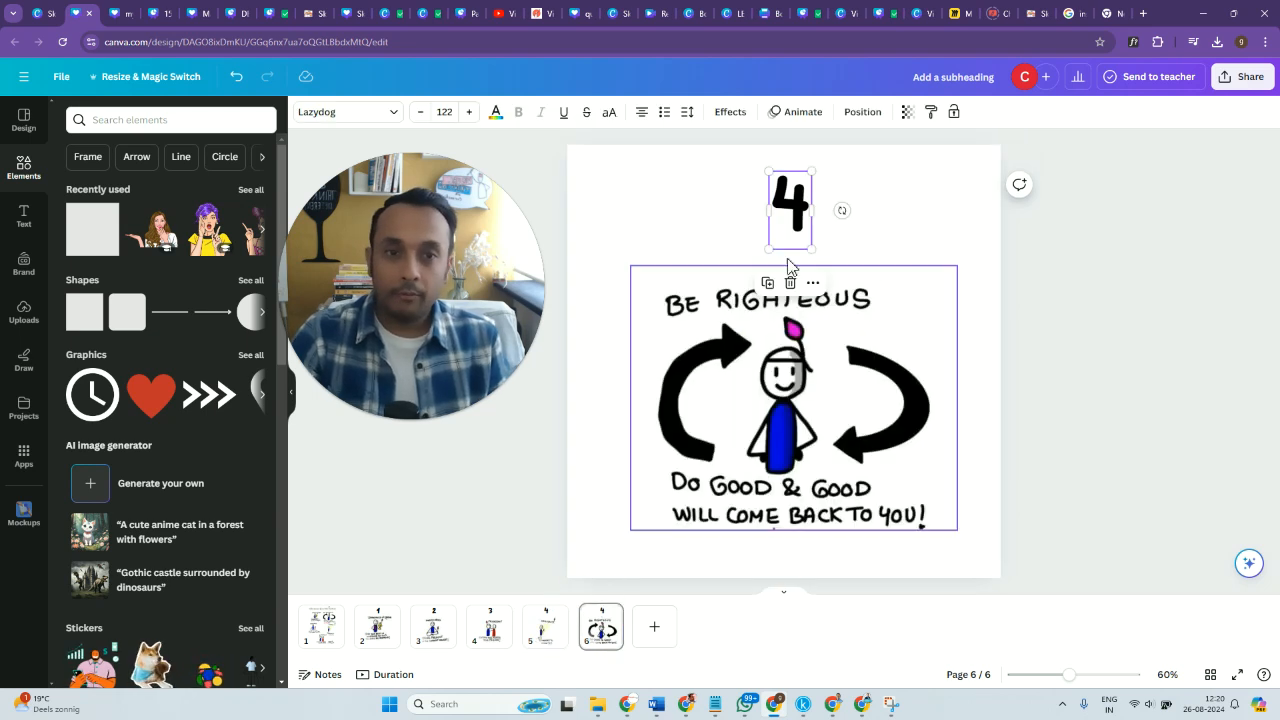
double_click(790, 208)
type("5")
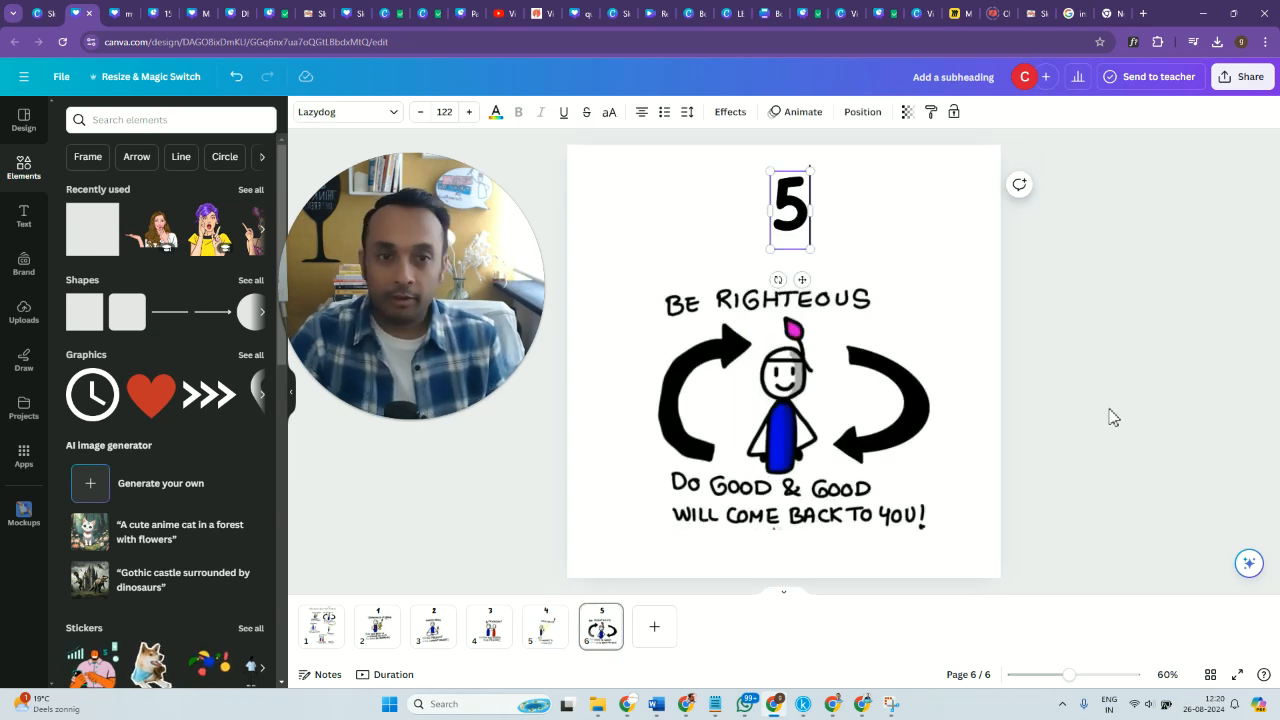
left_click(1112, 416)
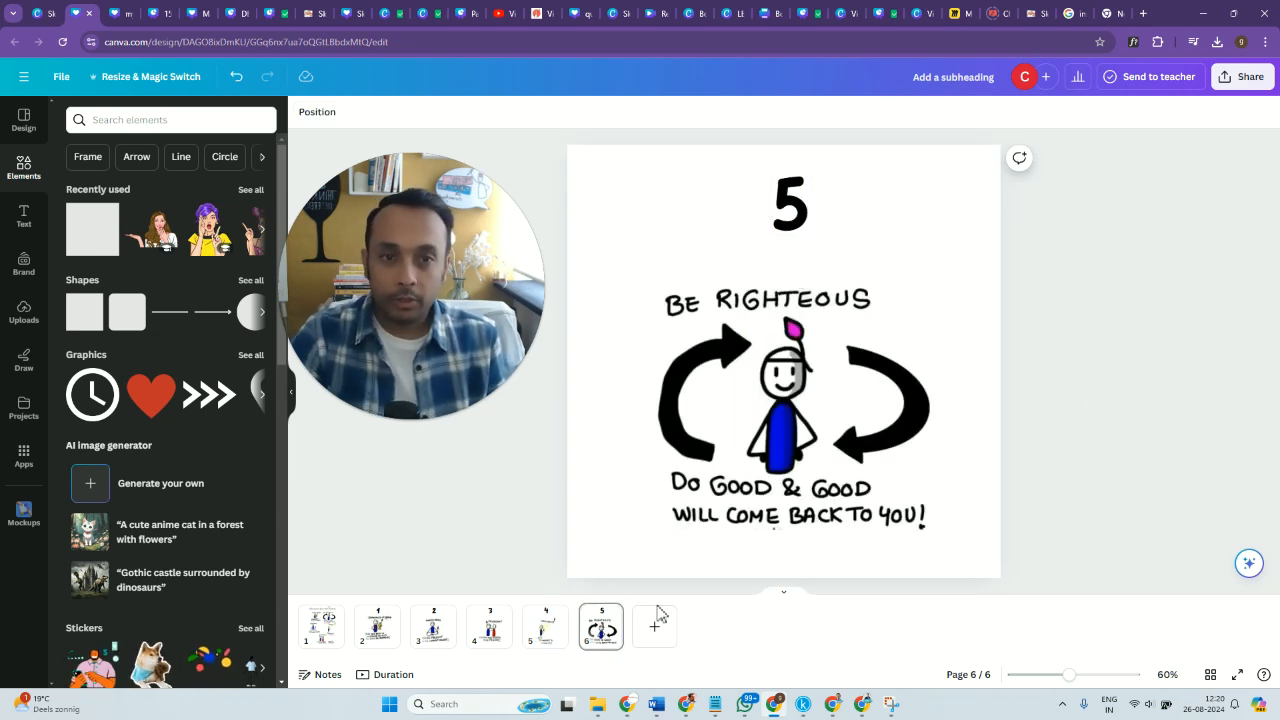
Review the full sketchnote on page 1 and the numbered "Importance of Karma" drawing on page 2.
left_click(326, 645)
left_click(381, 645)
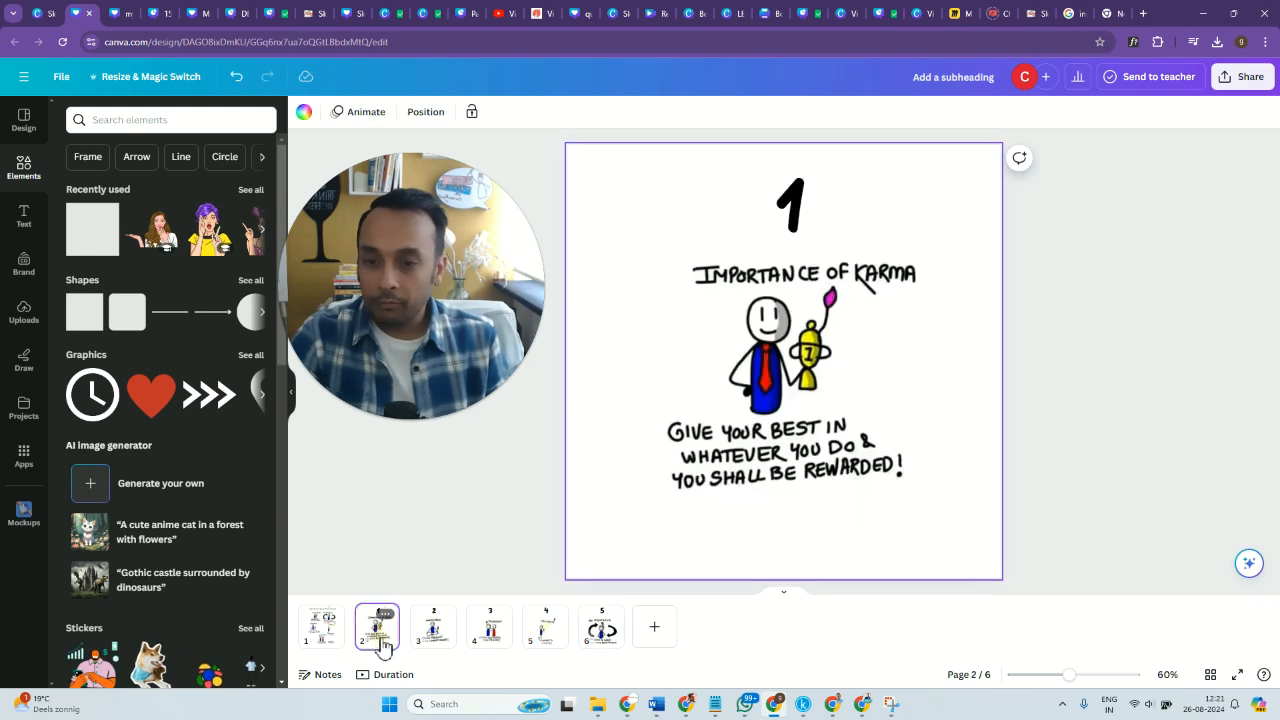
left_click(762, 347)
left_click(323, 640)
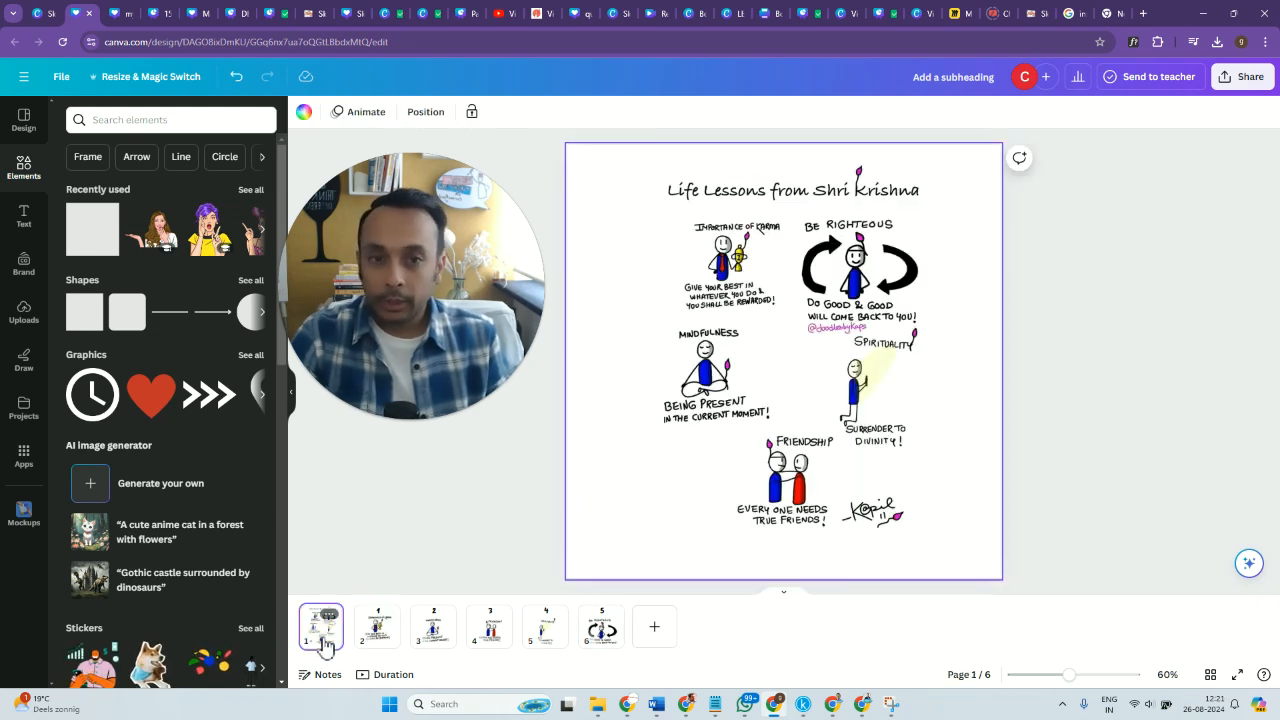
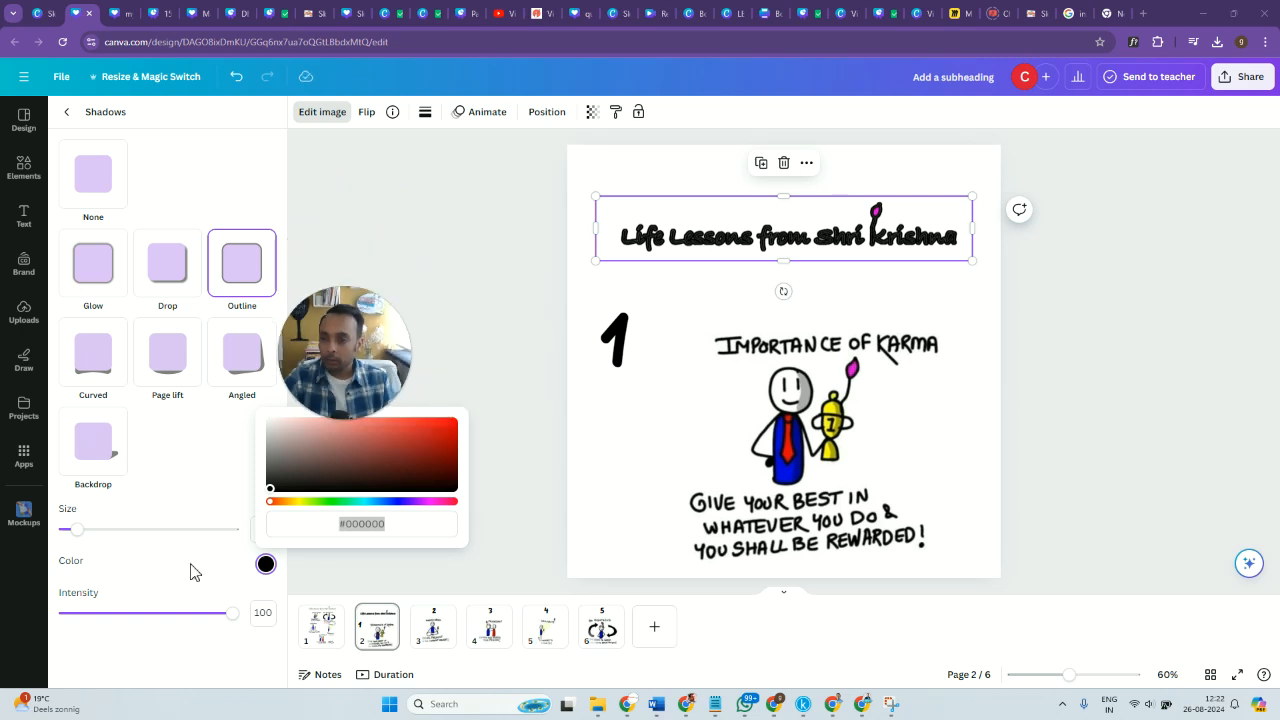
Set the title image's outline shadow on page 2 to size 8, intensity 24 and color #D66C6C.
mouse_move(78, 537)
left_mouse_down()
mouse_move(166, 534)
mouse_move(77, 543)
left_mouse_up()
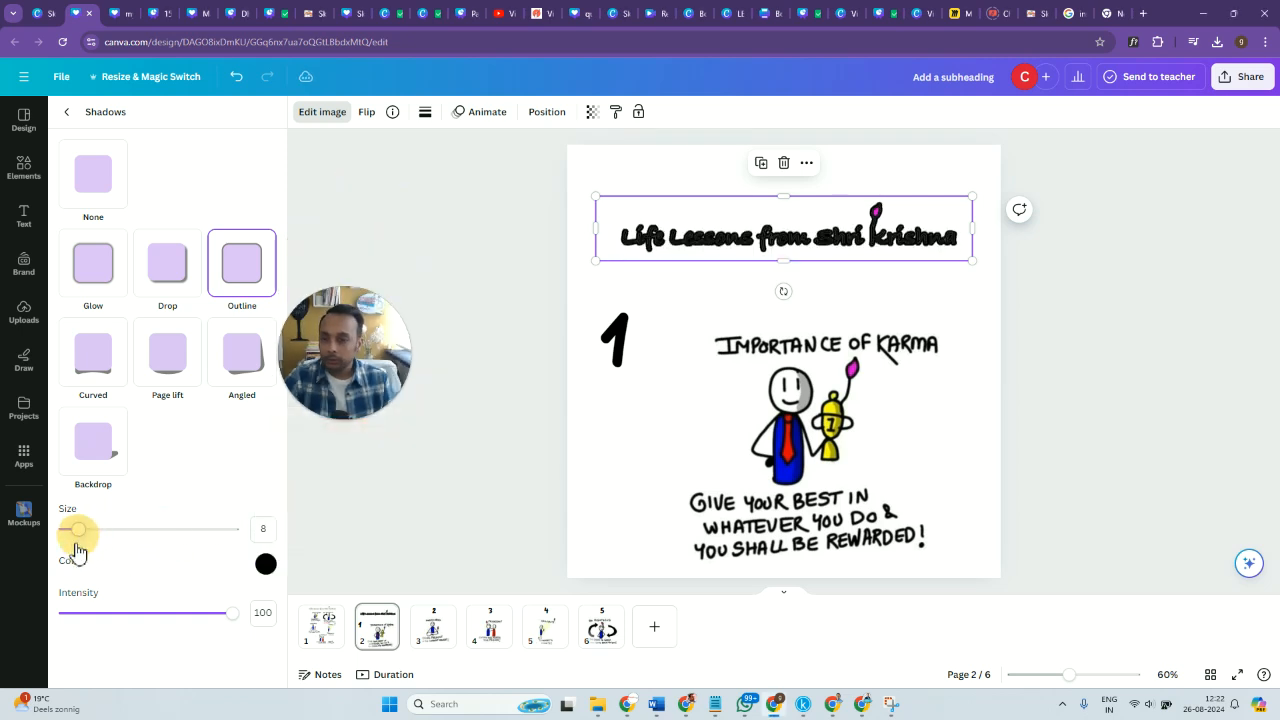
left_click_drag(216, 624, 105, 620)
left_click(262, 566)
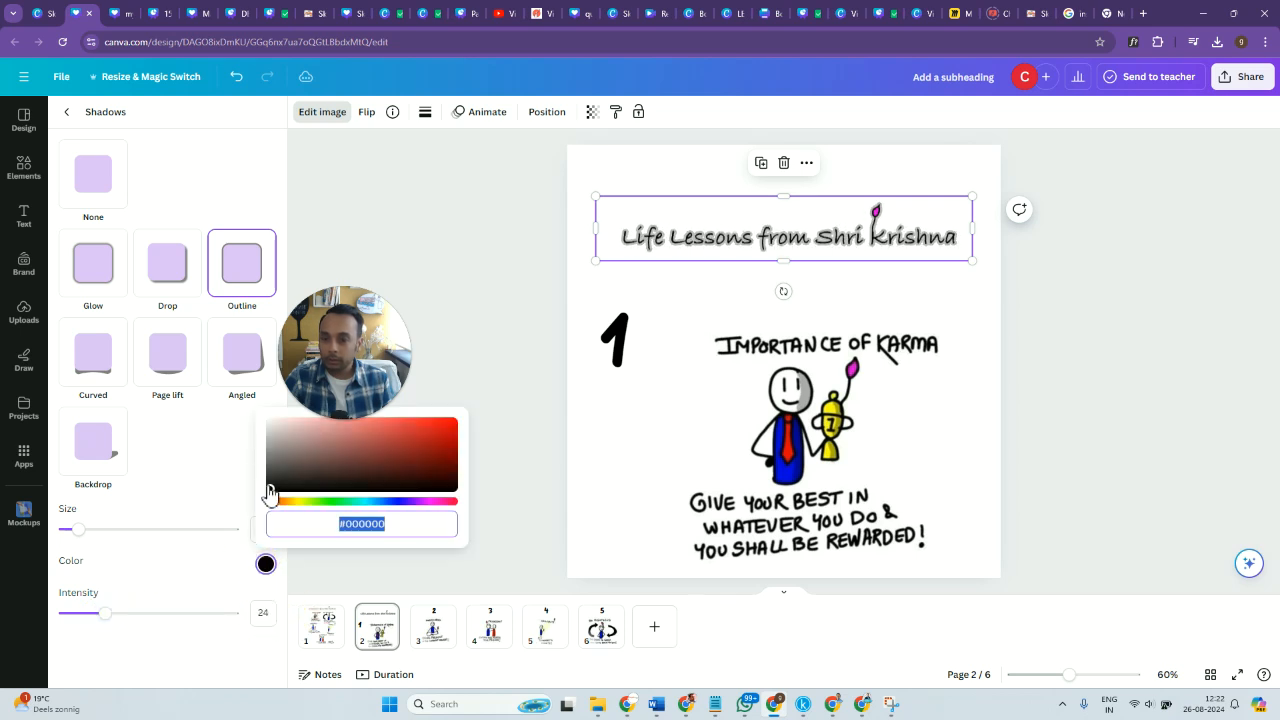
left_click(336, 426)
left_click_drag(360, 428, 361, 429)
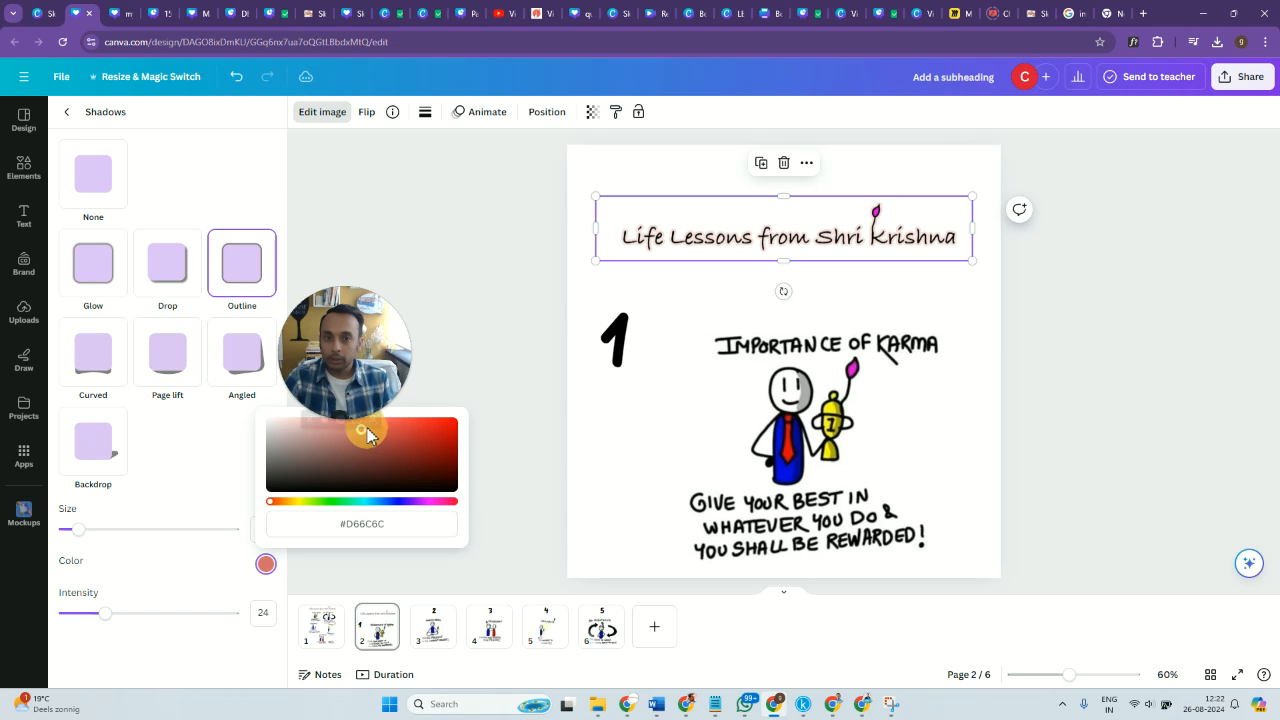
Crop the title image on page 2 down to the words "Shri Krishna".
mouse_move(979, 231)
left_mouse_down()
mouse_move(749, 238)
mouse_move(996, 242)
left_mouse_up()
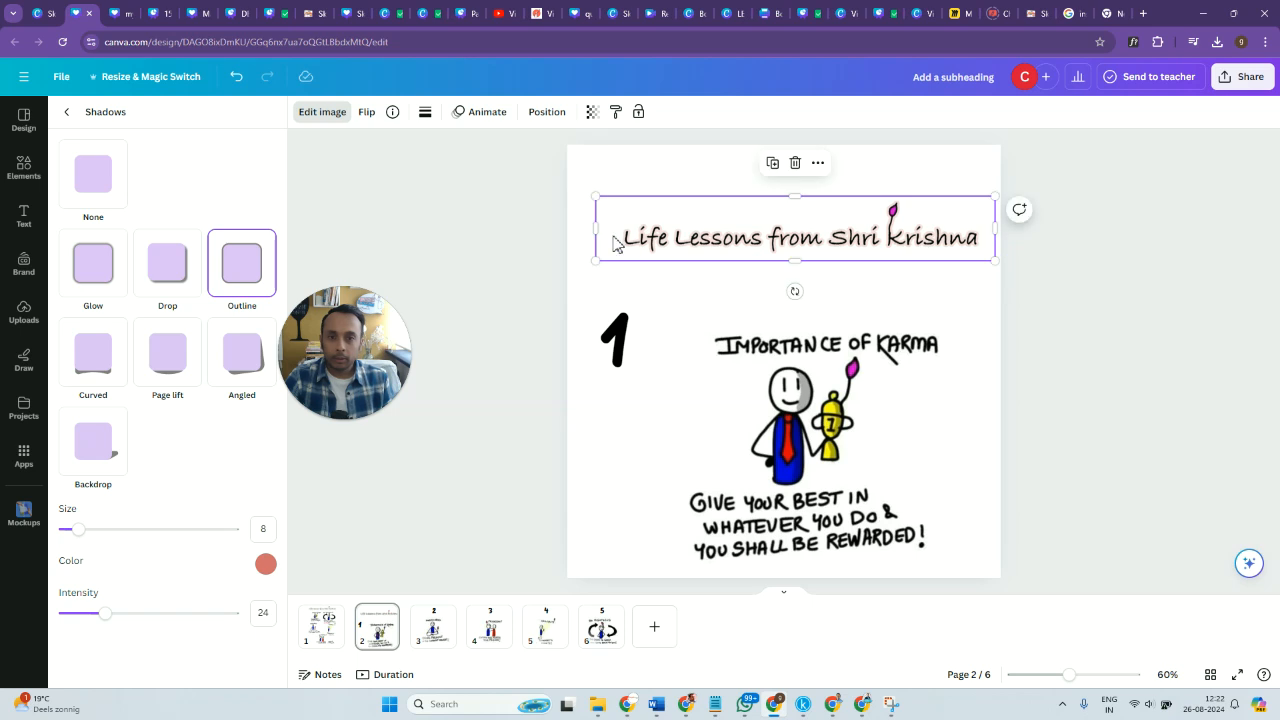
left_click_drag(599, 231, 792, 267)
left_click(1121, 369)
Remove the outline shadow from the cropped "Shri Krishna" image by setting its shadow to None.
left_click(749, 251)
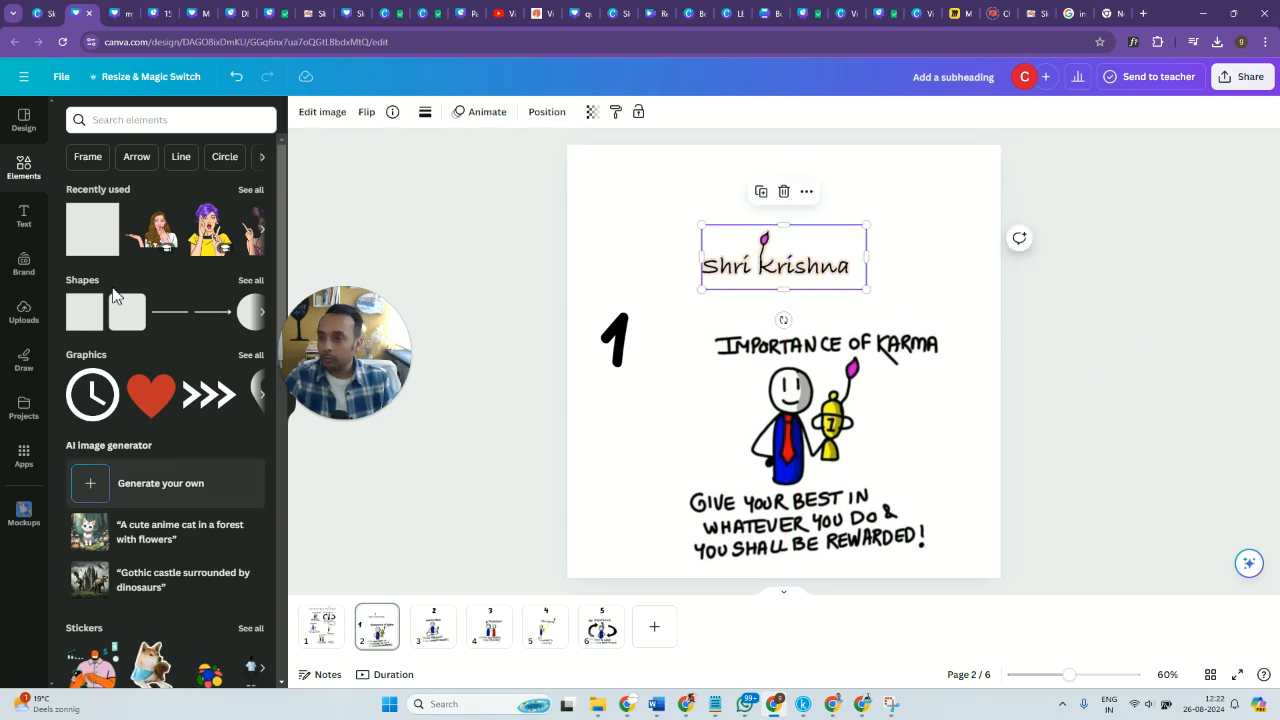
left_click(321, 120)
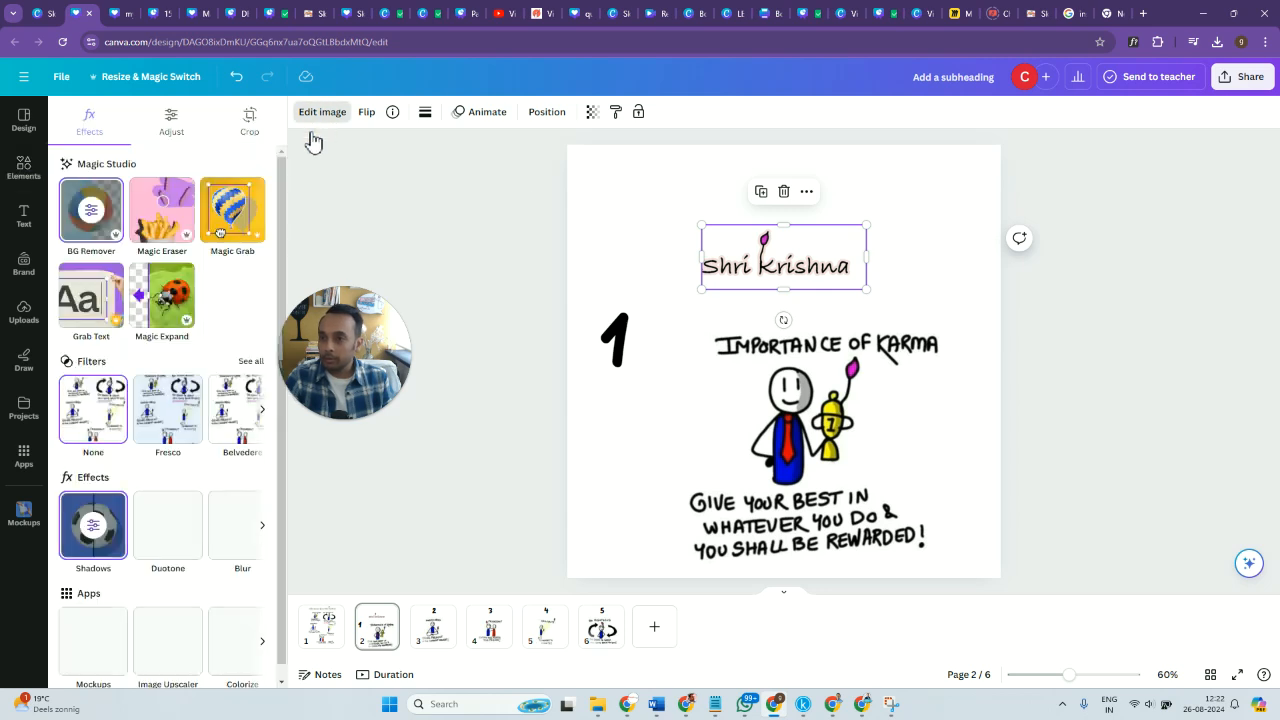
left_click(93, 525)
left_click(100, 175)
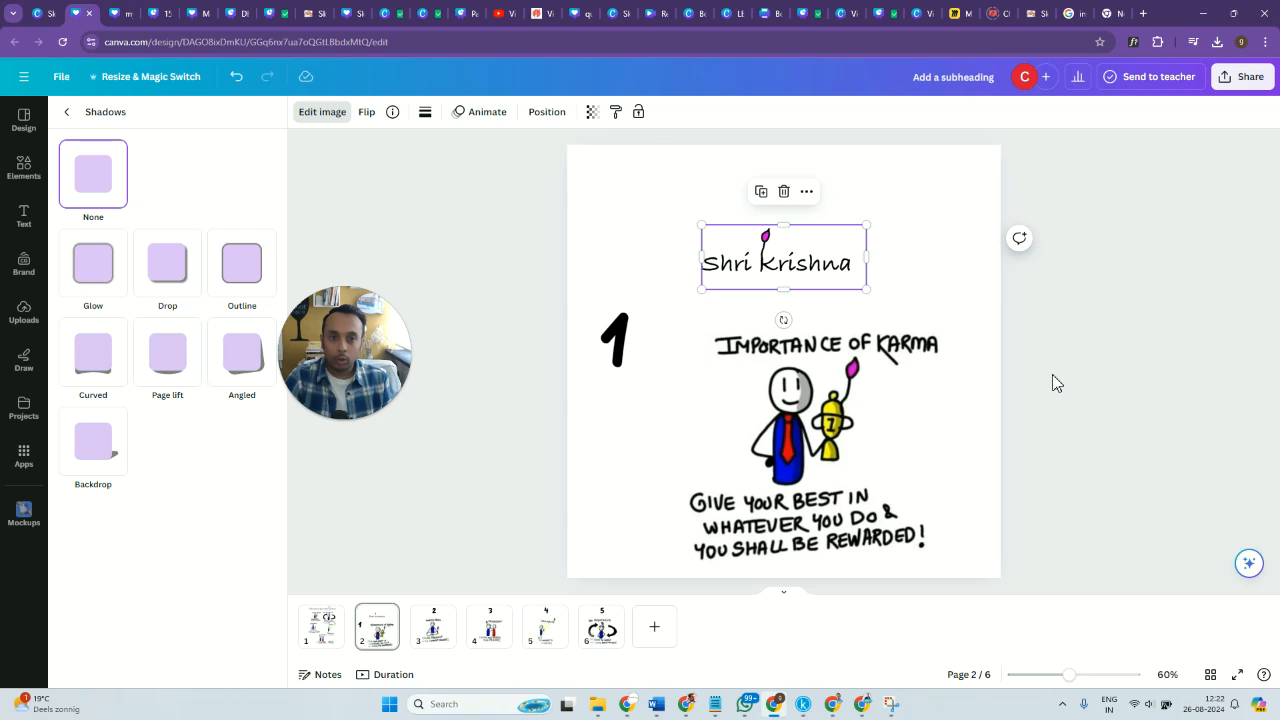
Enlarge the "Shri Krishna" image and center it above the "Importance of Karma" drawing.
left_click_drag(870, 296, 951, 321)
left_click_drag(826, 286, 797, 266)
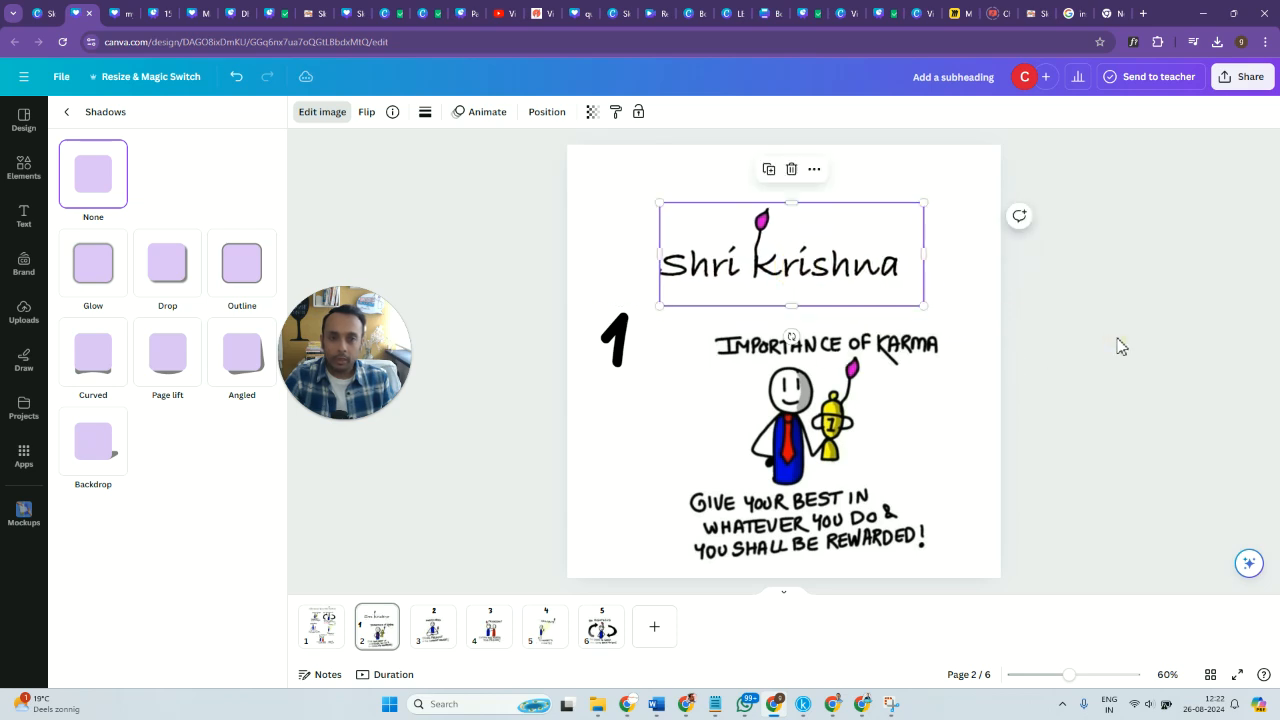
left_click(1054, 354)
Add a subheading text box to page 2 reading "Life Lessons from".
left_click(30, 218)
left_click(168, 314)
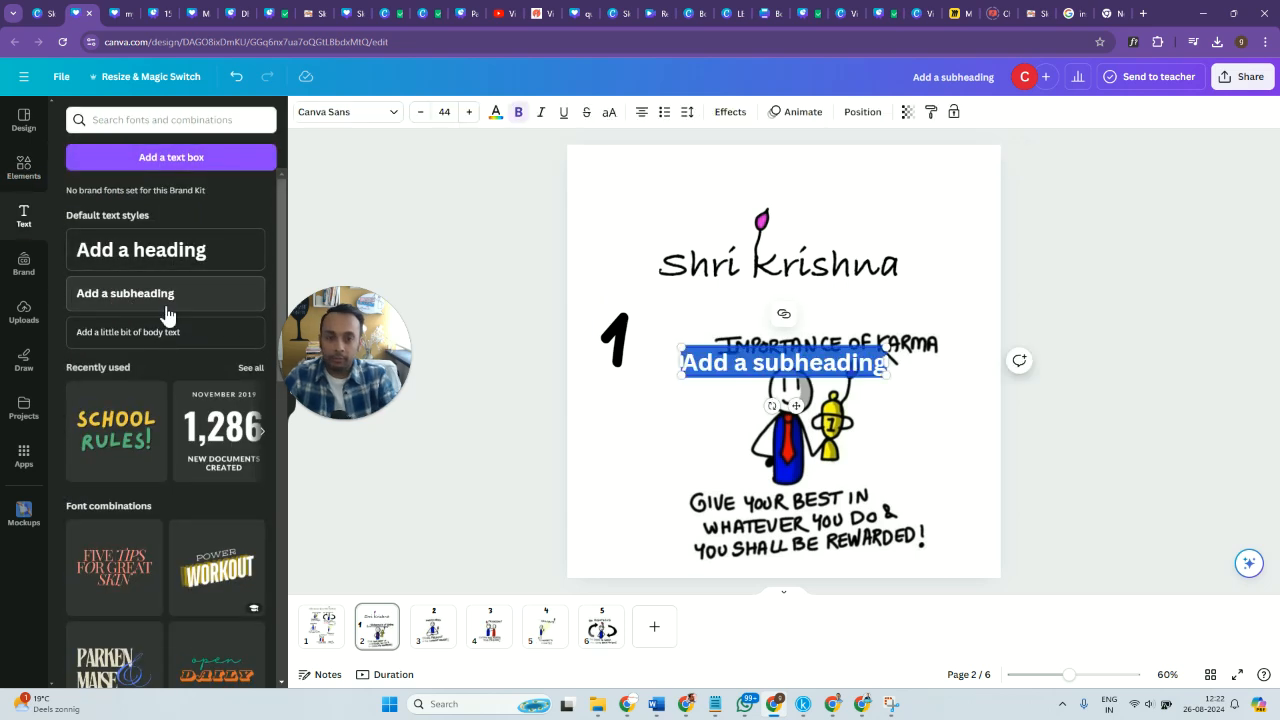
key("BackSpace")
type("Life Lessons from Lo")
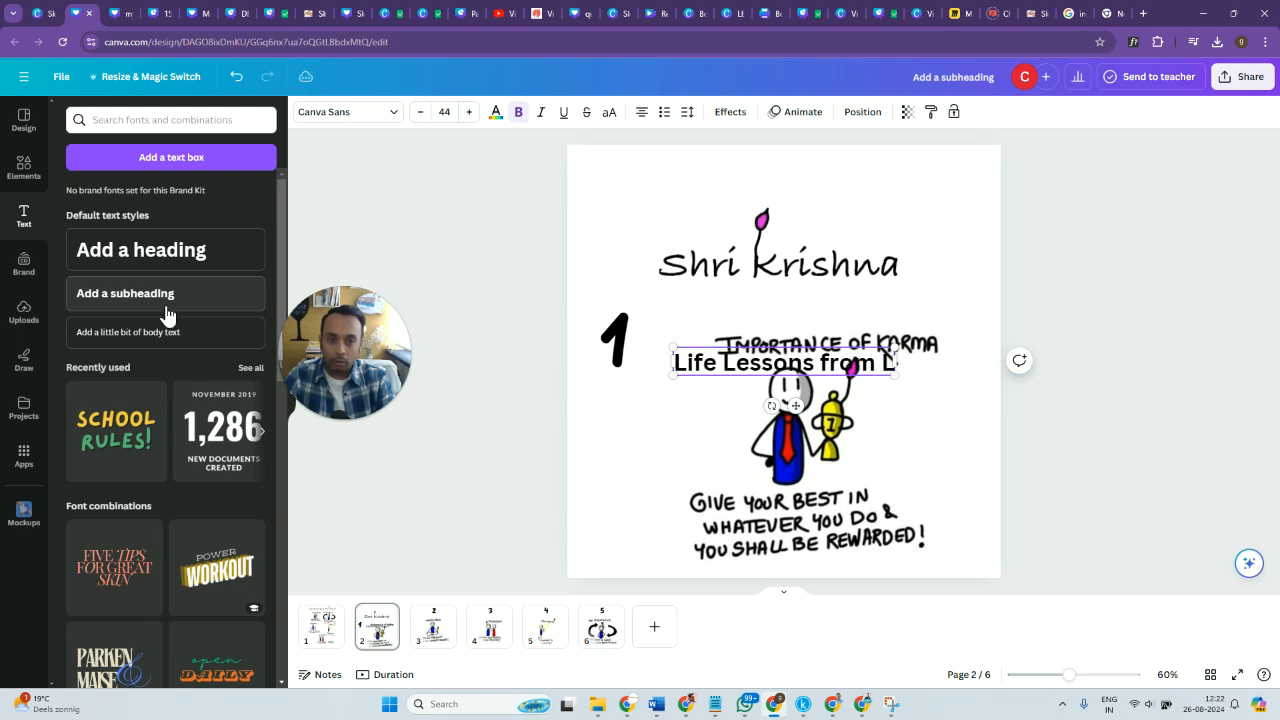
key("BackSpace")
key("BackSpace")
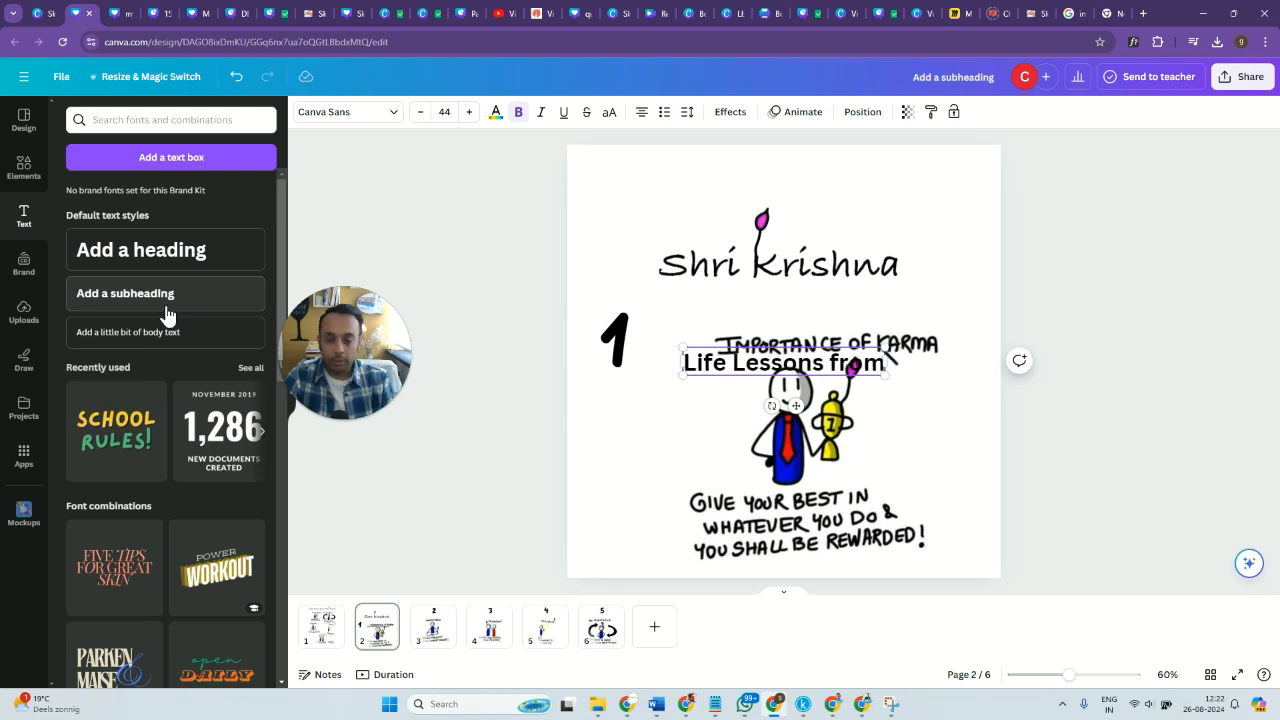
left_click(1092, 505)
Move "Life Lessons from" above "Shri Krishna", change its font to Lazydog and enlarge it to about size 53.3.
left_click_drag(815, 368, 800, 195)
left_click(392, 113)
type("lazy")
left_click(130, 222)
left_click_drag(877, 201, 922, 212)
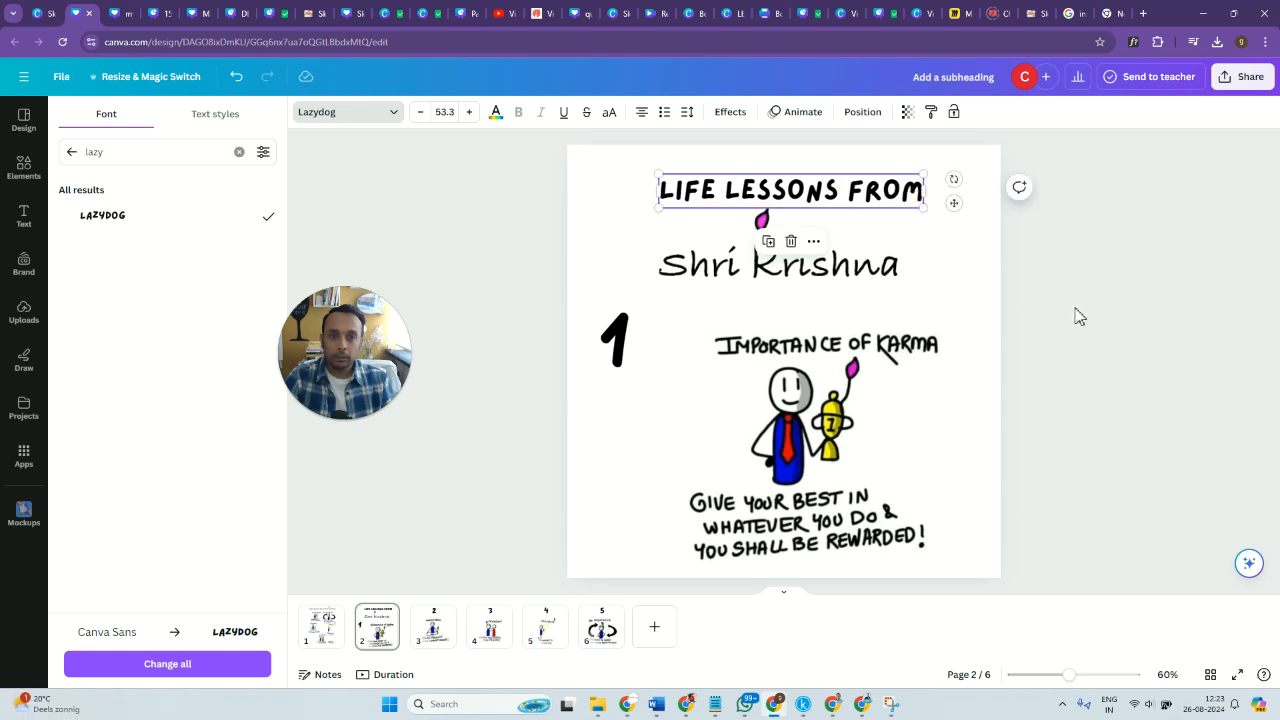
left_click(1026, 288)
Reduce the "Life Lessons from" text to about size 41.2.
left_click(818, 184)
left_click(480, 239)
left_click(830, 200)
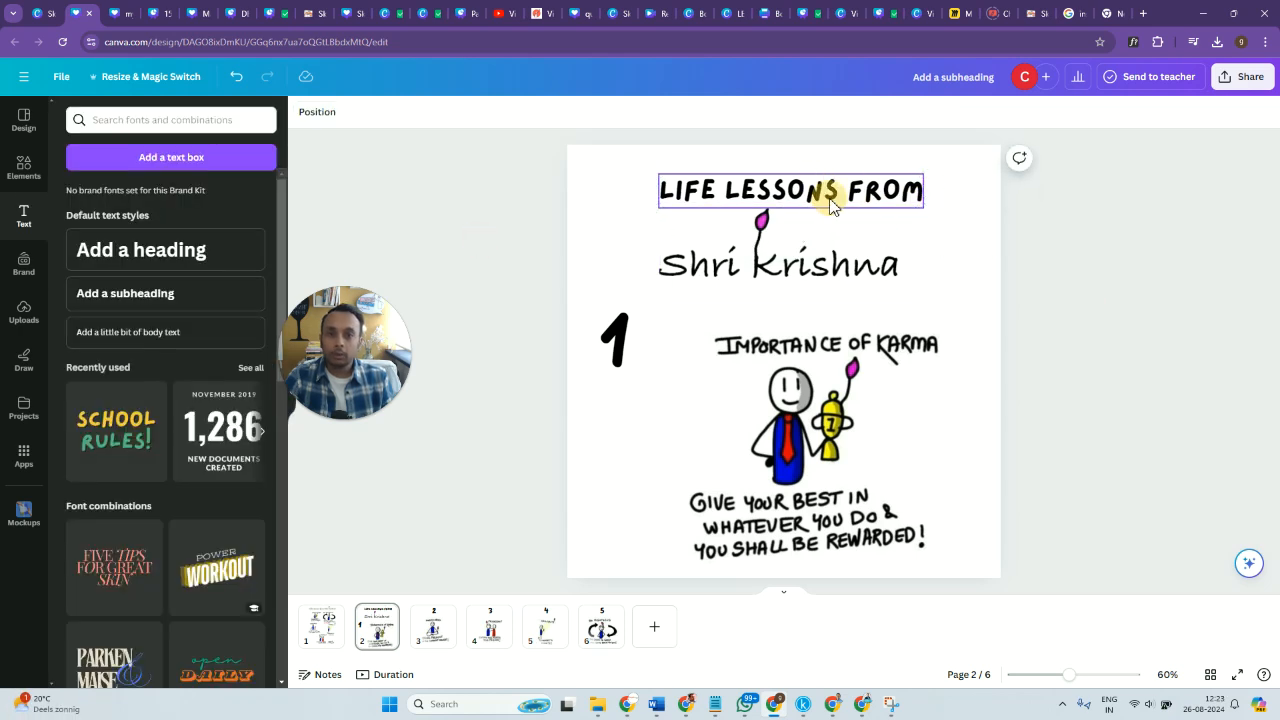
left_click_drag(920, 211, 866, 198)
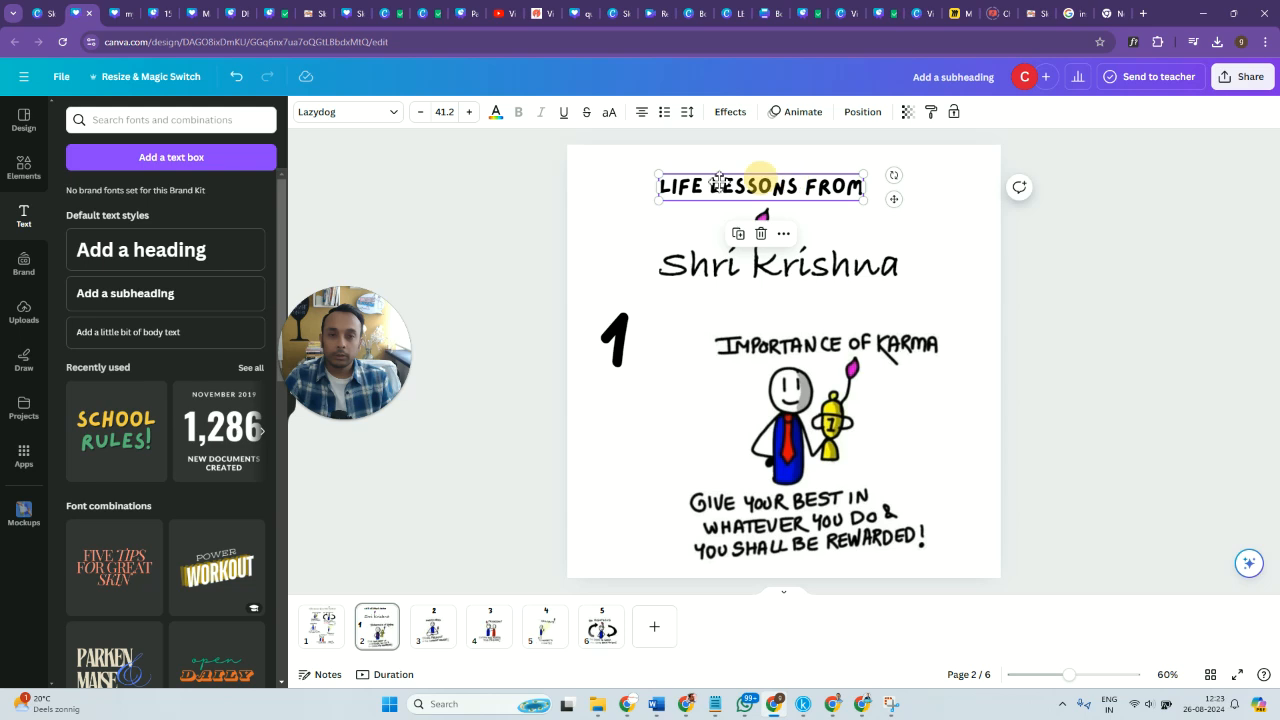
Arrange the title on two staggered lines, with "Life Lessons from" at the upper left of "Shri Krishna".
left_click_drag(719, 181, 725, 189)
left_click_drag(804, 183, 671, 221)
left_click_drag(783, 261, 829, 266)
left_click_drag(640, 238, 793, 196)
left_click(1088, 349)
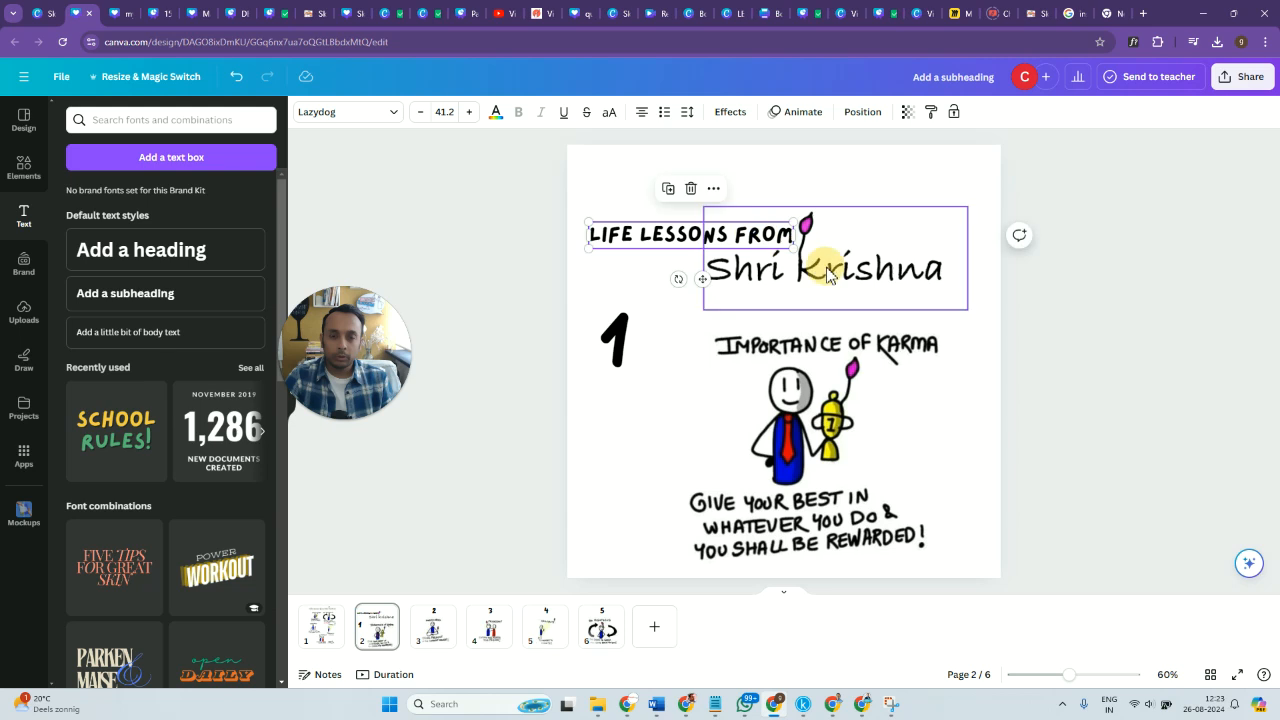
left_click_drag(806, 274, 765, 272)
left_click_drag(630, 237, 707, 179)
left_click_drag(757, 245, 876, 248)
left_click_drag(727, 190, 664, 232)
left_click_drag(749, 233, 732, 230)
left_click_drag(824, 272, 797, 257)
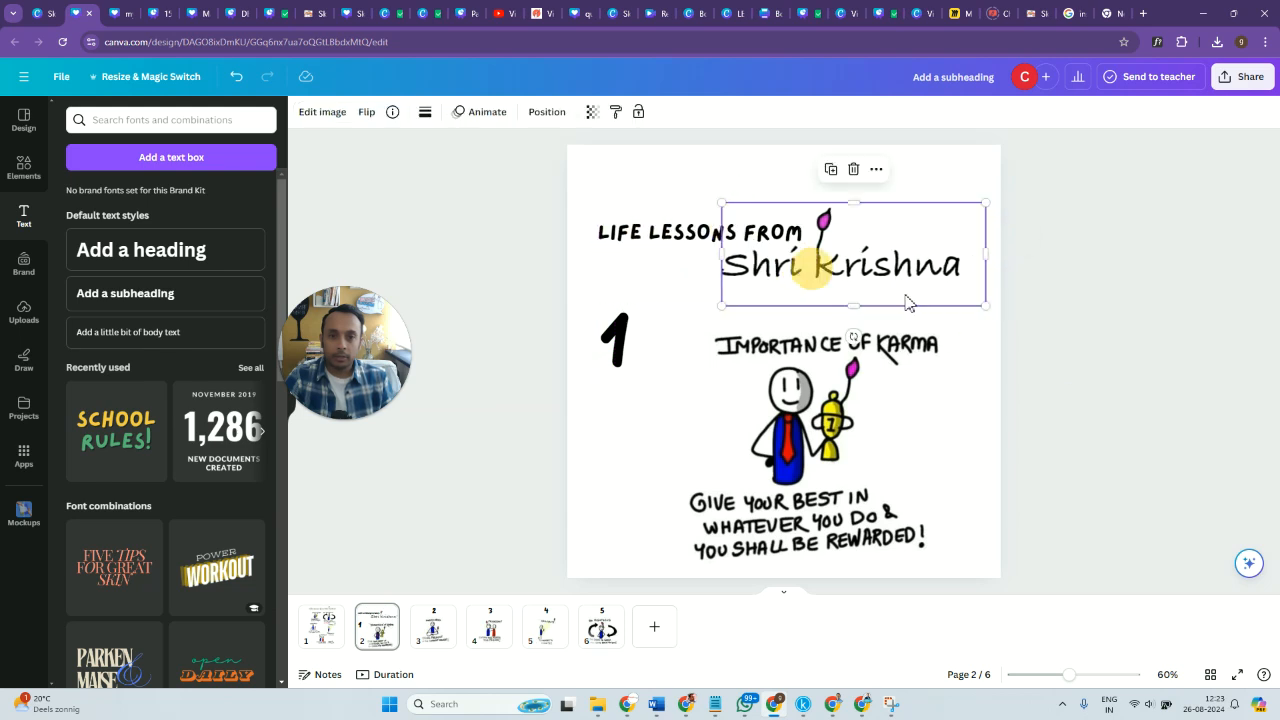
left_click(1123, 349)
Set the drawing pen color to red #D30505 and draw a freehand frame around the page 2 title.
left_click(23, 362)
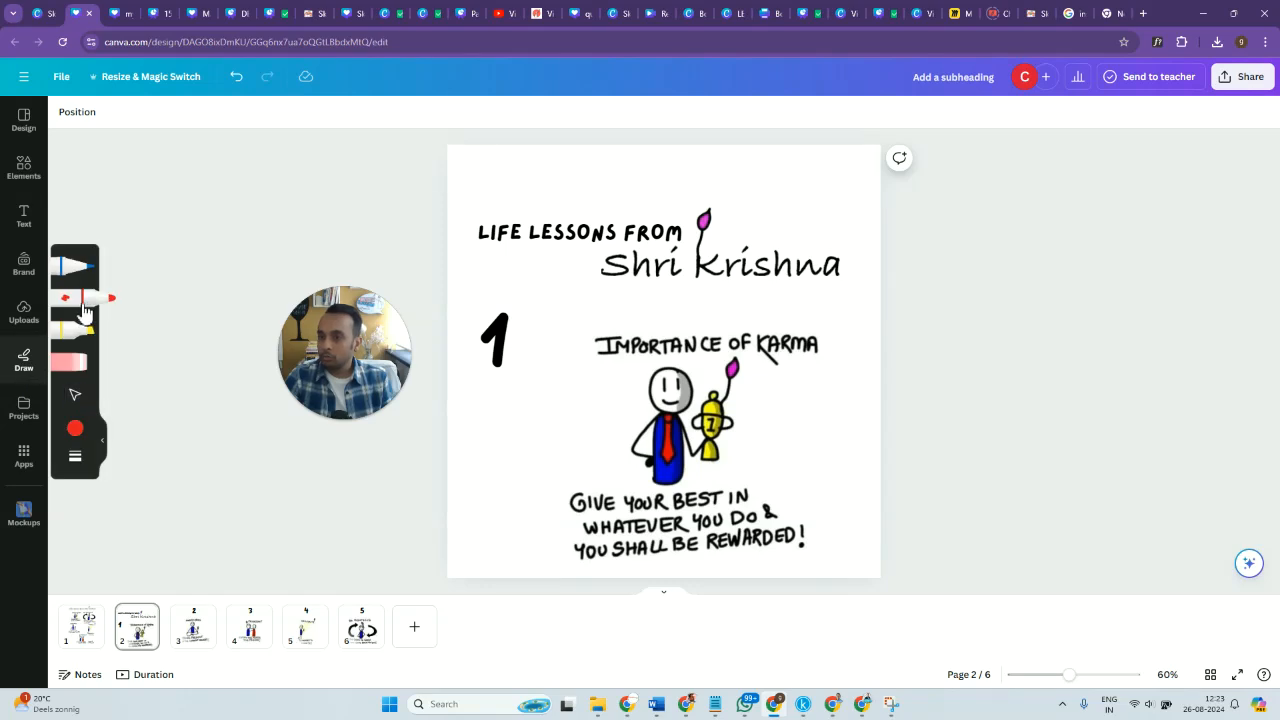
left_click(75, 428)
left_click(145, 440)
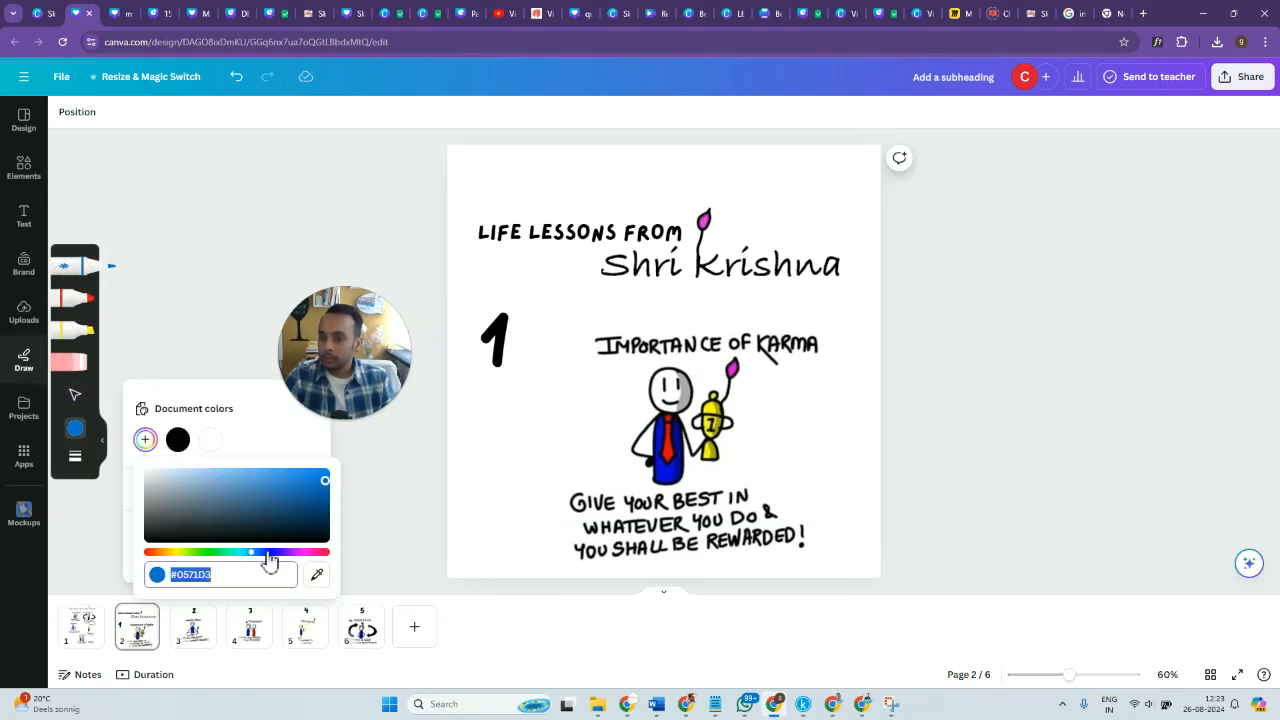
left_click_drag(244, 556, 150, 552)
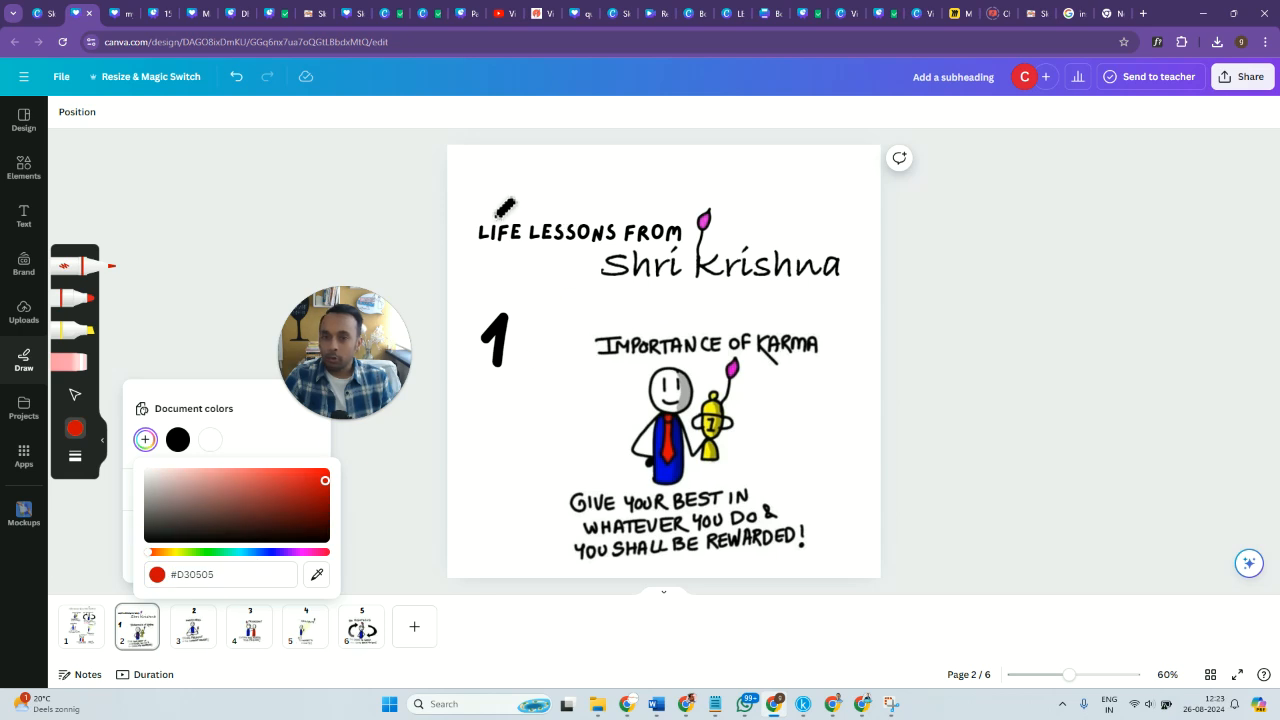
mouse_move(476, 236)
left_mouse_down()
mouse_move(490, 285)
mouse_move(757, 303)
mouse_move(859, 295)
mouse_move(847, 196)
mouse_move(477, 191)
left_mouse_up()
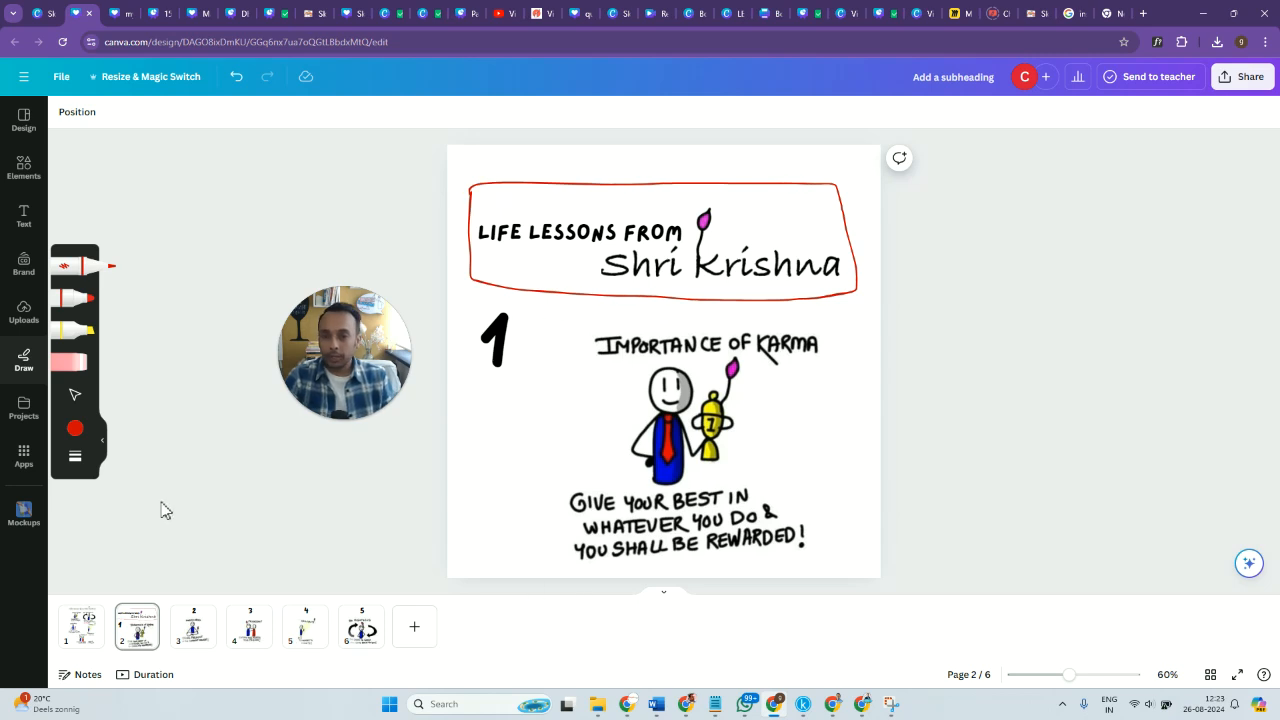
Review the numbered drawings on pages 3 to 6.
left_click(190, 640)
left_click(252, 644)
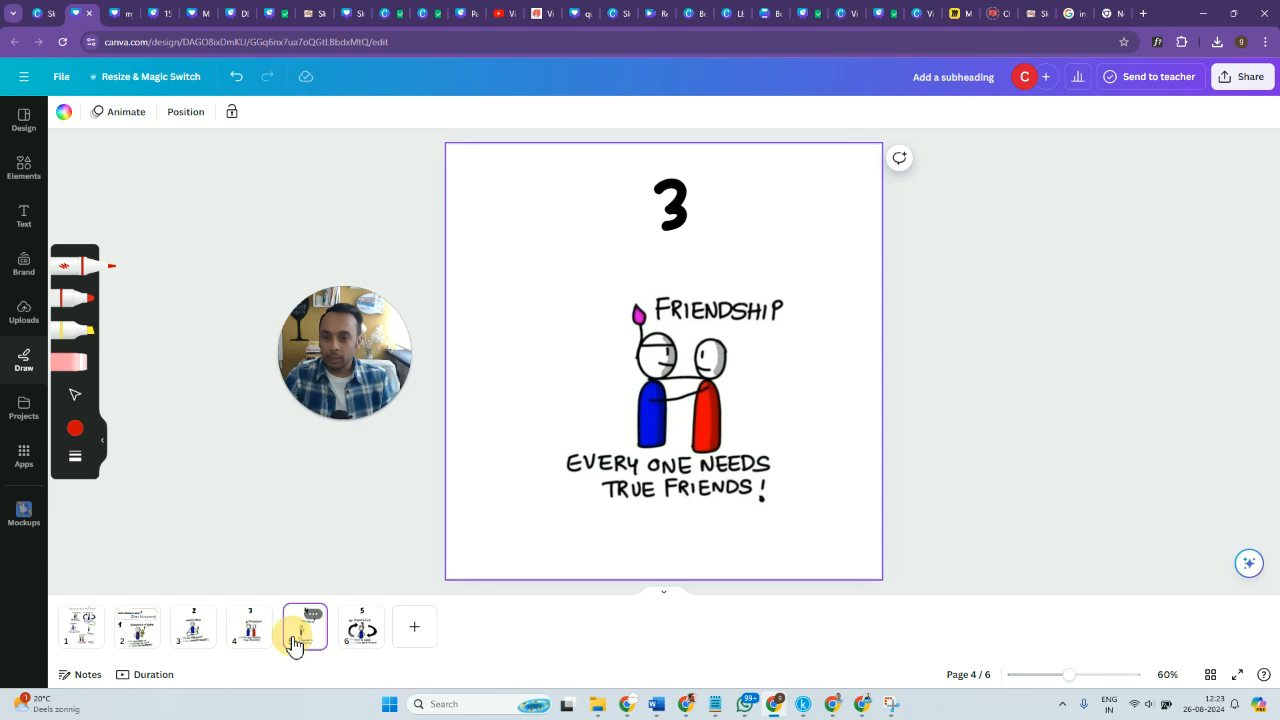
left_click(294, 645)
left_click(372, 647)
Switch from the pen to the selection tool and copy the full sketchnote on page 1.
left_click(92, 645)
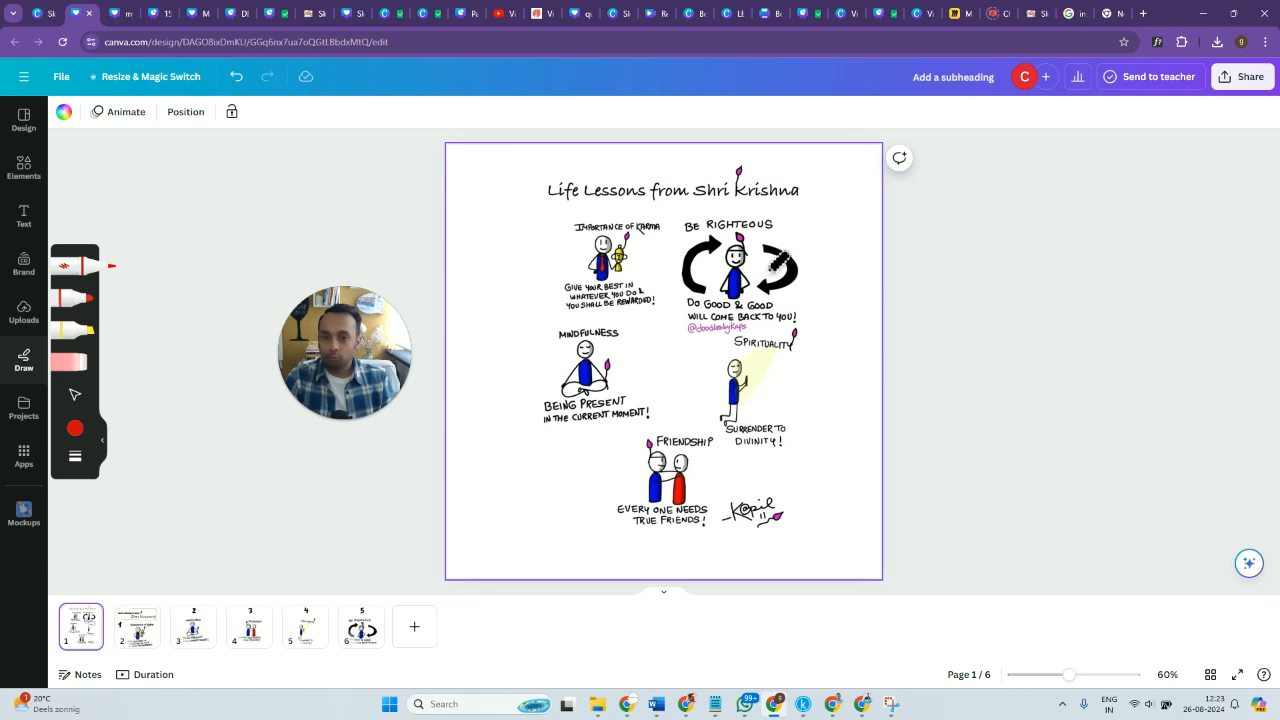
left_click(75, 400)
left_click(757, 312)
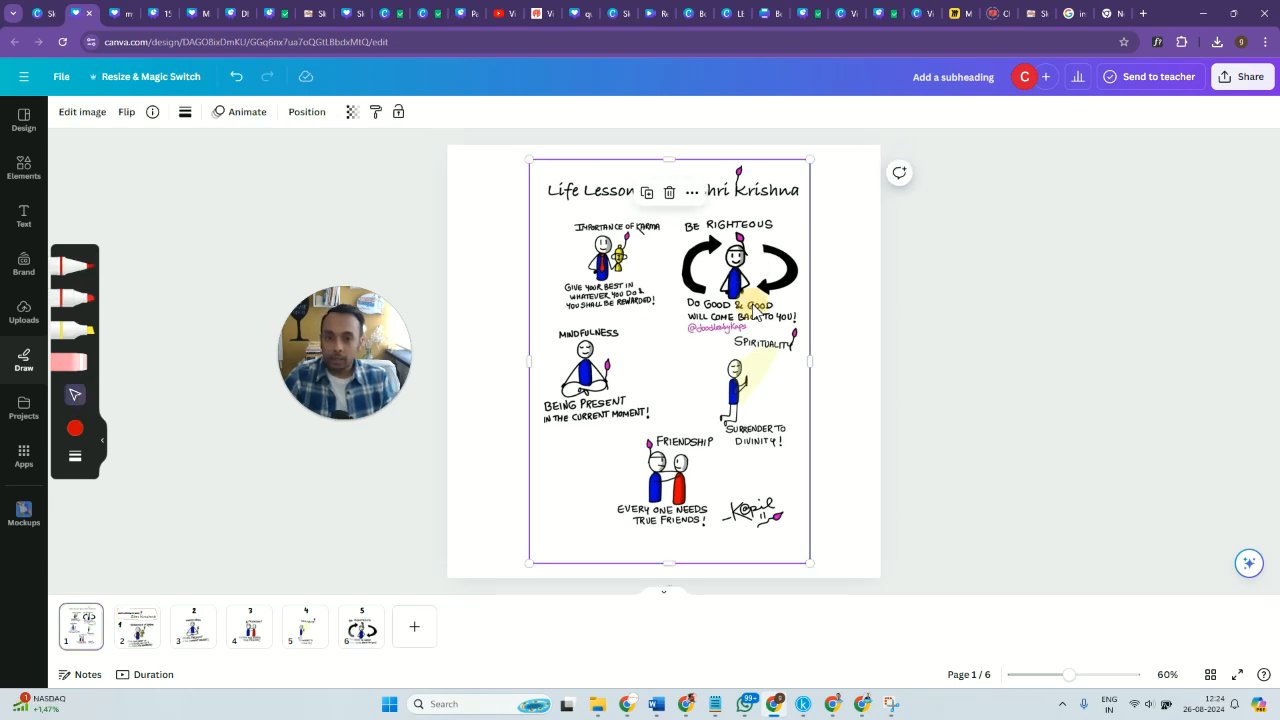
Shrink the "Be Righteous" drawing on page 6 and keep it centered below the number 5.
left_click(362, 628)
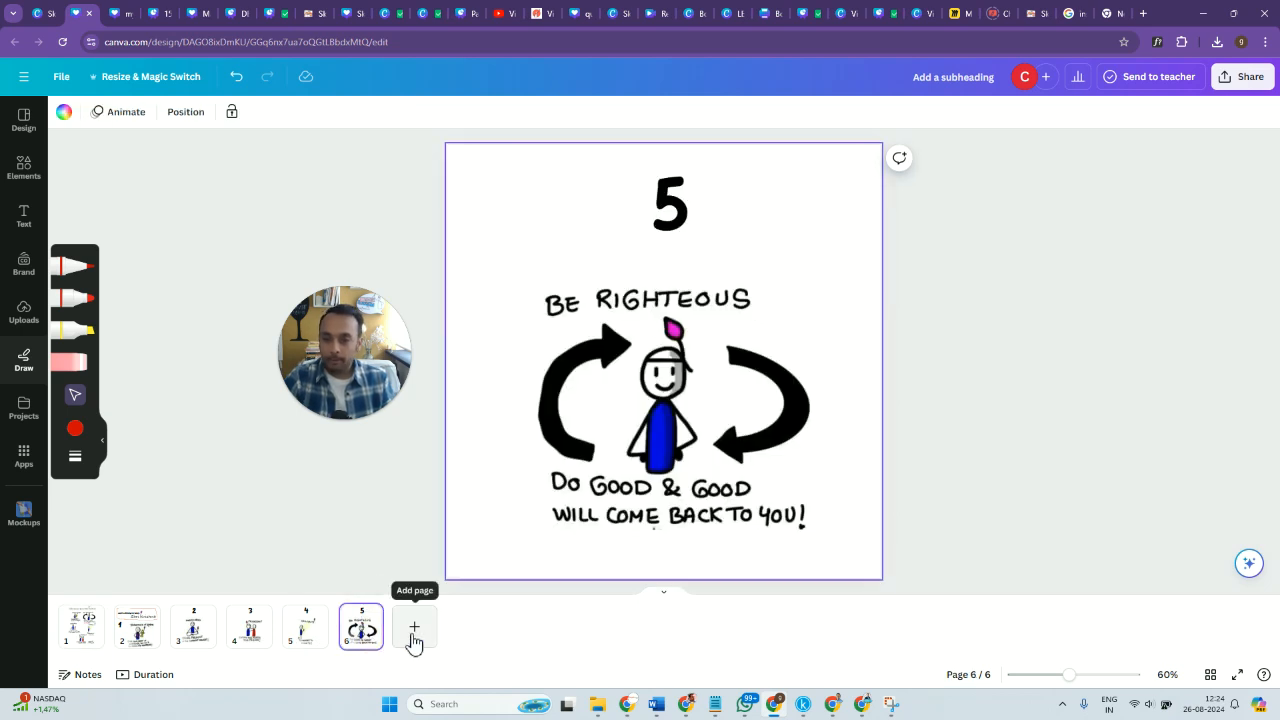
left_click(728, 462)
left_click_drag(798, 483, 749, 436)
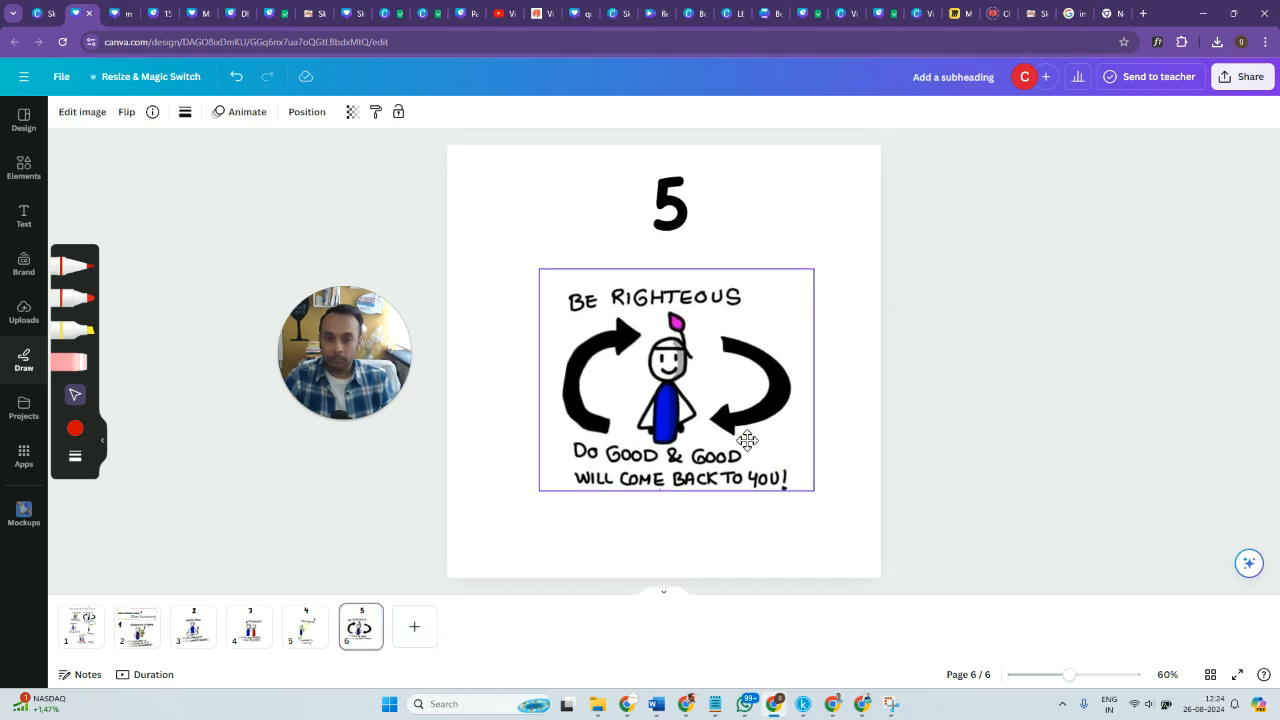
Shrink the "Spirituality" drawing on page 5 and center it below the number 4.
left_click(306, 643)
left_click(654, 476)
left_click_drag(786, 558, 726, 477)
mouse_move(650, 448)
left_mouse_down()
mouse_move(668, 434)
mouse_move(668, 450)
mouse_move(649, 436)
left_mouse_up()
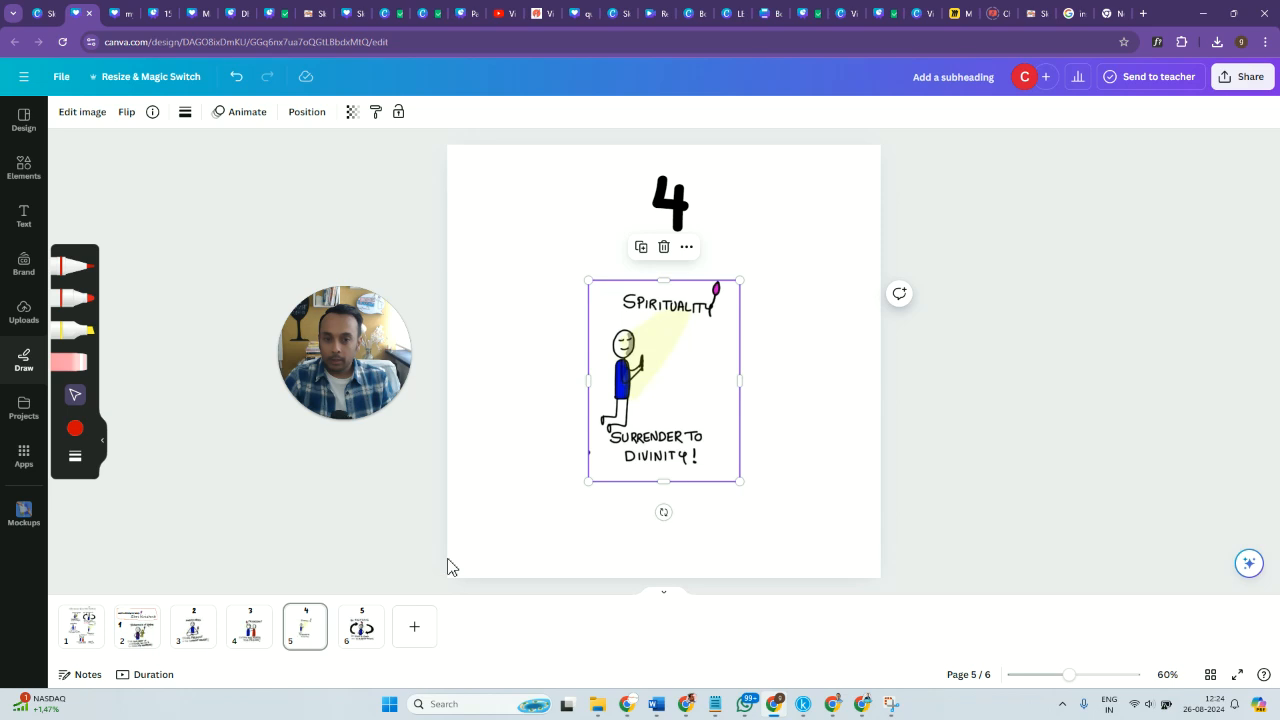
left_click_drag(741, 487, 753, 502)
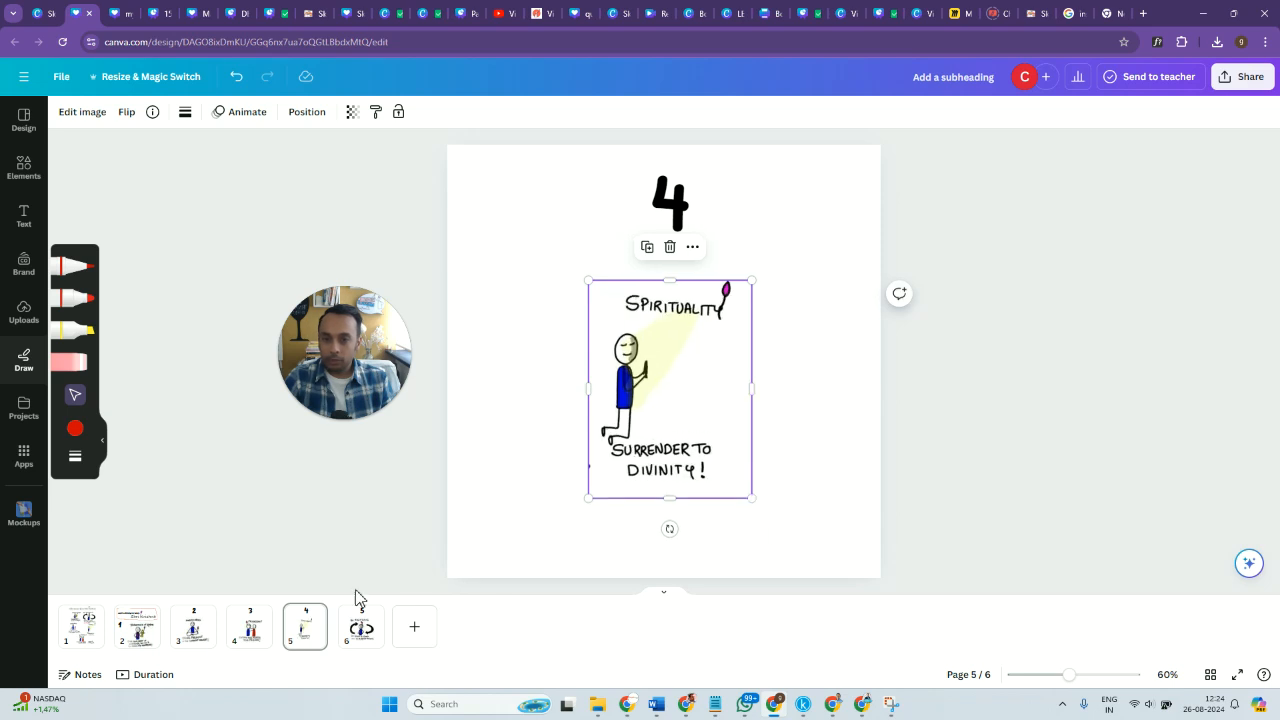
Paste the full sketchnote onto page 5, crop it to the artist's signature and place that in the page's lower-right corner.
left_click(601, 520)
key("ctrl+v")
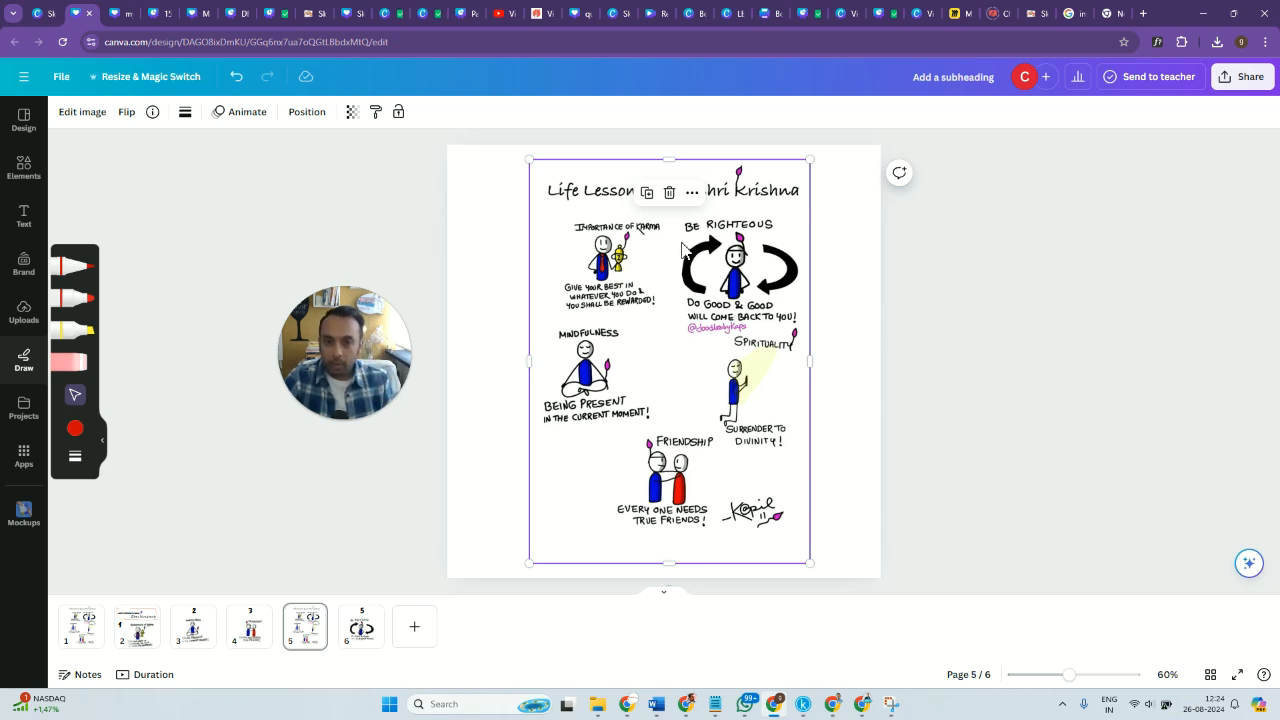
left_click_drag(673, 165, 676, 484)
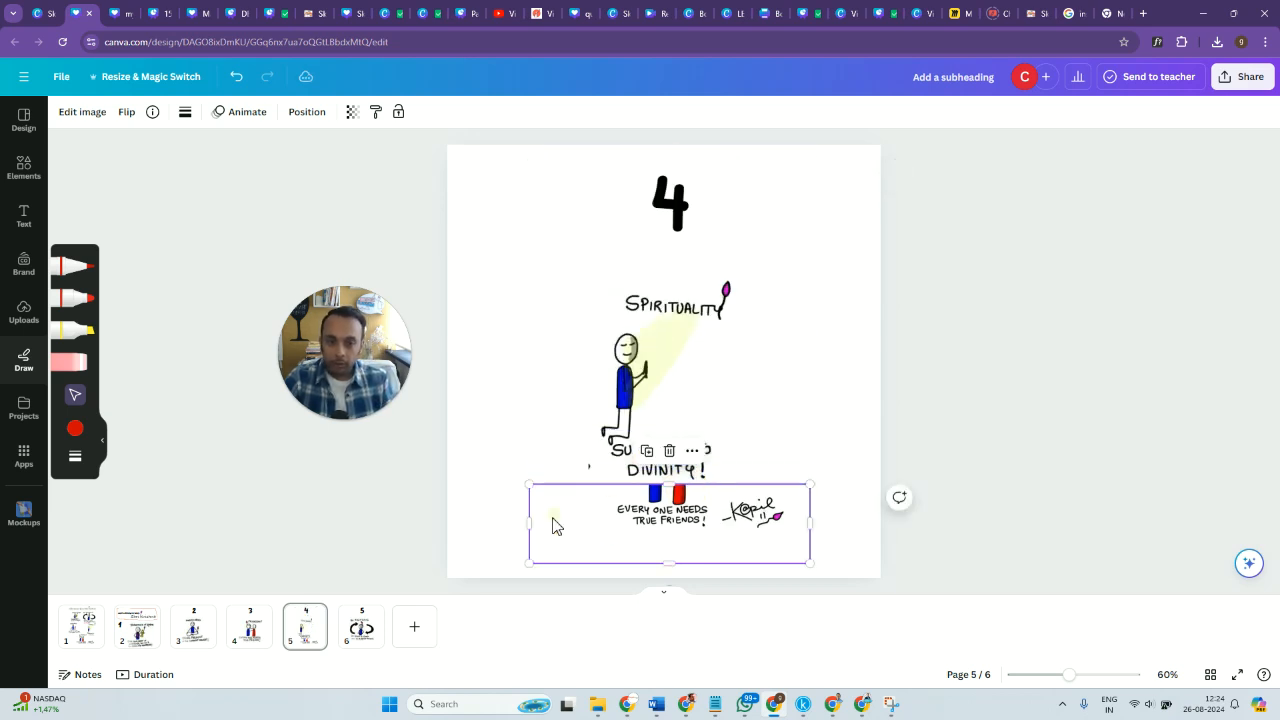
mouse_move(536, 525)
left_mouse_down()
mouse_move(729, 543)
mouse_move(794, 514)
mouse_move(831, 535)
left_mouse_up()
left_click(1002, 526)
left_click(979, 553)
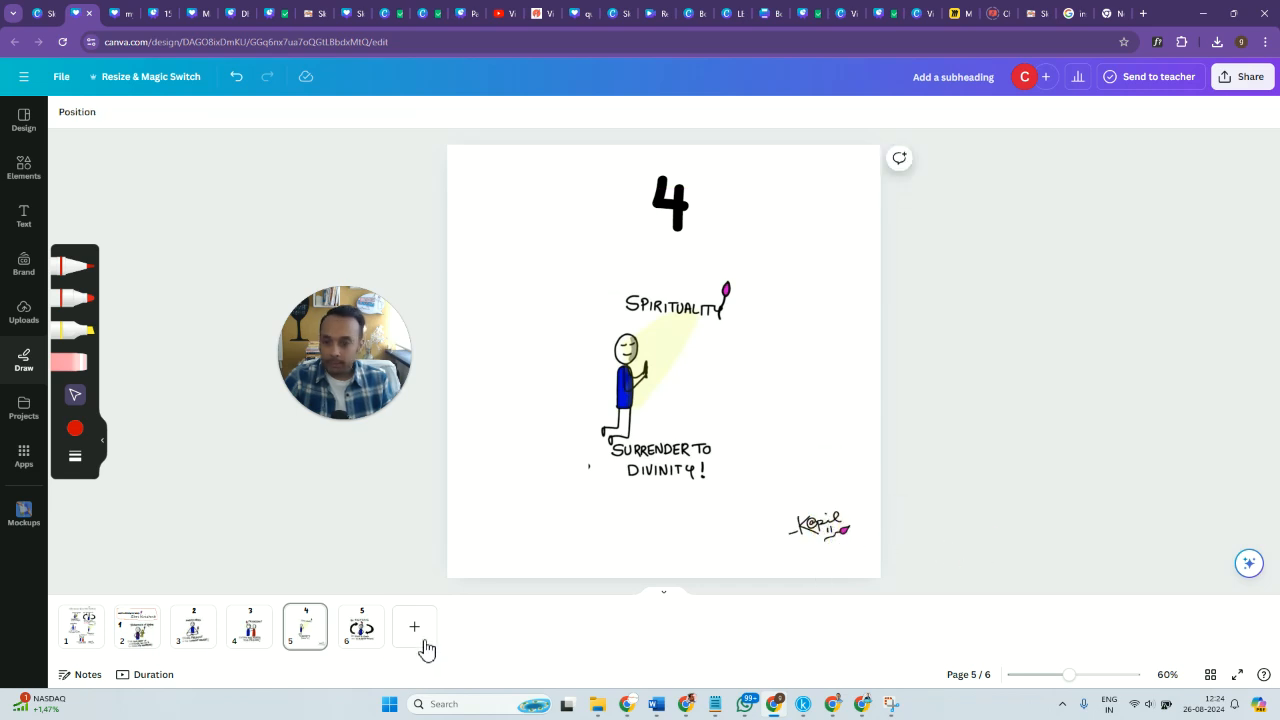
Copy the full sketchnote from page 1 again and paste it onto page 5.
left_click(80, 632)
left_click(729, 335)
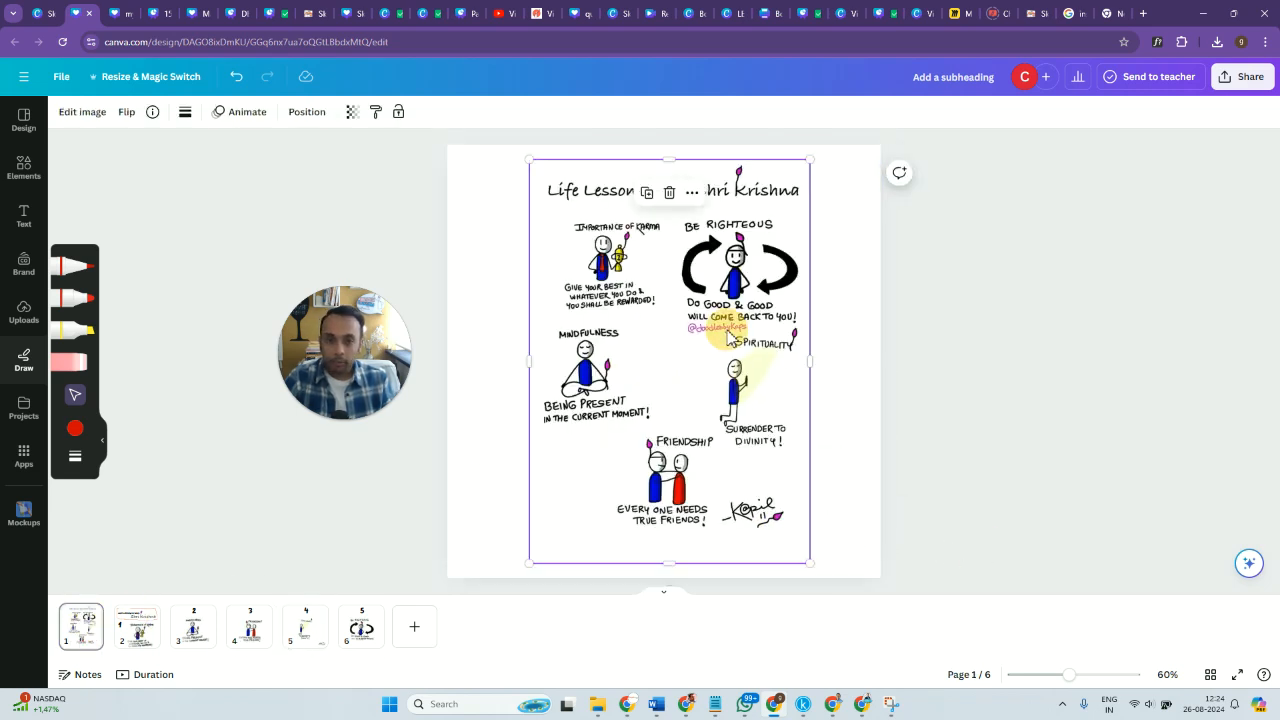
left_click(141, 646)
left_click(195, 646)
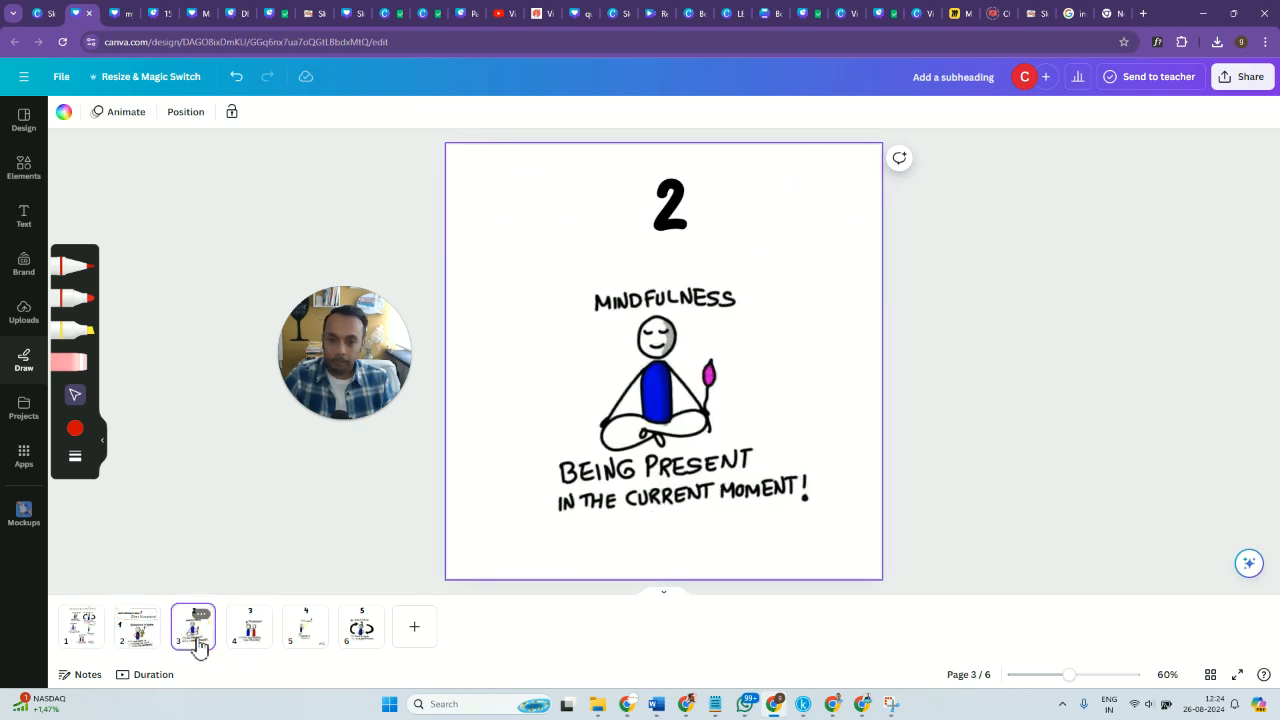
left_click(253, 636)
left_click(305, 630)
key("ctrl+v")
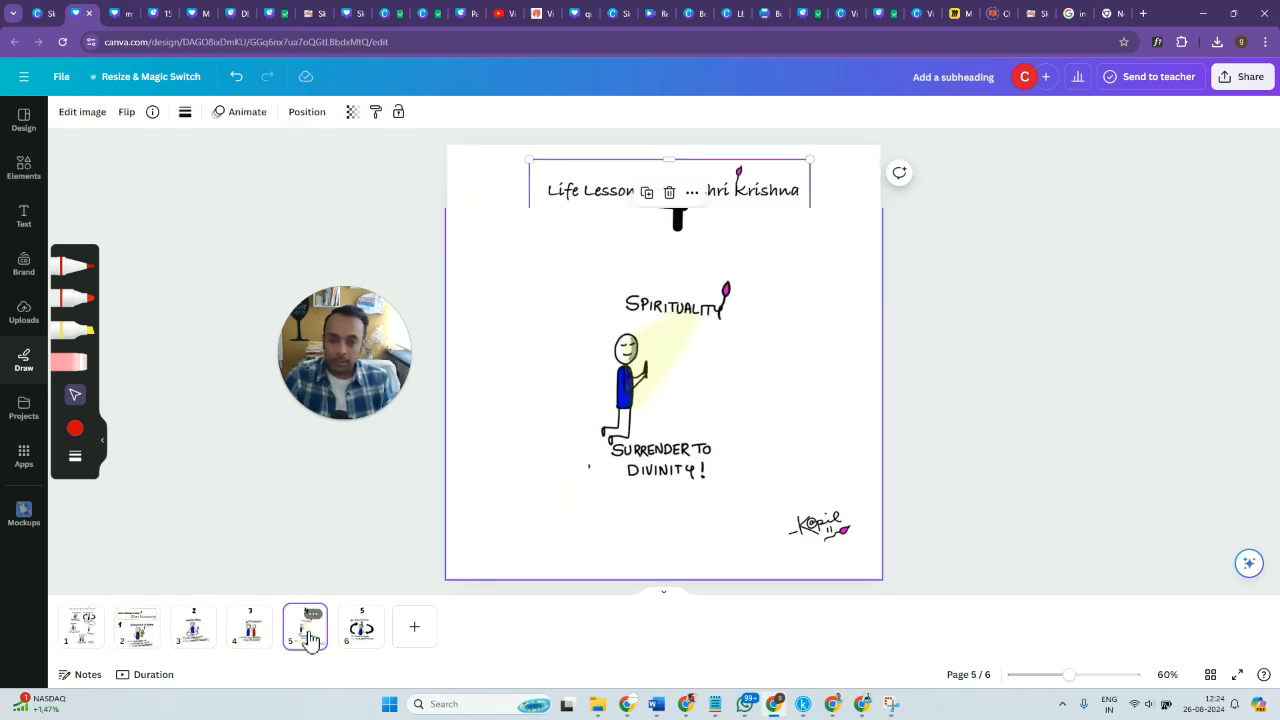
Crop the pasted sketchnote on page 5 down to the artist's handle, then enlarge the strip and trim its edges.
left_click_drag(669, 563, 703, 336)
left_click_drag(673, 163, 685, 324)
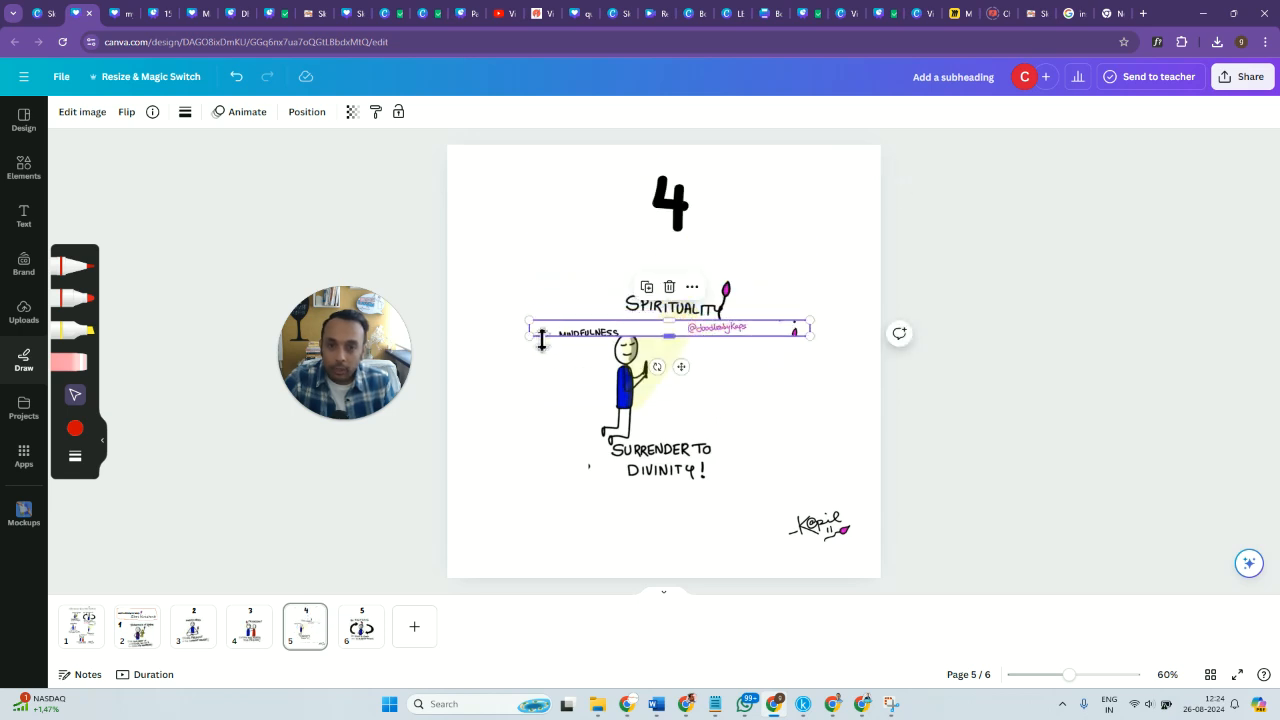
left_click_drag(531, 332, 685, 332)
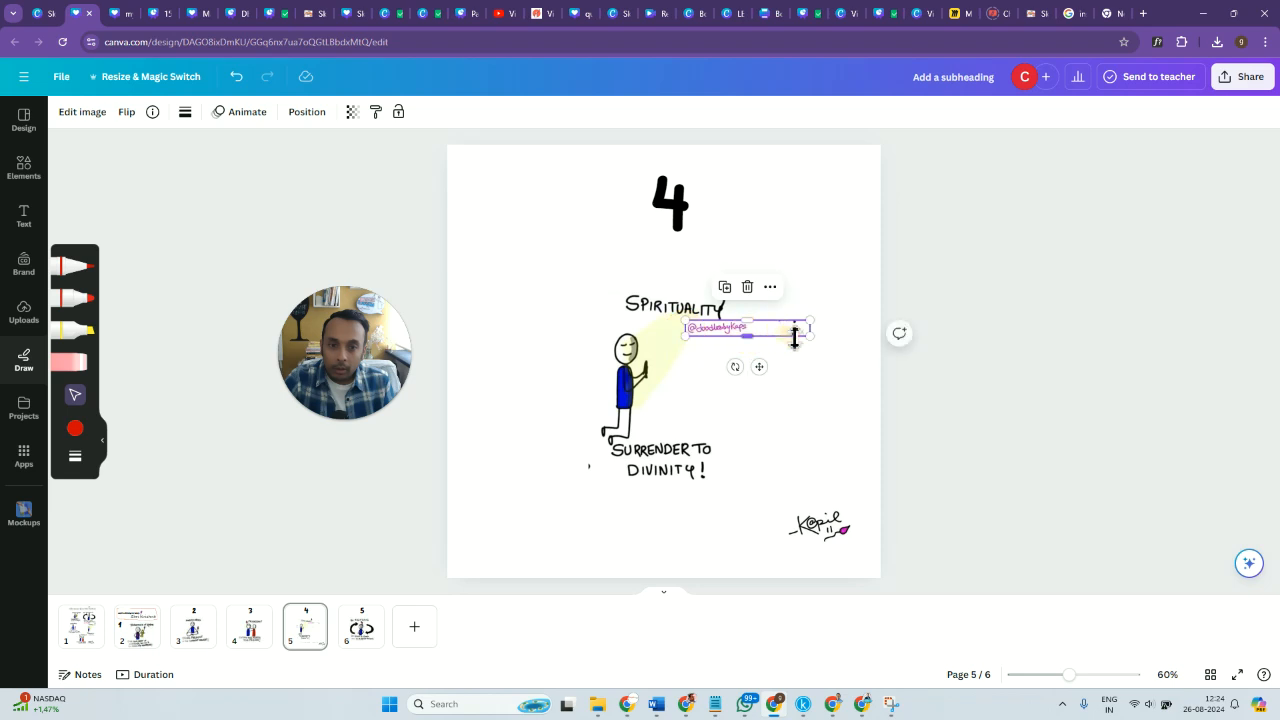
mouse_move(816, 332)
left_mouse_down()
mouse_move(729, 337)
mouse_move(823, 440)
mouse_move(825, 557)
mouse_move(566, 414)
left_mouse_up()
left_click(866, 399)
left_click(980, 548)
left_click(804, 550)
left_click_drag(698, 487, 698, 493)
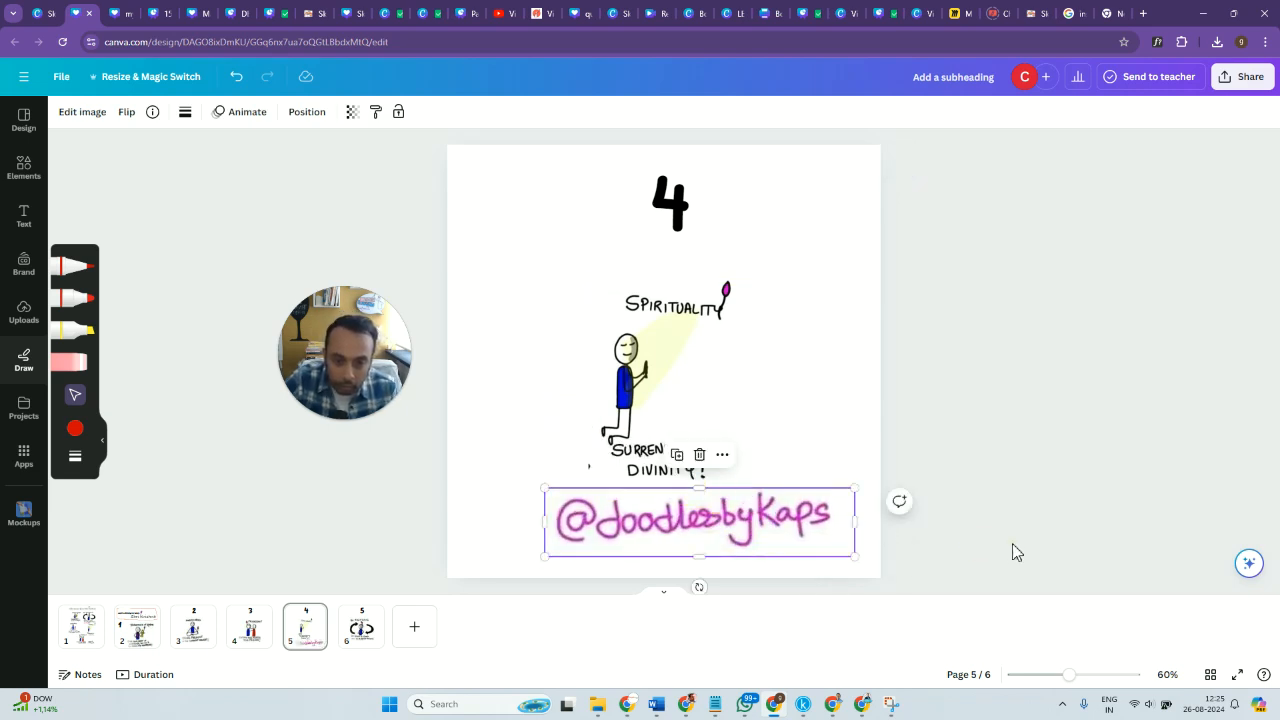
Shrink the artist's handle, place it directly under the signature on page 5 and group the two.
mouse_move(547, 490)
left_mouse_down()
mouse_move(820, 558)
mouse_move(770, 510)
mouse_move(810, 508)
left_mouse_up()
left_click(808, 565)
left_click(983, 530)
left_click(787, 466)
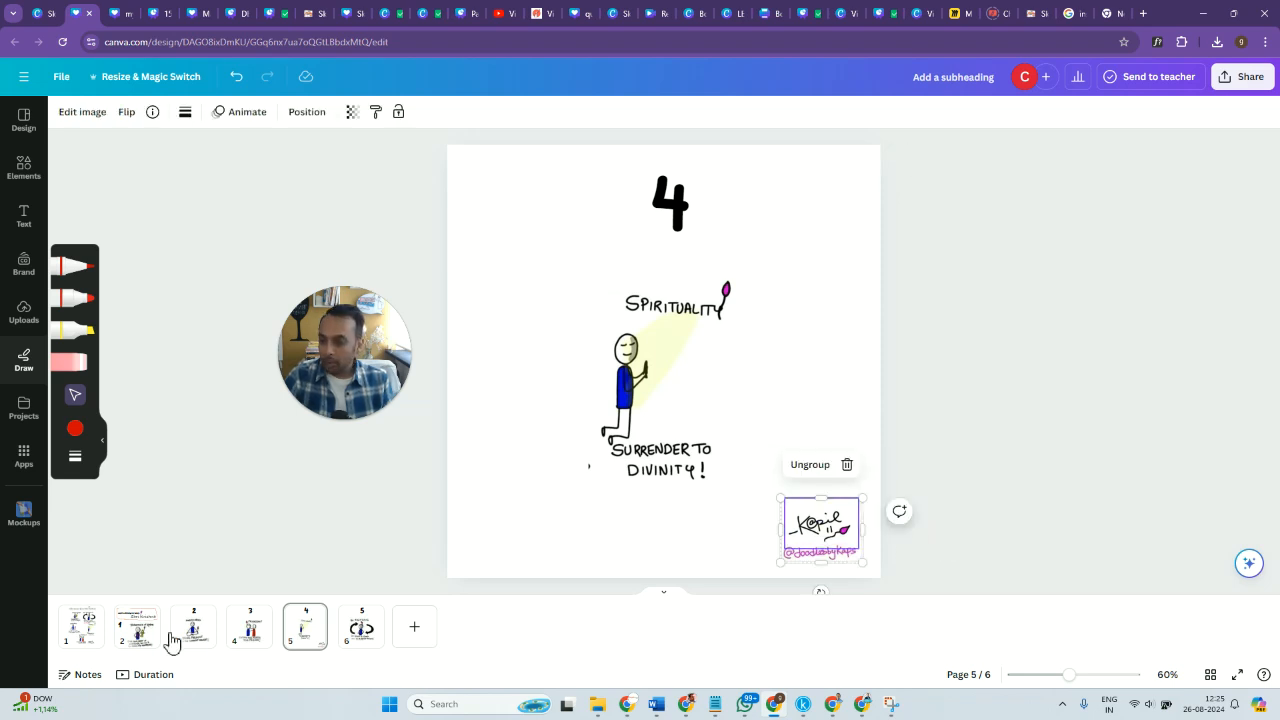
left_click(90, 640)
left_click(122, 645)
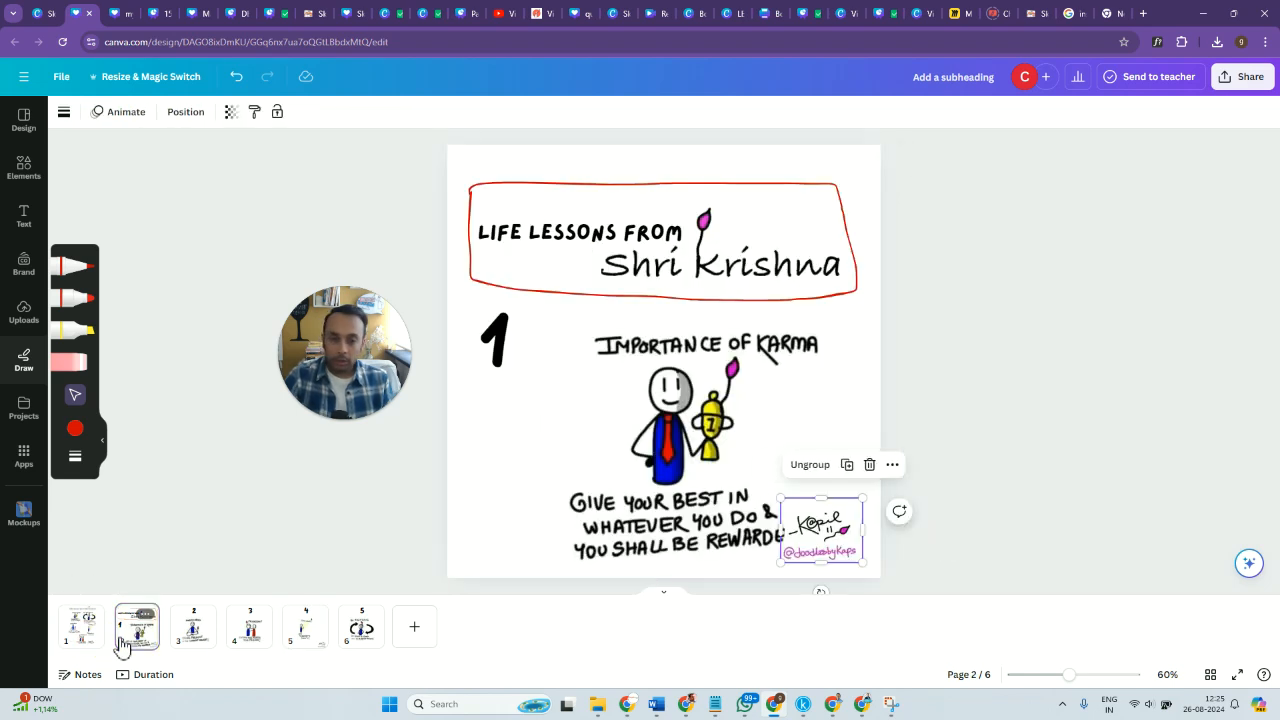
key("ctrl+z")
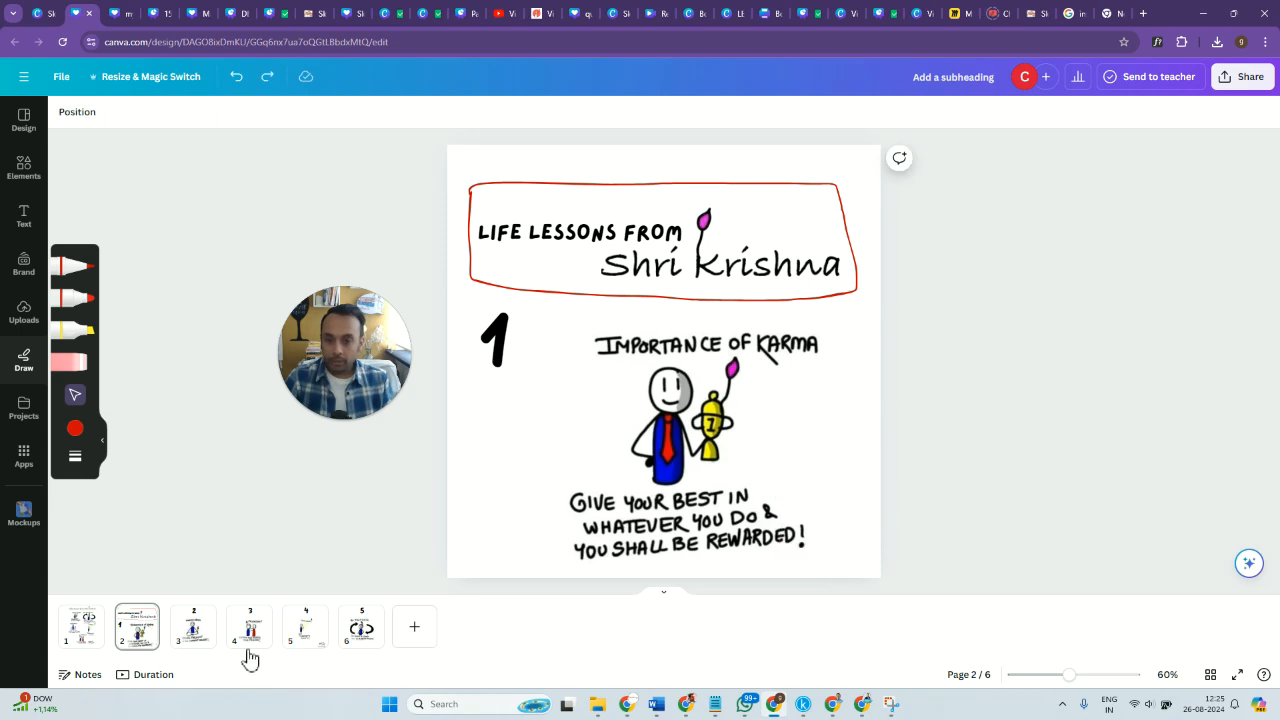
Paste the grouped signature and handle onto pages 3 and 2, placing page 2's copy below the number 1.
left_click(187, 640)
key("ctrl+v")
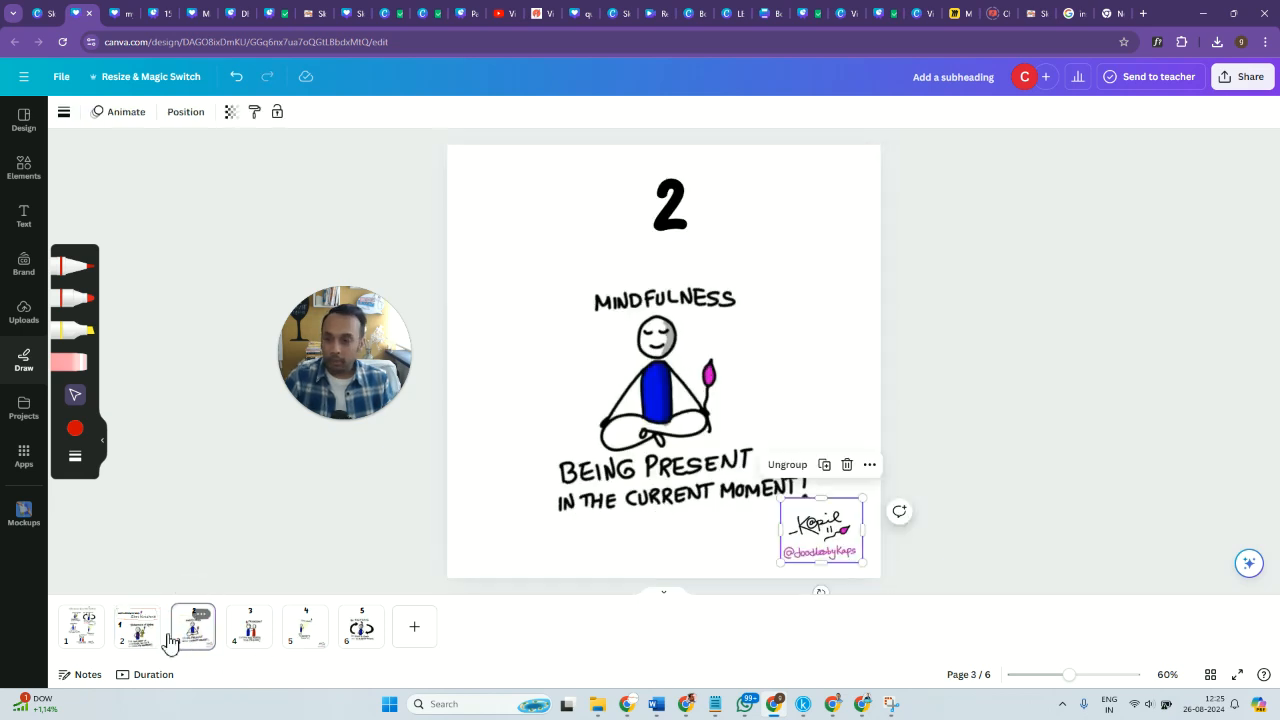
left_click(130, 640)
mouse_move(815, 545)
left_mouse_down()
mouse_move(476, 537)
mouse_move(492, 432)
left_mouse_up()
Shrink the "Importance of Karma" drawing on page 2 and shift it to leave the page's lower-right corner free.
left_click_drag(695, 478, 675, 474)
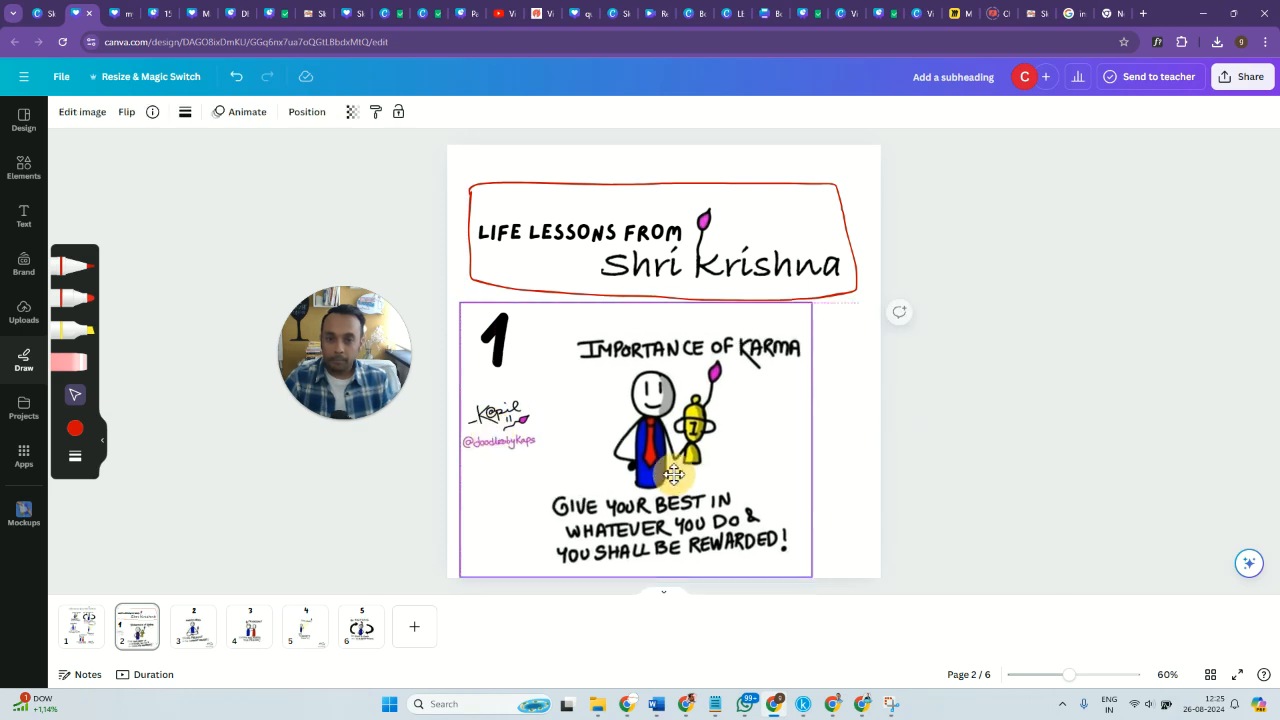
left_click_drag(462, 301, 523, 357)
left_click_drag(732, 496, 712, 480)
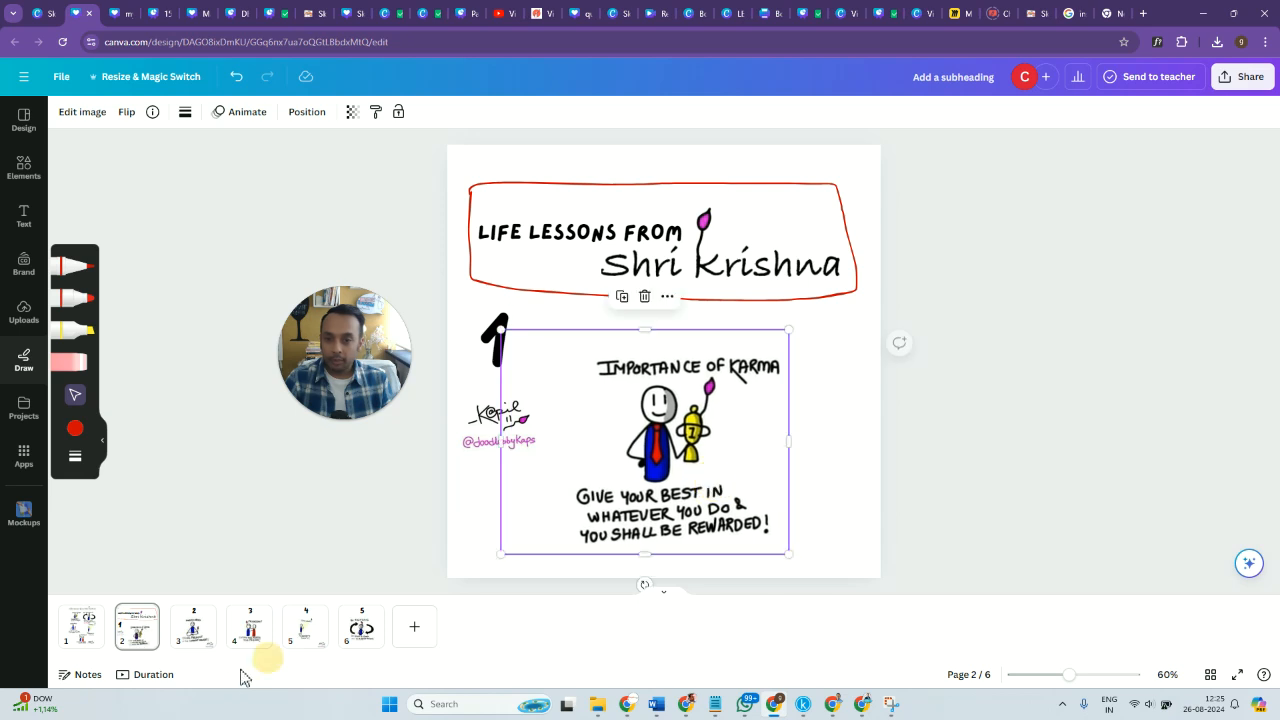
Shrink the "Mindfulness" drawing on page 3 and move it clear of the signature.
left_click(200, 640)
left_click(527, 286)
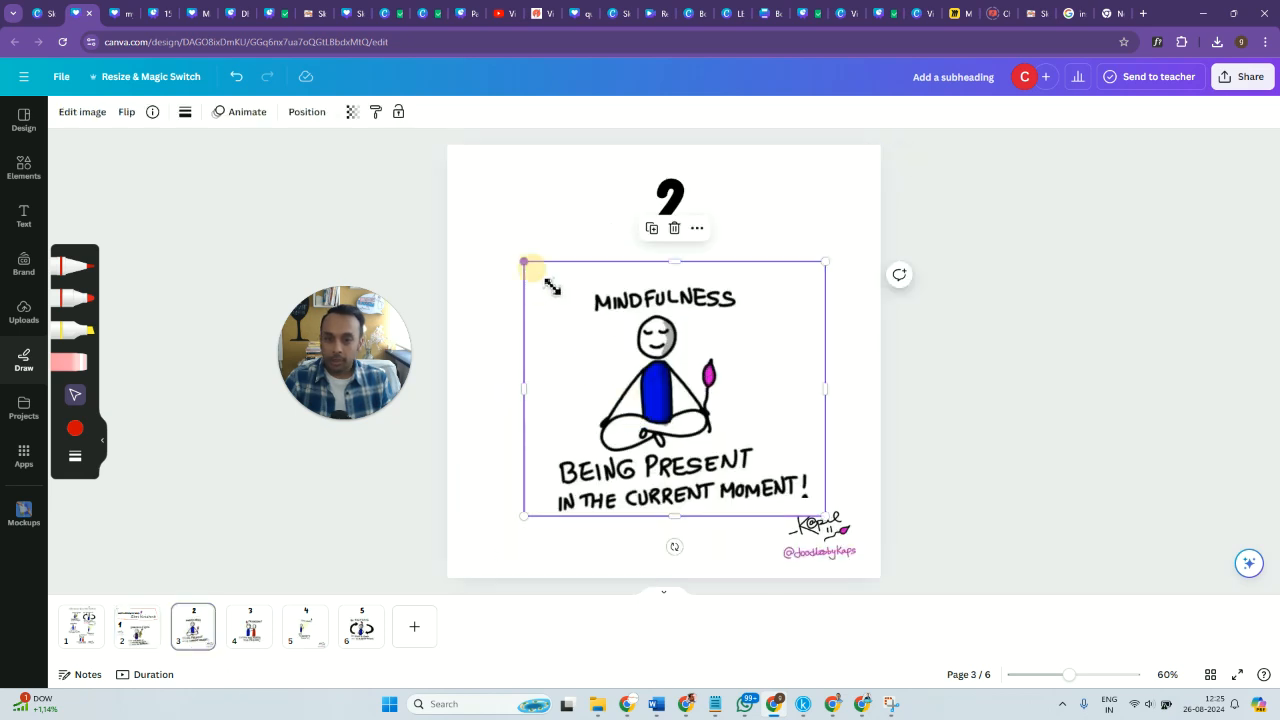
left_click_drag(526, 263, 561, 293)
left_click_drag(689, 411, 614, 437)
Shrink the "Friendship" drawing on page 4 slightly and center it below the number 3.
left_click(240, 645)
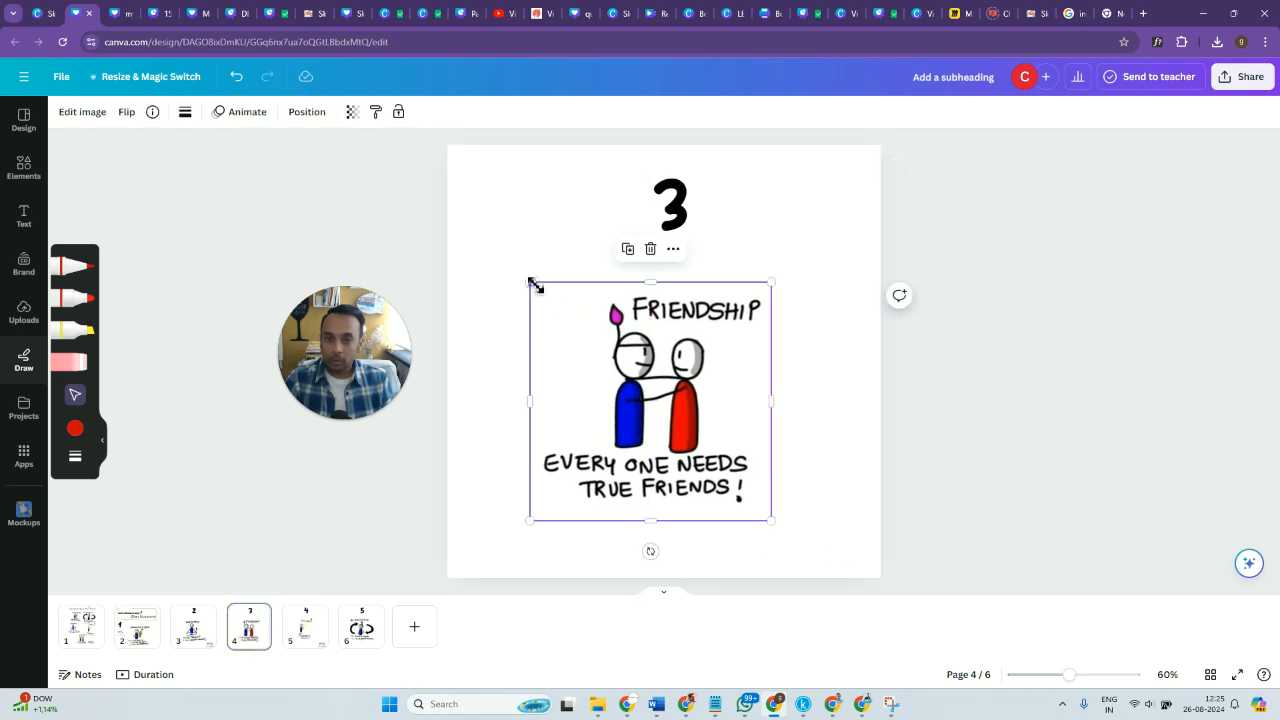
left_click_drag(536, 286, 551, 294)
left_click_drag(670, 410, 672, 396)
Enlarge the "Spirituality" drawing on page 5 slightly and center it below the number 4.
left_click(300, 632)
left_click(637, 364)
mouse_move(590, 286)
left_mouse_down()
mouse_move(571, 277)
mouse_move(580, 269)
left_mouse_up()
left_click_drag(657, 403, 655, 415)
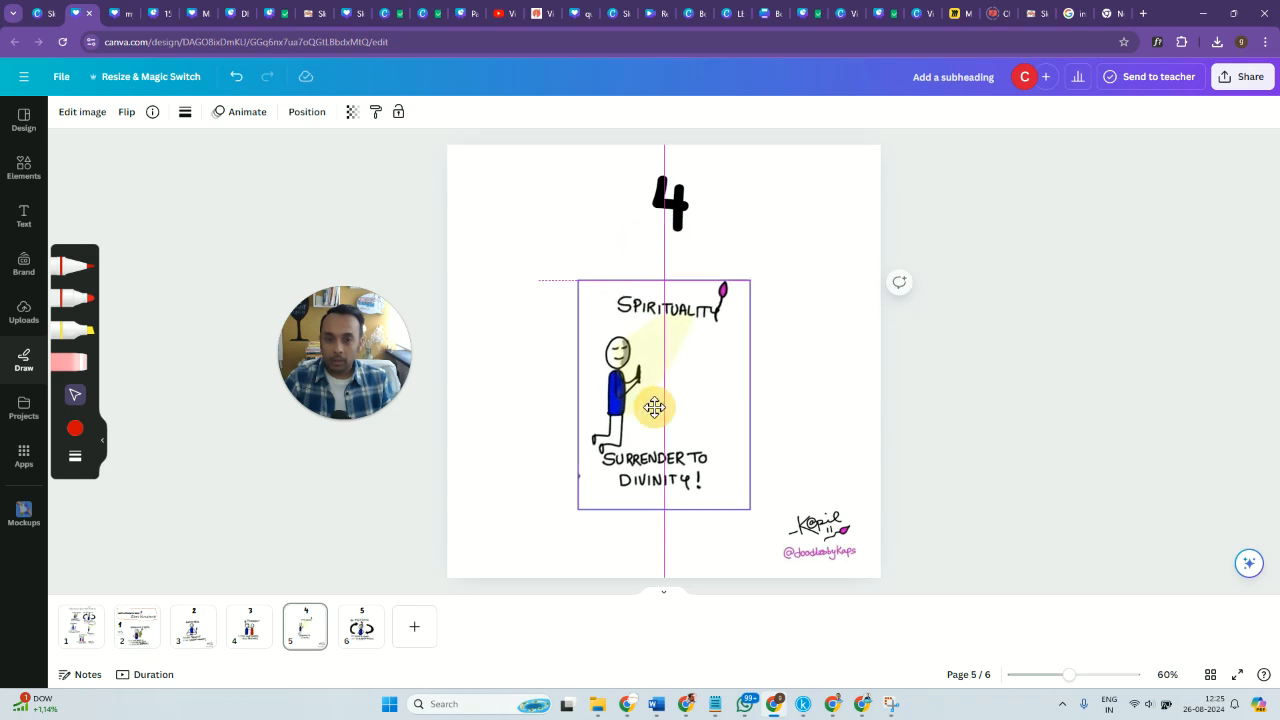
Add a blank page 7 and paste the grouped signature and handle onto pages 6 and 4.
left_click(400, 640)
left_click(360, 640)
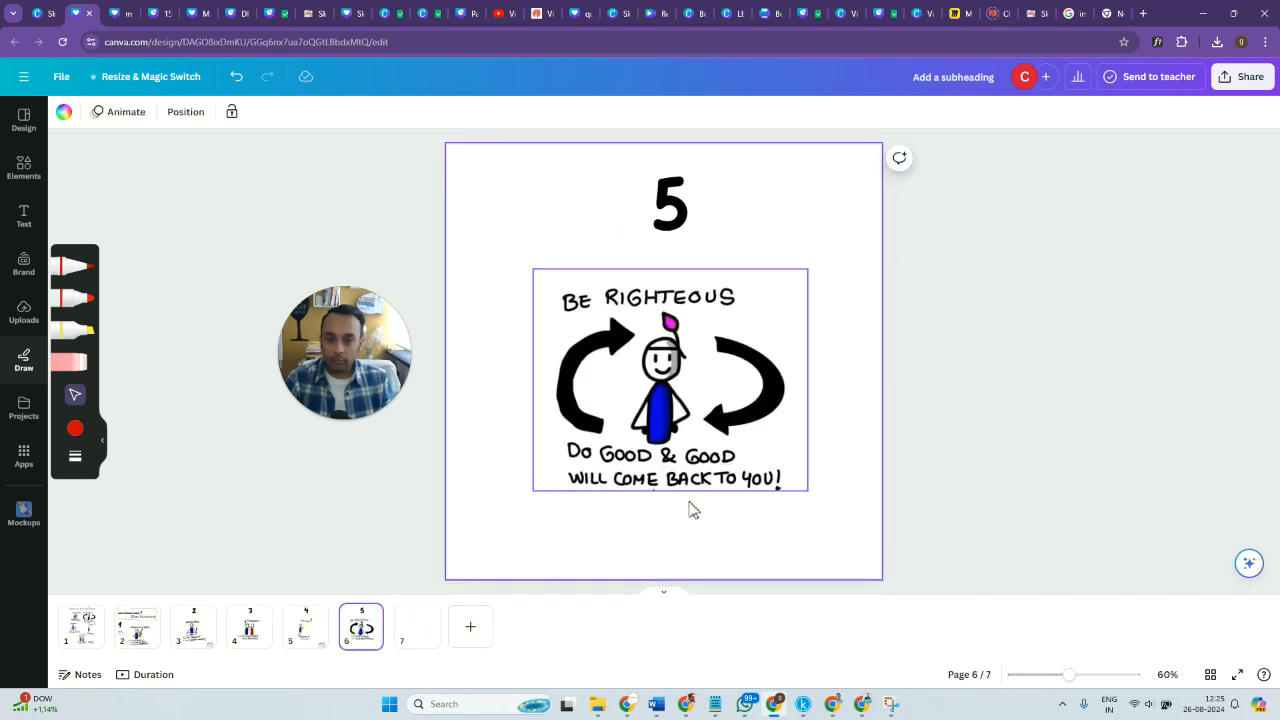
key("ctrl+v")
left_click(307, 638)
left_click(203, 641)
left_click(247, 643)
key("ctrl+v")
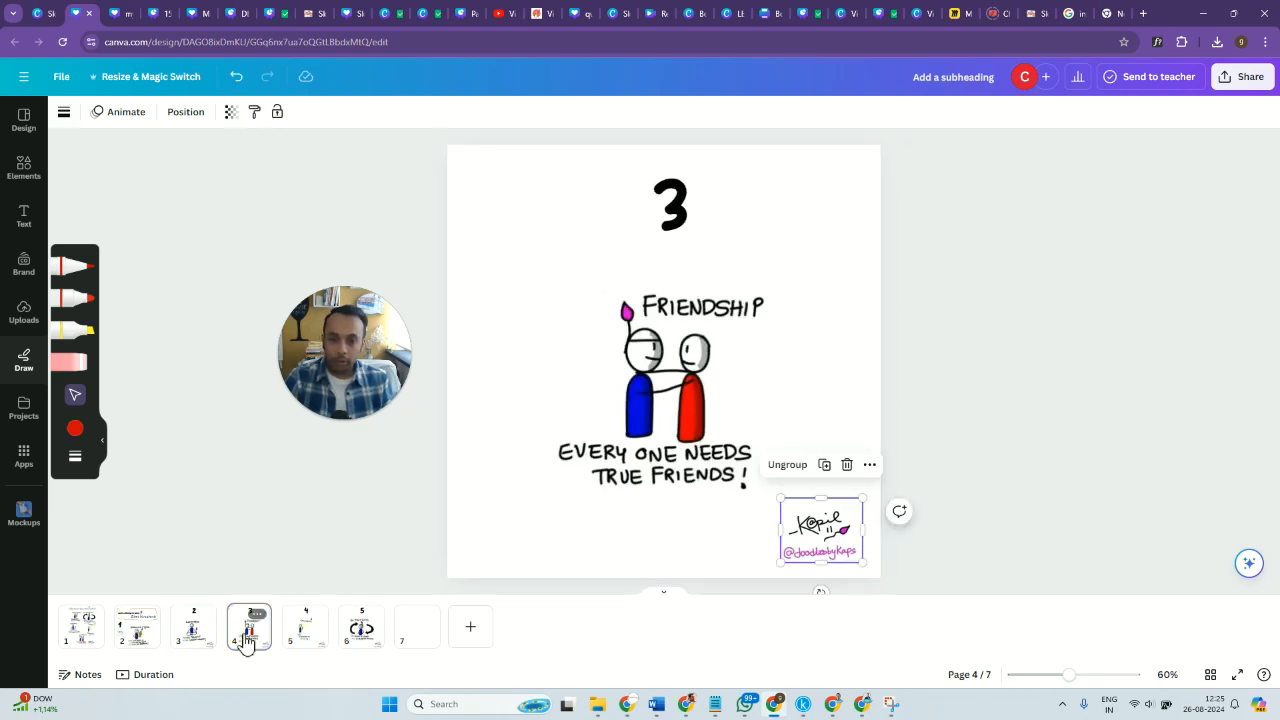
Paste the grouped signature and handle into page 2's lower-right corner and delete the earlier copy below the number 1.
left_click(140, 632)
left_click(195, 643)
left_click(142, 638)
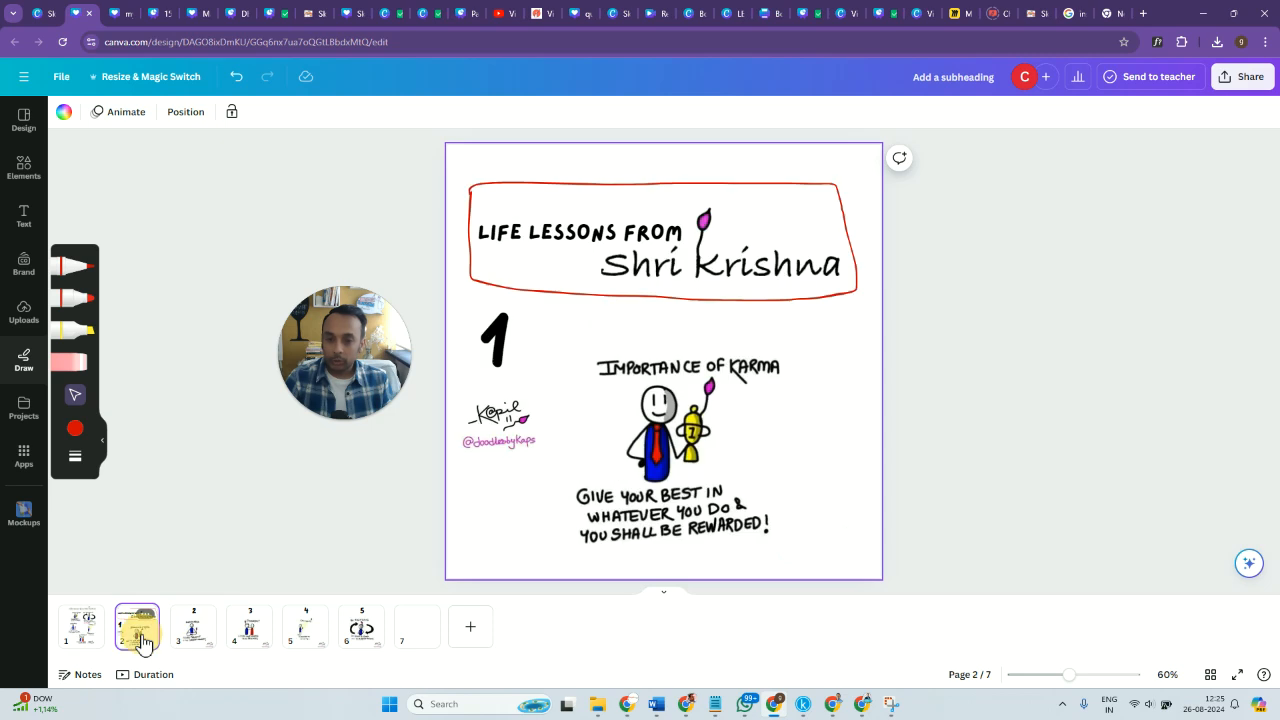
key("ctrl+v")
left_click(476, 428)
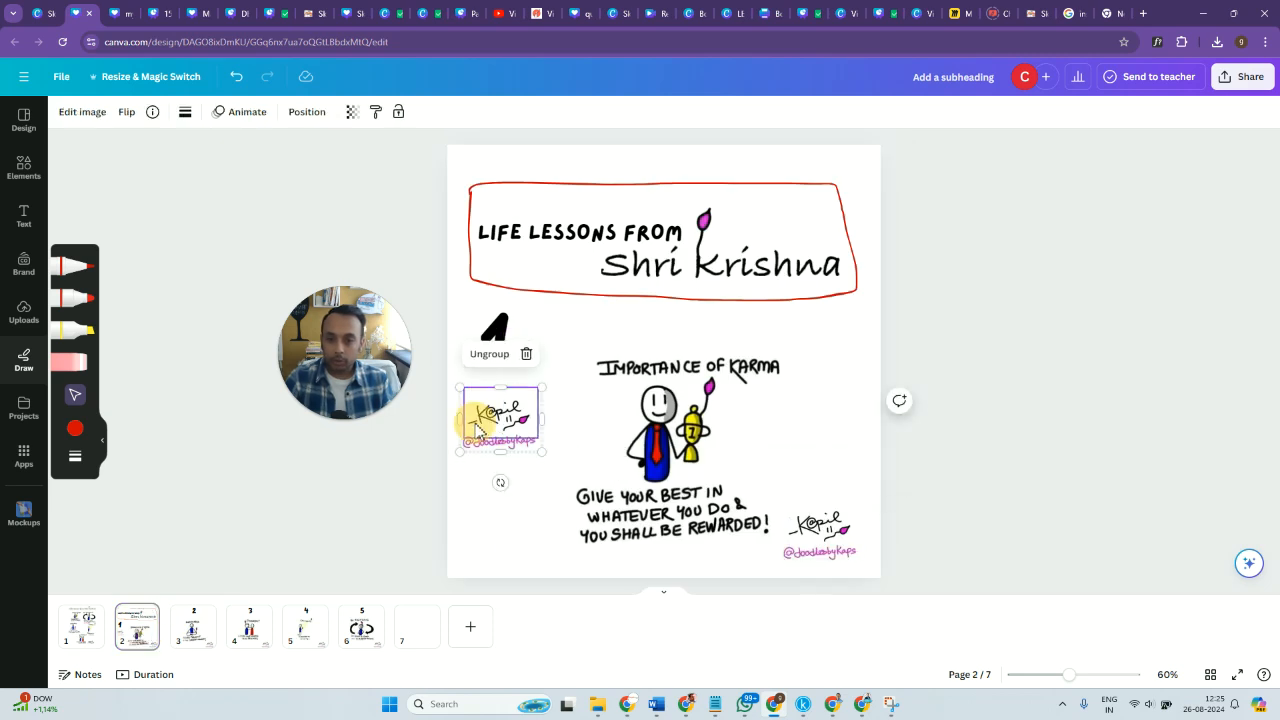
key("Delete")
left_click(488, 450)
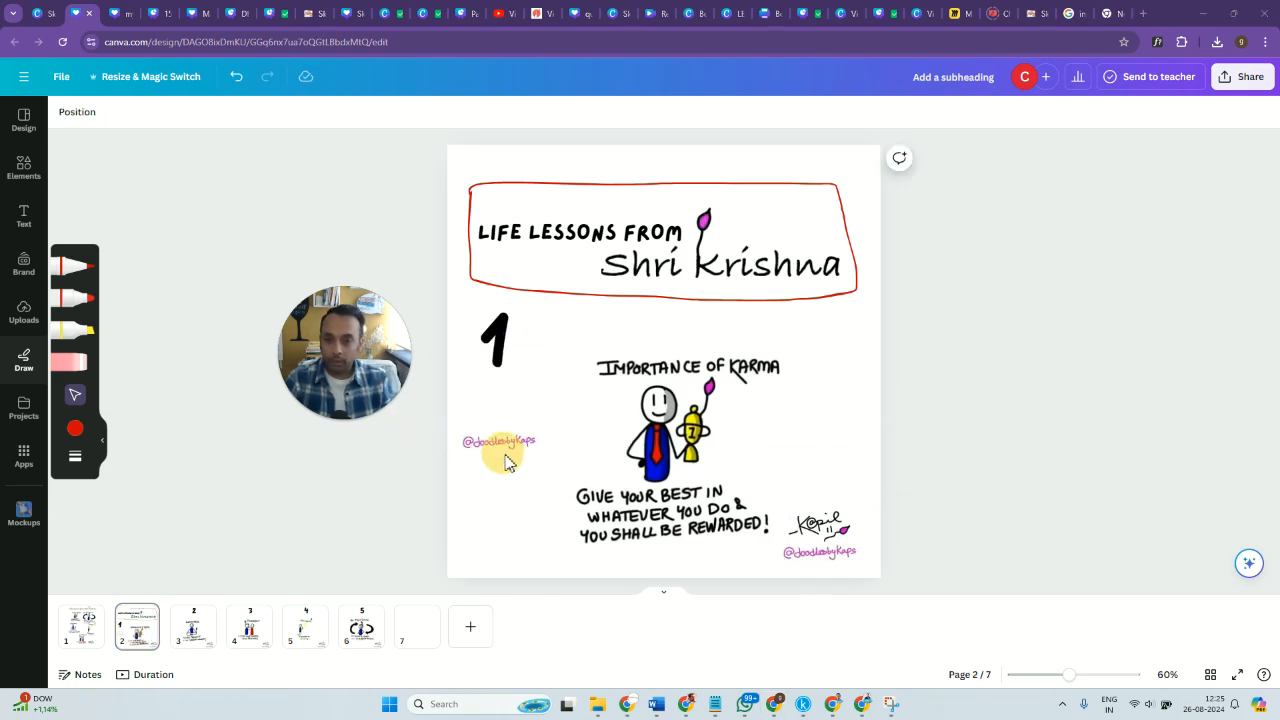
left_click(500, 452)
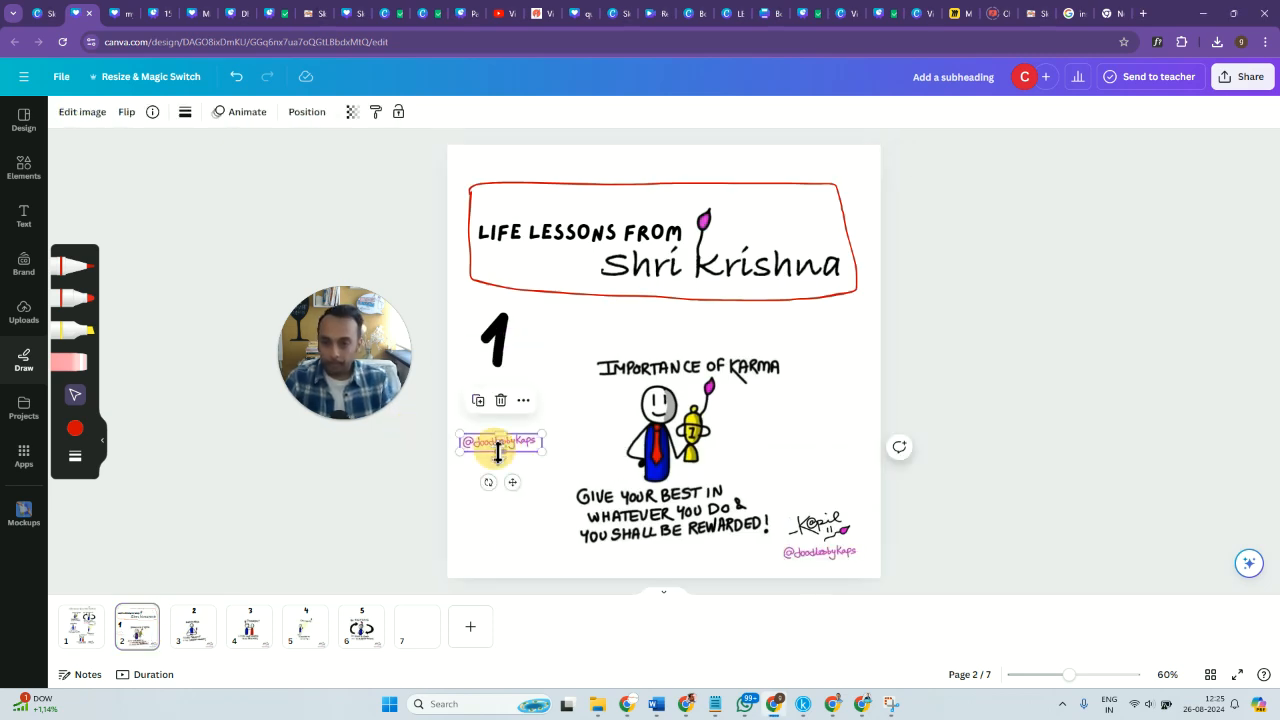
key("Delete")
Move the full sketchnote page behind the number 5 page as page 6, and enlarge and center its sketchnote.
left_click(85, 630)
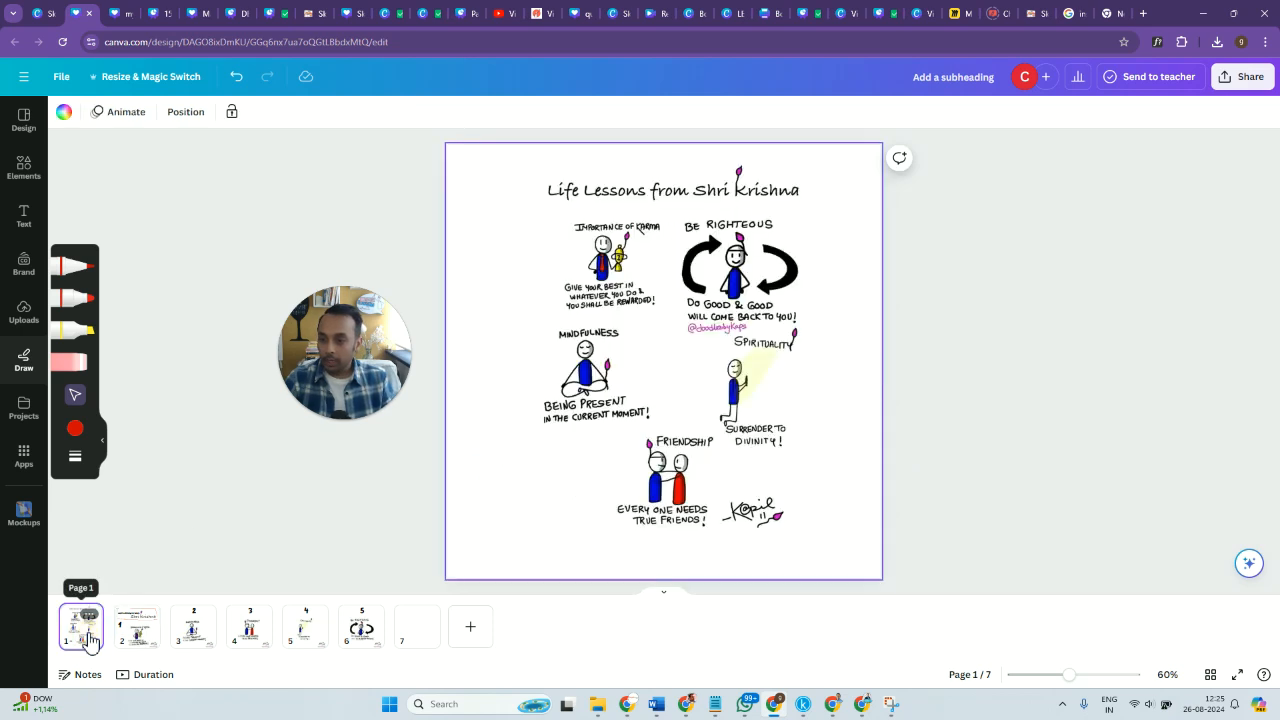
left_click_drag(88, 638, 400, 628)
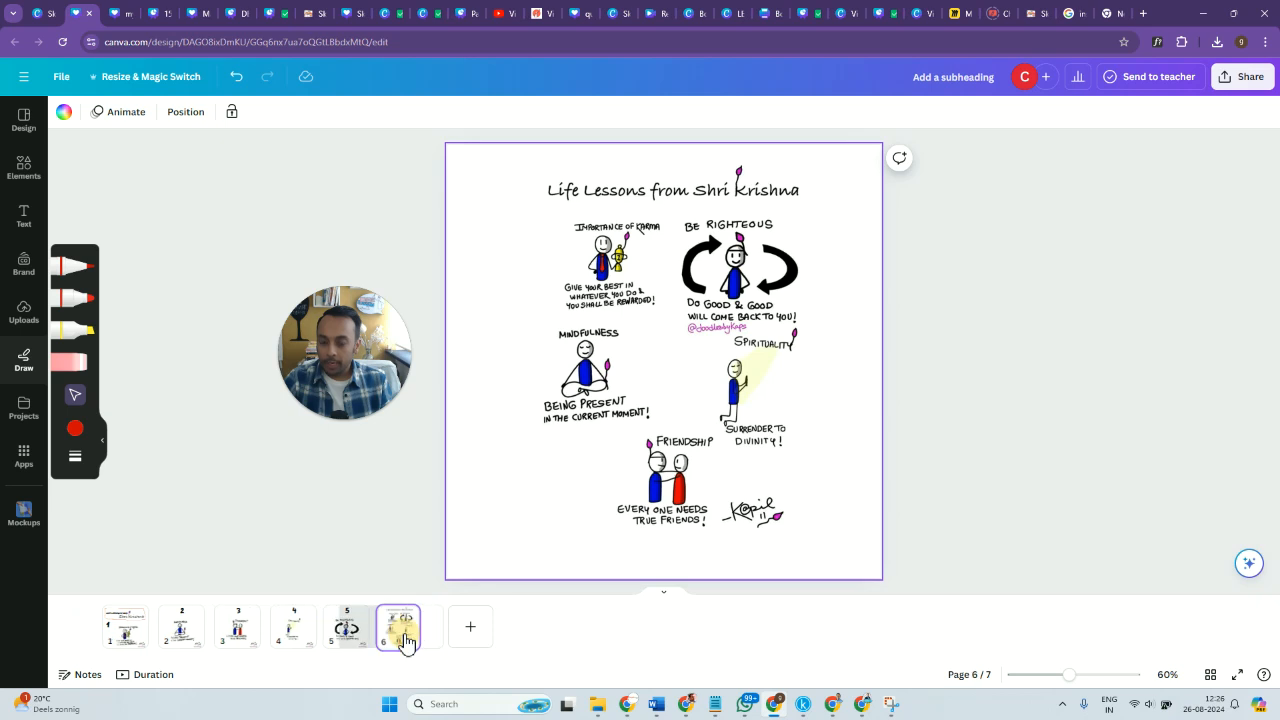
left_click_drag(668, 408, 673, 392)
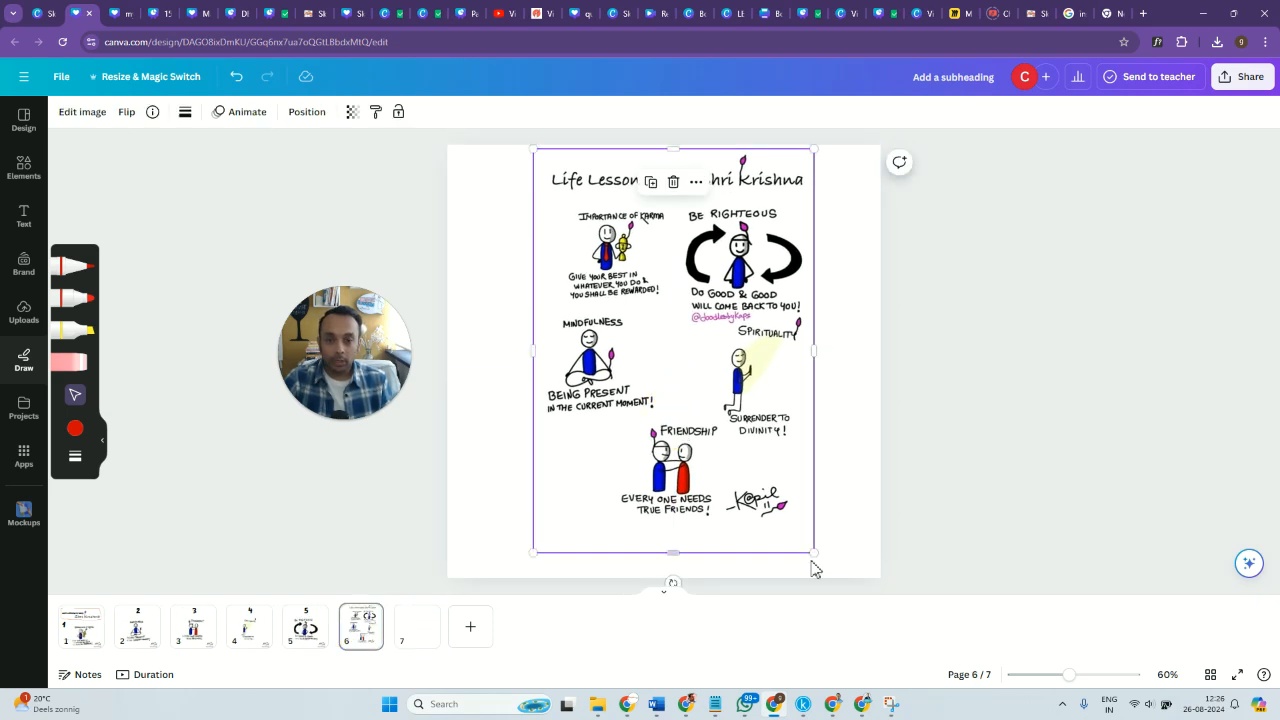
left_click_drag(817, 552, 863, 600)
left_click_drag(708, 449, 690, 476)
left_click(1009, 471)
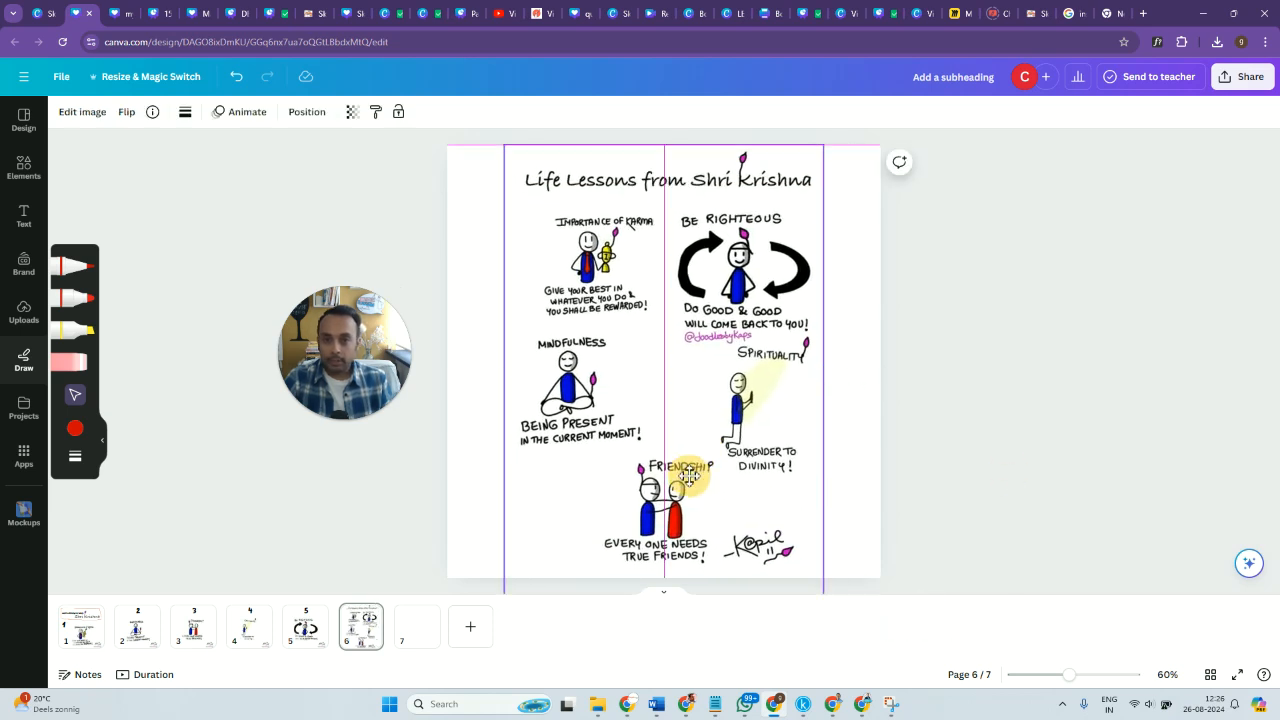
left_click(963, 490)
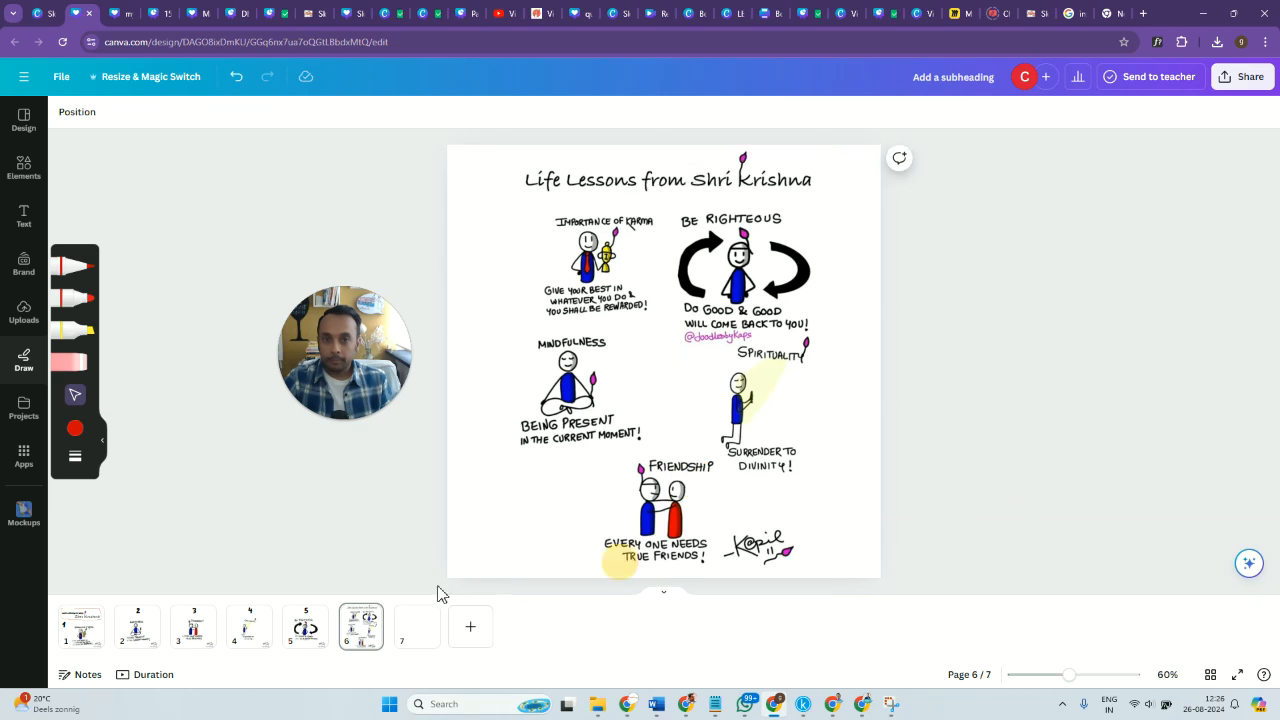
Download all 7 pages as PNG and rename the design to the artist's first name followed by "- lord krishna".
left_click(84, 640)
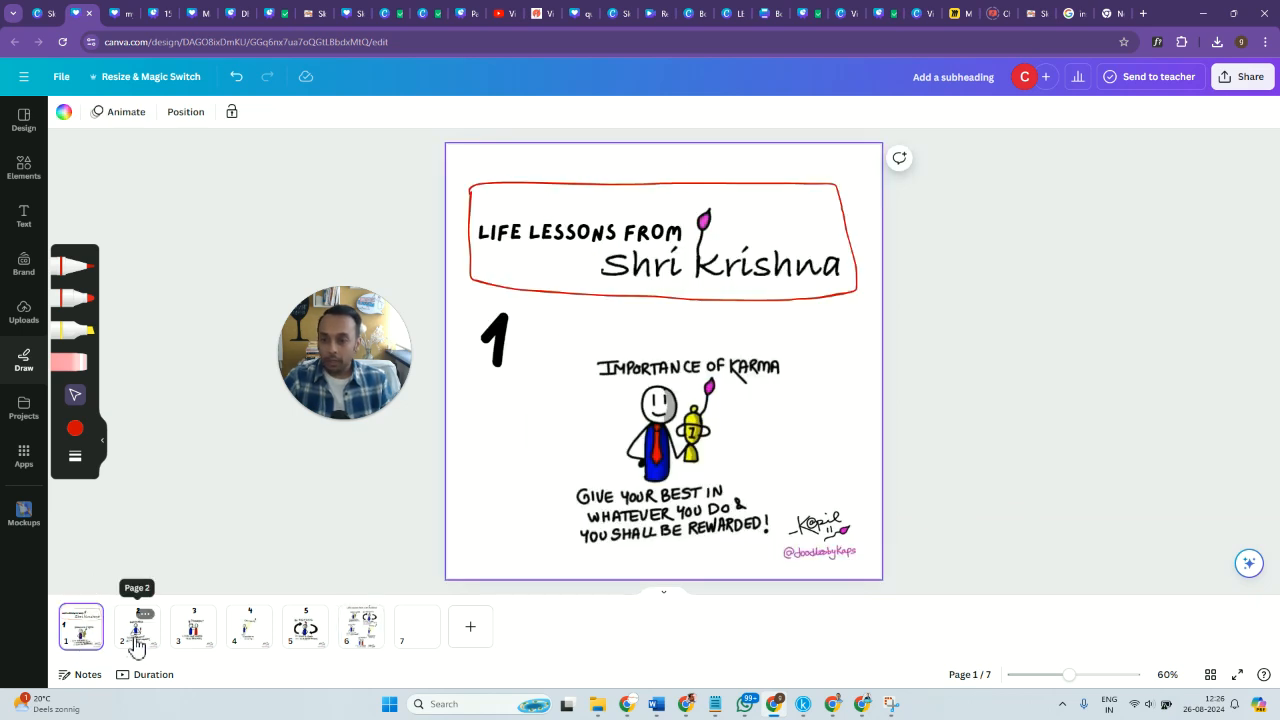
left_click(1245, 77)
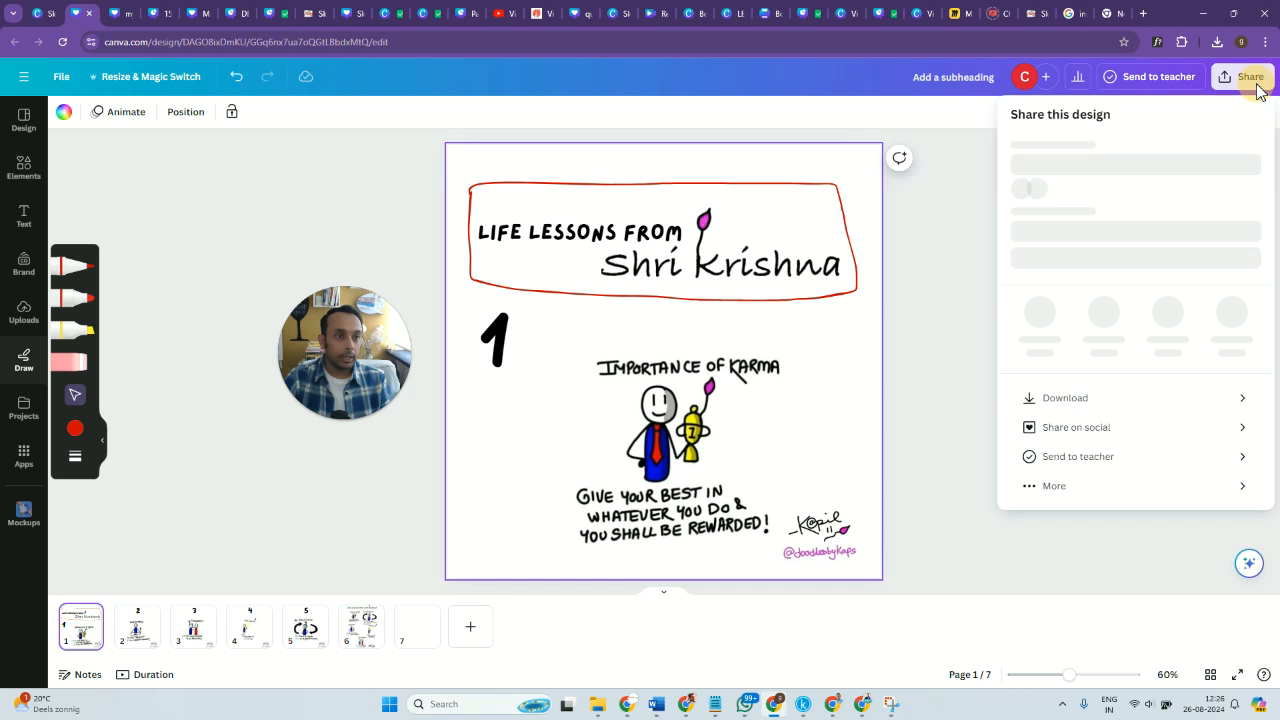
left_click(1233, 435)
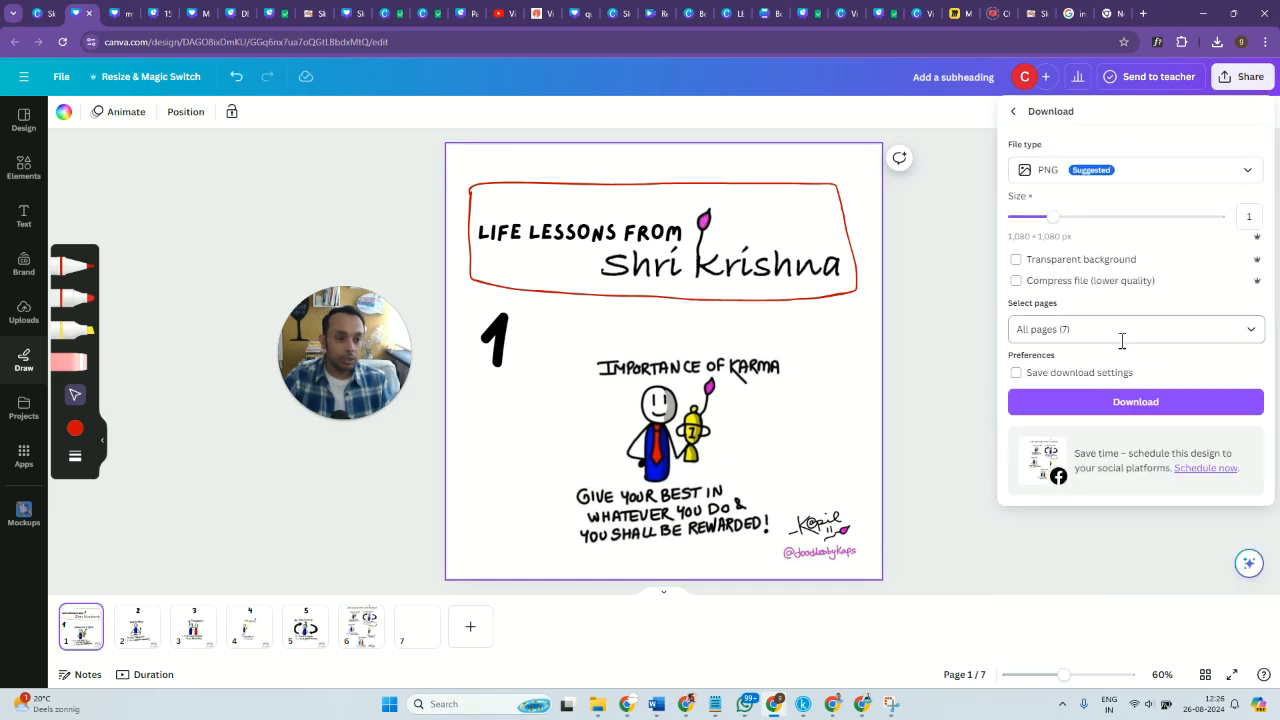
left_click(1133, 404)
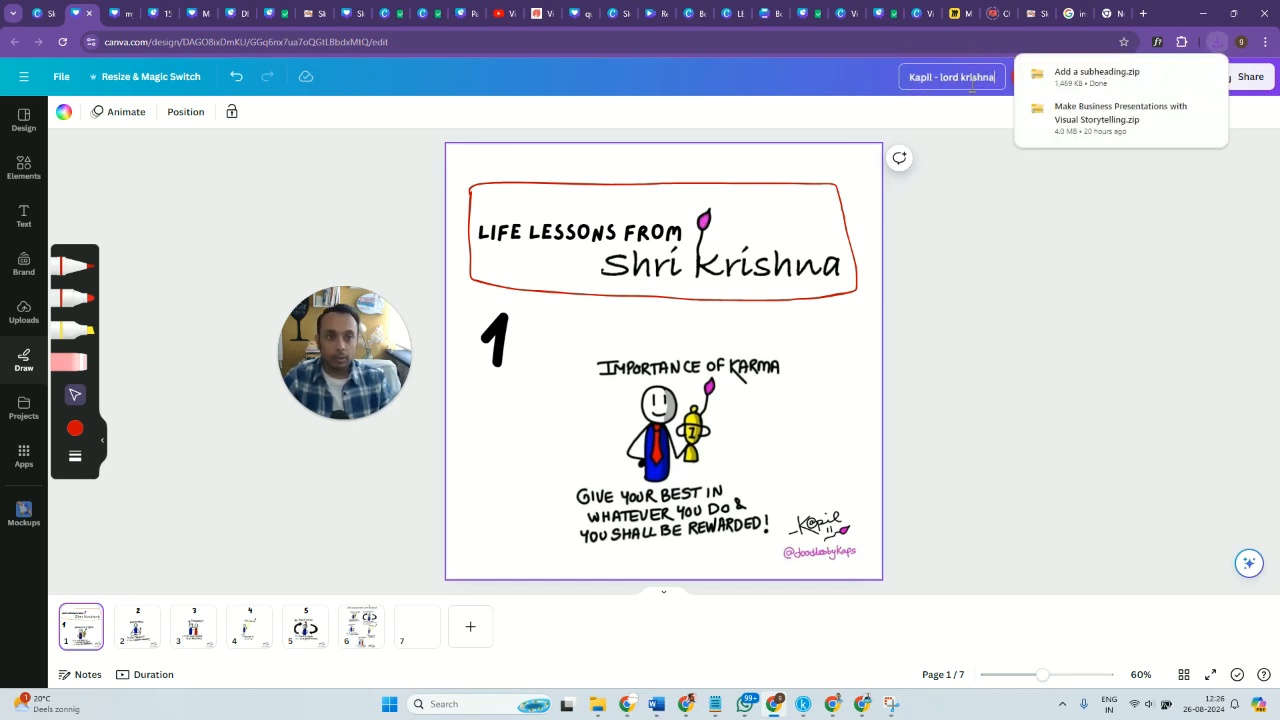
left_click(1114, 323)
Try MP4 Video as the download file type for all 7 pages, and close the download settings.
left_click(1243, 77)
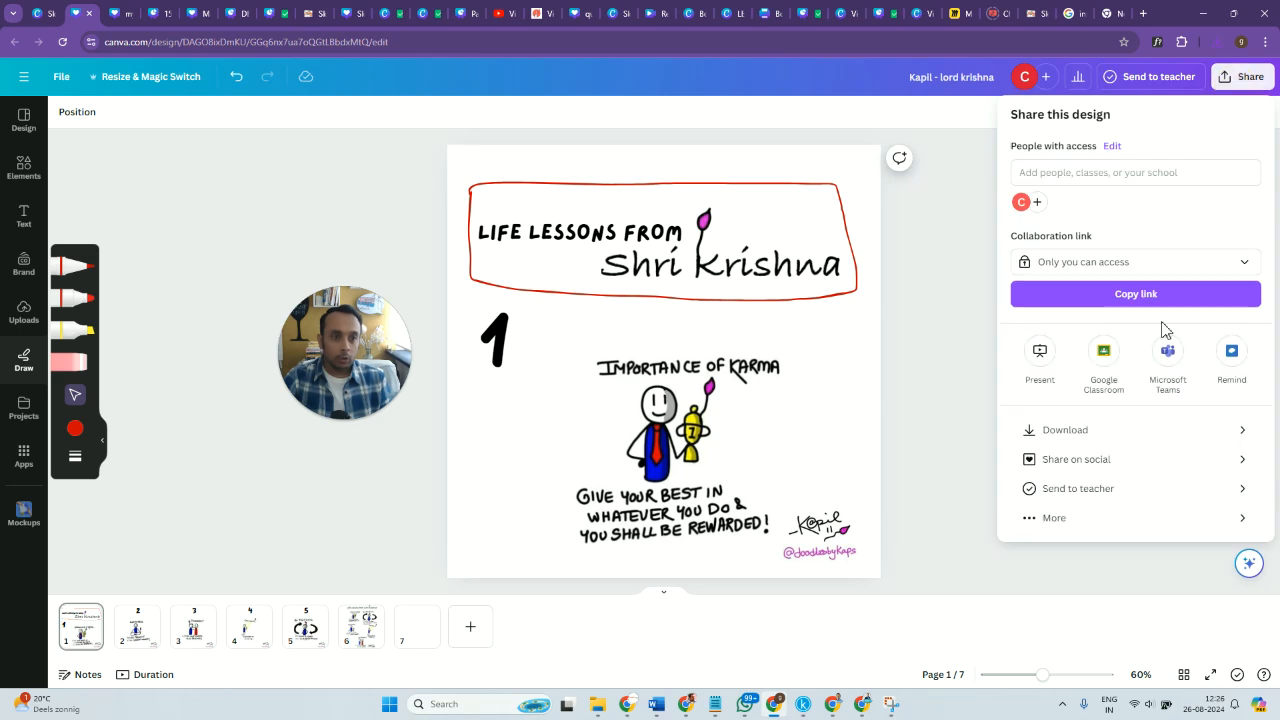
left_click(1168, 433)
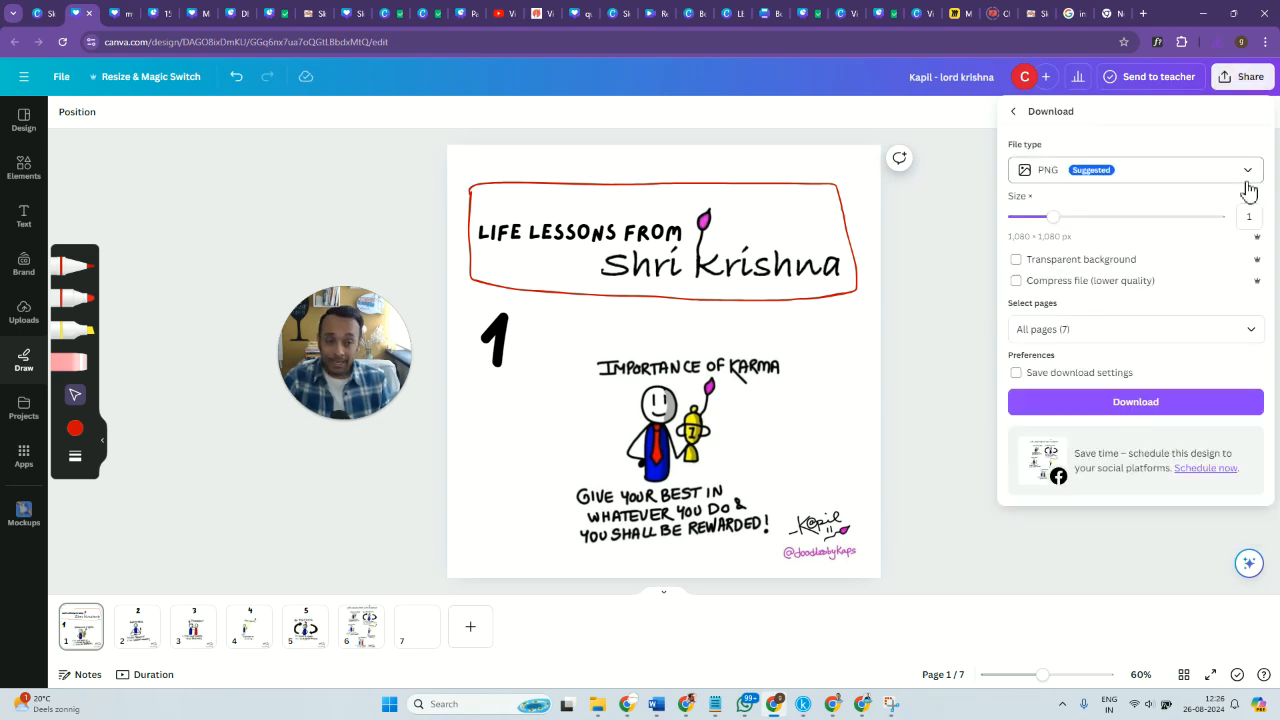
left_click(1249, 191)
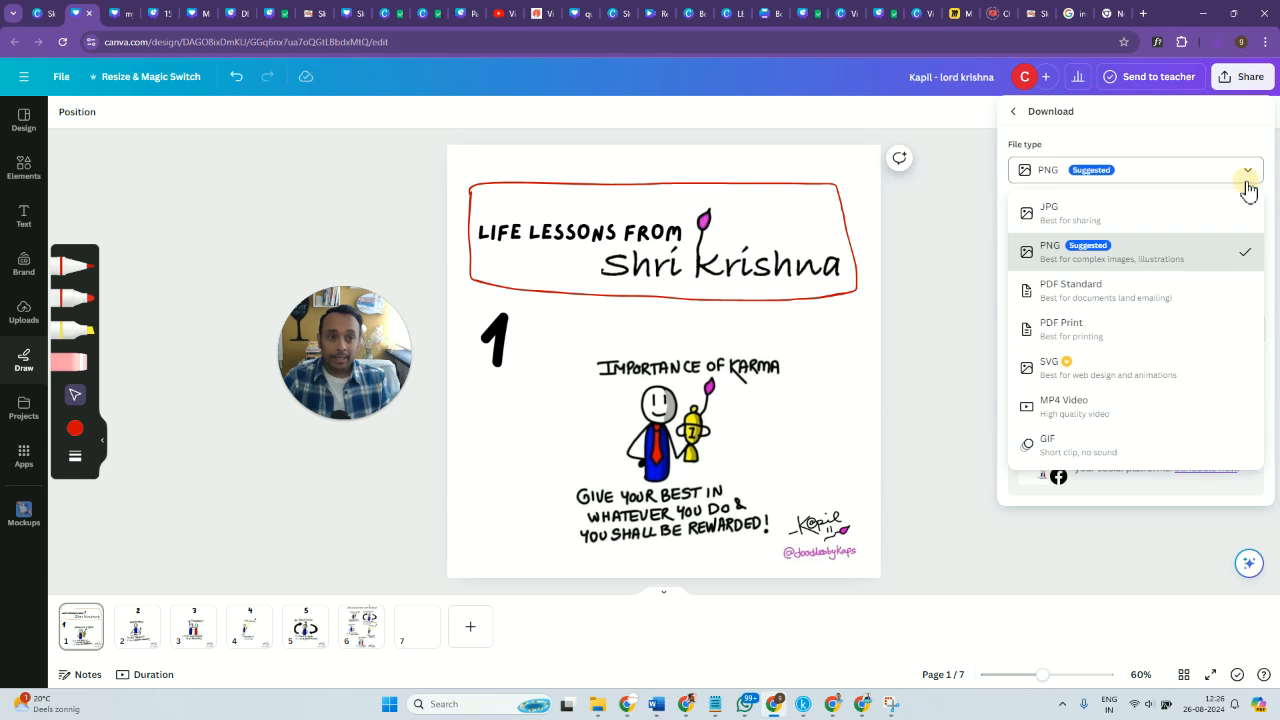
left_click(1107, 410)
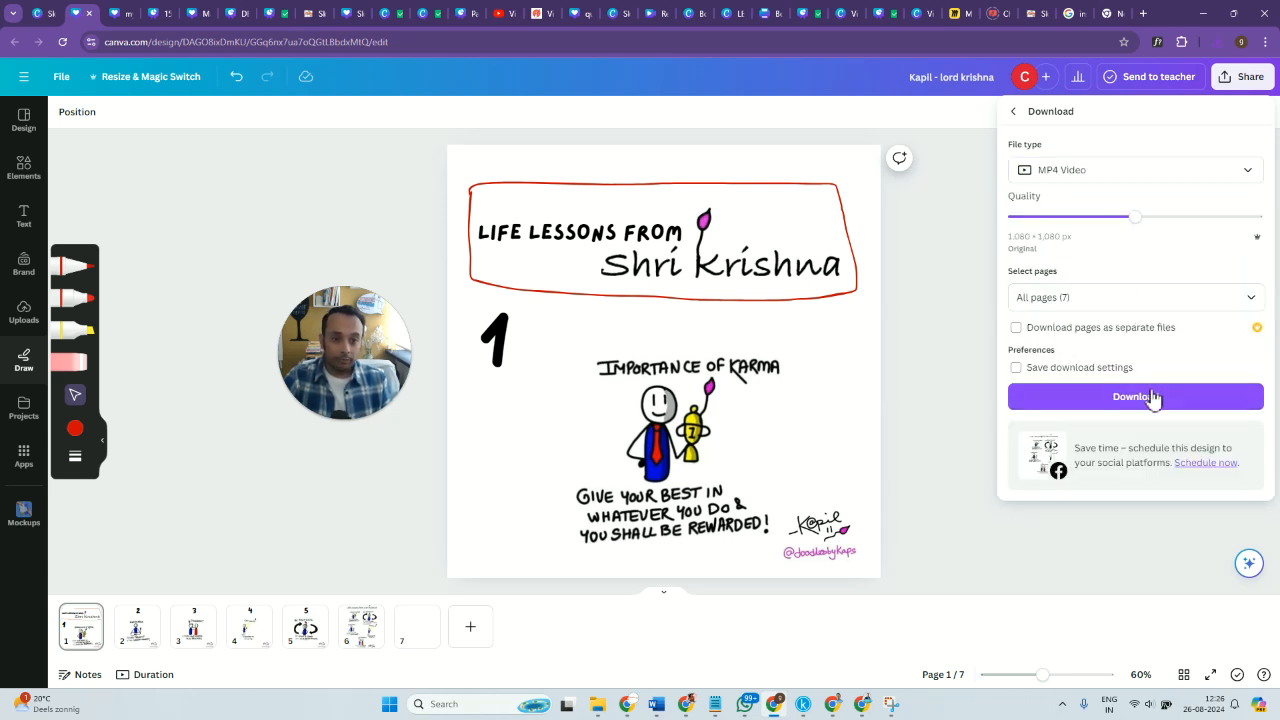
left_click(957, 323)
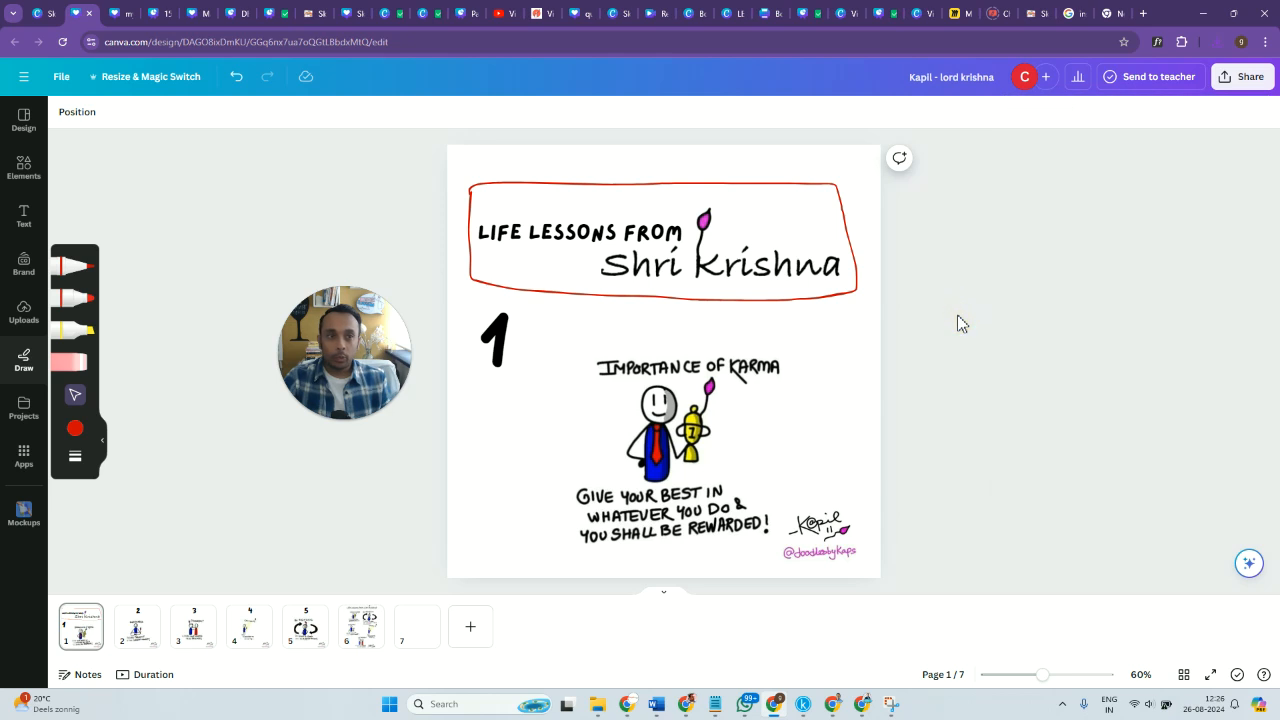
Download all 7 pages of the design as an MP4 Video and dismiss the download notice.
left_click(72, 634)
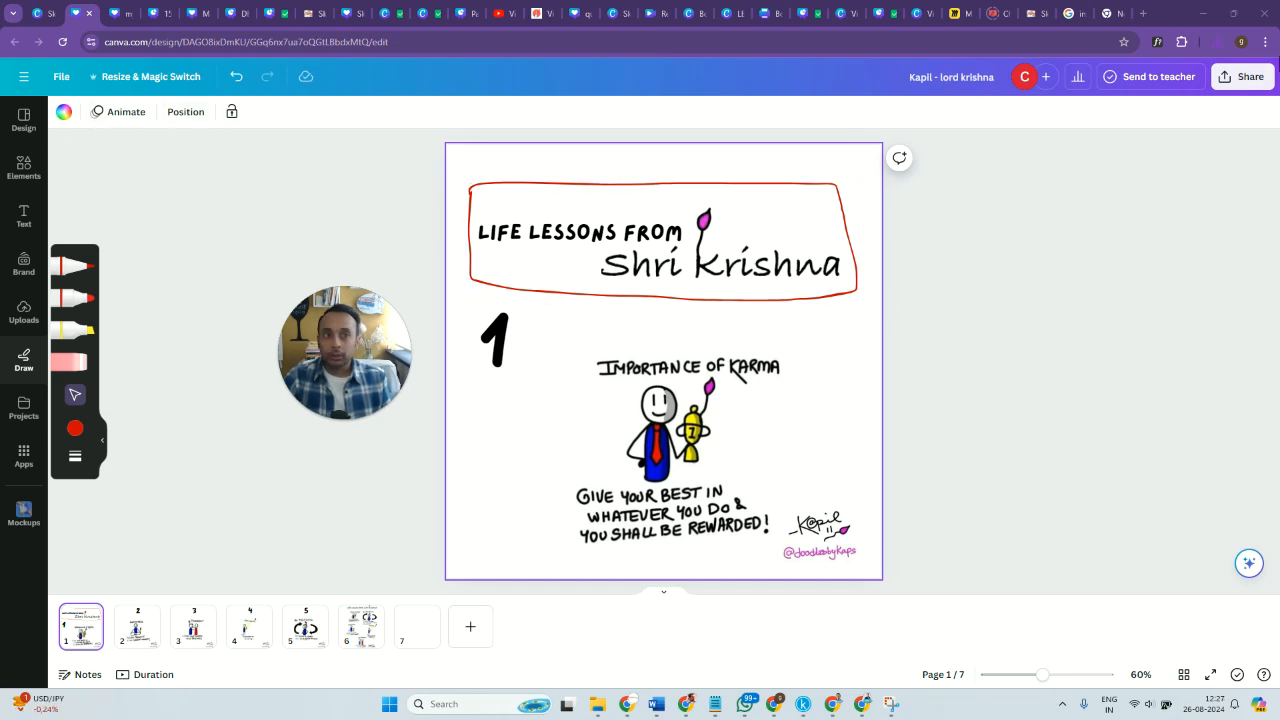
left_click(1252, 88)
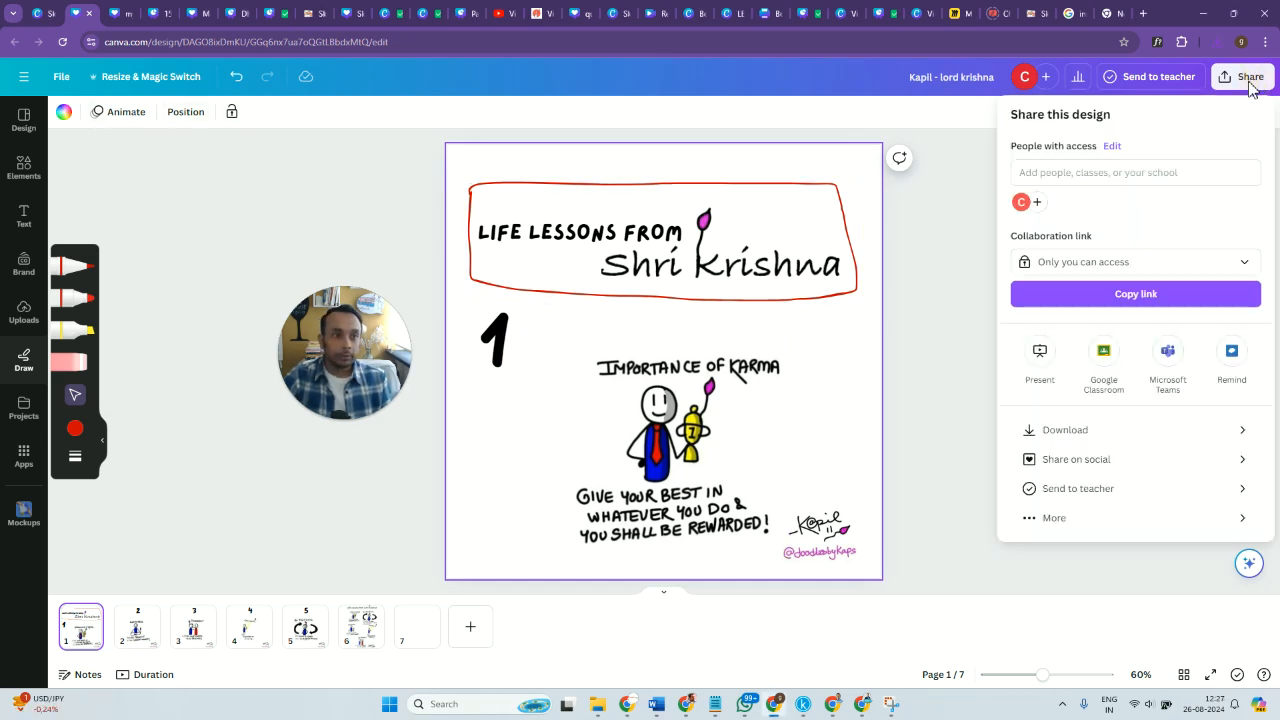
left_click(1104, 431)
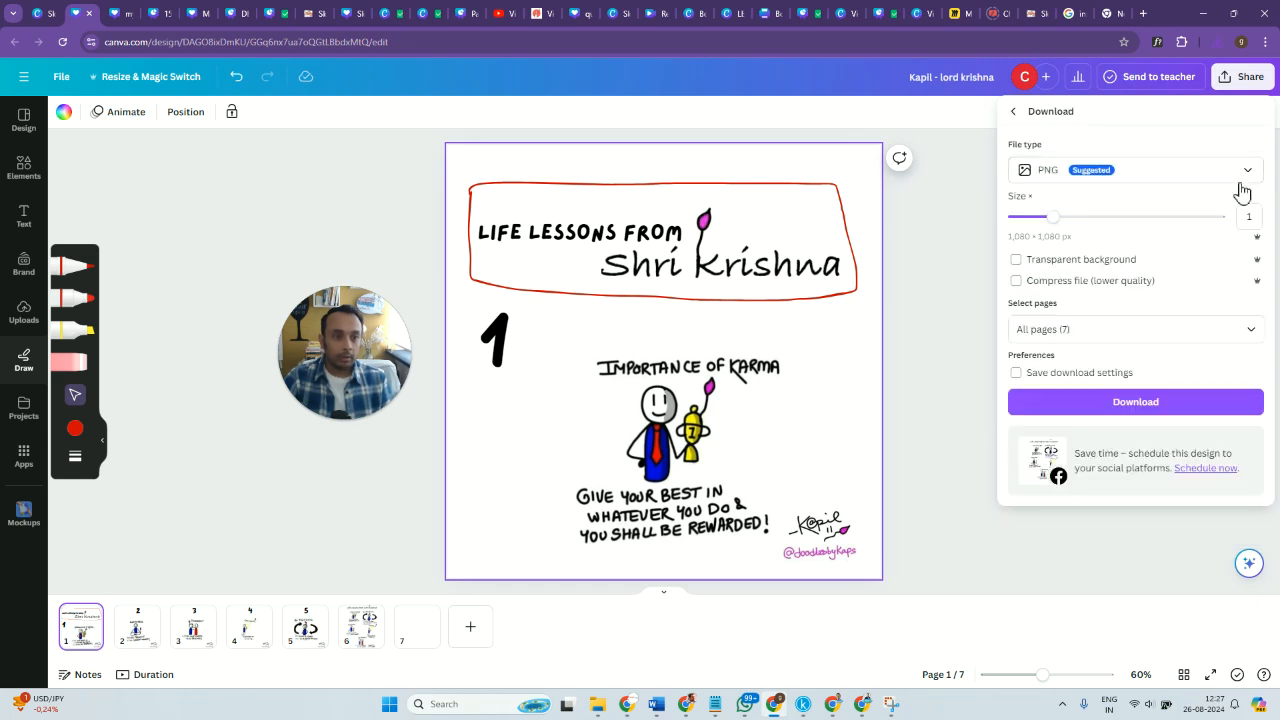
left_click(1240, 184)
left_click(1103, 412)
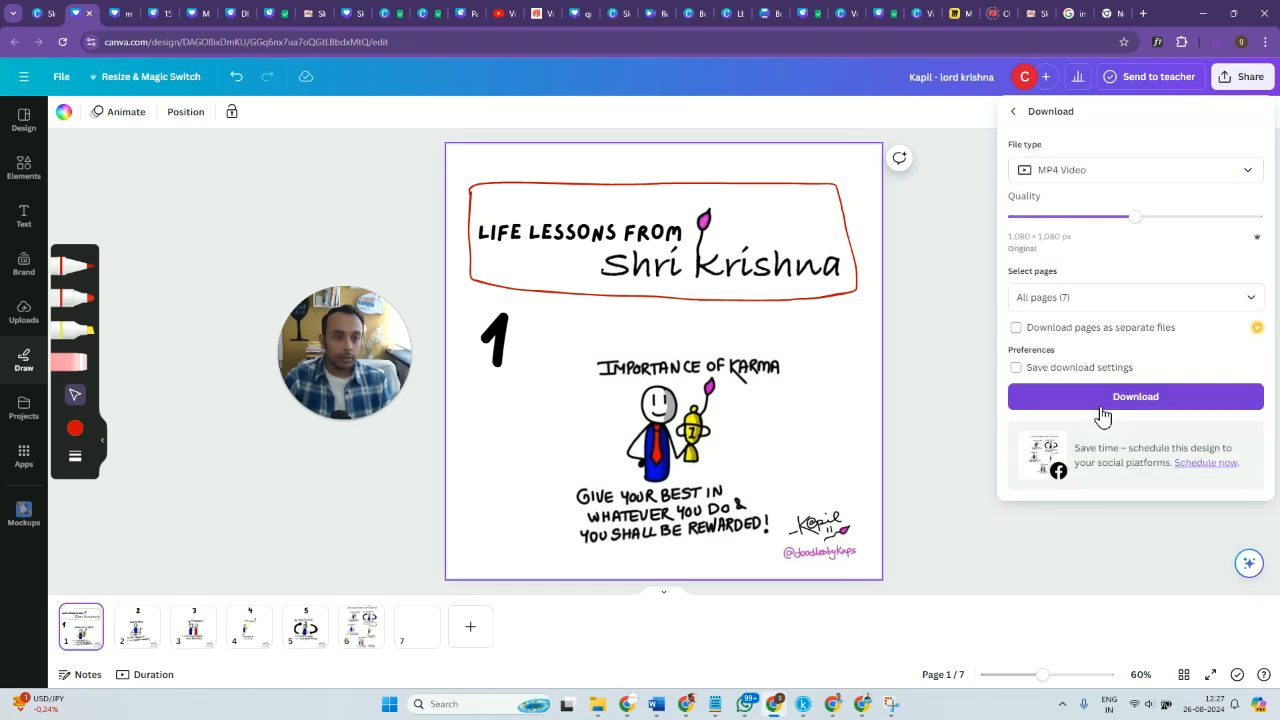
left_click(1248, 172)
left_click(1246, 174)
left_click(1246, 174)
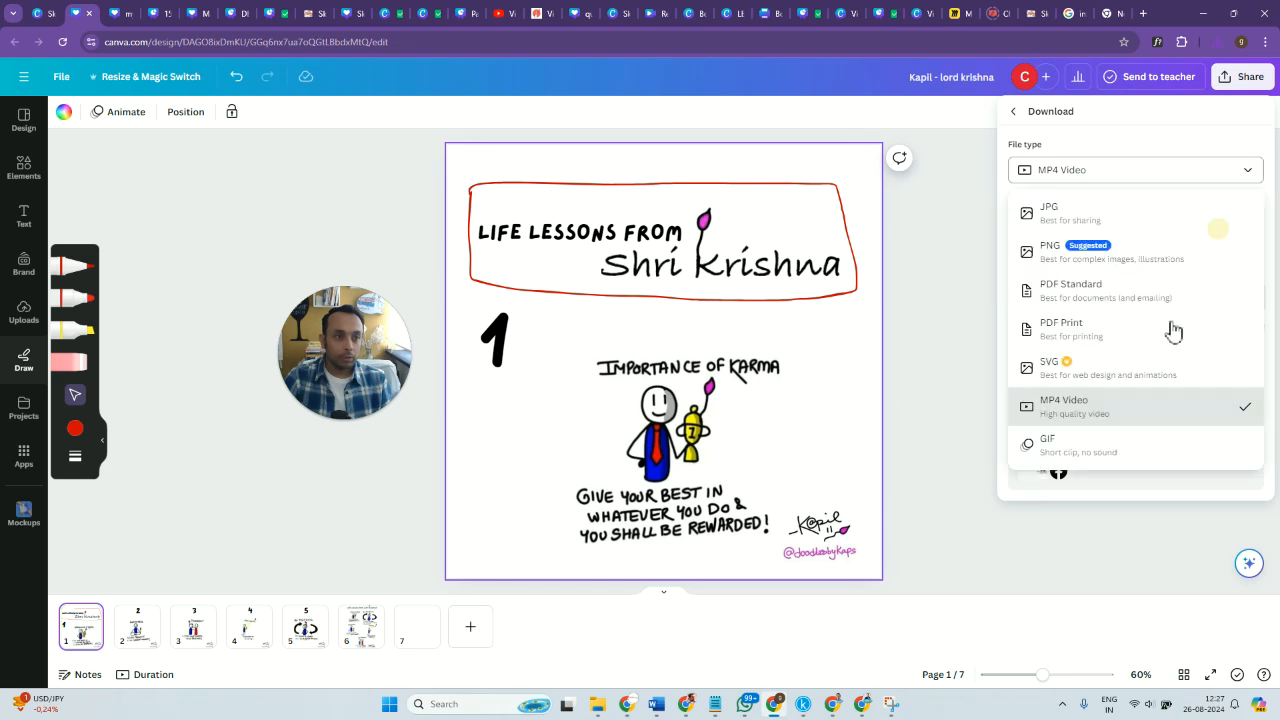
left_click(1095, 412)
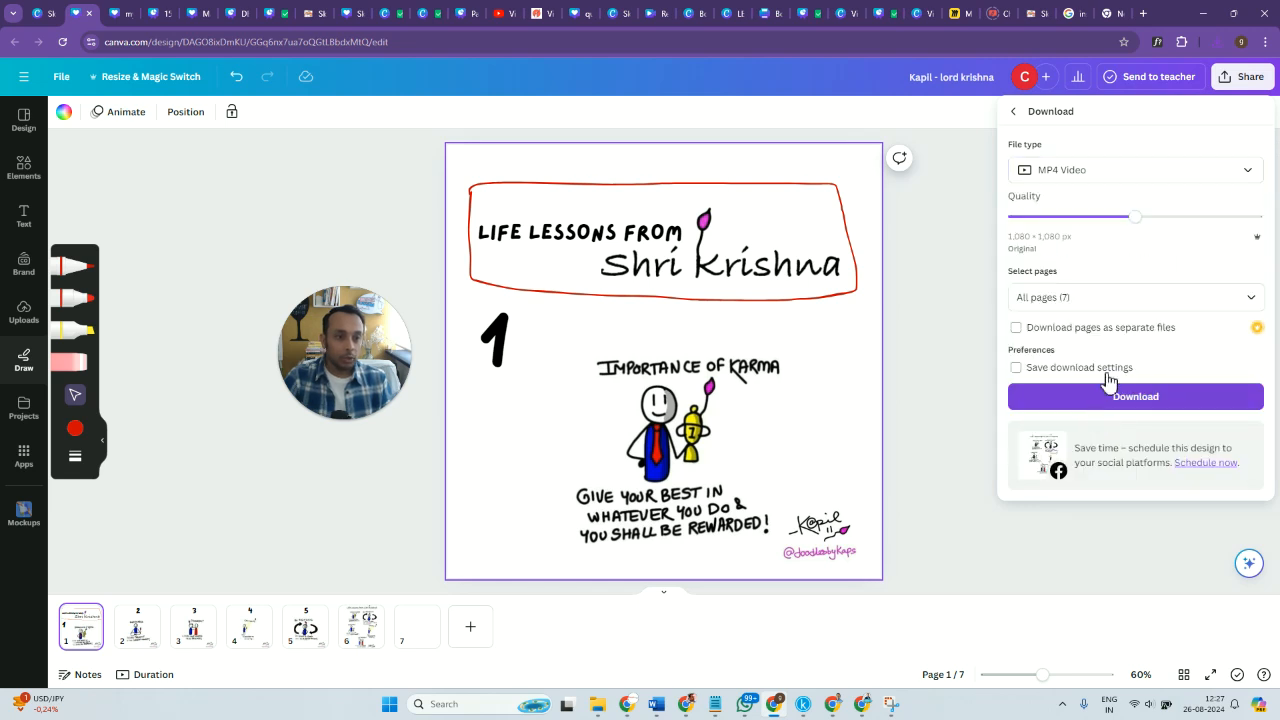
left_click(1248, 166)
left_click(1151, 409)
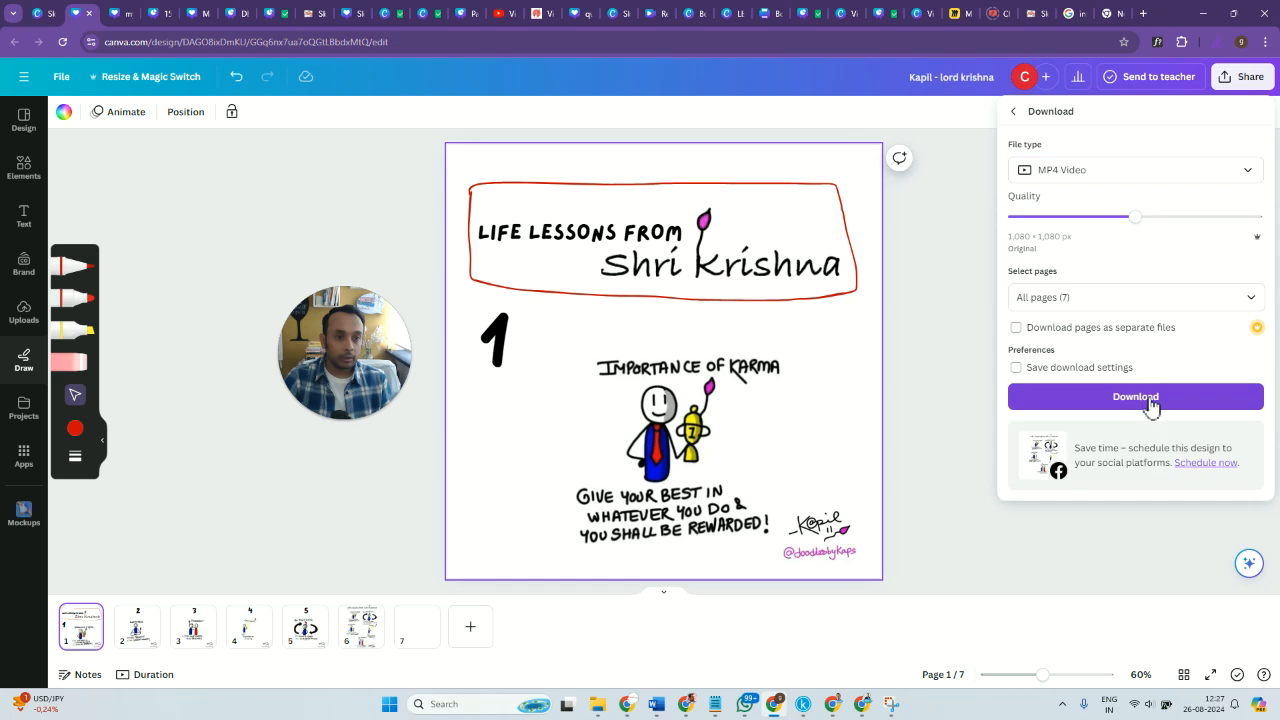
left_click(1138, 400)
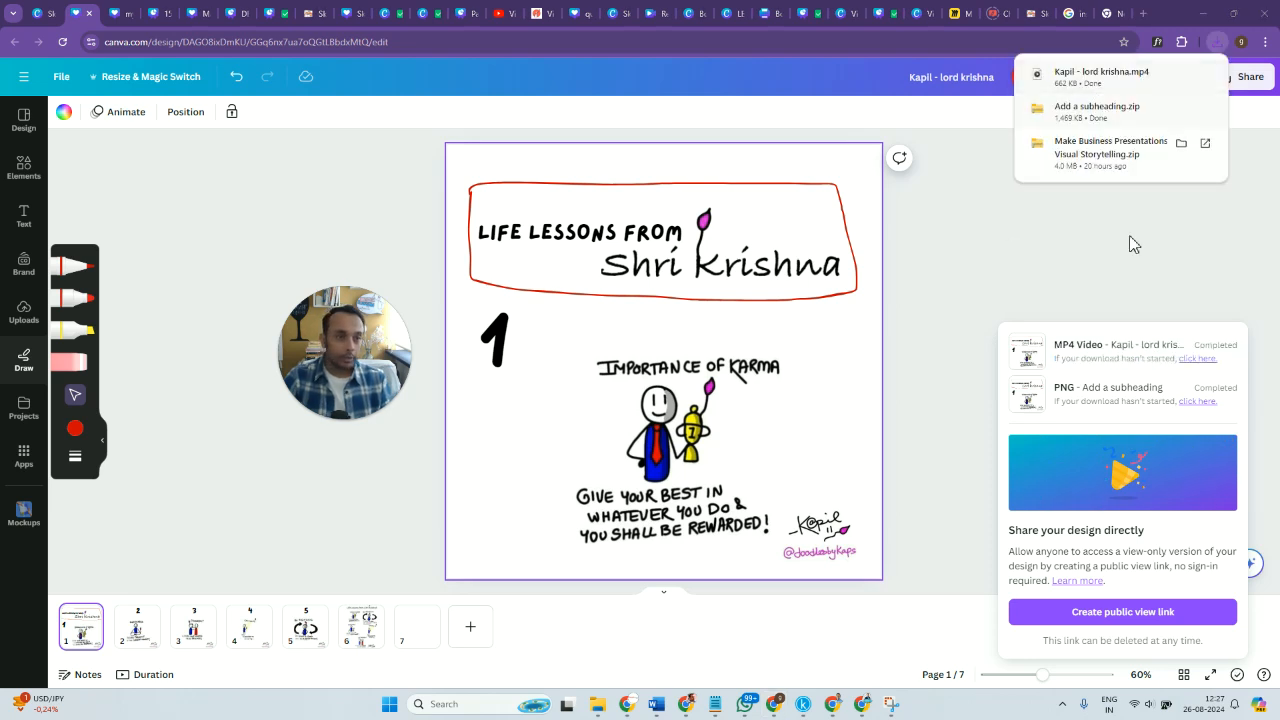
left_click(1149, 289)
Download all 7 pages of the design as a GIF, keeping them in one file.
left_click(1248, 79)
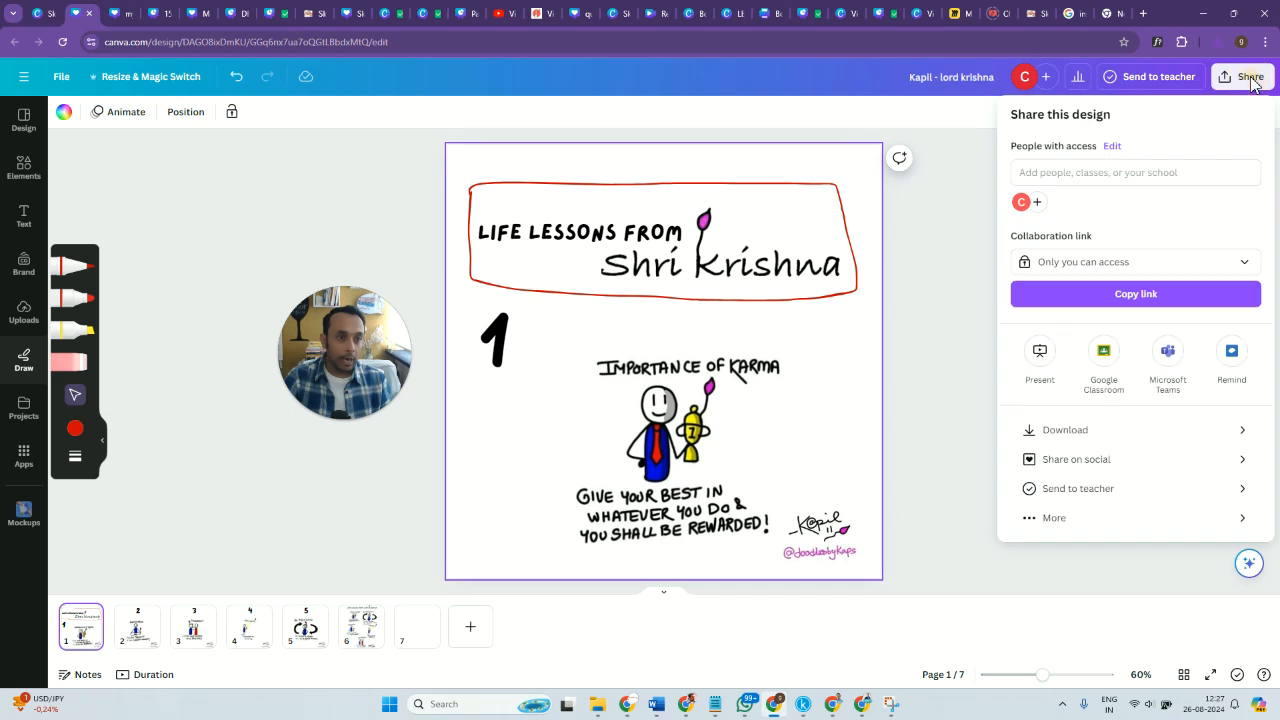
left_click(1172, 430)
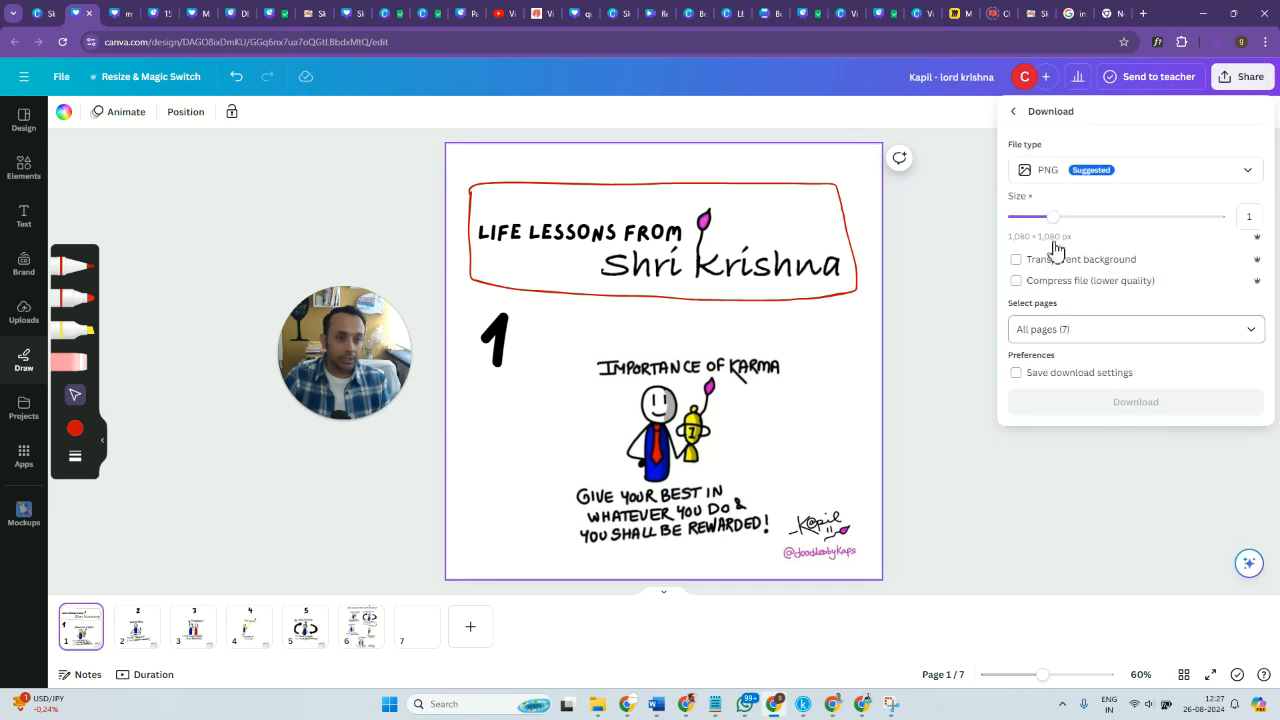
left_click(1251, 335)
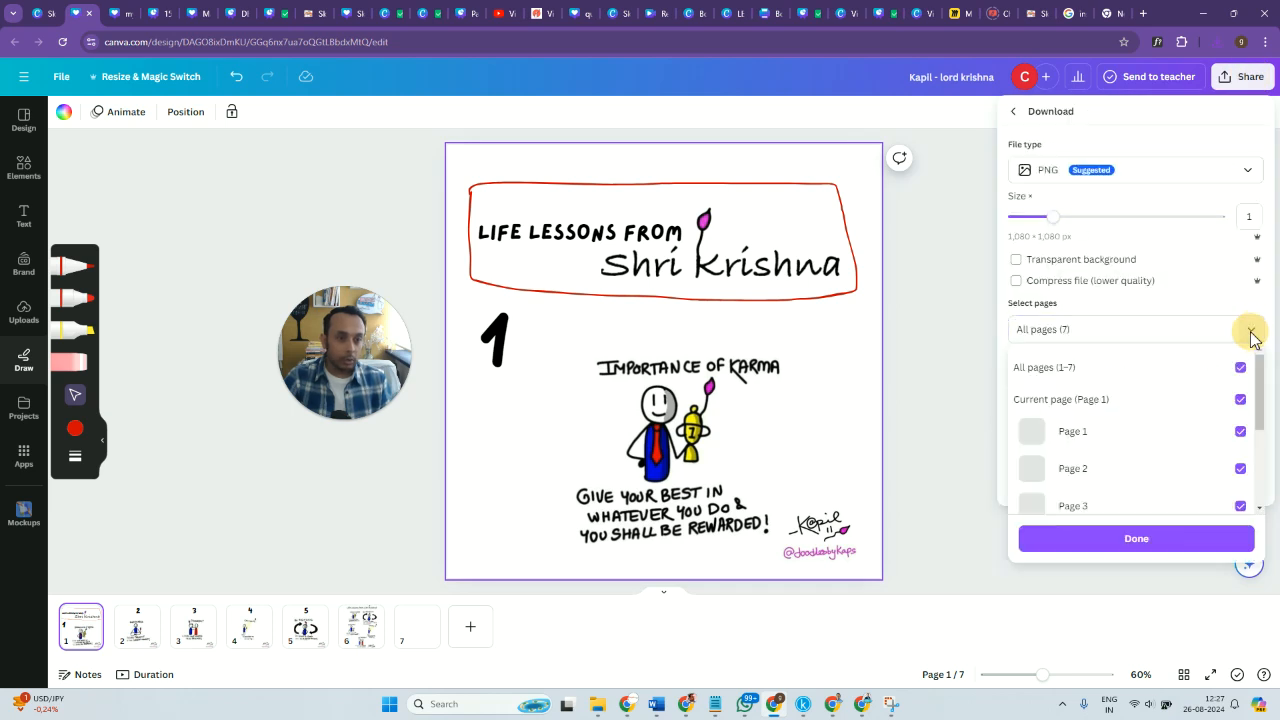
left_click(1173, 177)
left_click(1172, 174)
left_click(1104, 450)
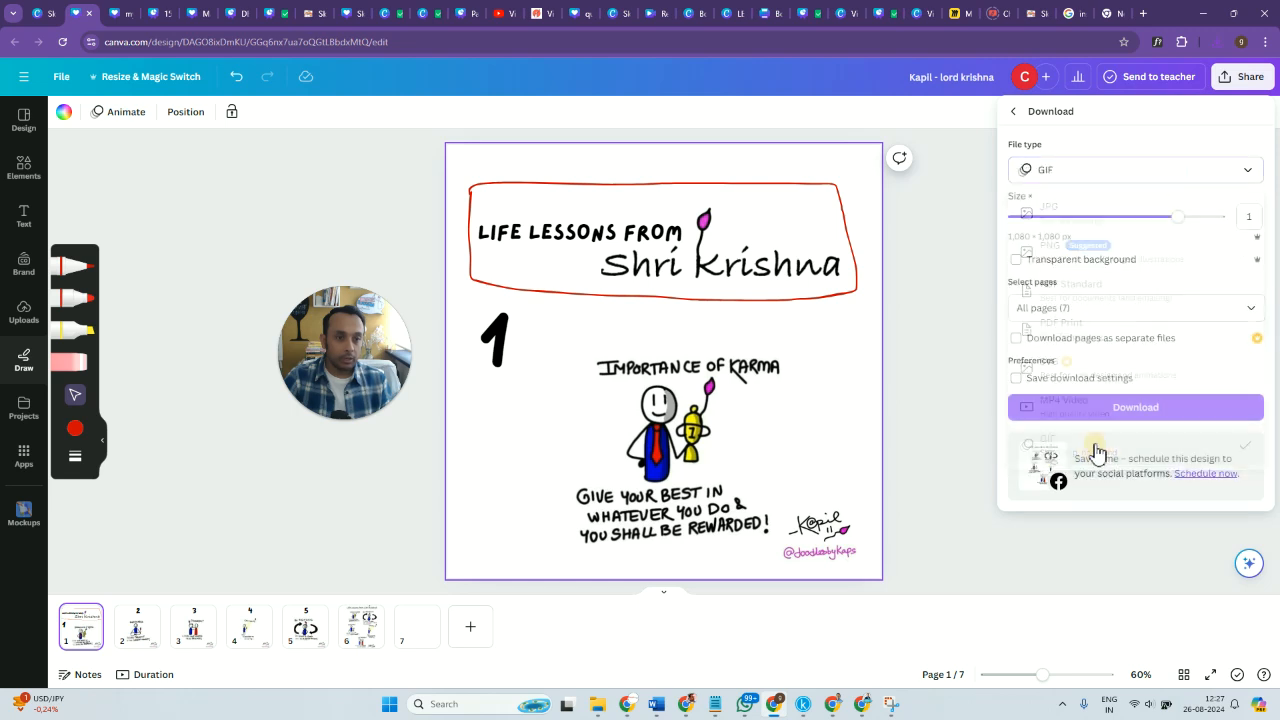
left_click(1147, 413)
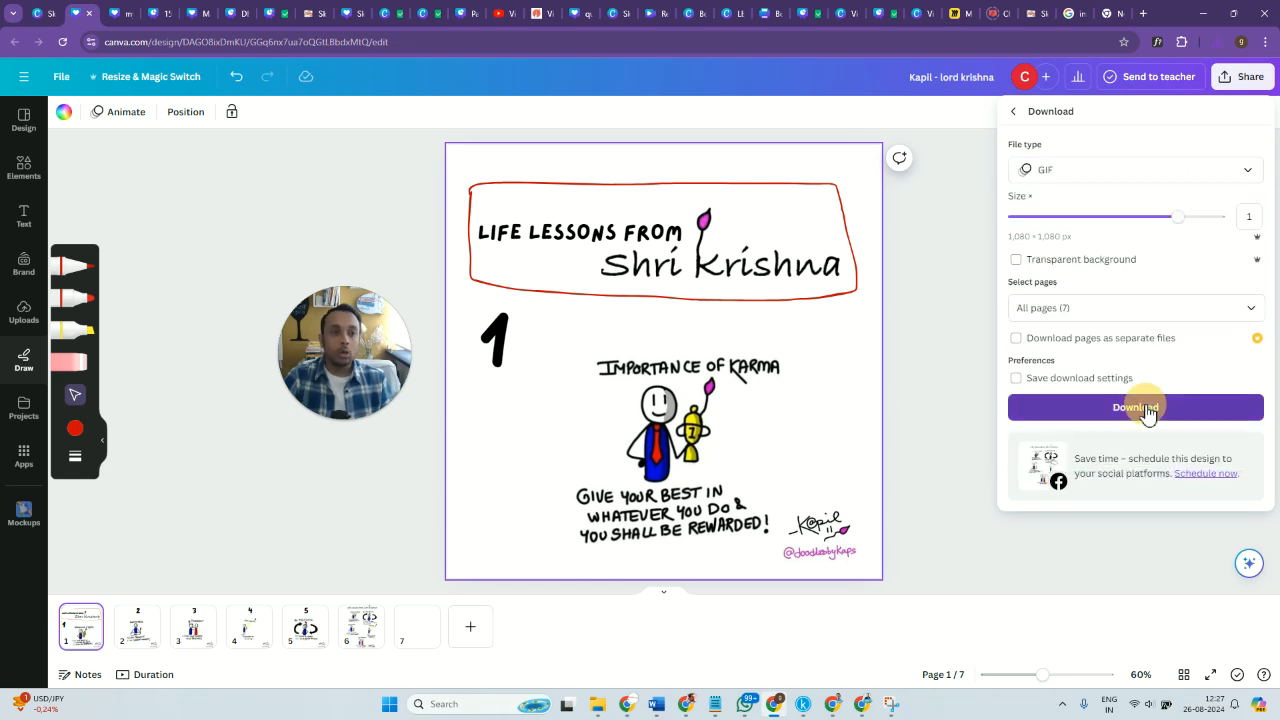
left_click(1139, 401)
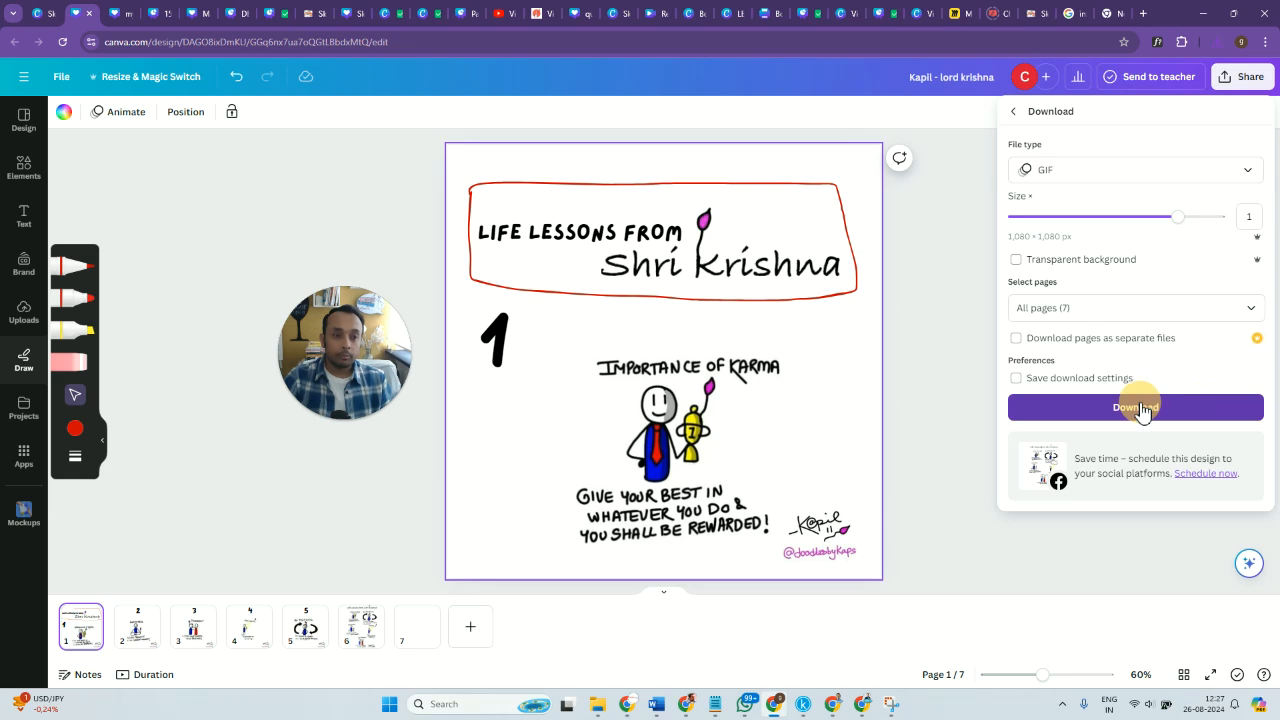
left_click(1170, 408)
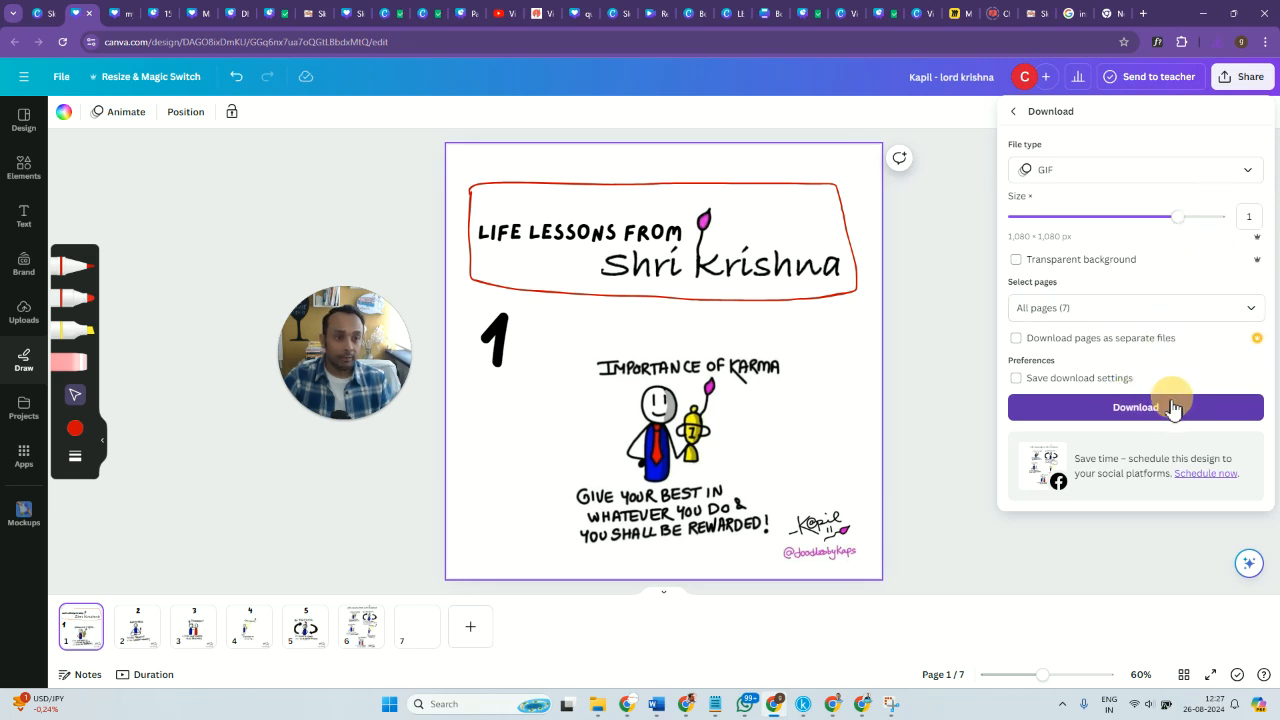
left_click(1150, 415)
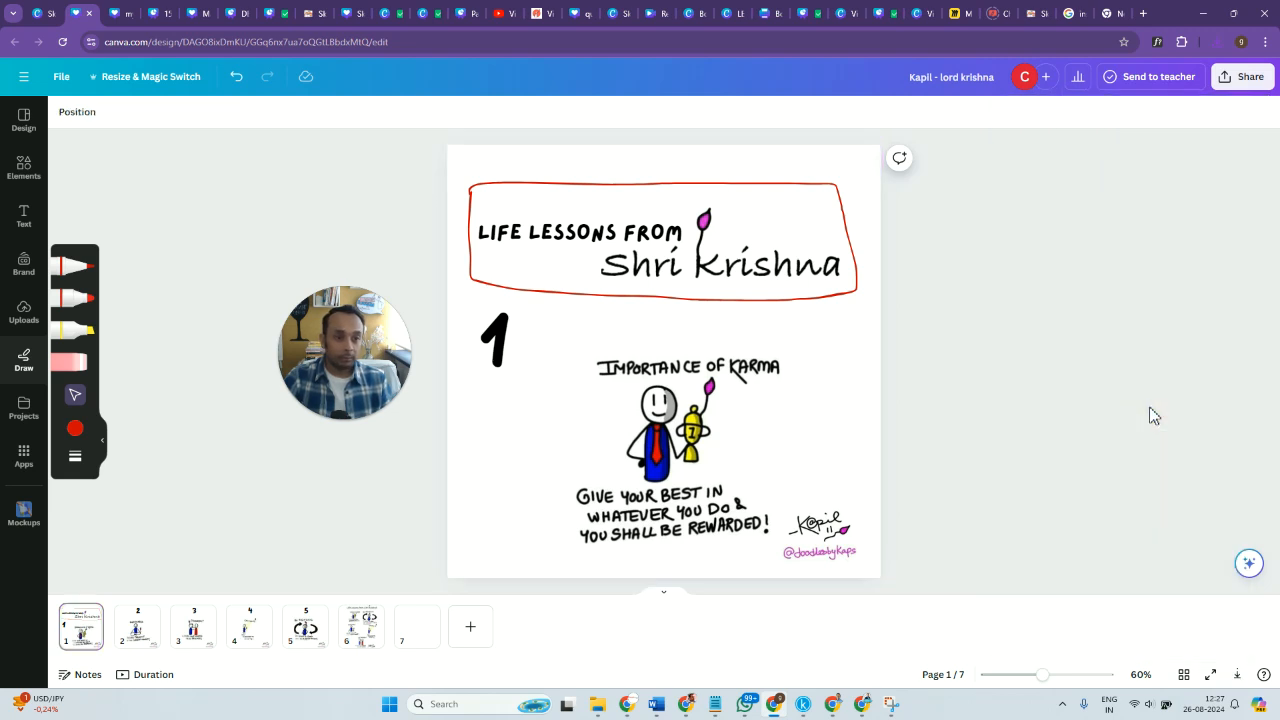
Start another GIF download of the full carousel design.
left_click(1243, 77)
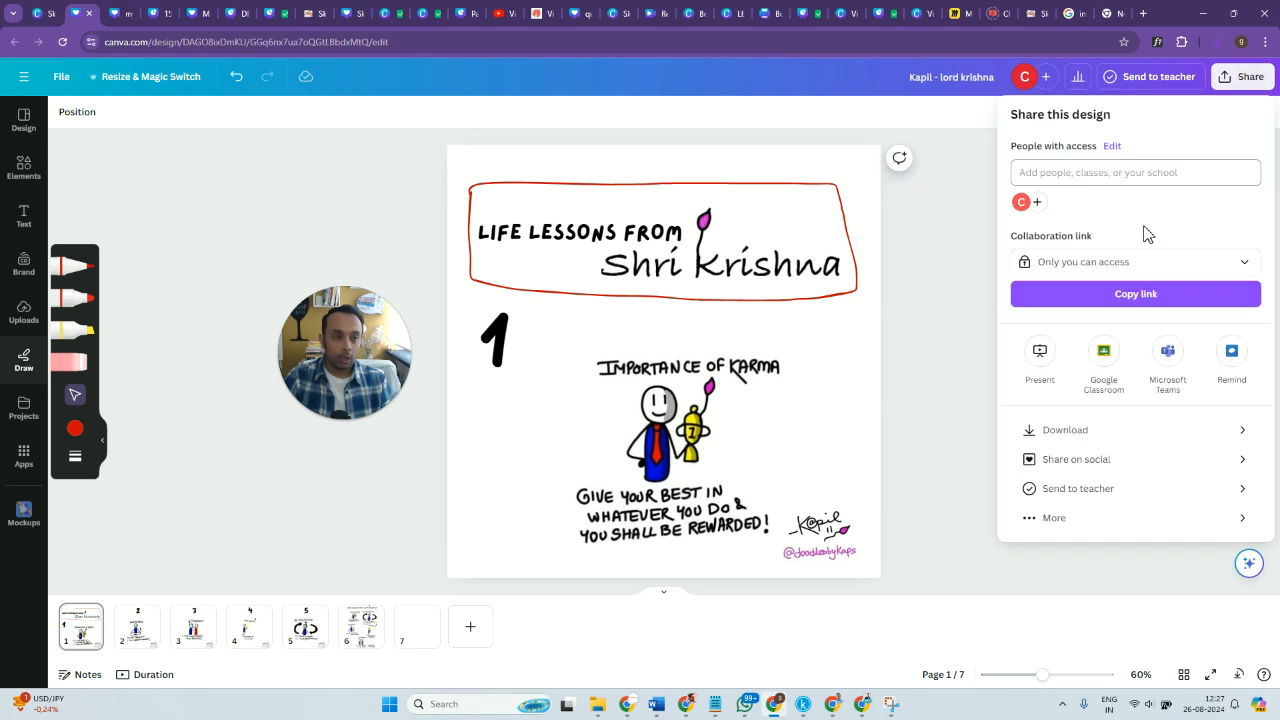
left_click(1113, 432)
left_click(1175, 174)
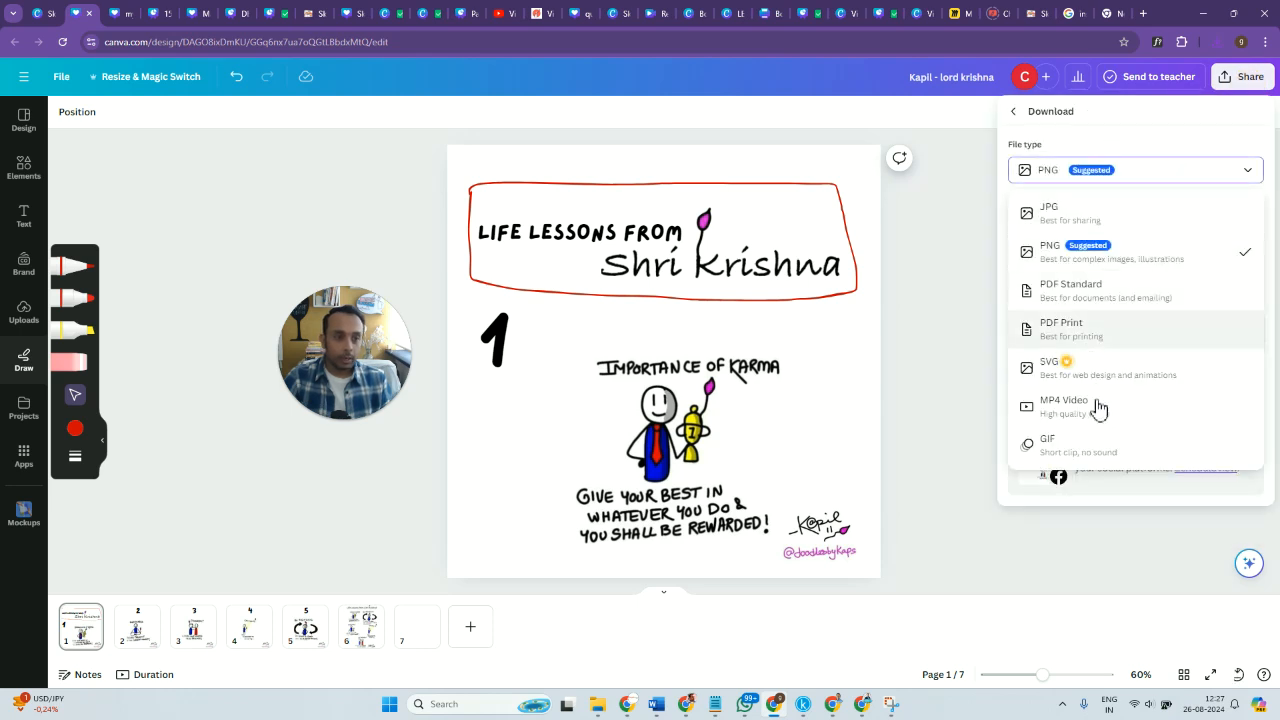
left_click(1087, 446)
left_click(1148, 410)
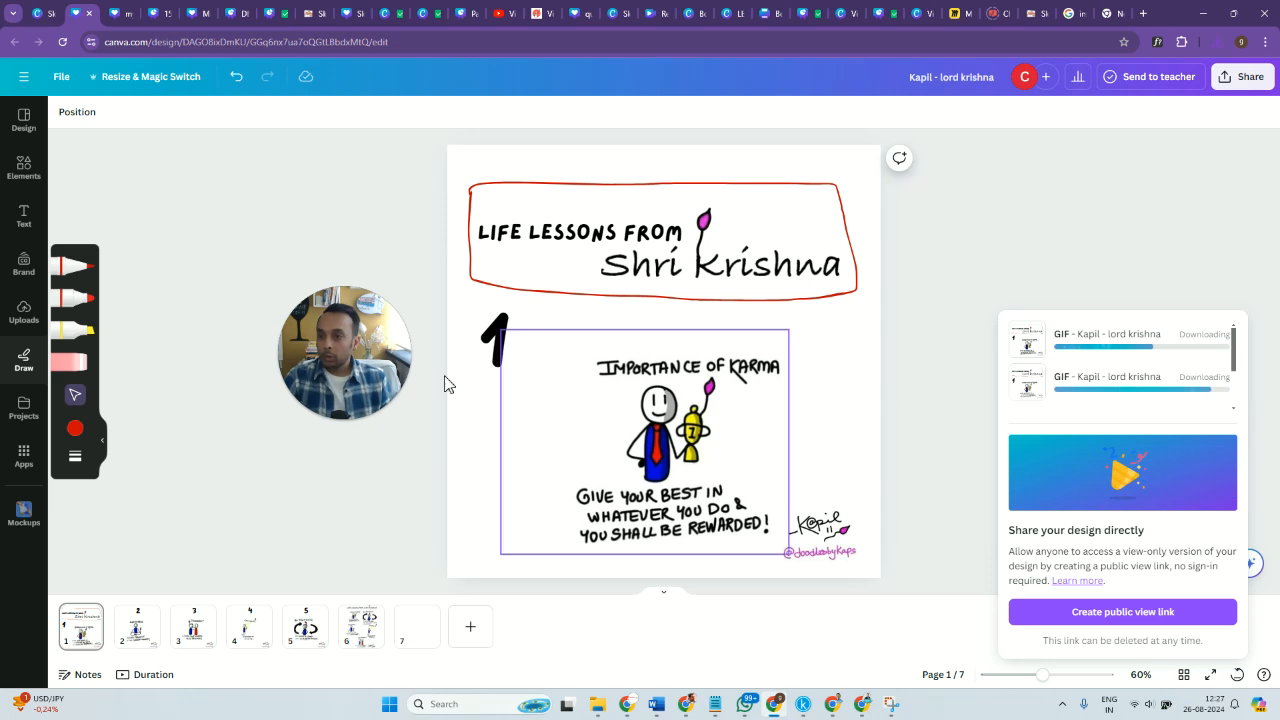
Switch to the Downloads folder in File Explorer and open the "Add a subheading" zip archive.
left_click(340, 420)
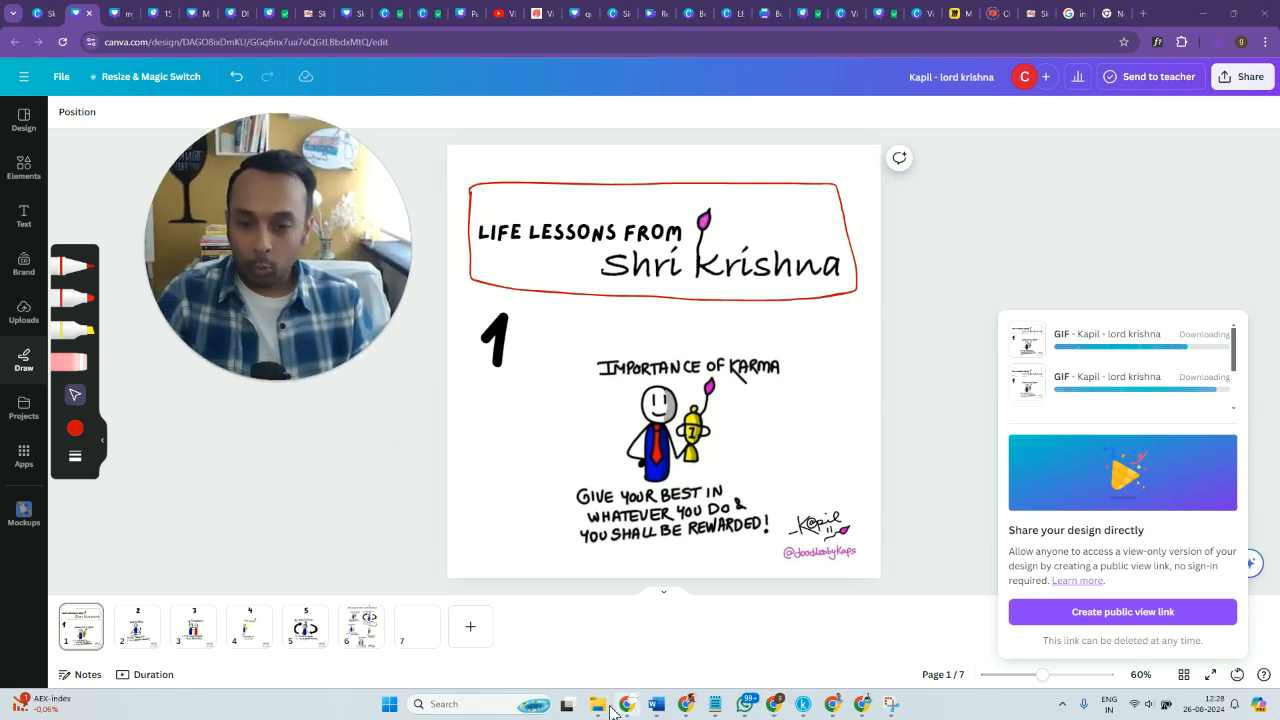
mouse_move(604, 713)
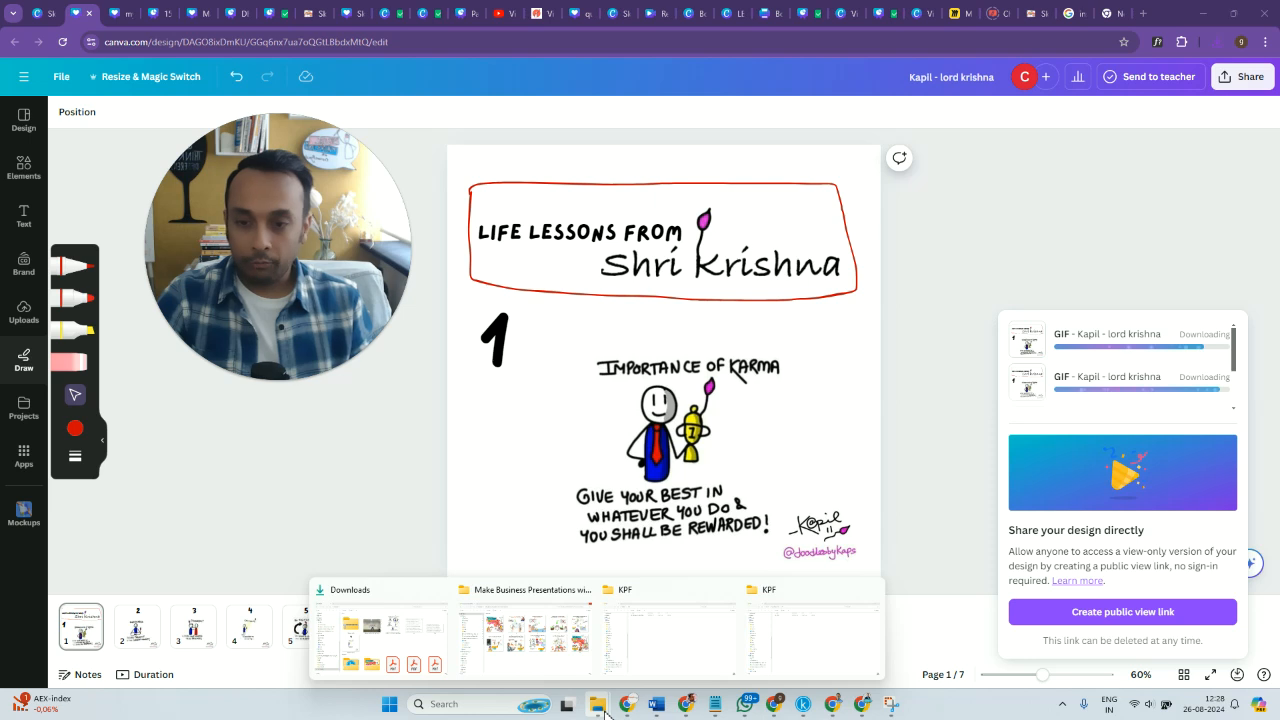
left_click(424, 660)
left_click_drag(308, 165, 900, 318)
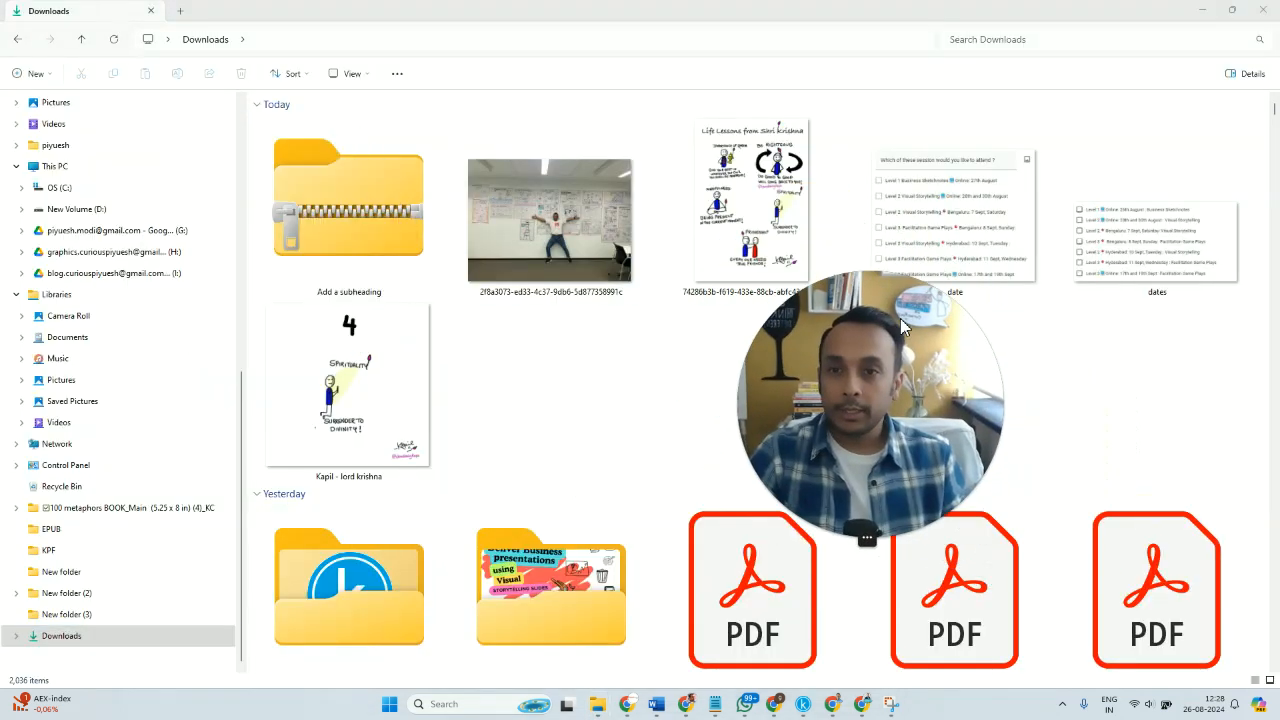
left_click(333, 229)
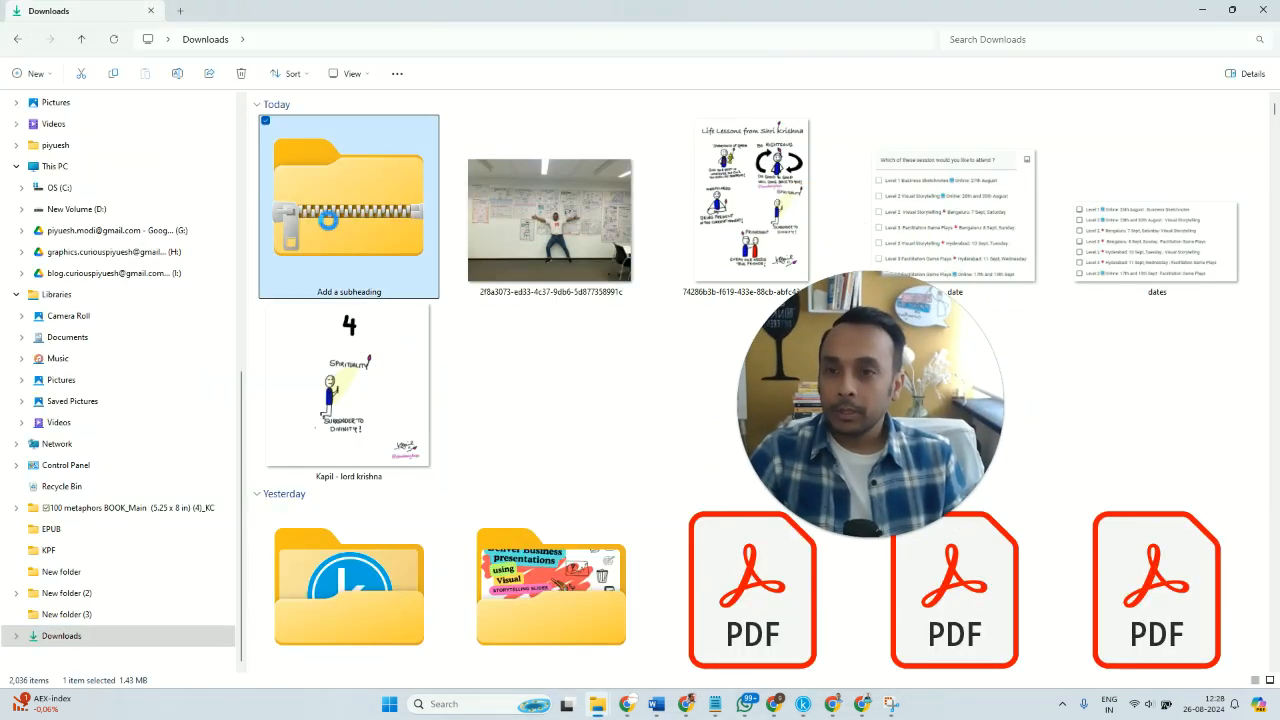
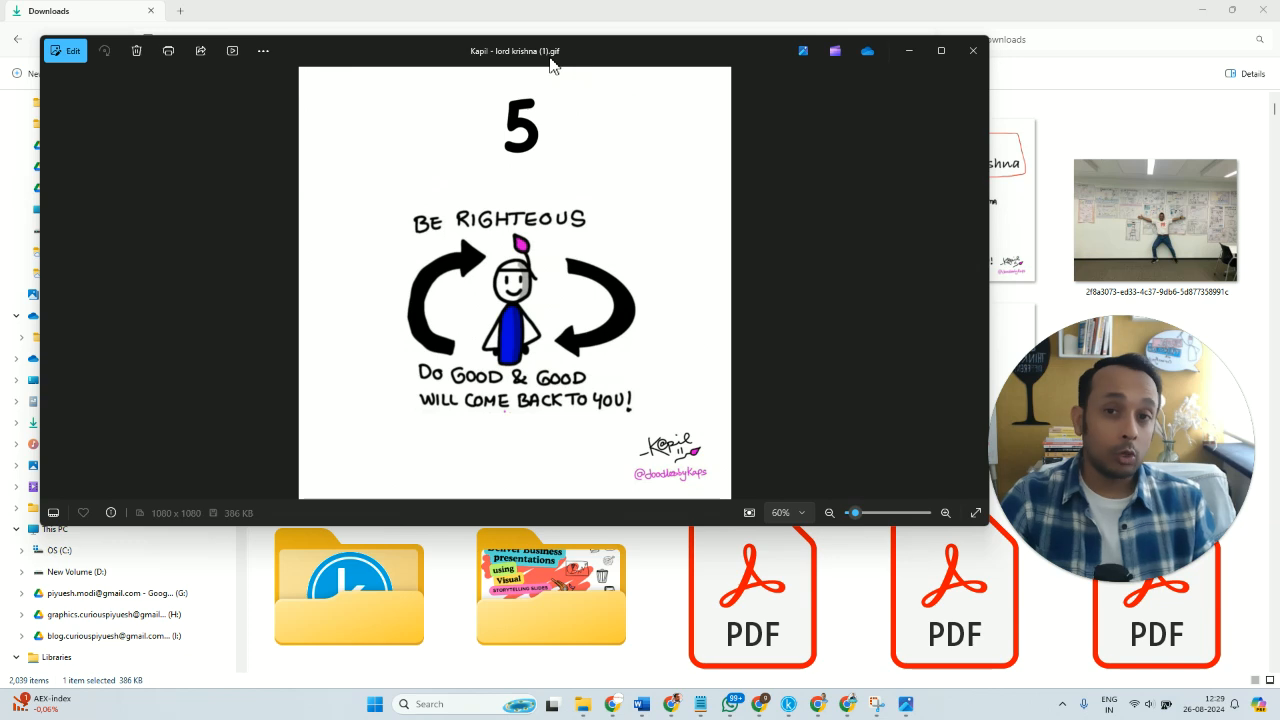
Close the GIF preview, play the downloaded carousel video in Media Player, pause it on page 4 and minimize the player.
left_click(973, 50)
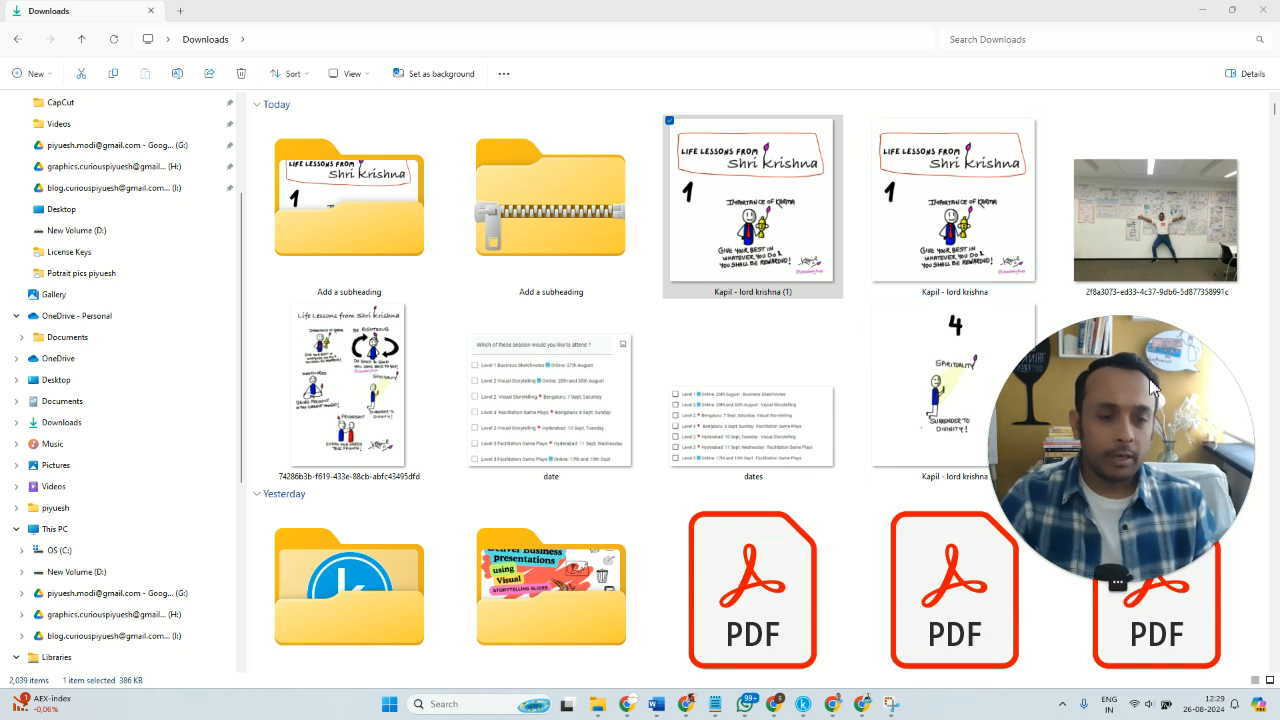
left_click(968, 278)
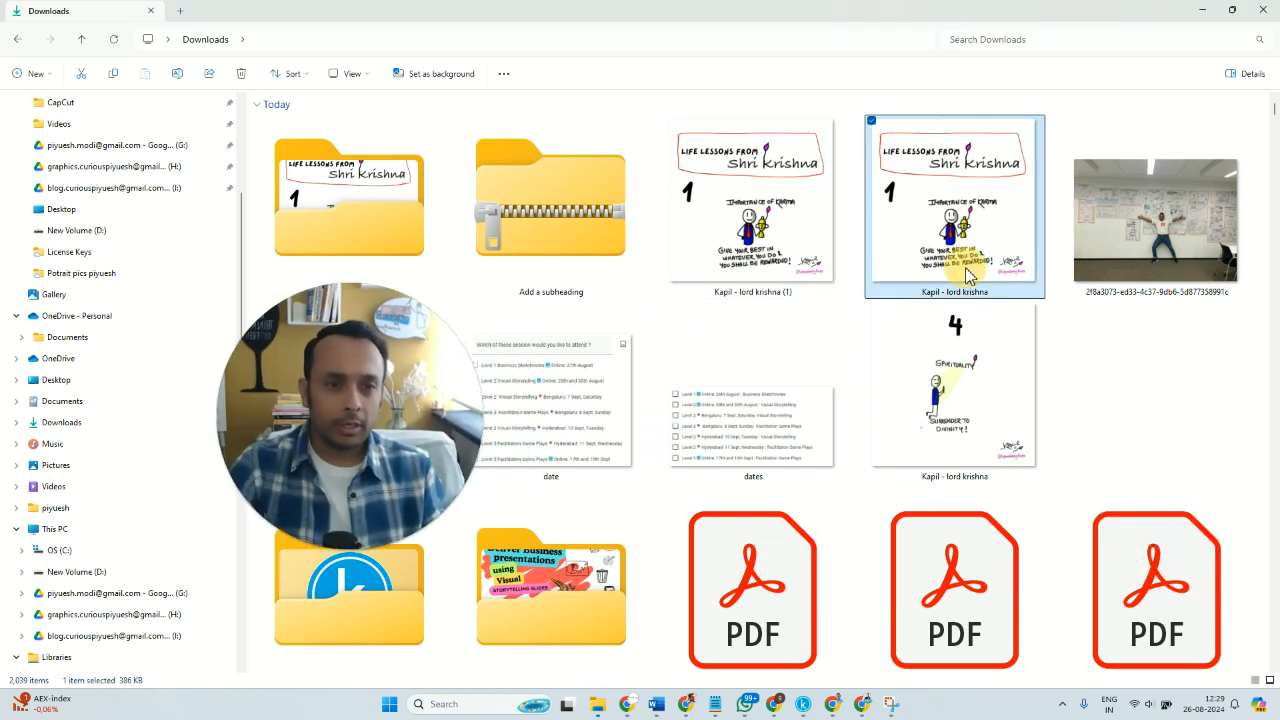
double_click(1005, 408)
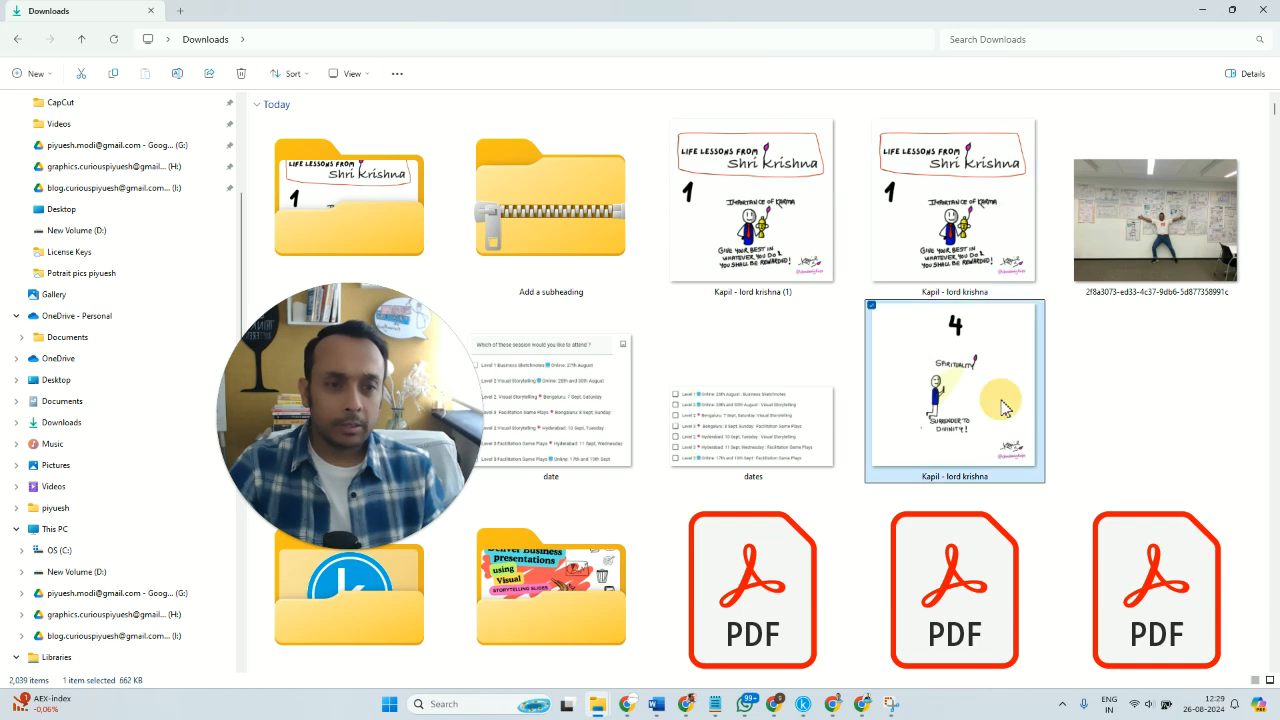
left_click_drag(353, 293, 998, 258)
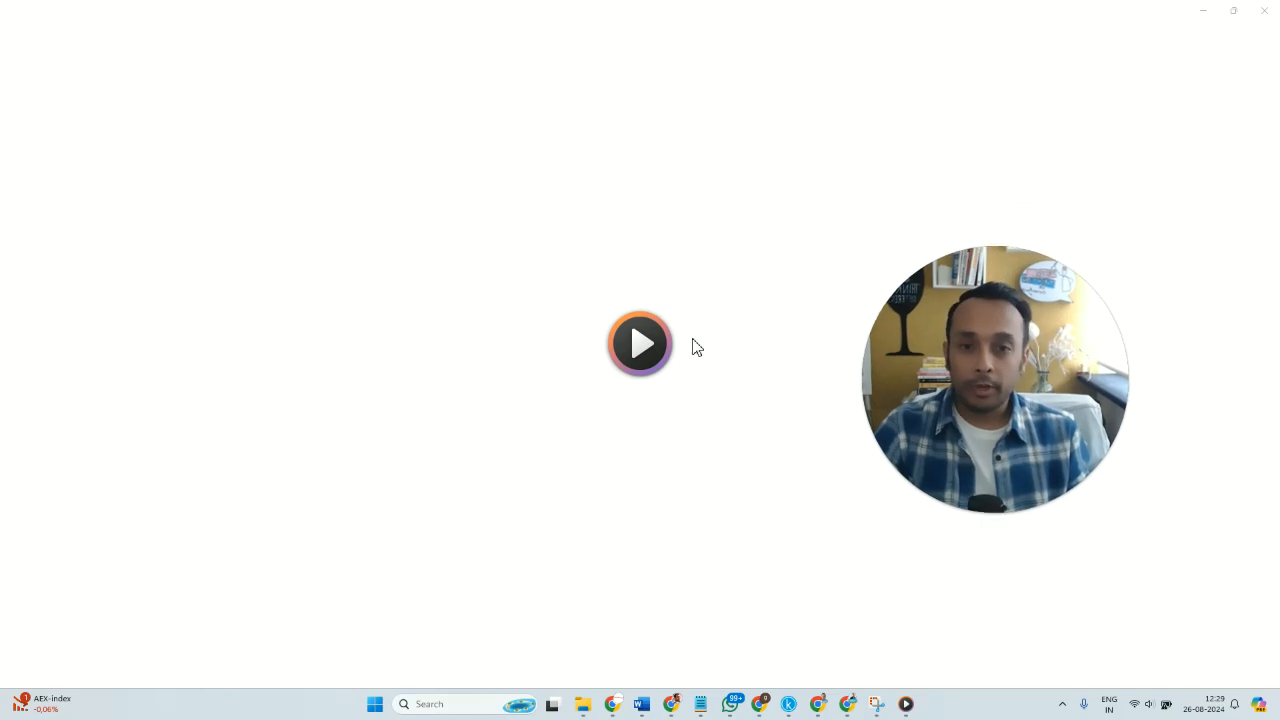
left_click(640, 355)
left_click(640, 352)
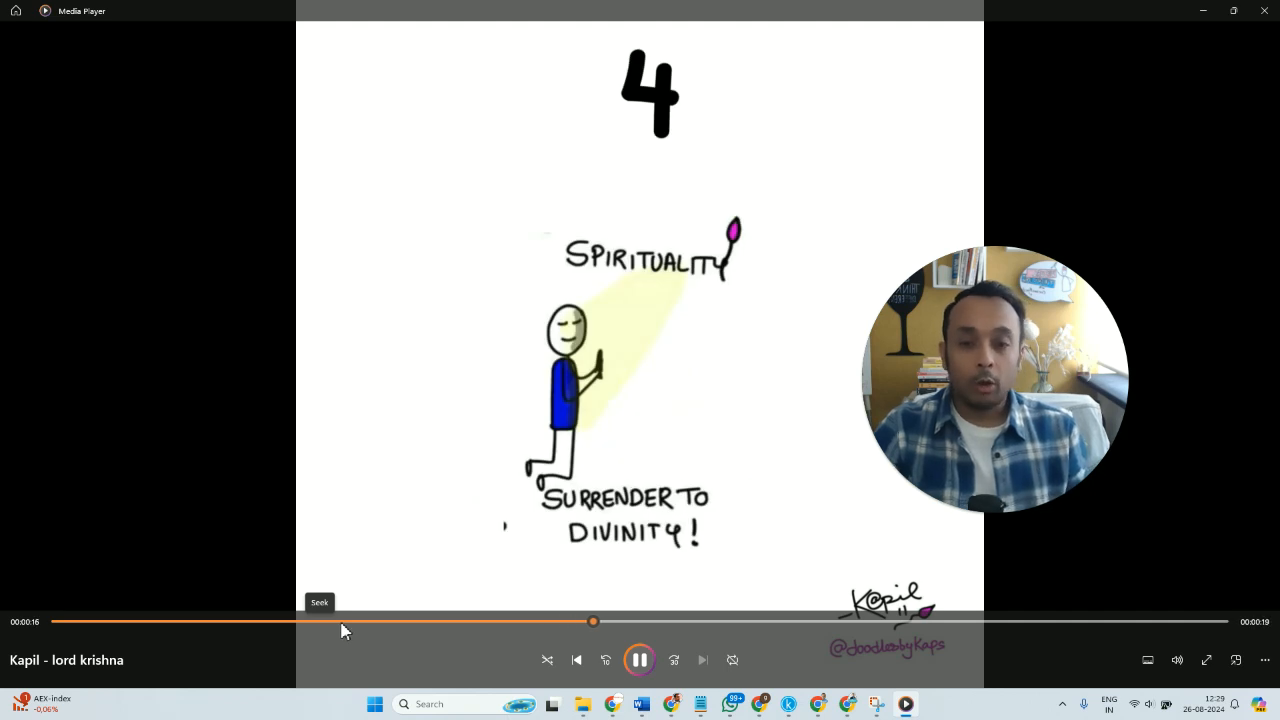
left_click(641, 660)
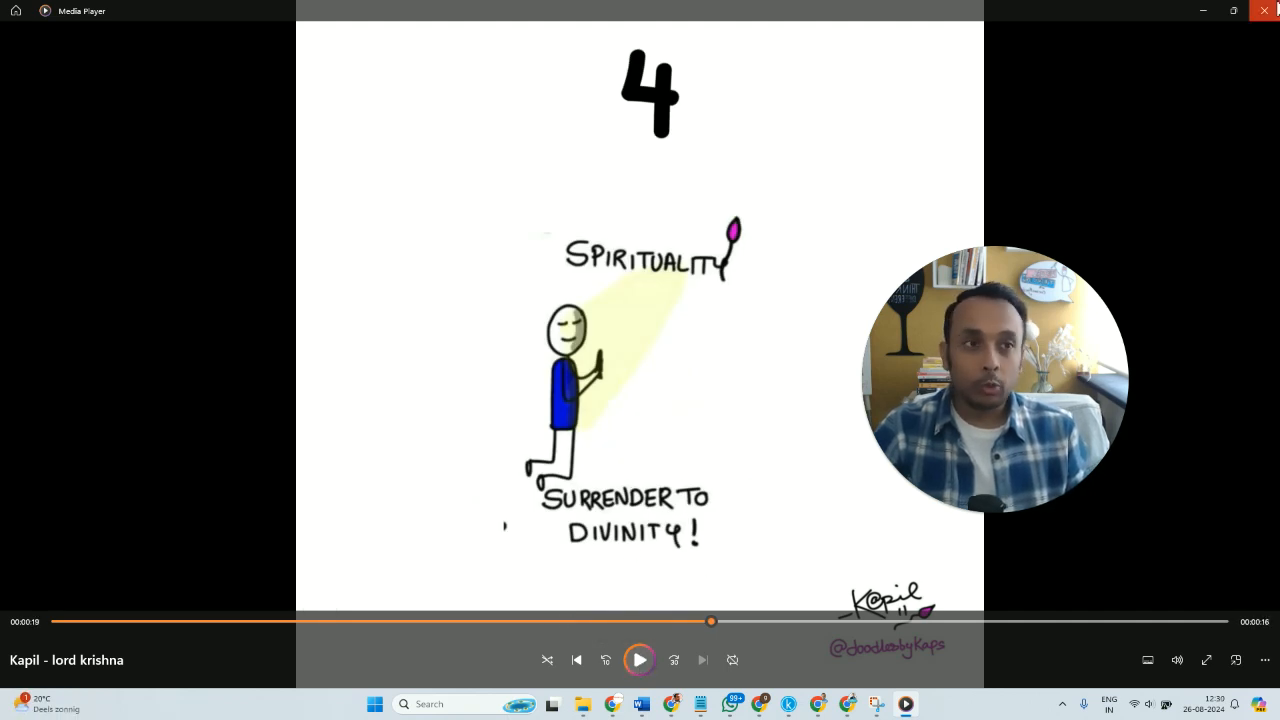
left_click(1201, 10)
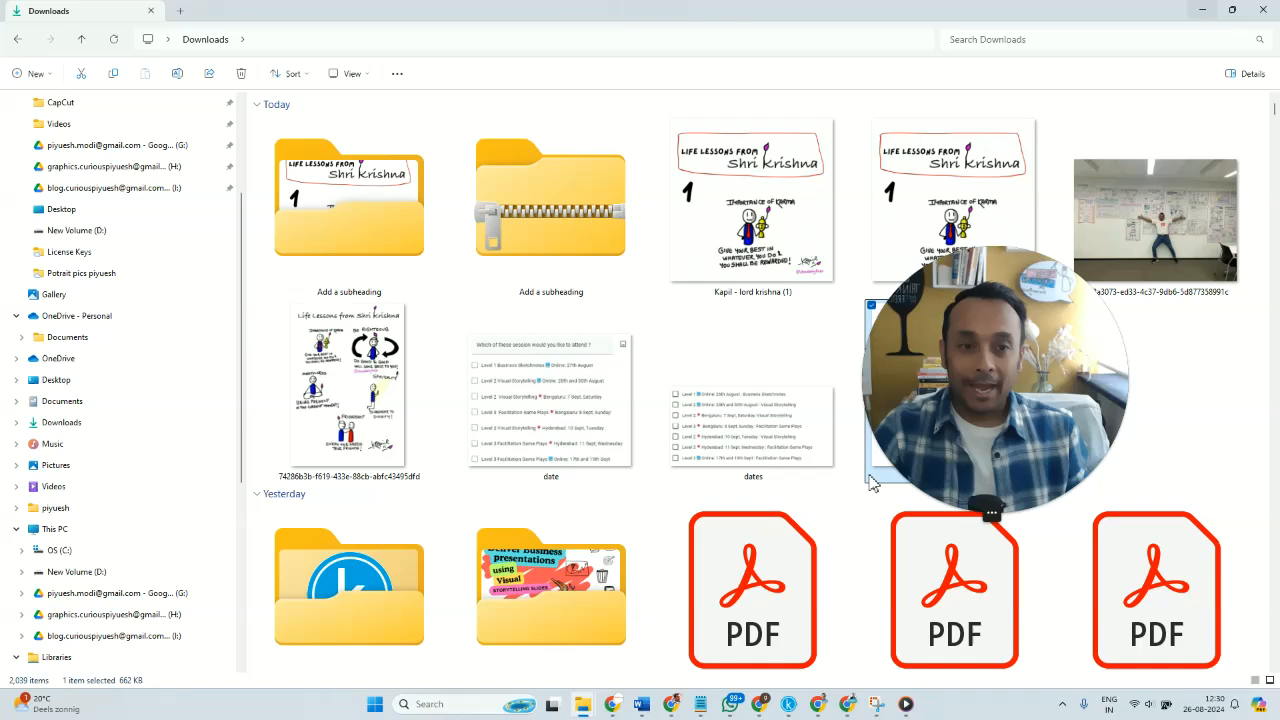
Switch to Canva in Chrome and bring up the file type choices for downloading the carousel design.
left_click(762, 704)
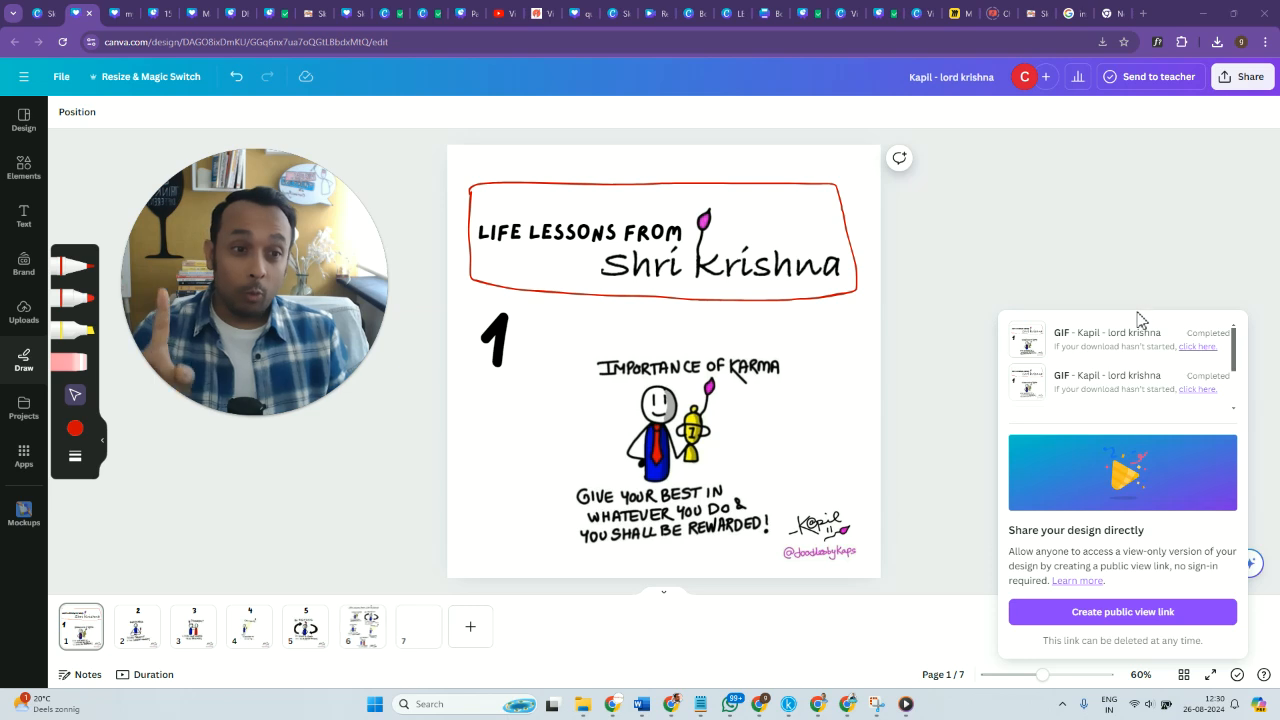
left_click(1250, 78)
left_click(1116, 439)
left_click(1183, 170)
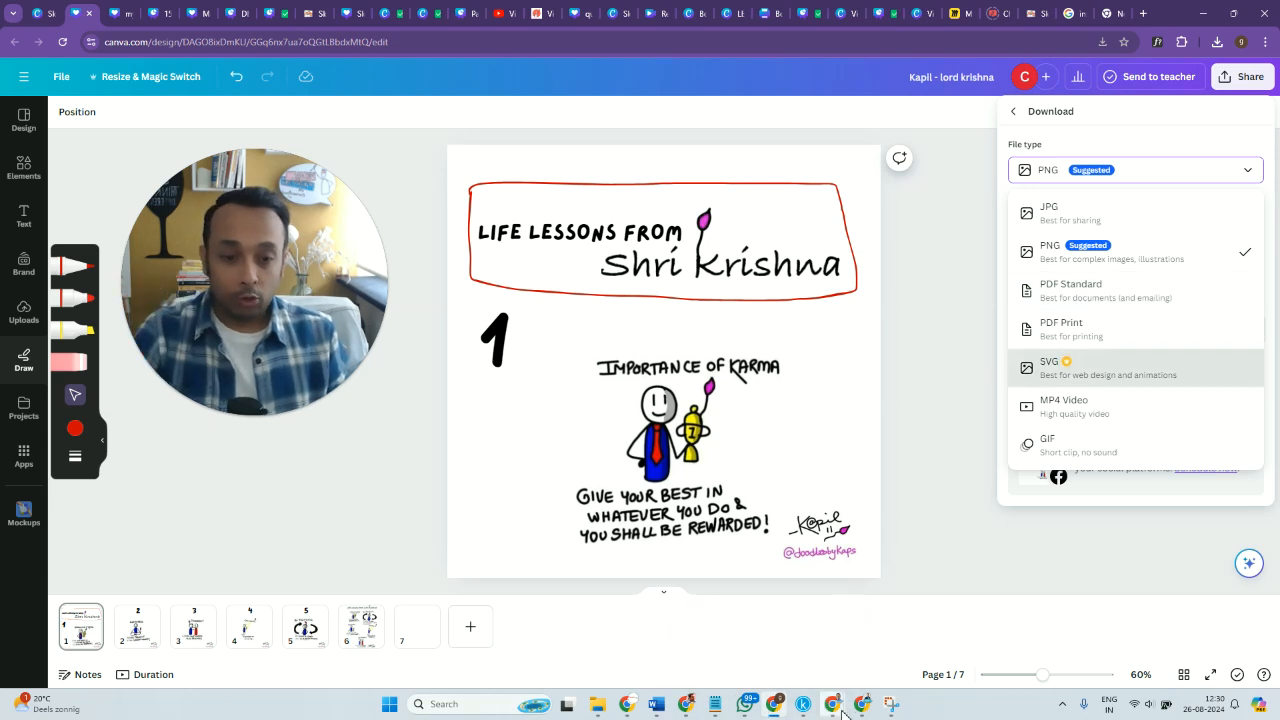
Switch to the other Chrome window and open the LinkedIn feed in a new tab.
mouse_move(832, 712)
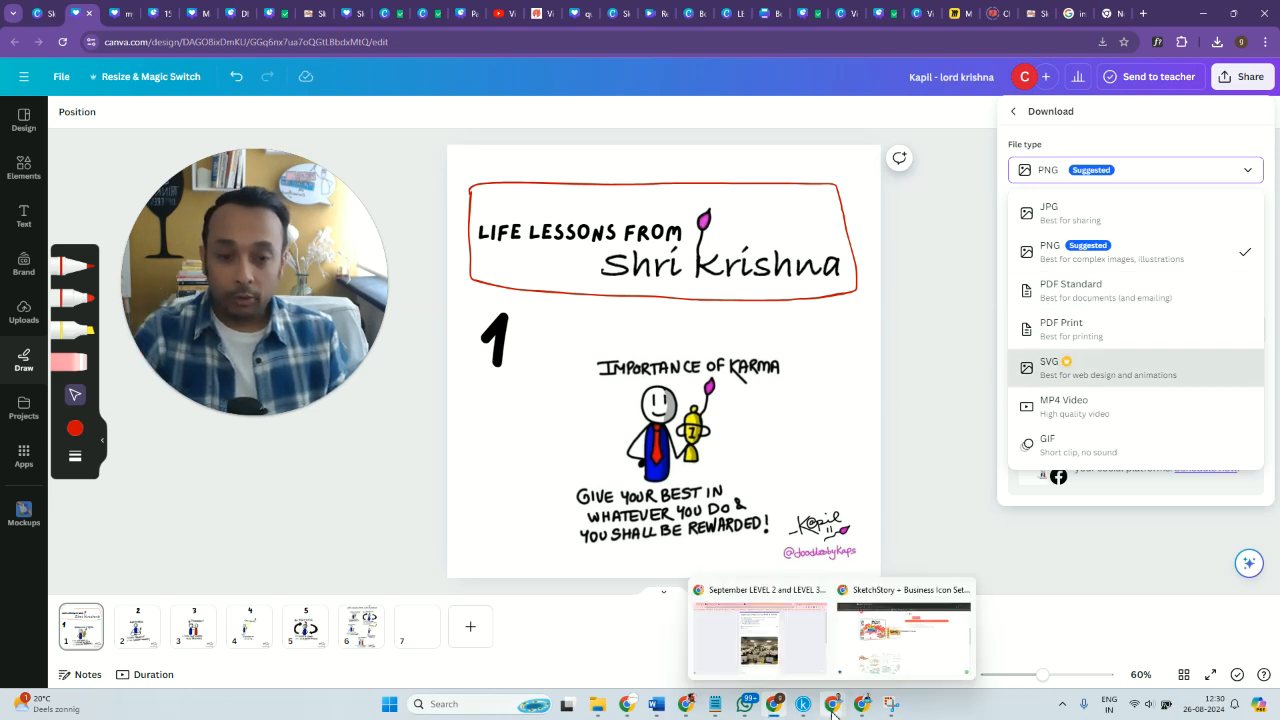
left_click(783, 642)
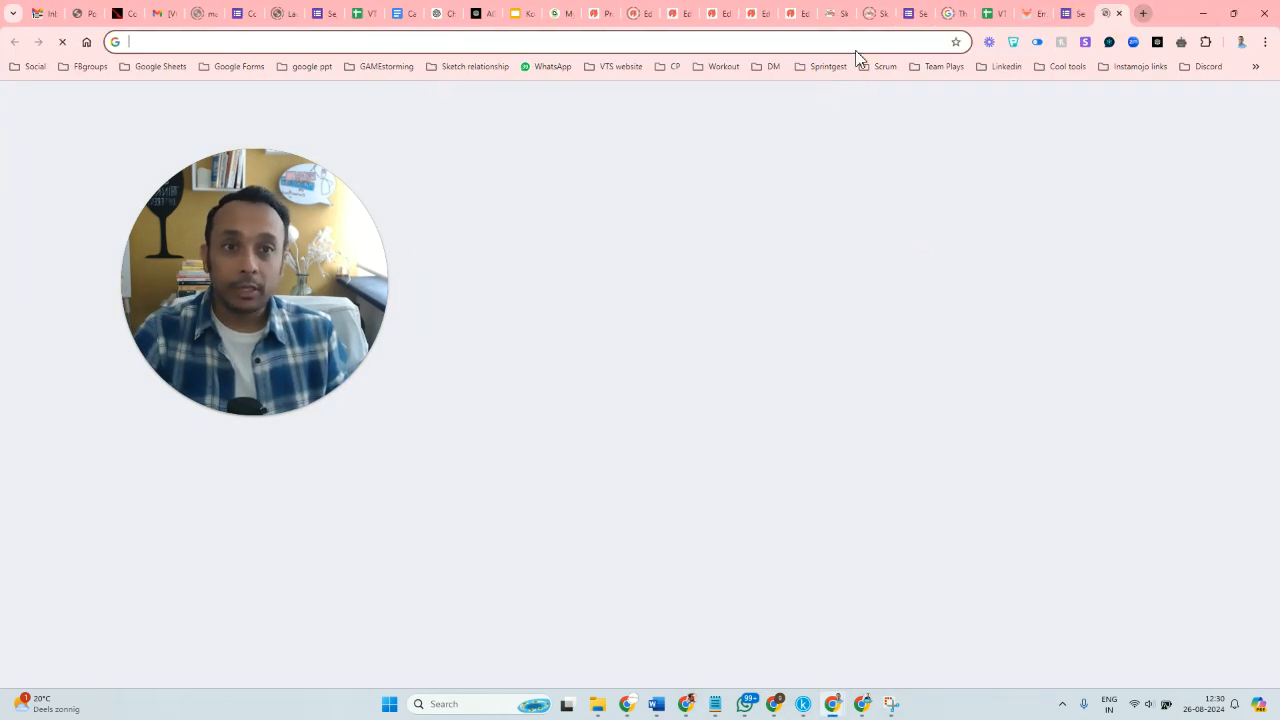
left_click(857, 43)
type("linkedin.com")
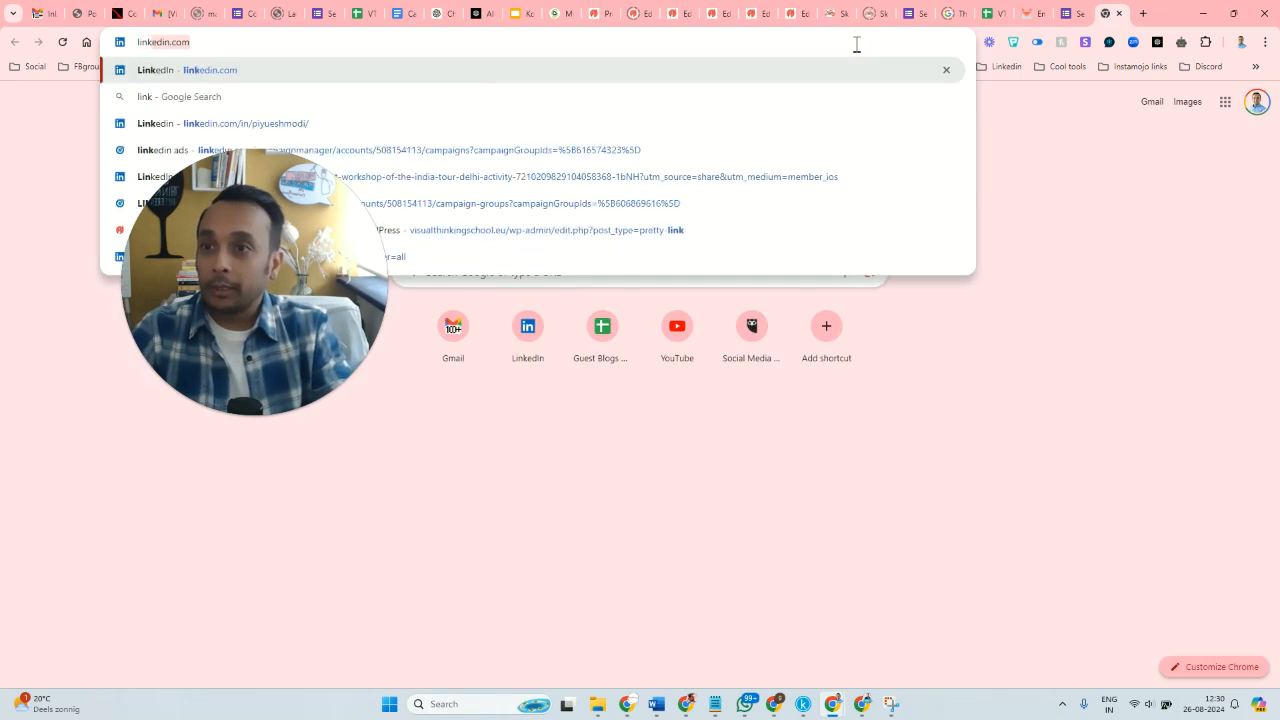
key("Return")
left_click_drag(226, 181, 1106, 287)
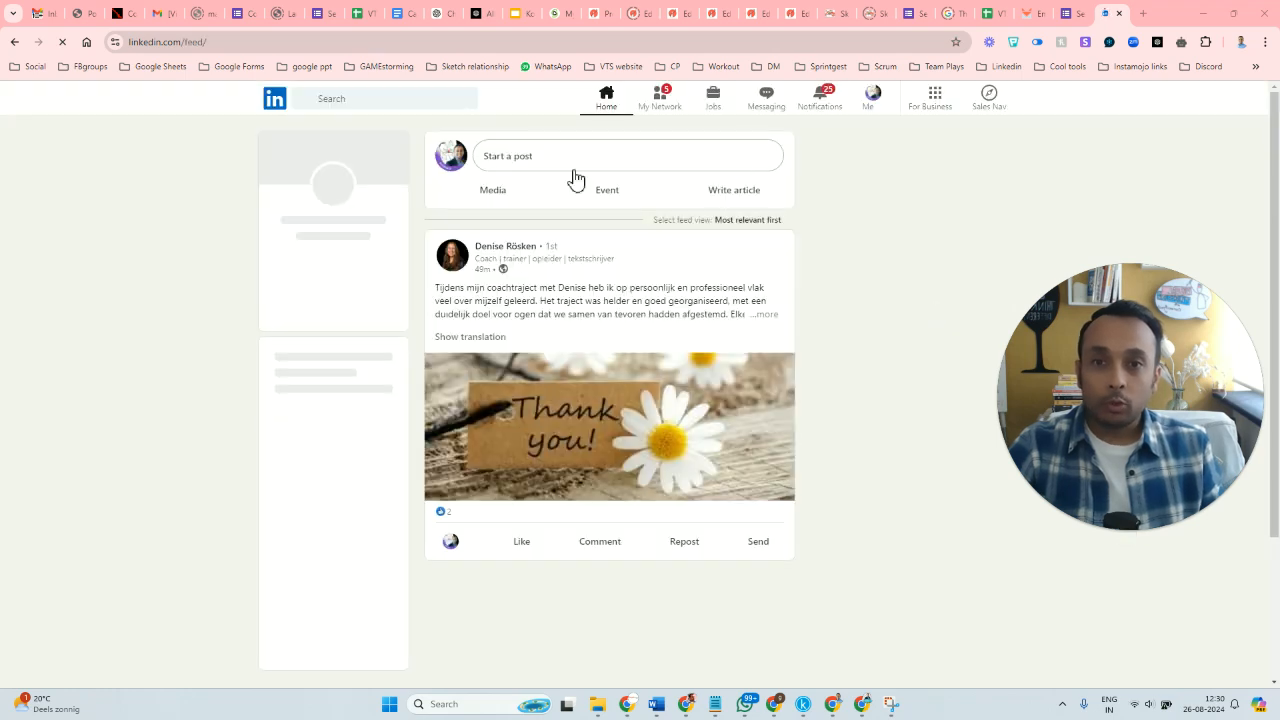
Start a LinkedIn post with media and browse to the "Add a subheading" folder in Downloads.
left_click(513, 163)
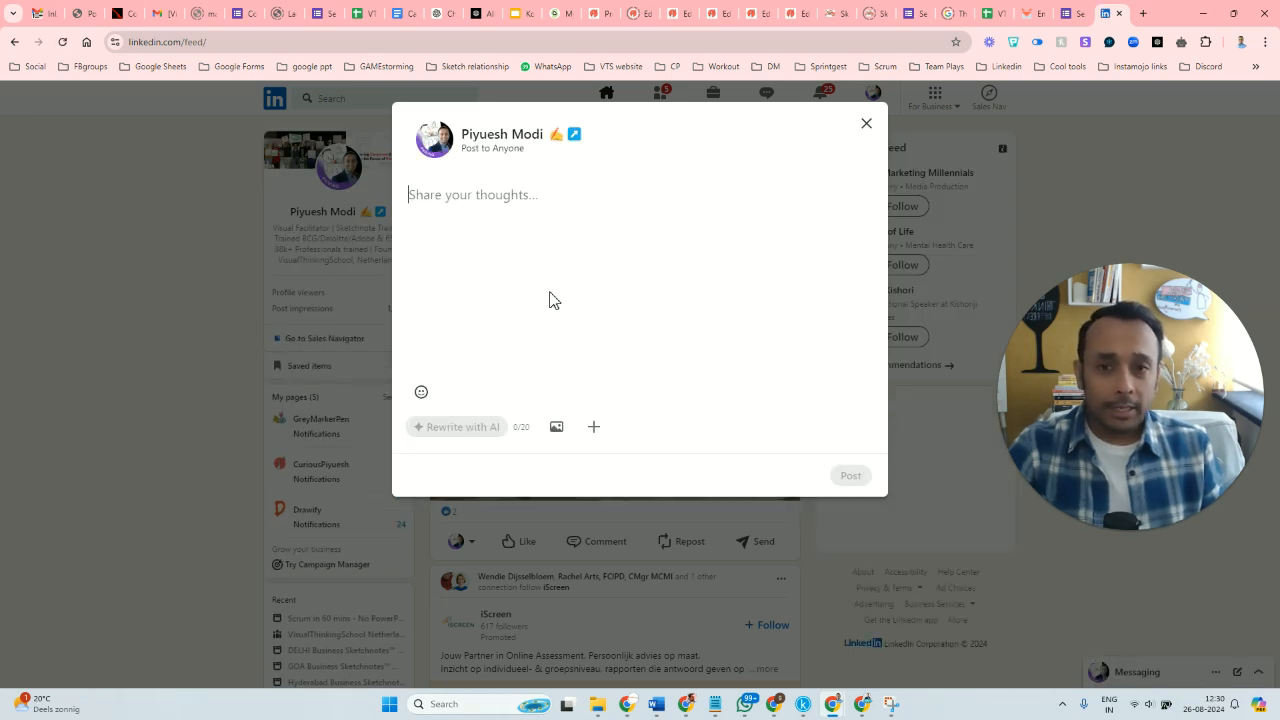
left_click(557, 428)
left_click(640, 460)
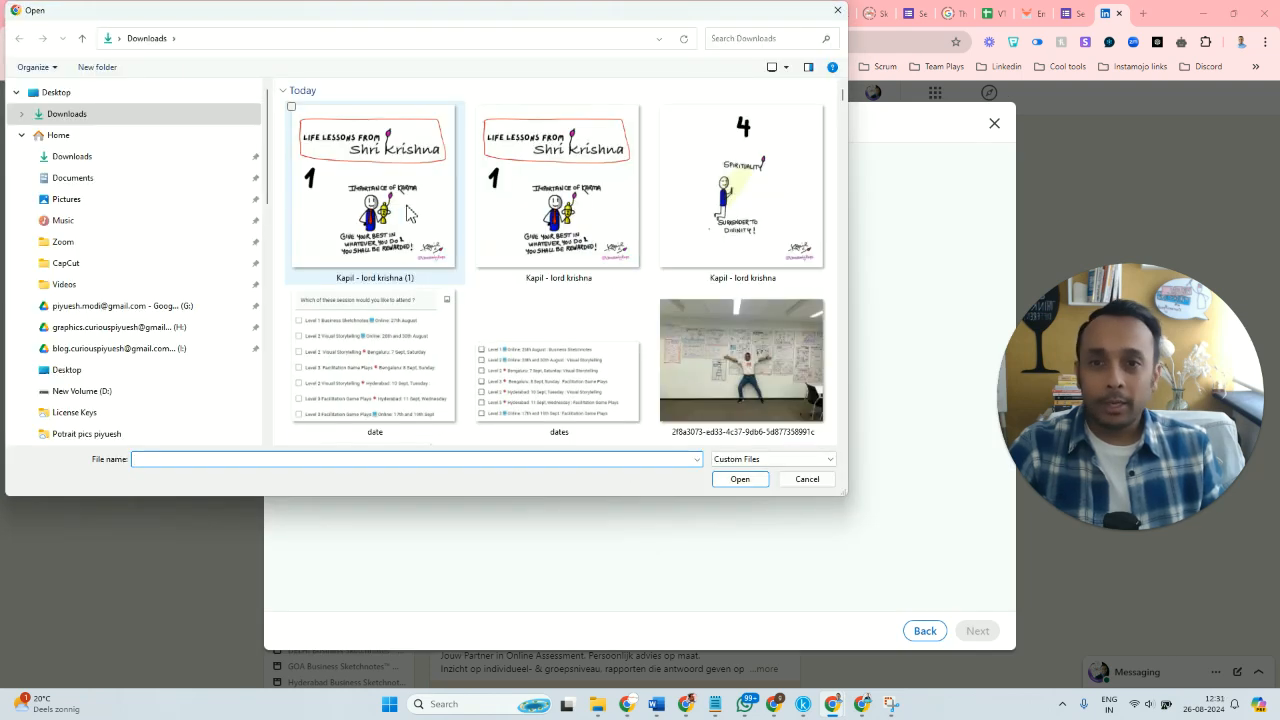
left_click(400, 215)
scroll(637, 323, "down", 5)
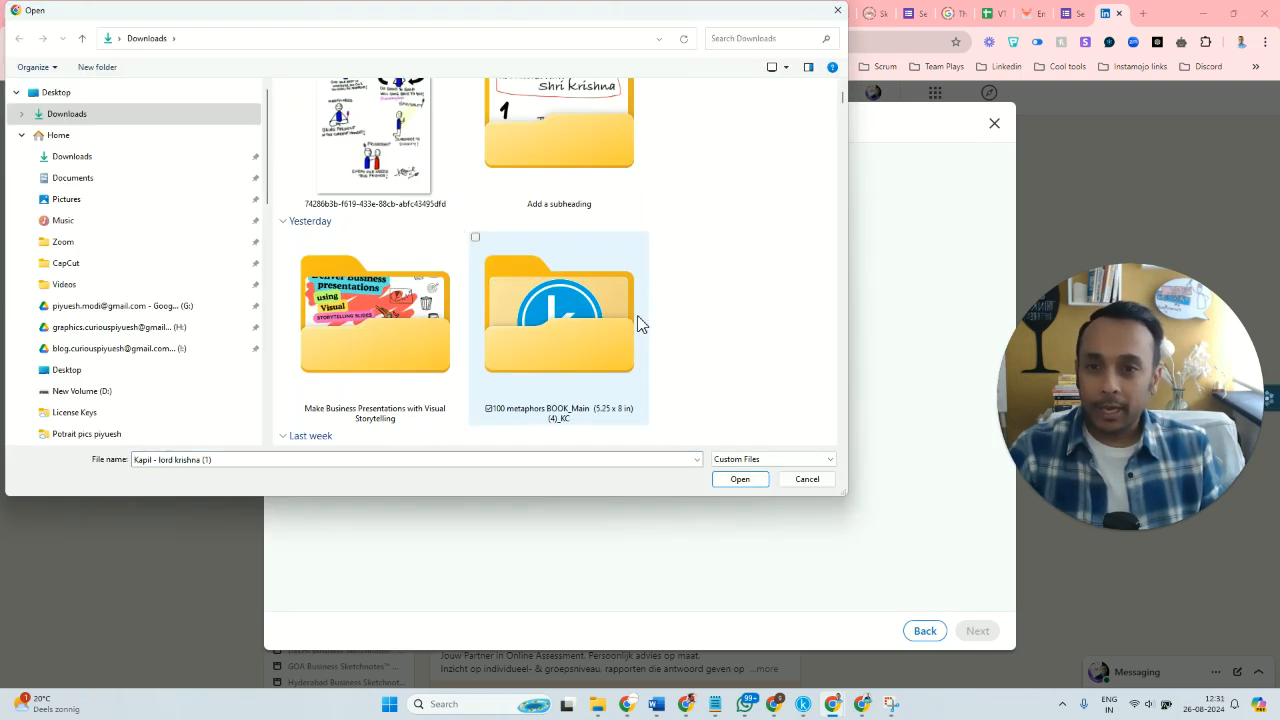
double_click(562, 155)
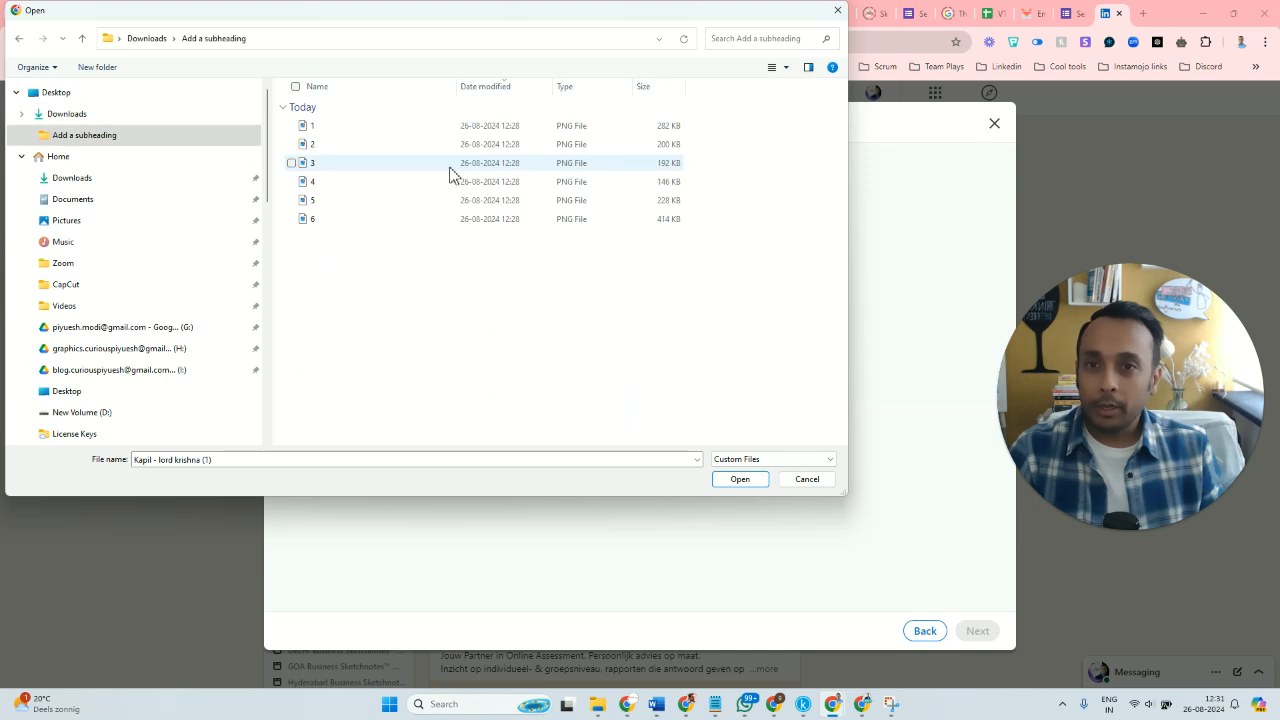
Add the PNG images 1 to 6 from the folder to the LinkedIn post.
left_click(346, 129)
left_click(330, 146, "ctrl")
left_click(326, 164, "ctrl")
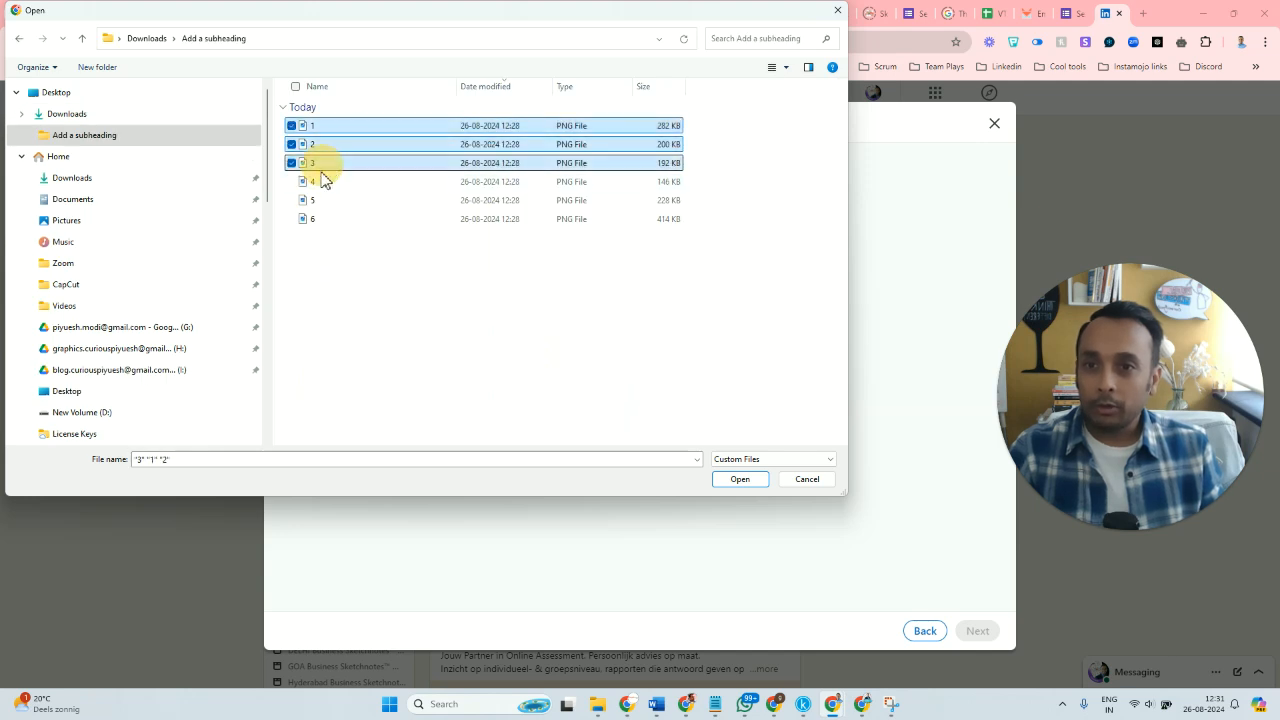
left_click(322, 182, "ctrl")
left_click(320, 200, "ctrl")
left_click(320, 218, "ctrl")
left_click(740, 480)
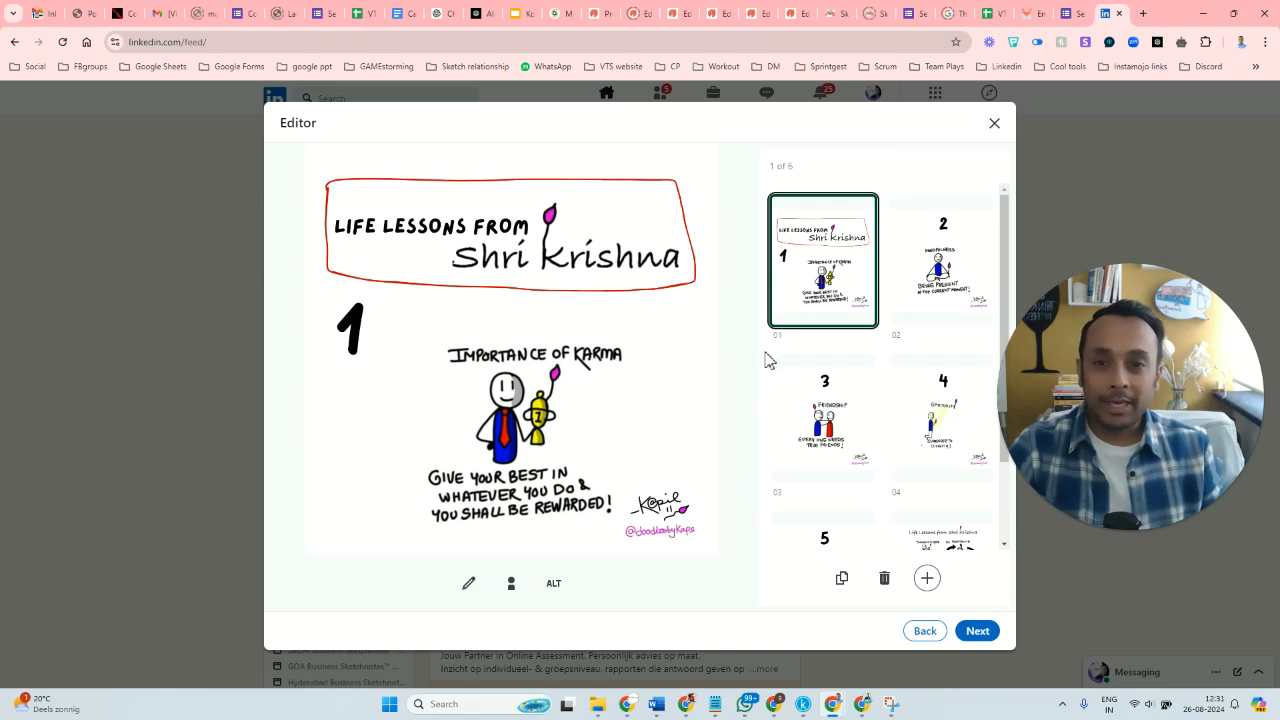
Preview the image post with all six carousel pages, and discard it without publishing.
scroll(770, 386, "down", 1)
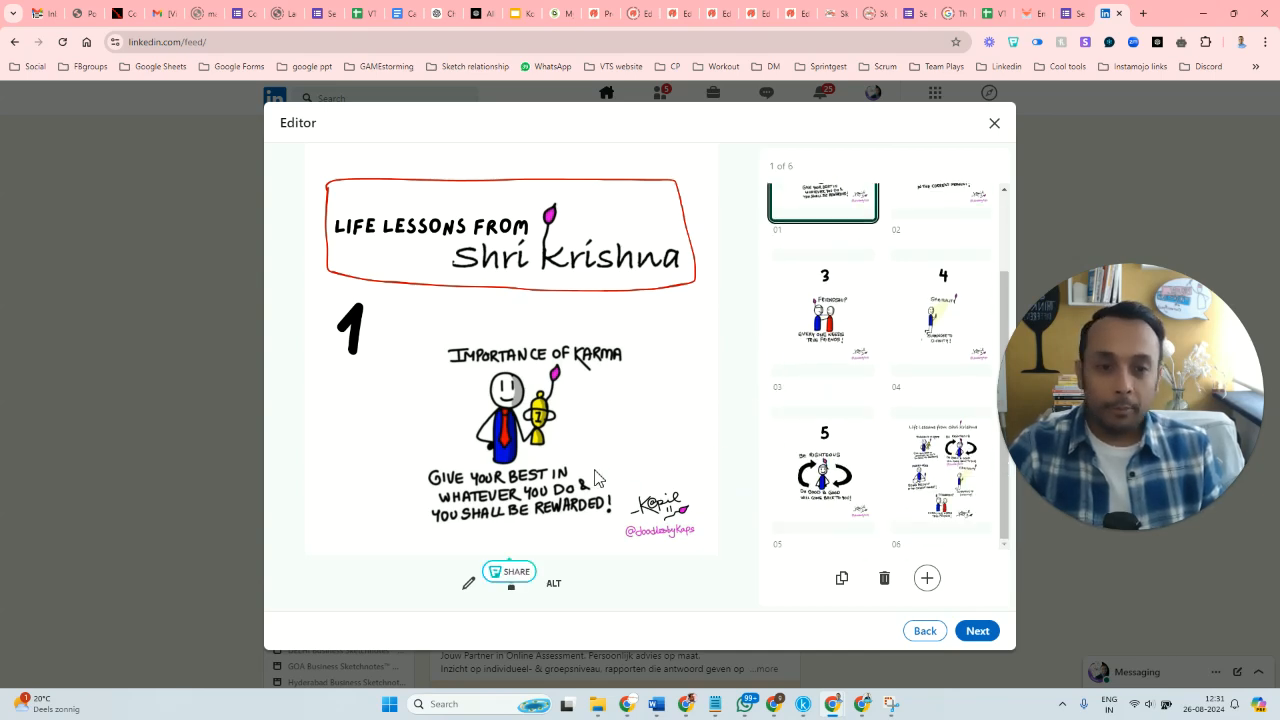
left_click(972, 630)
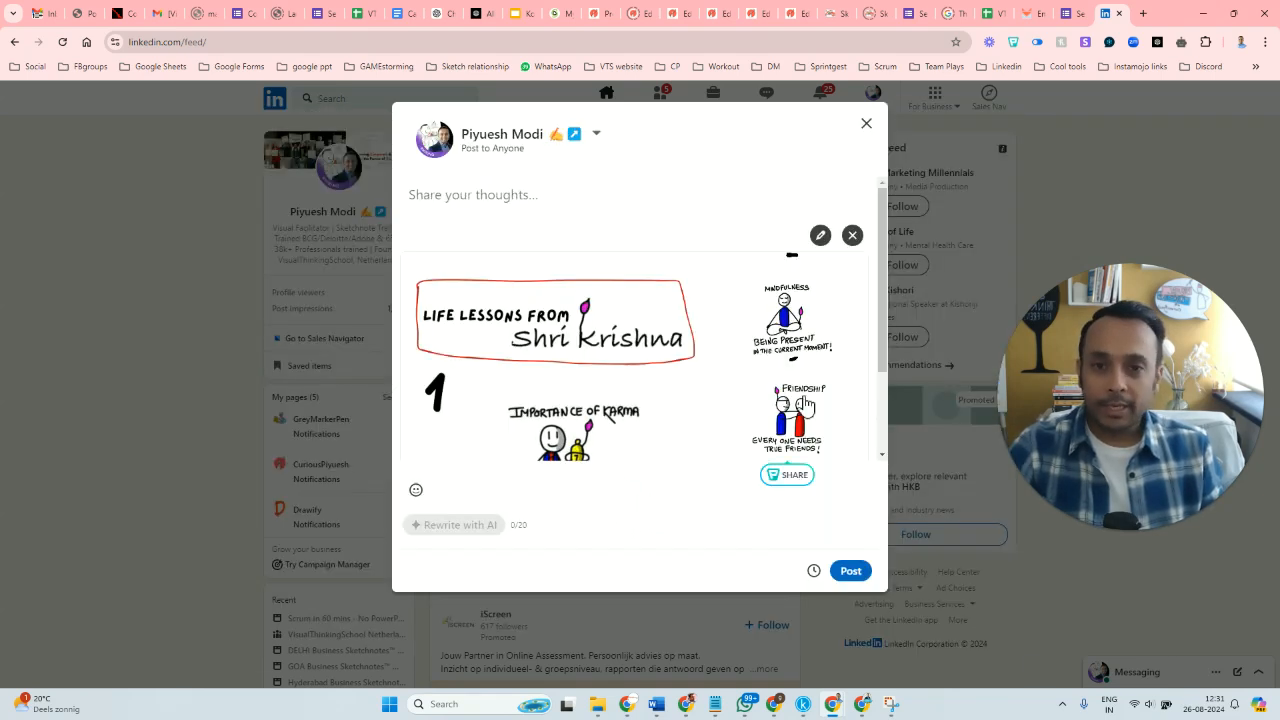
scroll(752, 316, "down", 1)
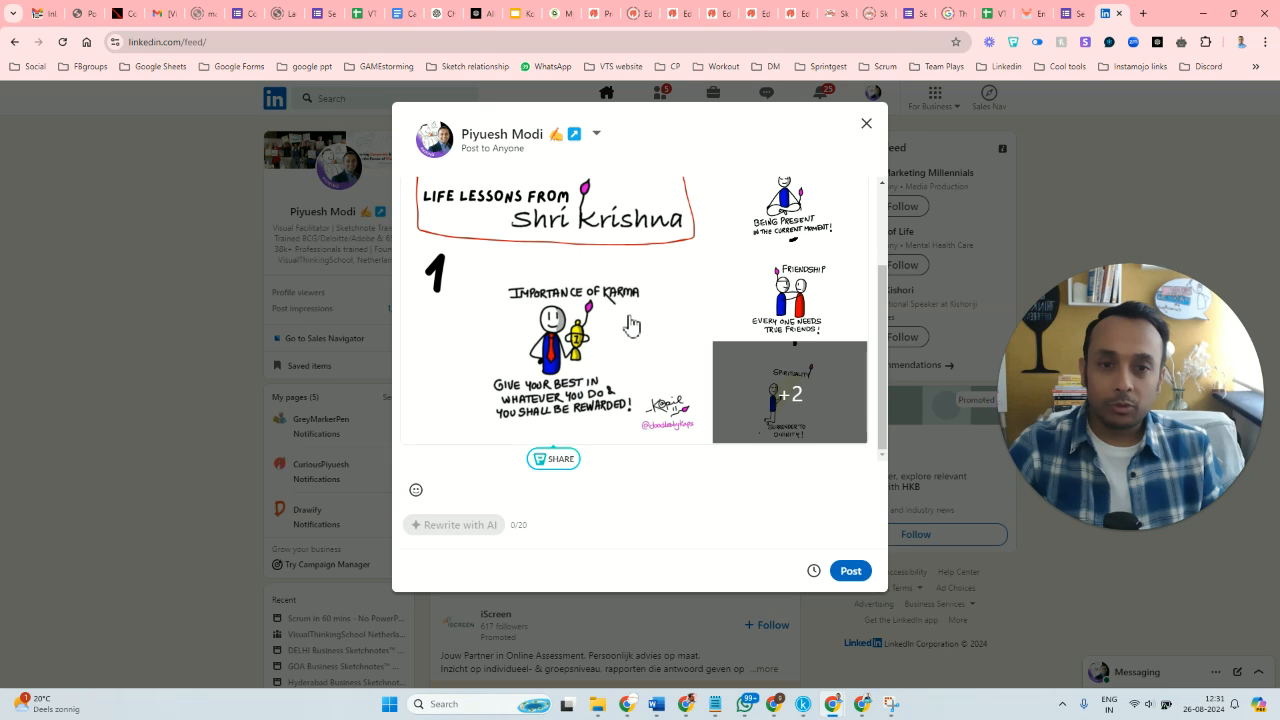
scroll(677, 380, "up", 1)
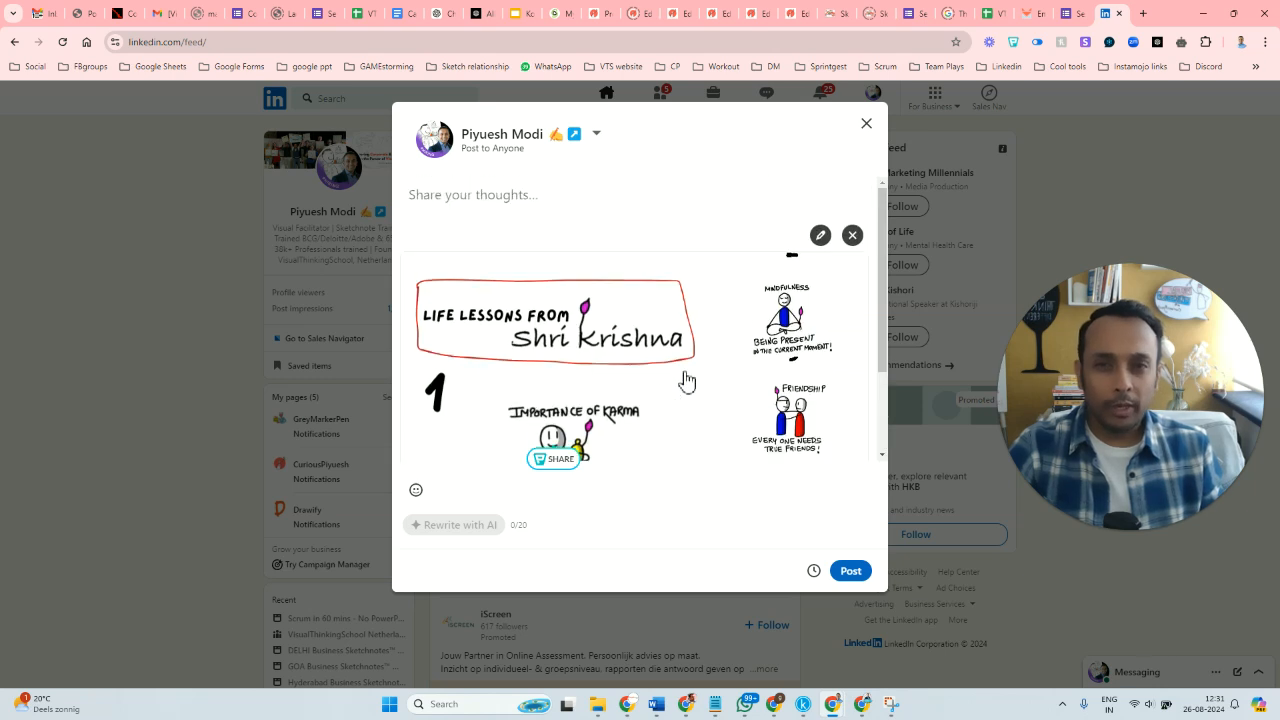
left_click(866, 123)
left_click(634, 310)
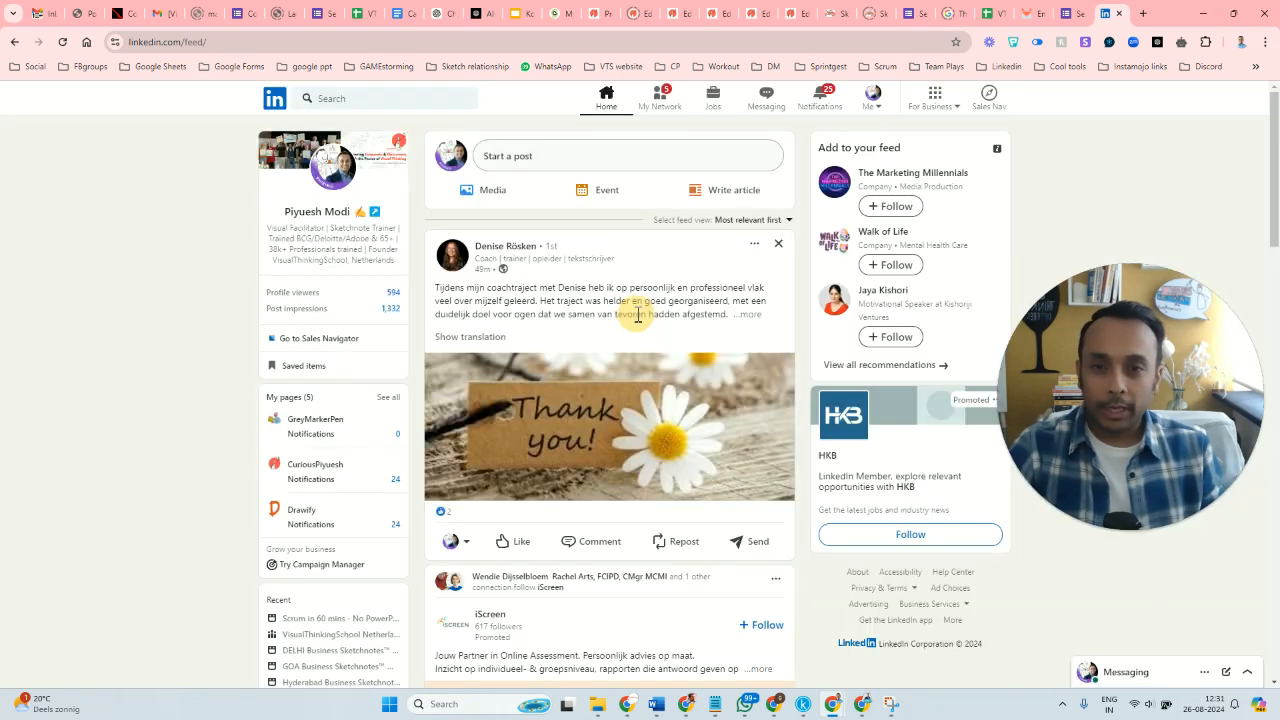
Start a new LinkedIn post with a document attachment, look through the file chooser and close it without picking a file.
left_click(549, 160)
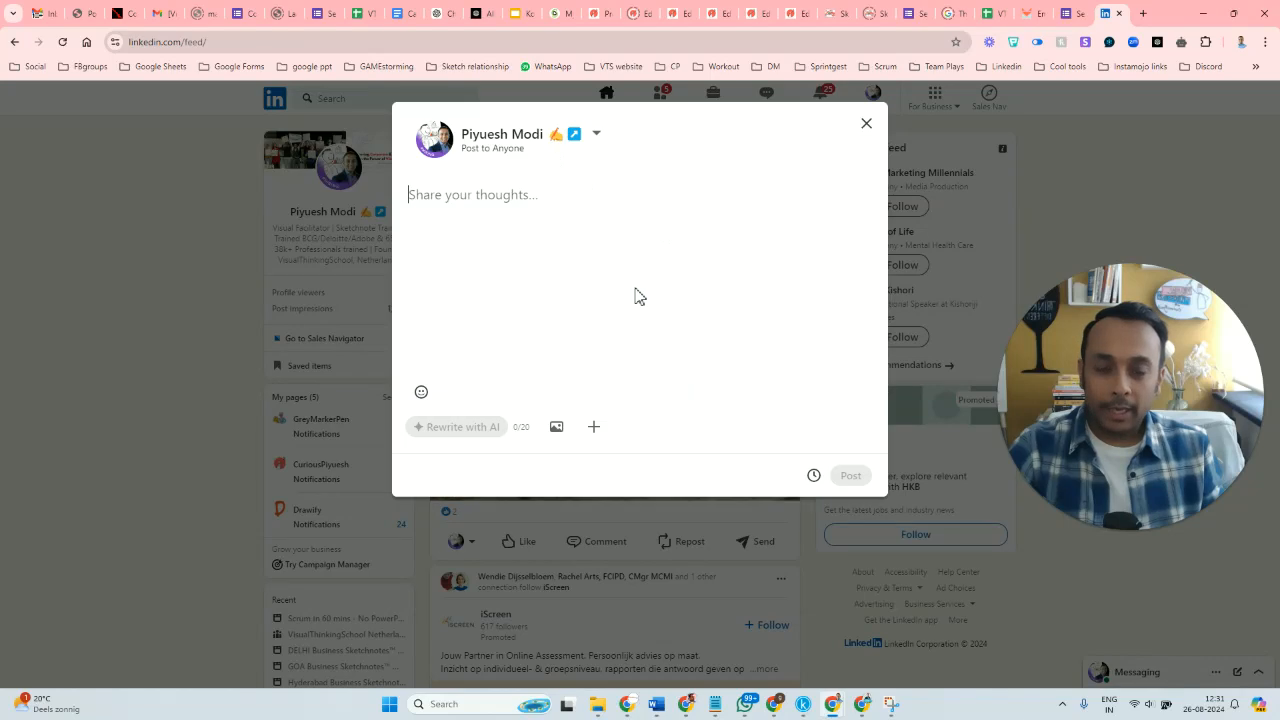
left_click(593, 432)
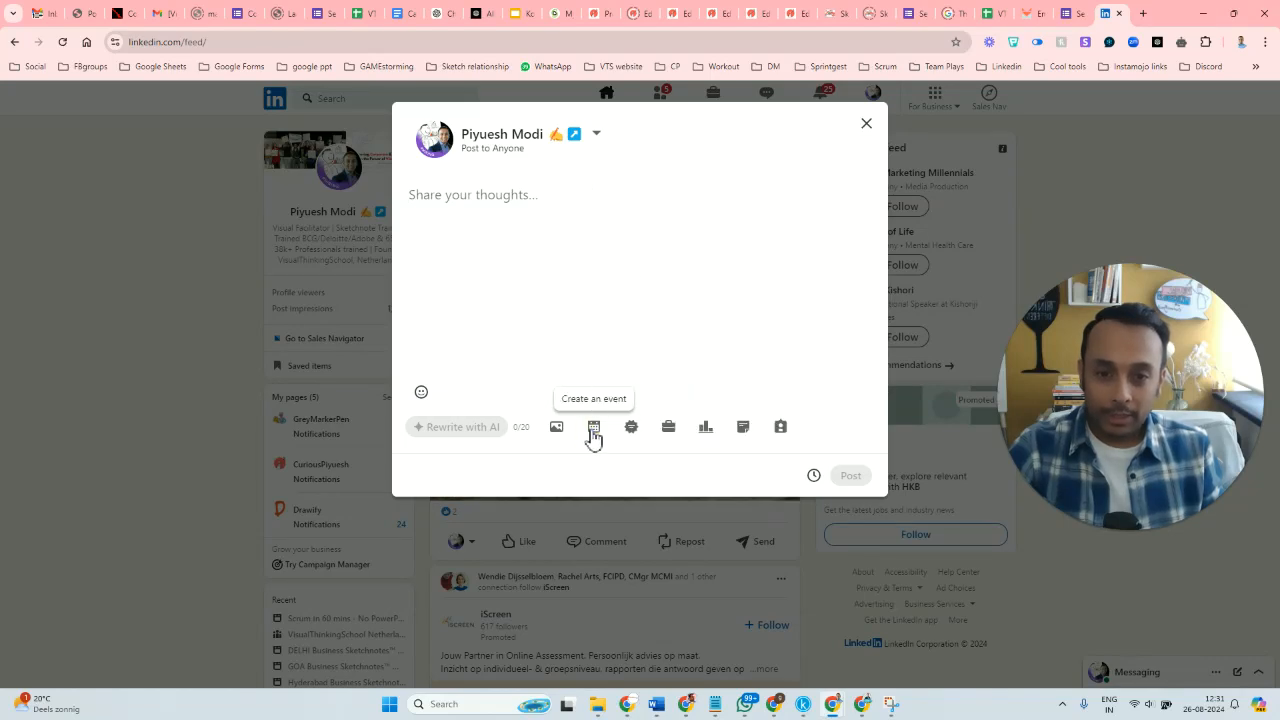
left_click(740, 432)
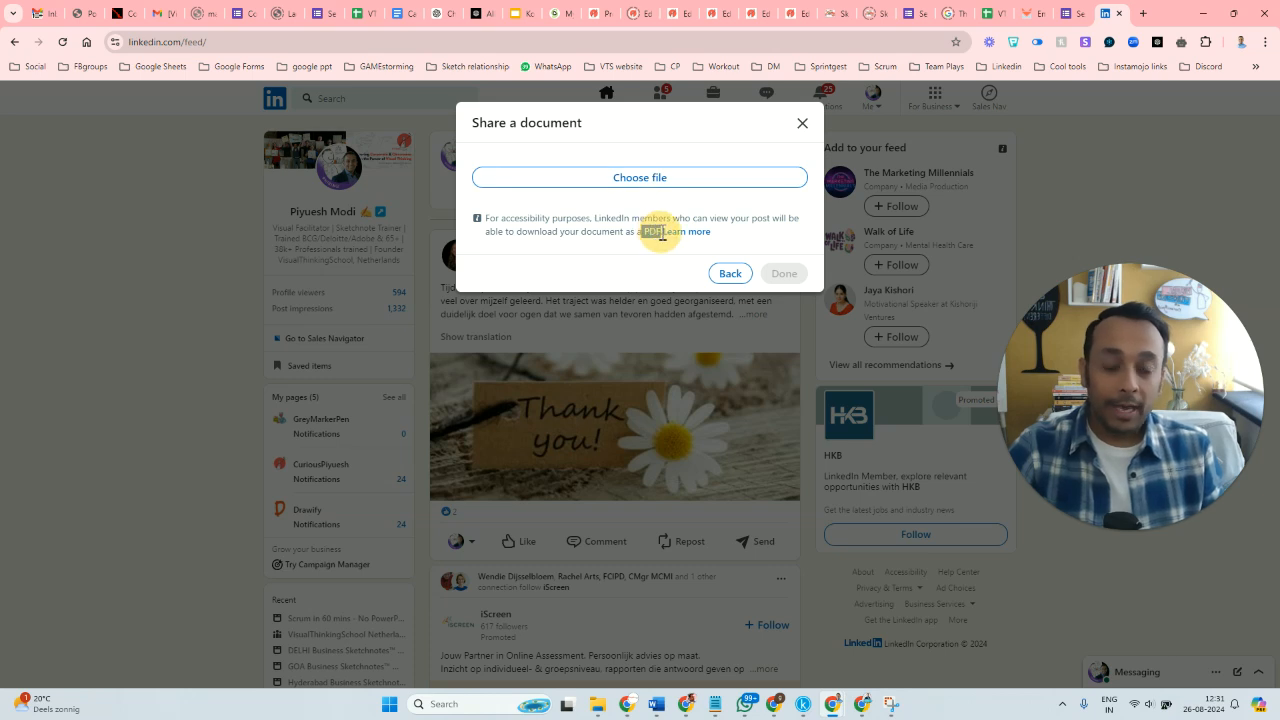
left_click(664, 180)
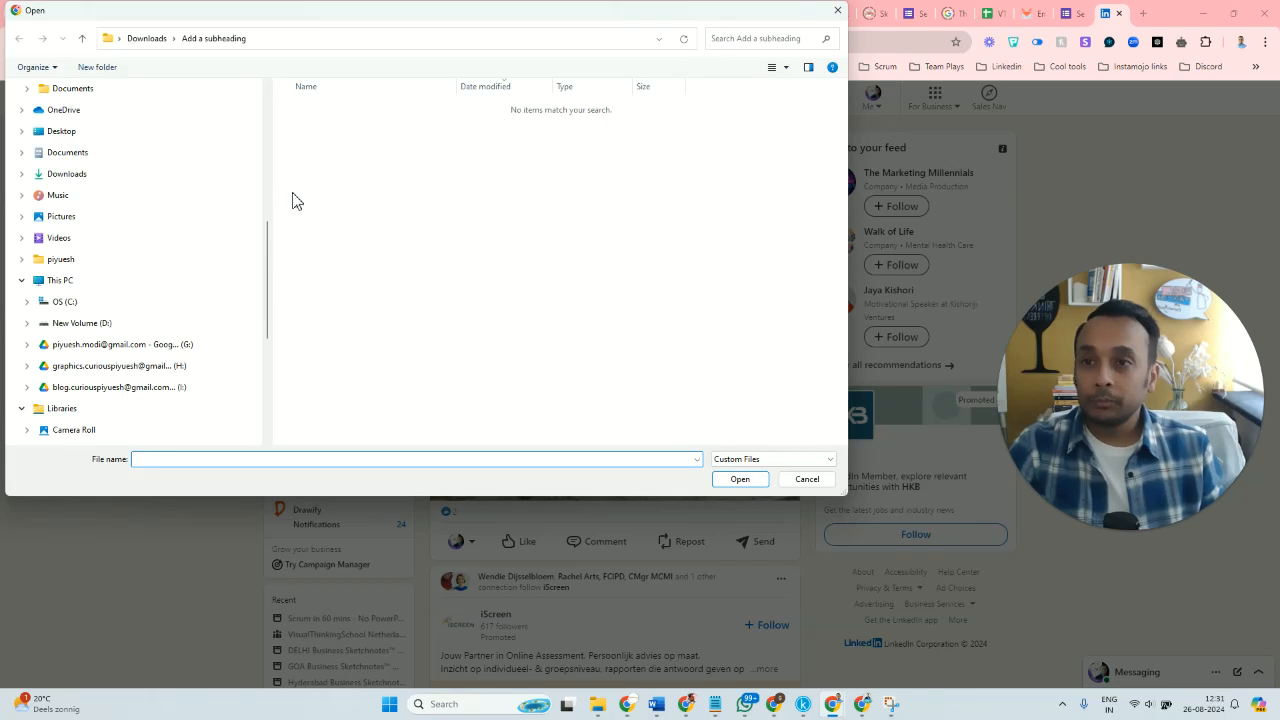
left_click_drag(267, 247, 251, 283)
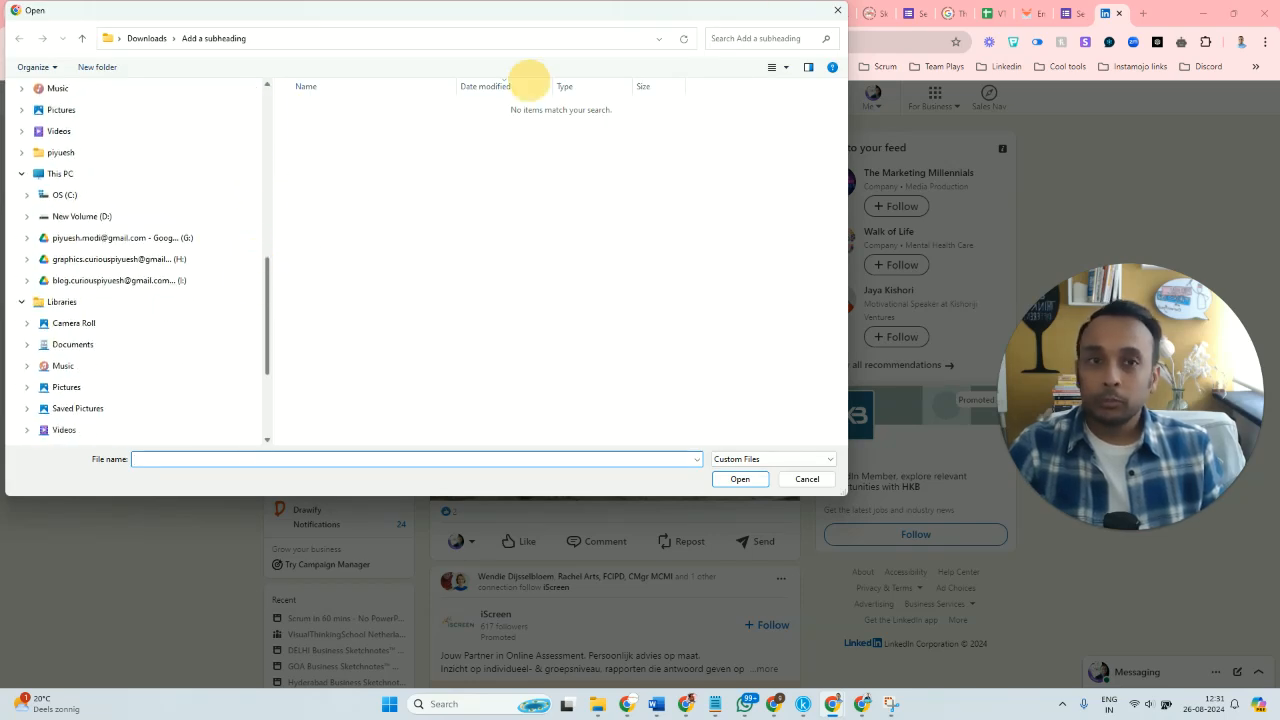
left_click(837, 10)
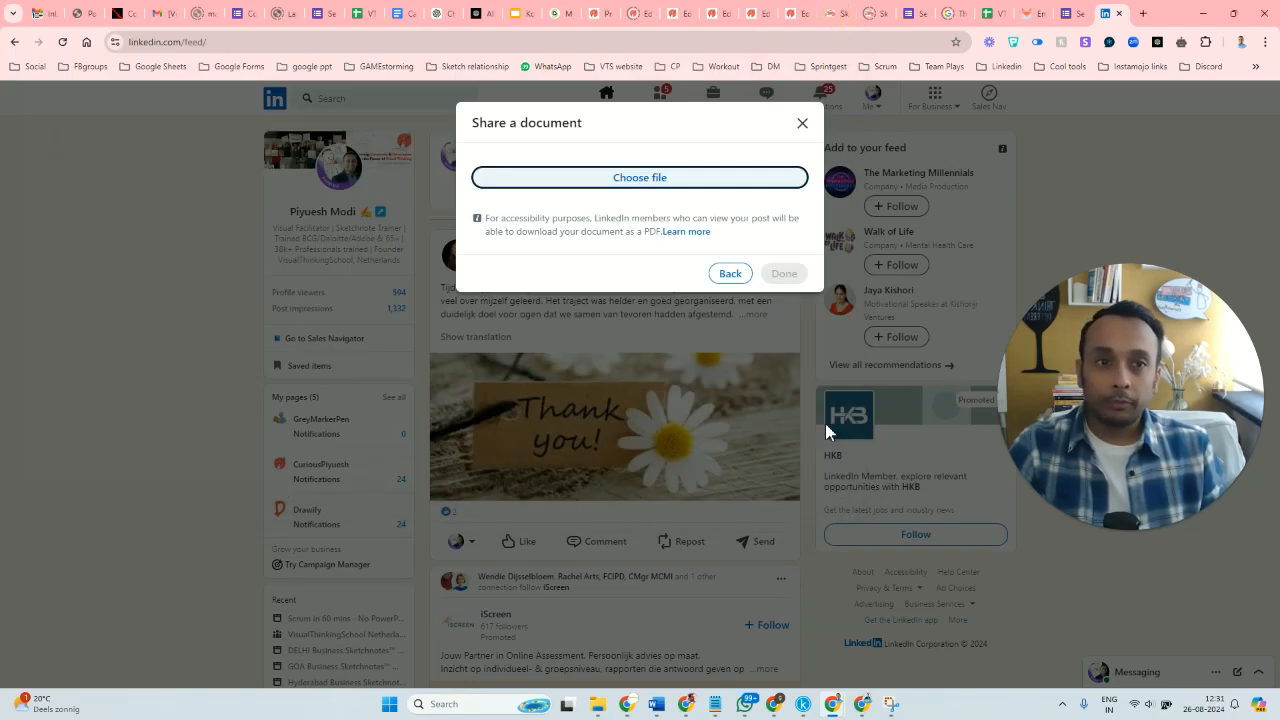
Download all 7 pages of the Canva design as PDF Standard and return to LinkedIn's document sharing dialog.
left_click(775, 714)
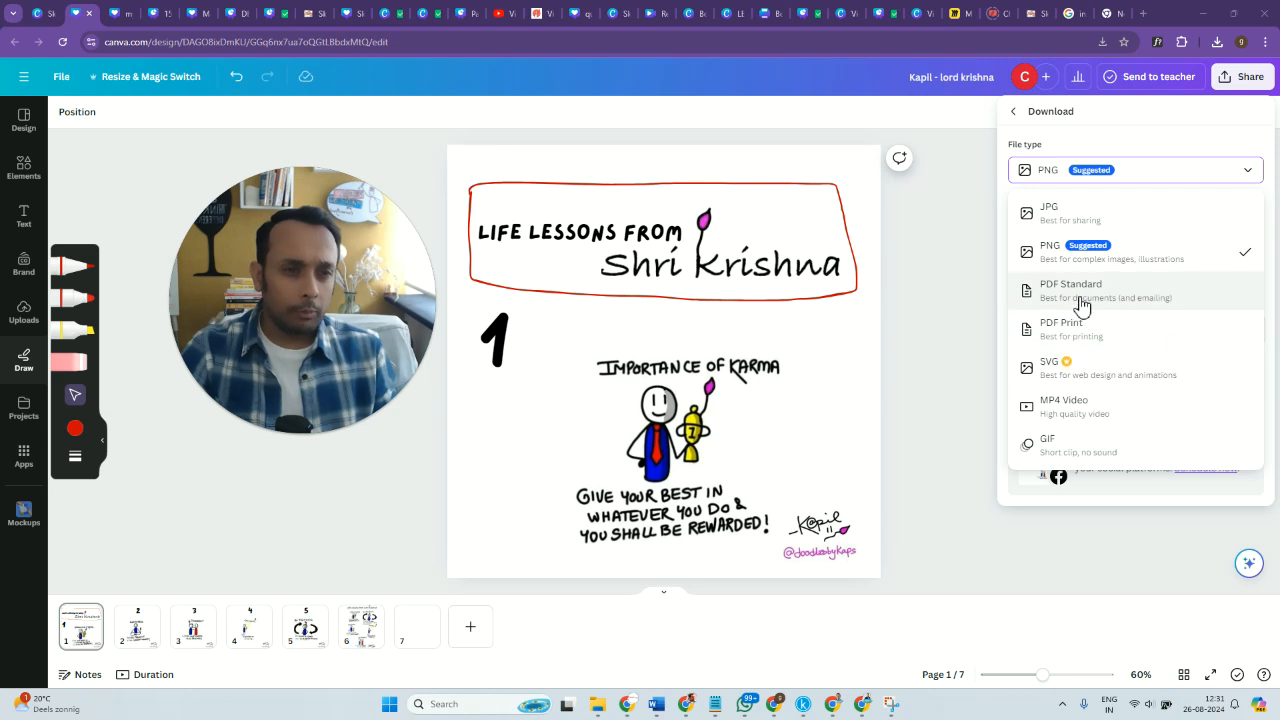
left_click(1083, 291)
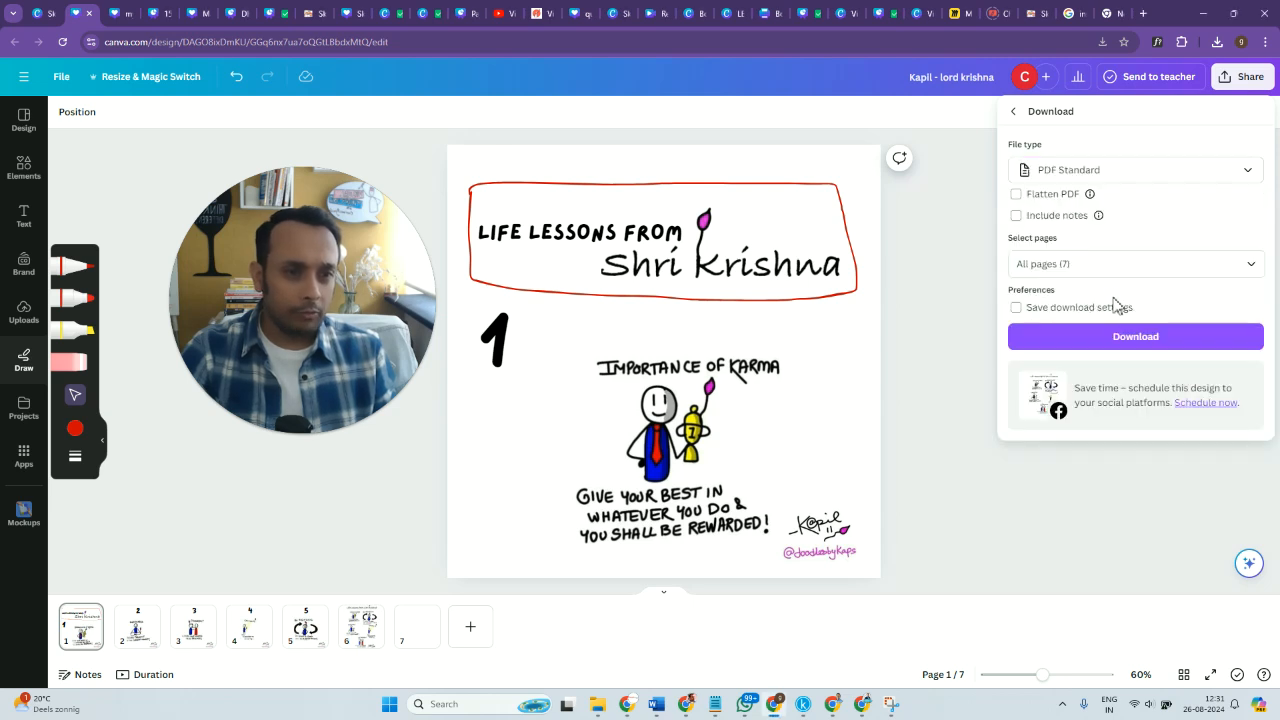
left_click(1146, 339)
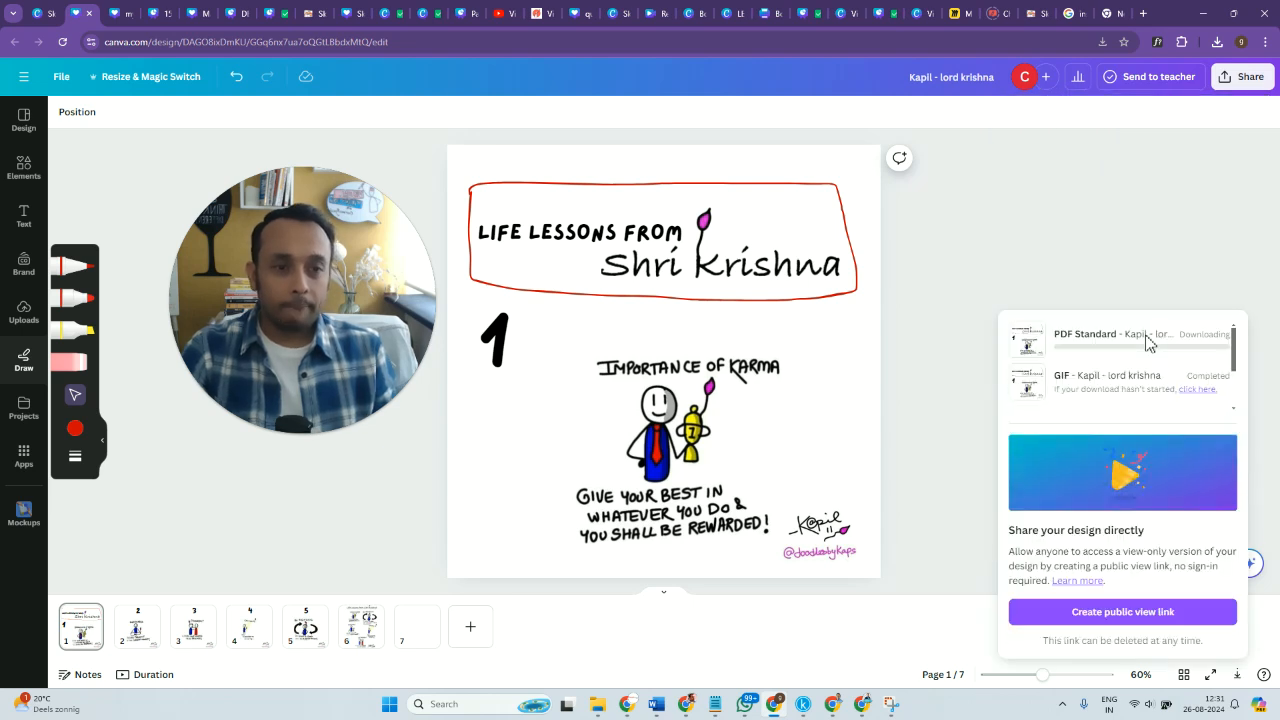
mouse_move(835, 712)
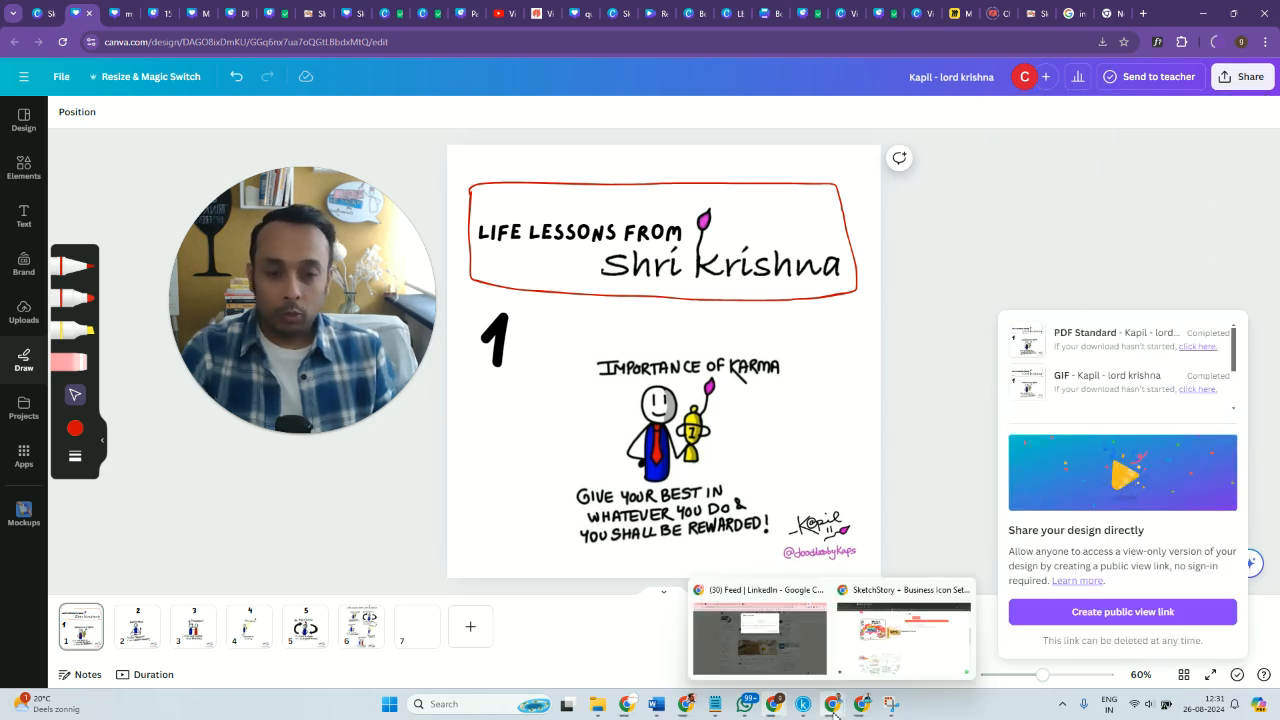
left_click(768, 645)
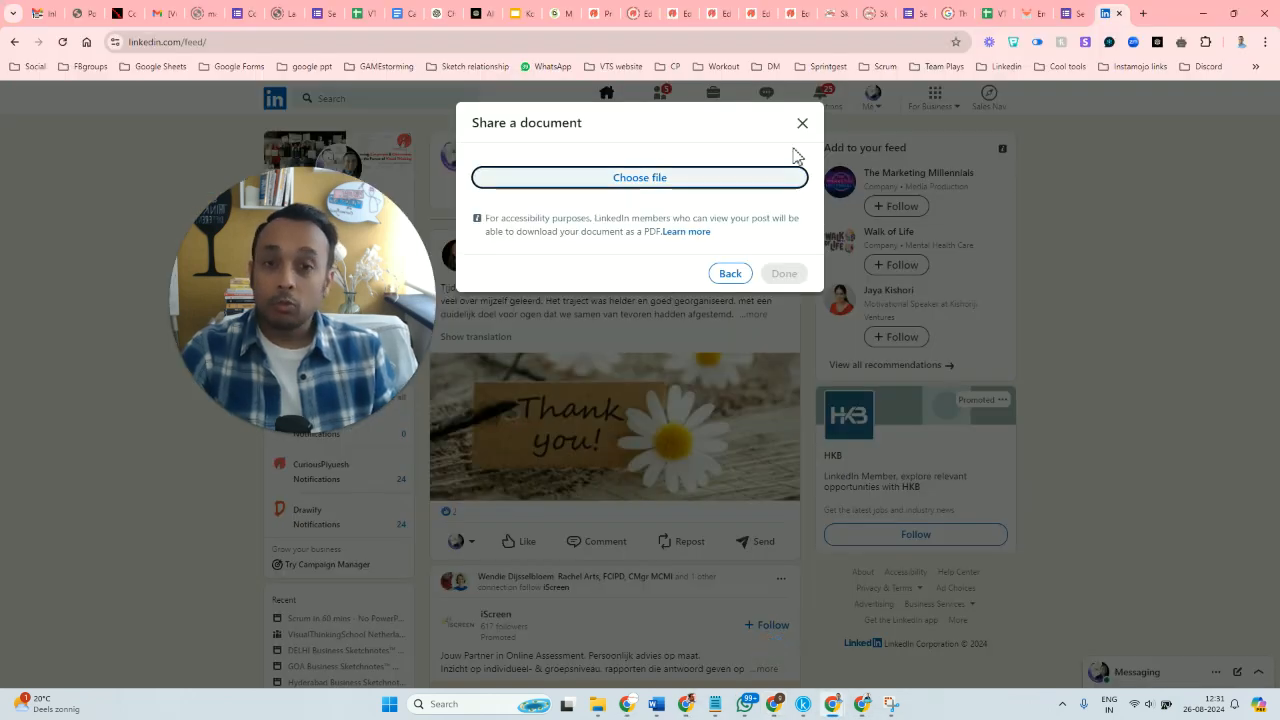
Choose the Lord Krishna PDF from the Downloads folder as the document to share on LinkedIn.
left_click(634, 181)
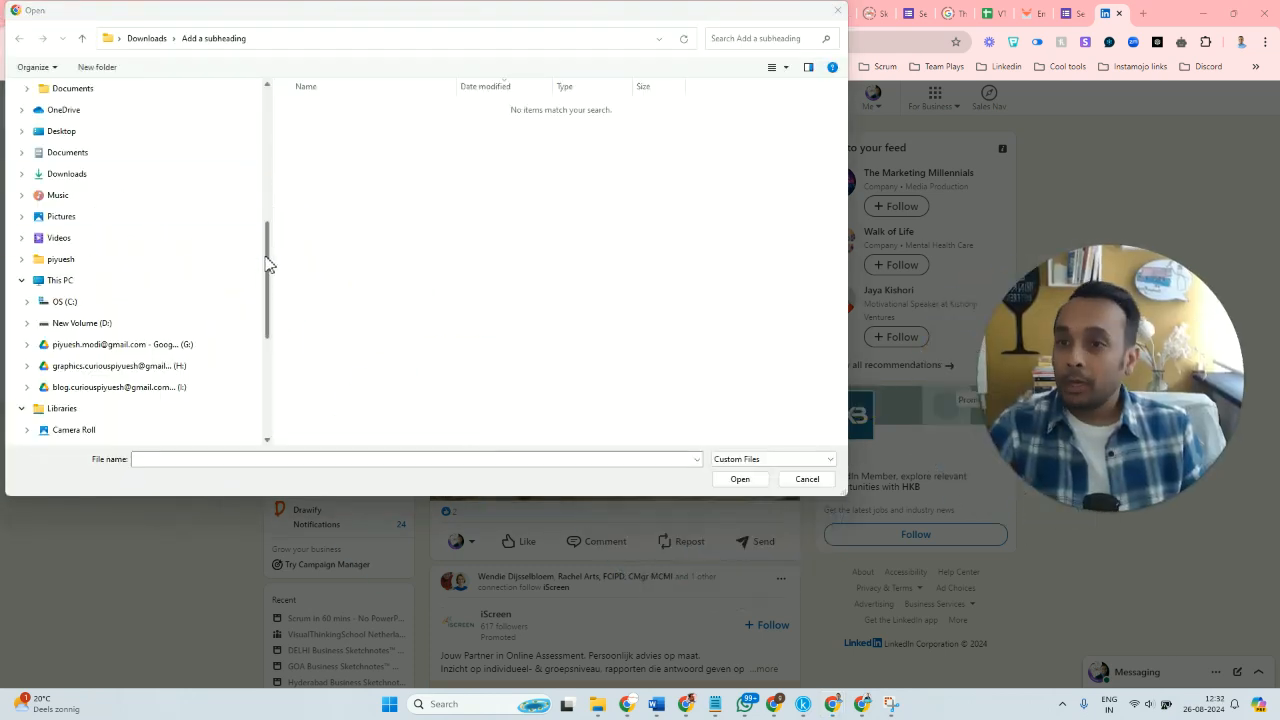
left_click_drag(266, 263, 267, 120)
left_click(76, 138)
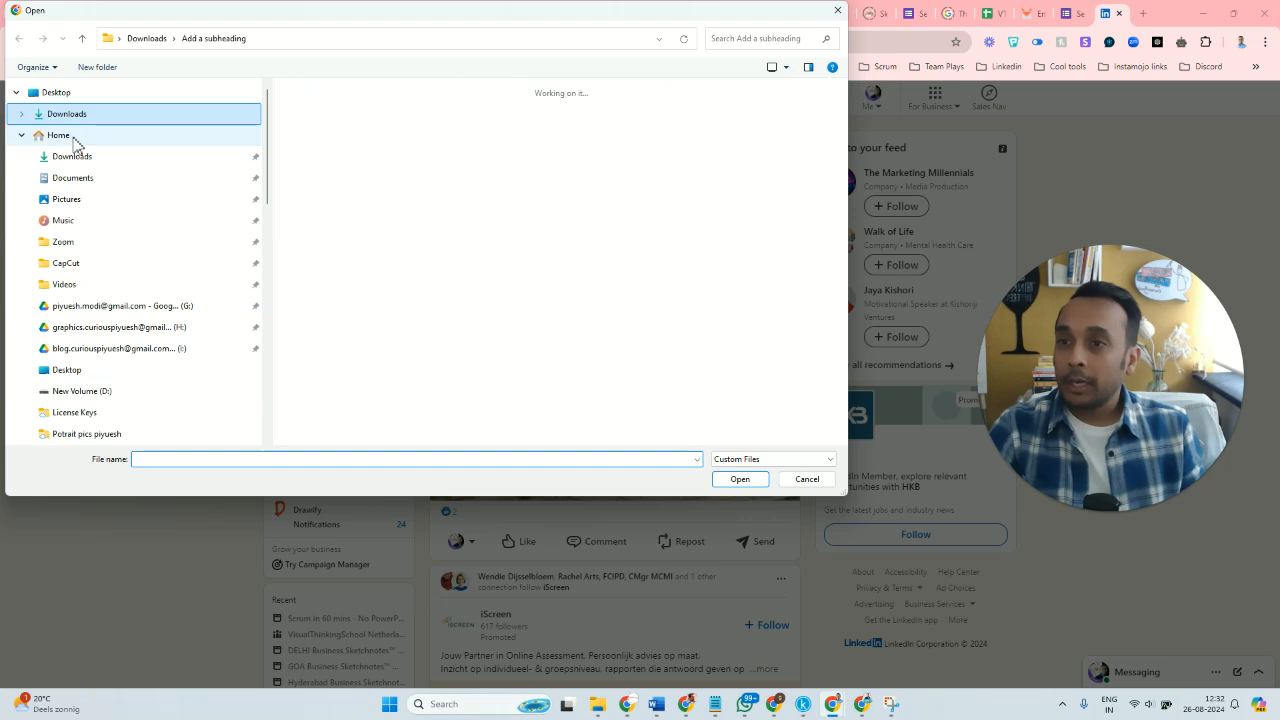
left_click(375, 200)
left_click(740, 479)
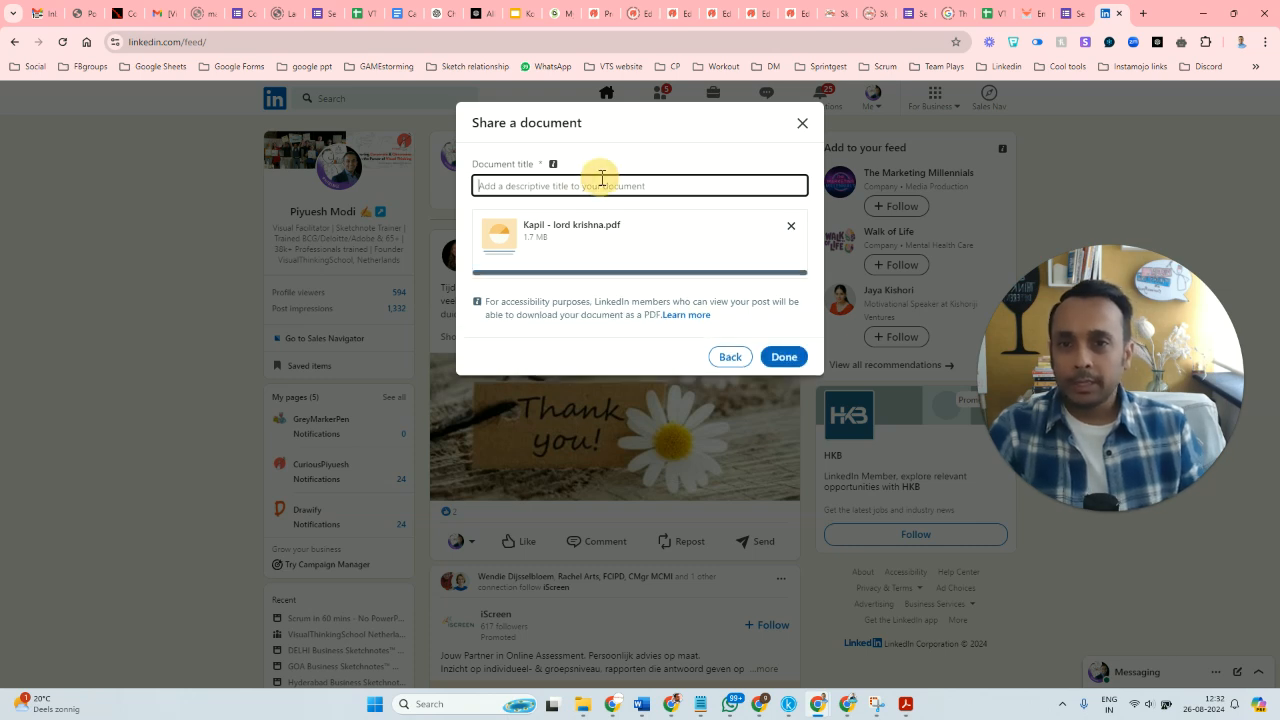
Title the document "Lessons from Lord Krishna" and attach it to the post.
type("Lessons ")
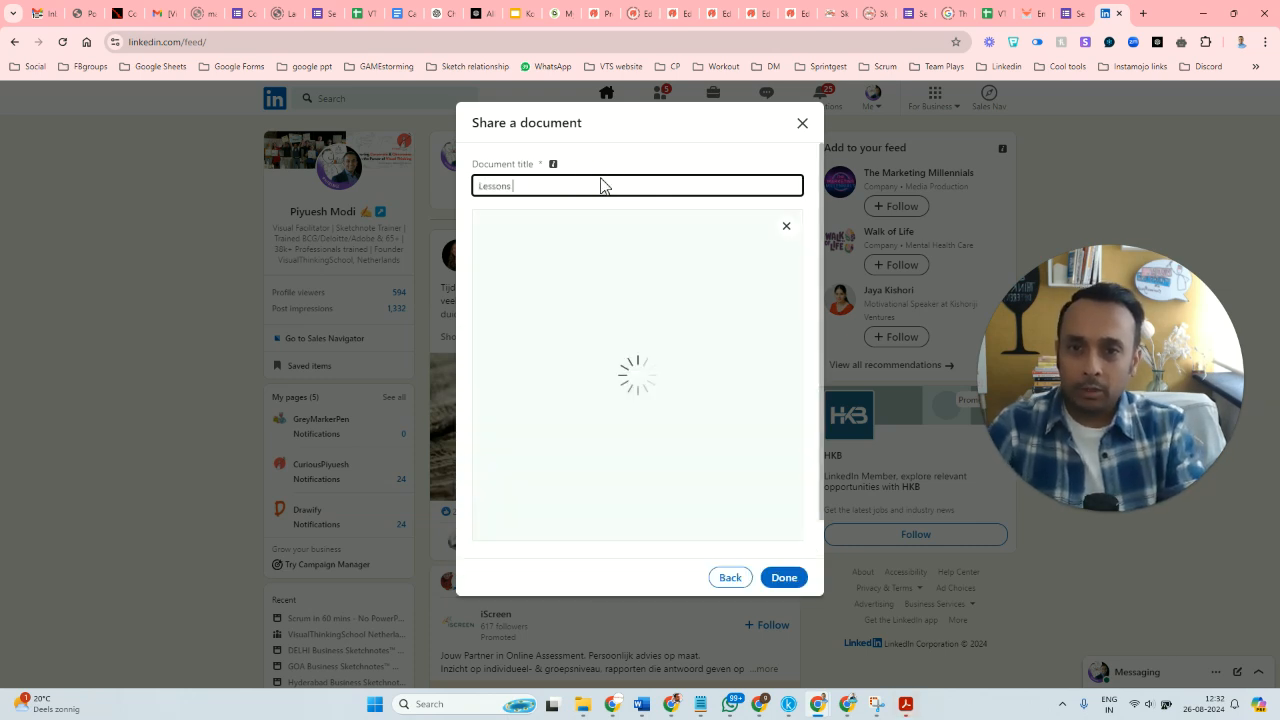
type("from Lord Krishna")
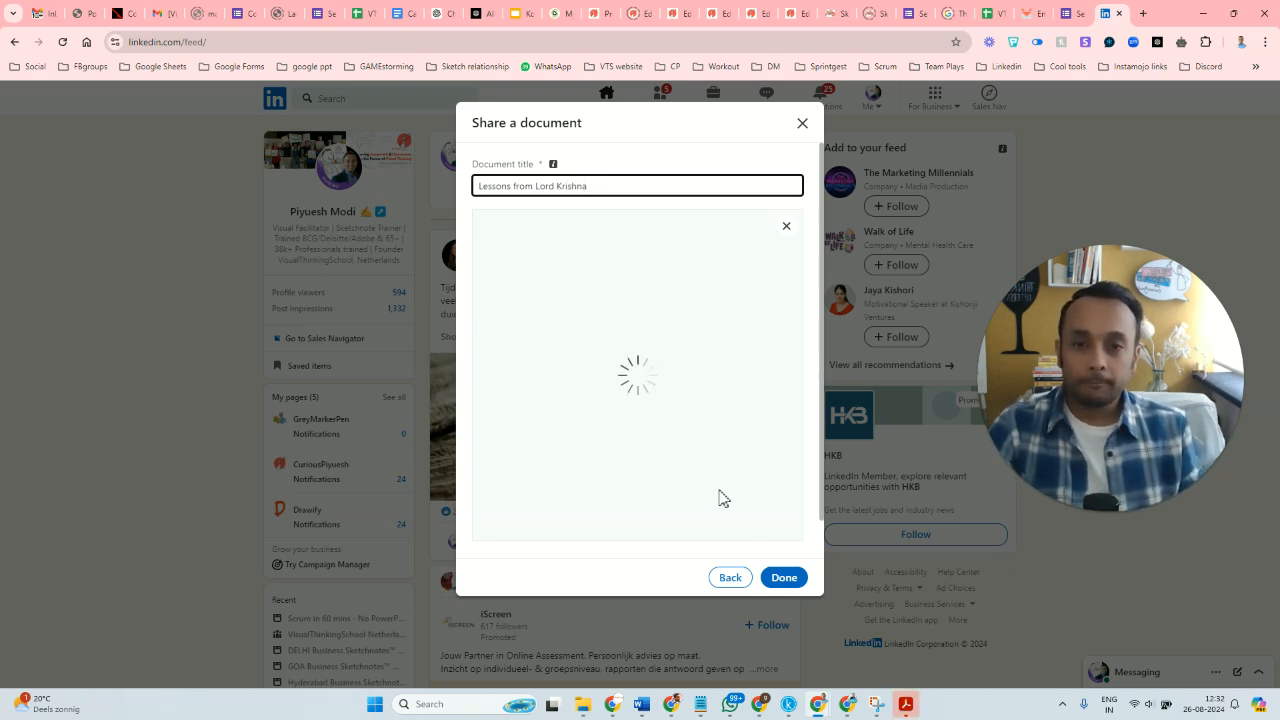
left_click(784, 578)
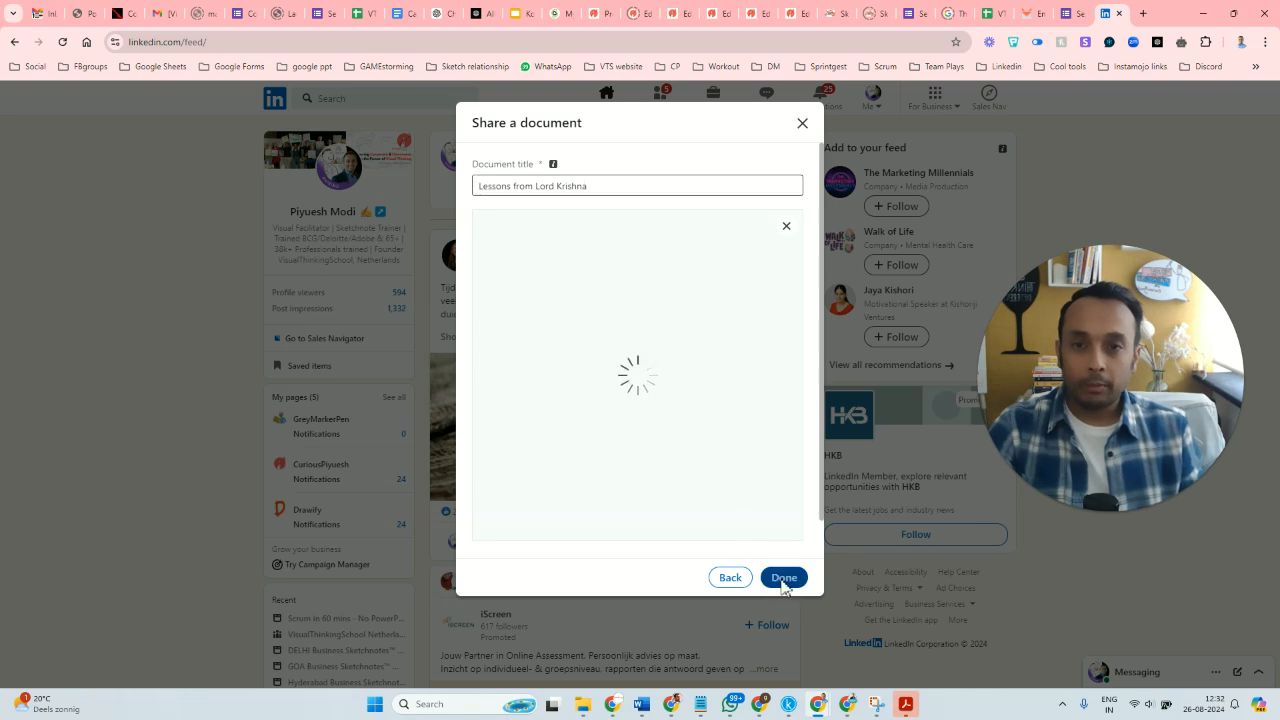
scroll(715, 440, "down", 3)
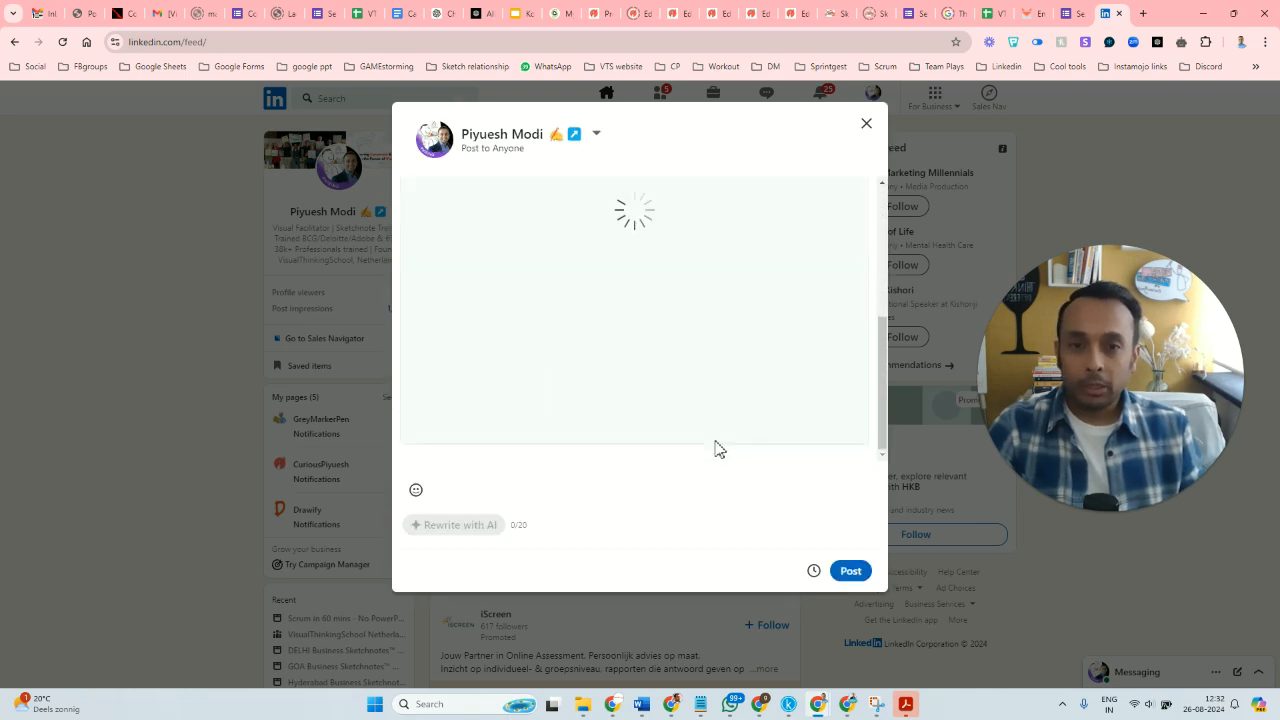
scroll(715, 449, "up", 3)
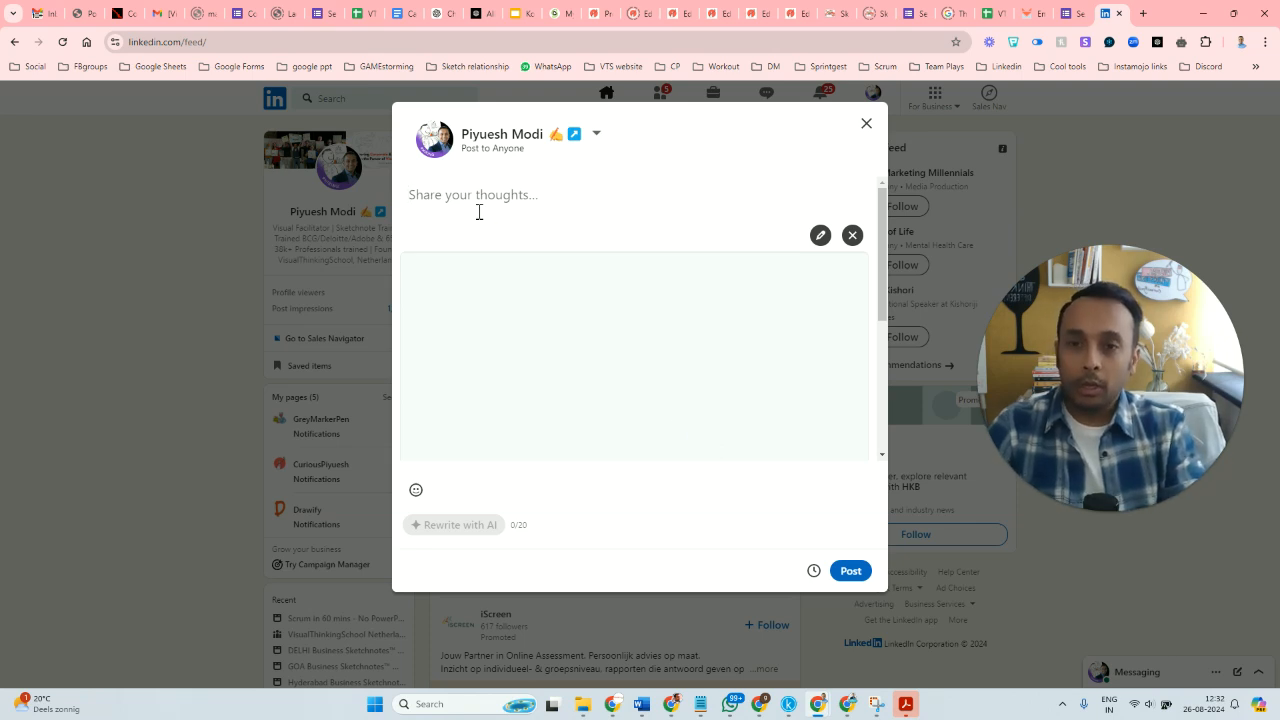
type("aharing")
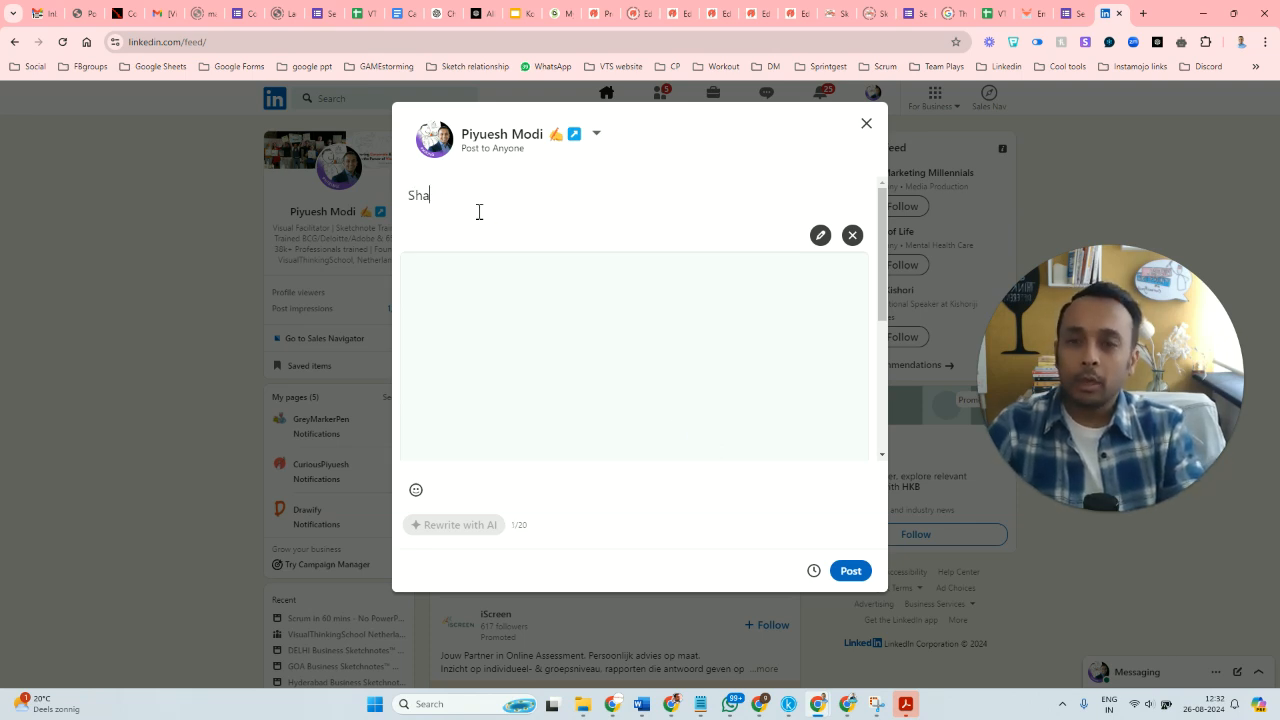
key("BackSpace")
key("BackSpace")
key("BackSpace")
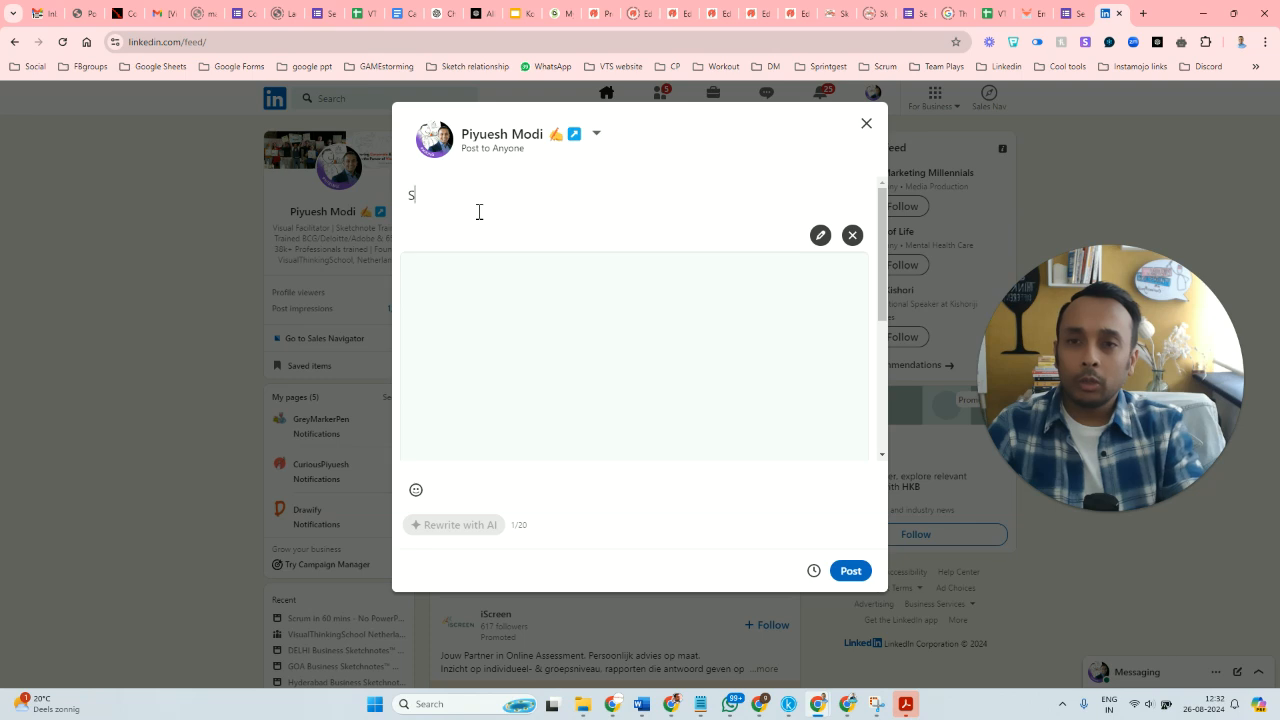
Begin the post text with "On the day of Janmashtami, sharing a".
type("day of ")
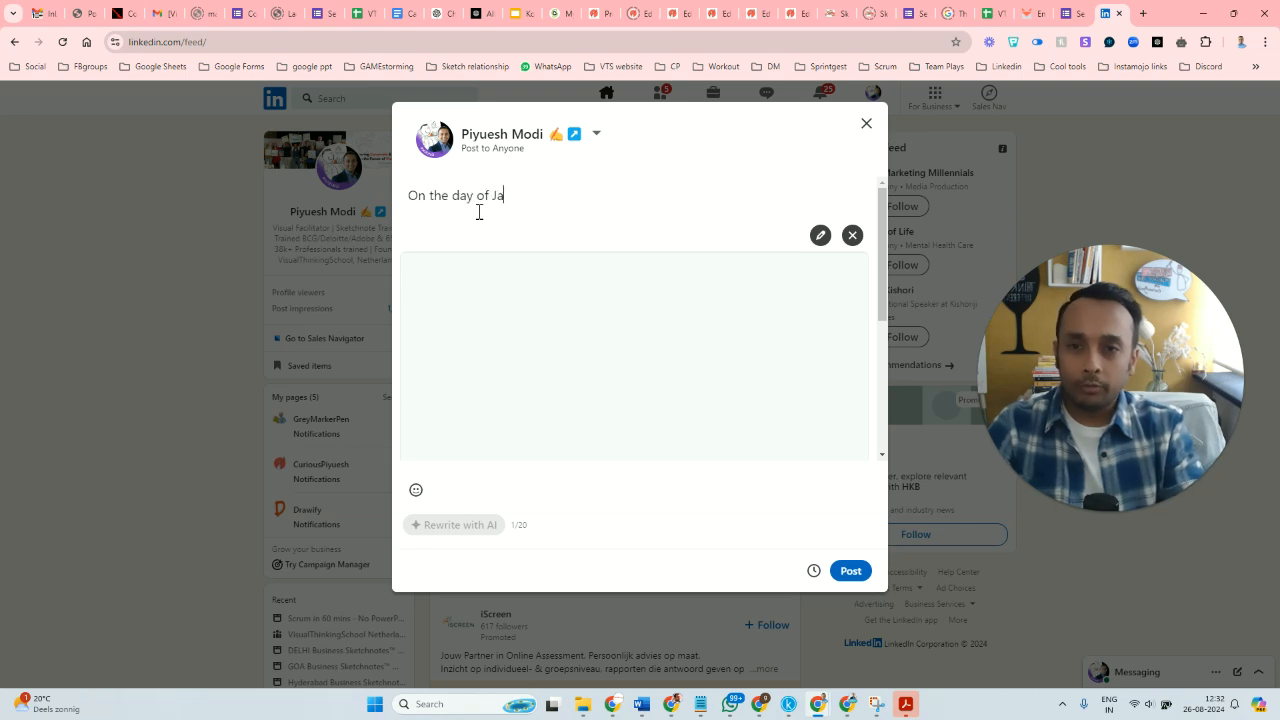
type("Janmas")
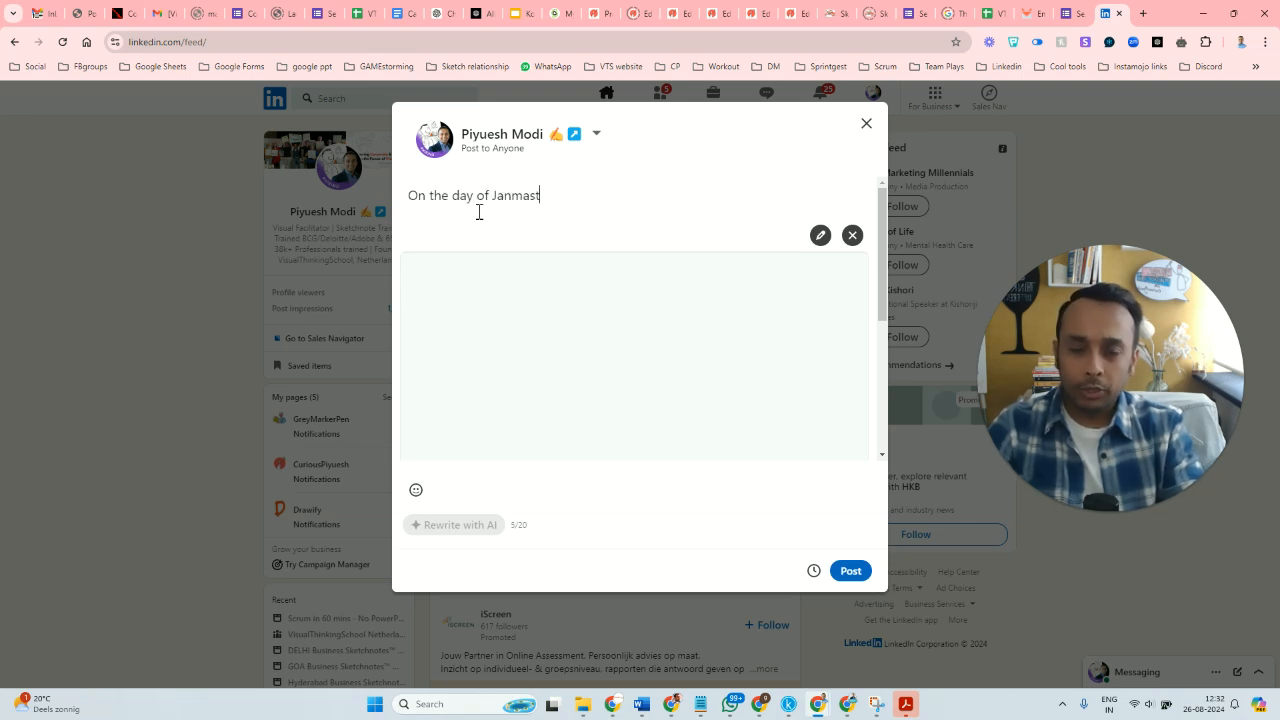
type("hta")
key("BackSpace")
type("tam")
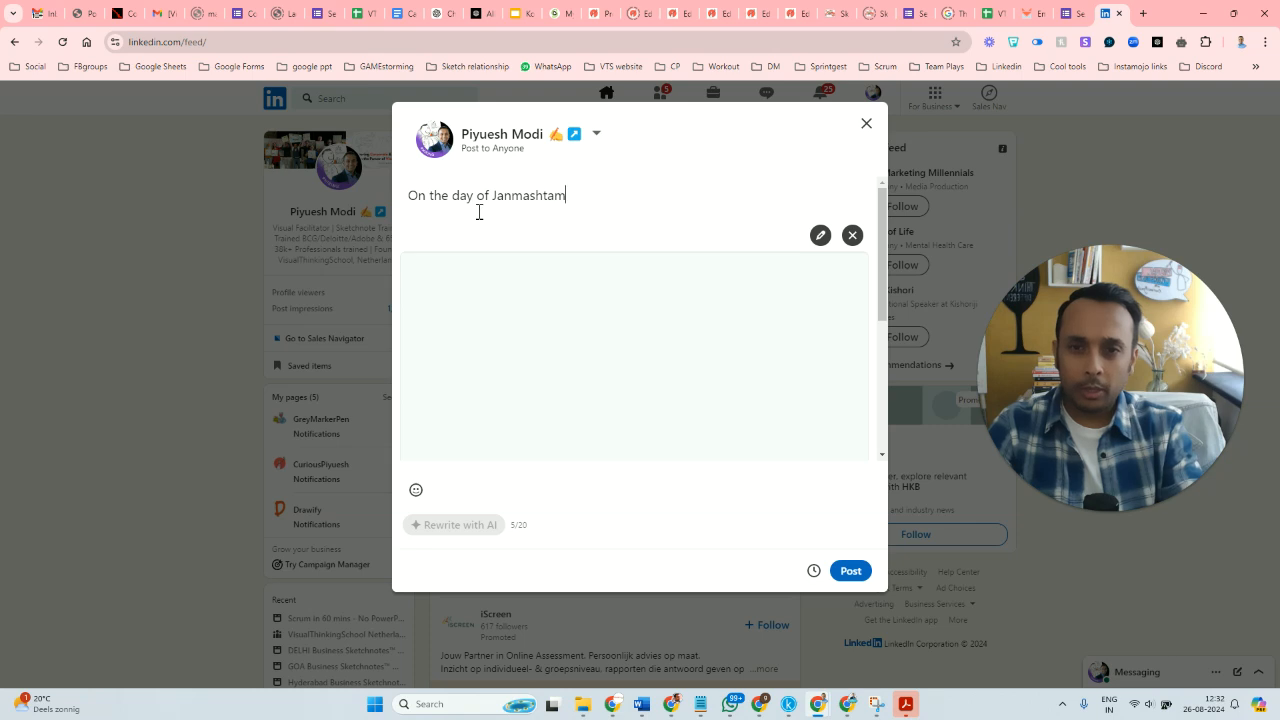
type("i, sharing a ")
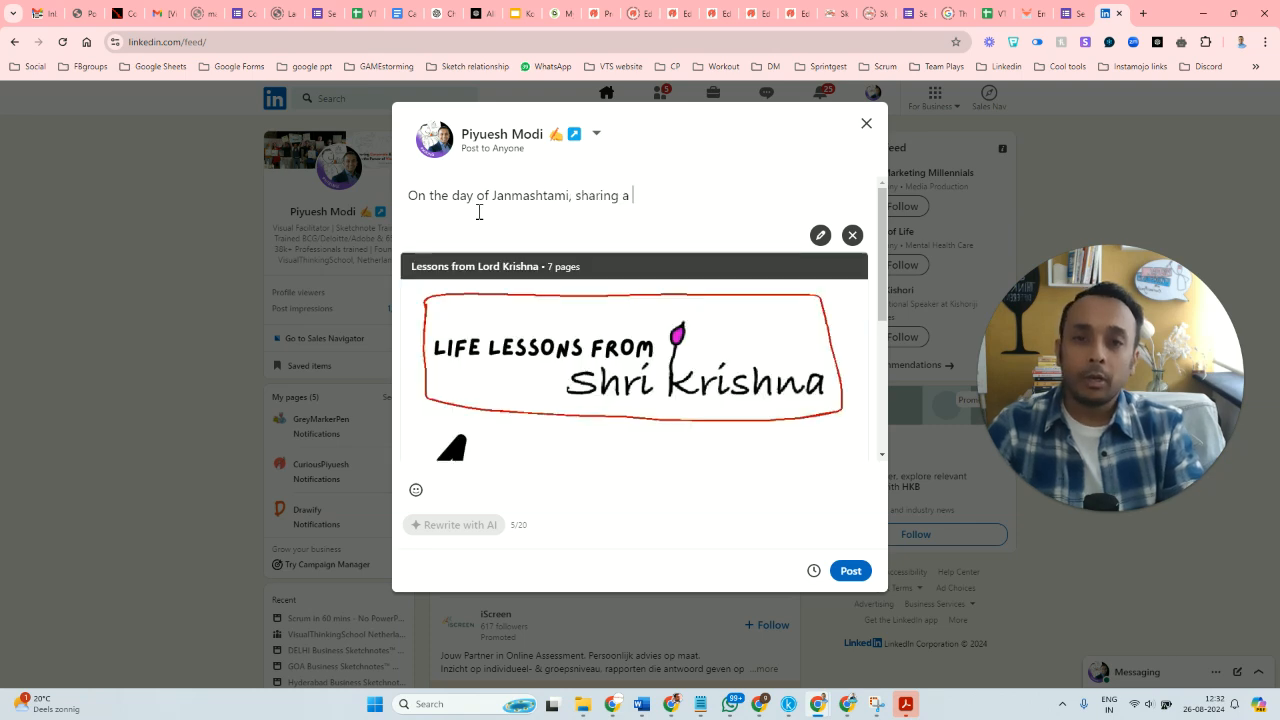
type("super ni")
type("cool sktch")
type("etchnote form")
Continue the opening sentence of the post with "super cool sketchnote from".
key("BackSpace")
key("BackSpace")
key("BackSpace")
key("BackSpace")
key("BackSpace")
type("from our")
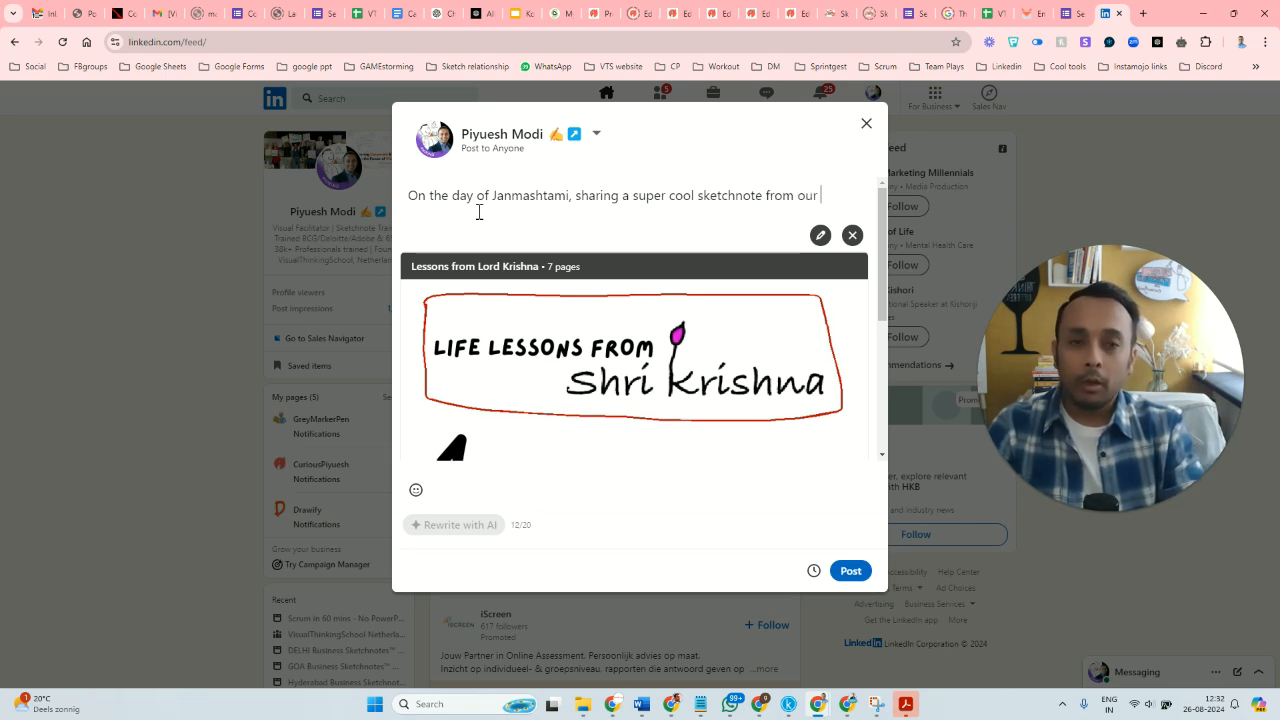
type(" sket")
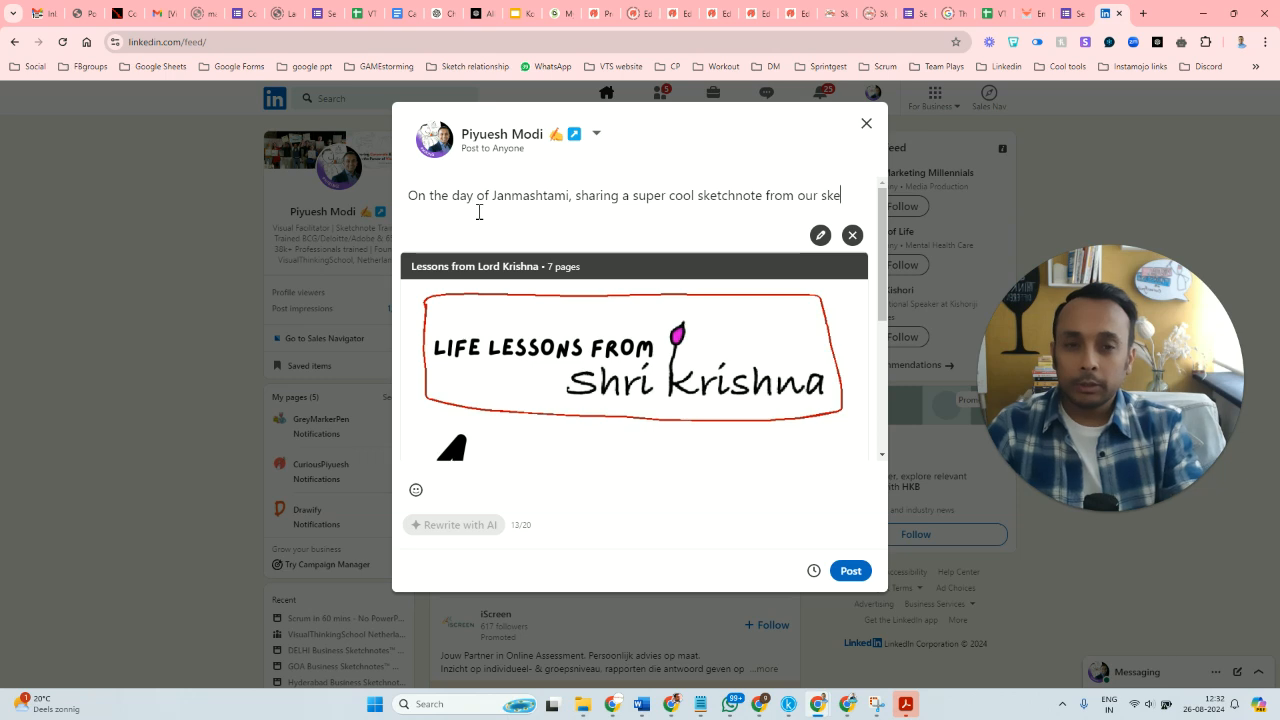
type(" sketchnote")
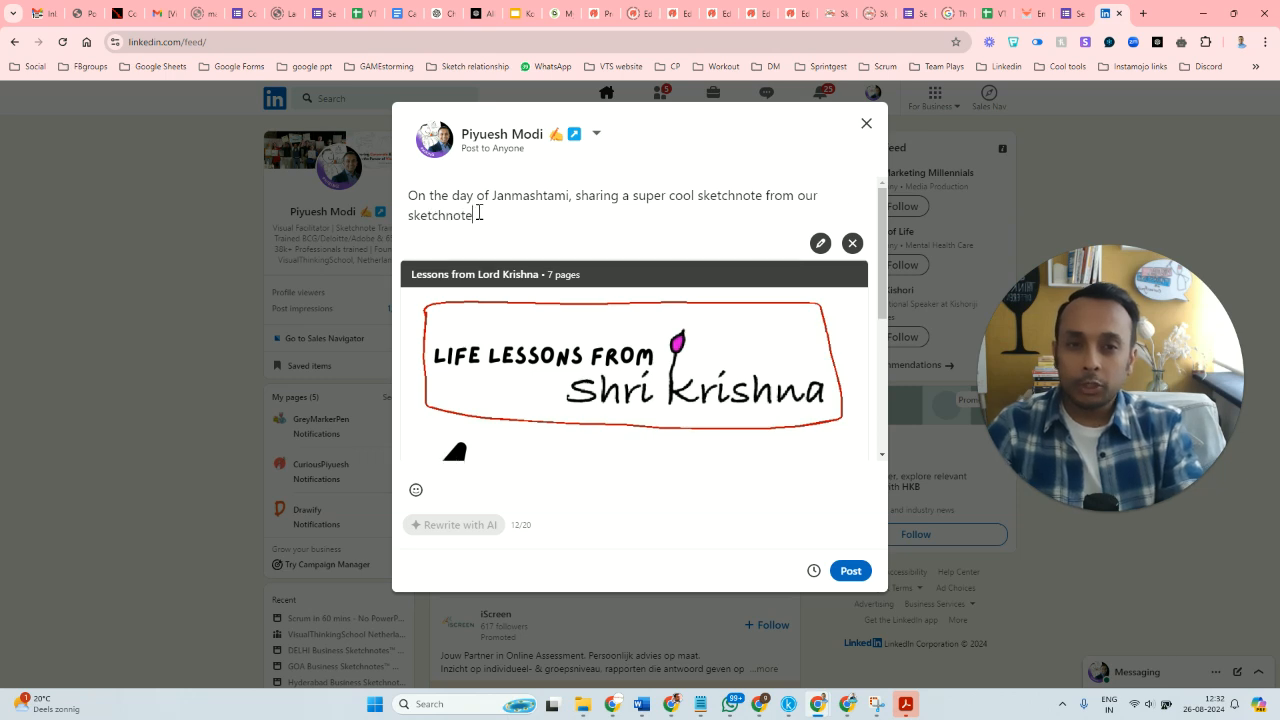
type(" comunity")
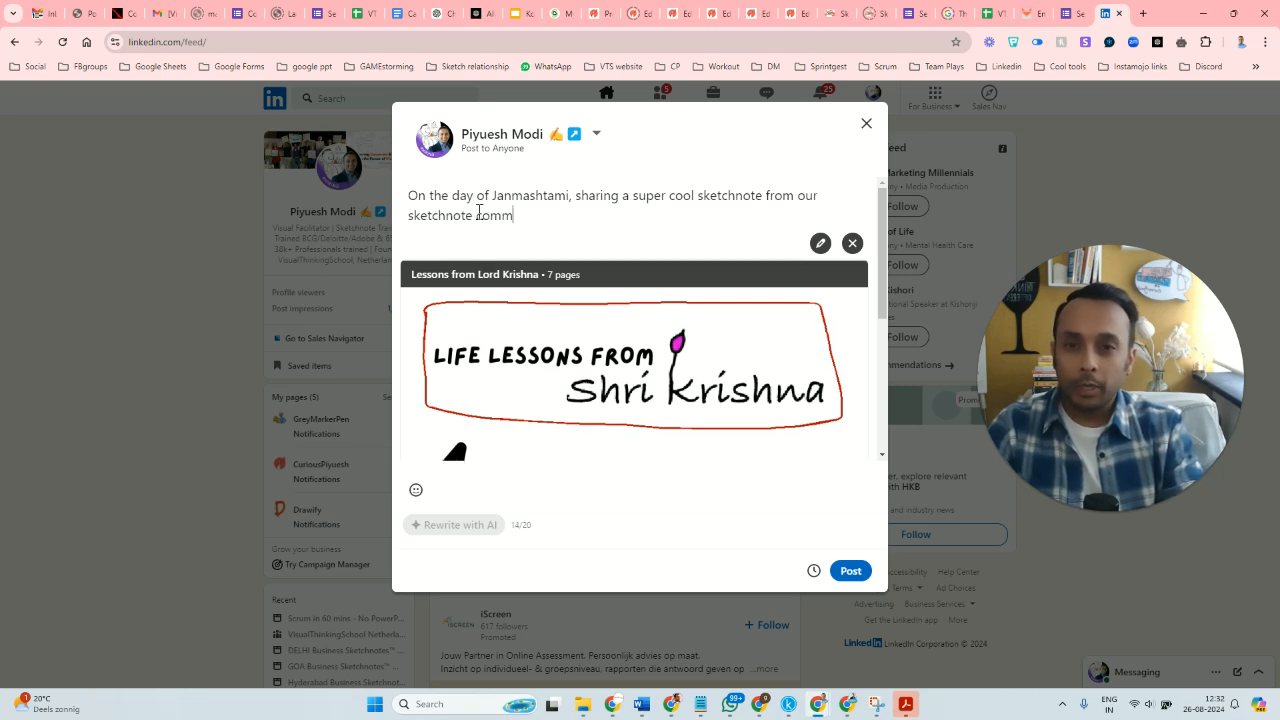
key("BackSpace")
key("BackSpace")
key("BackSpace")
key("BackSpace")
key("BackSpace")
key("BackSpace")
key("BackSpace")
key("BackSpace")
key("BackSpace")
key("BackSpace")
key("BackSpace")
key("BackSpace")
key("BackSpace")
key("BackSpace")
key("BackSpace")
key("BackSpace")
key("BackSpace")
key("BackSpace")
key("BackSpace")
key("BackSpace")
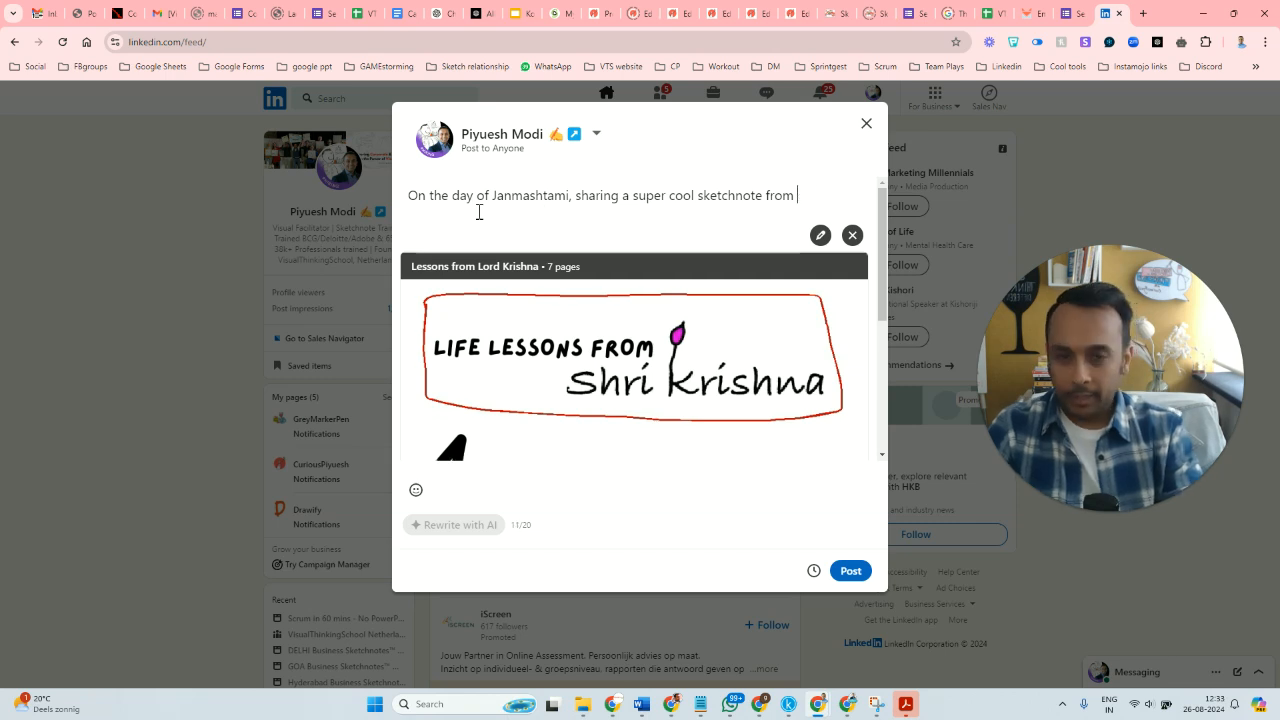
Mention the sketchnote's author by LinkedIn profile at the end of the sentence and add a heart-eyes emoji.
type("@")
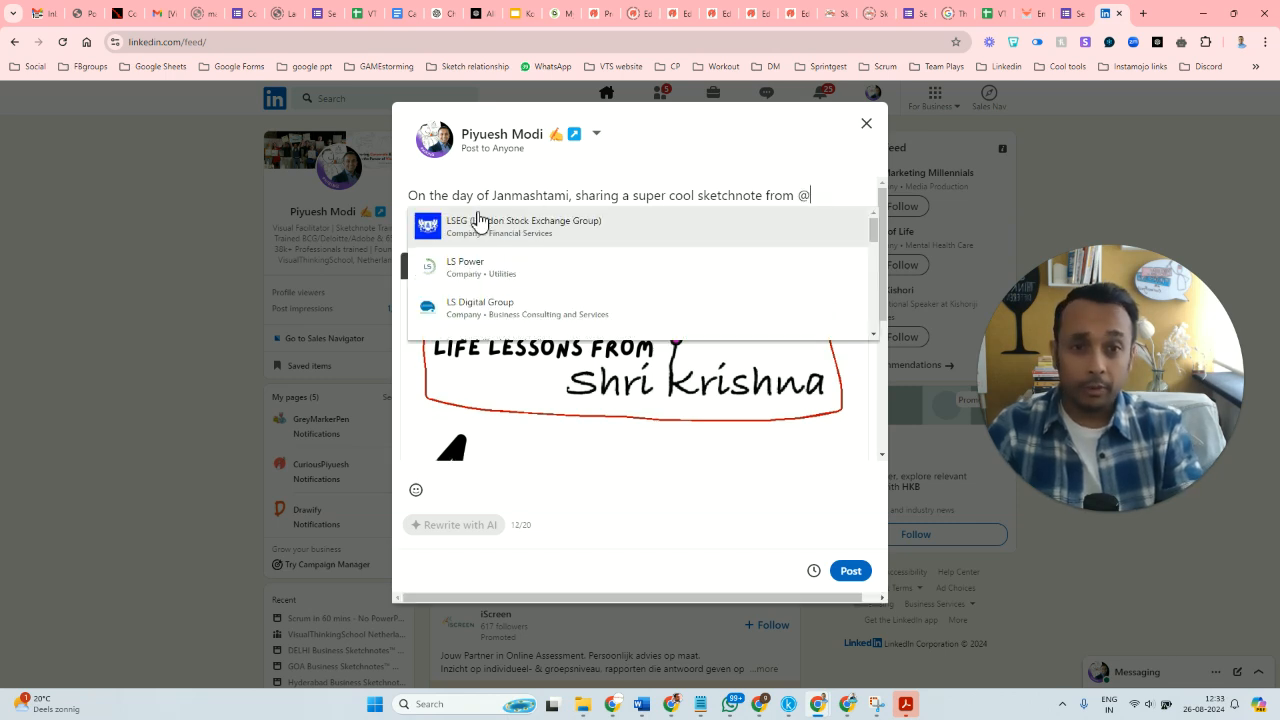
type("kapi")
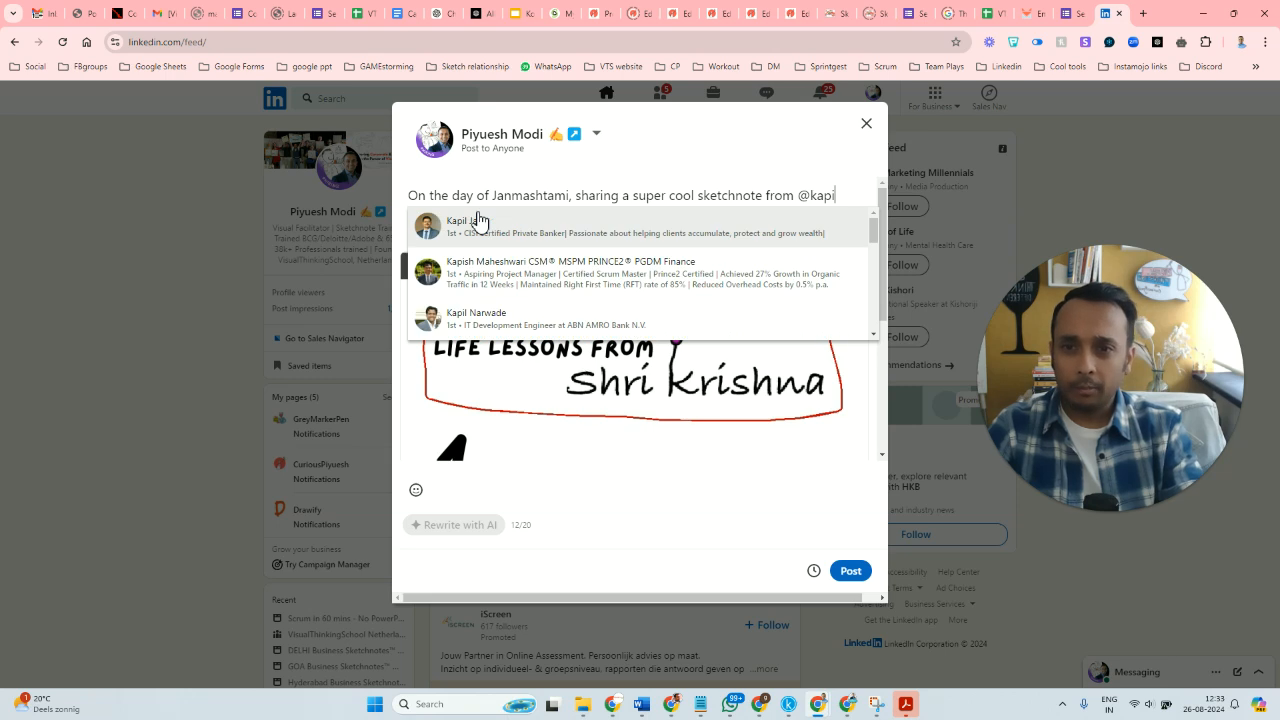
type("l b")
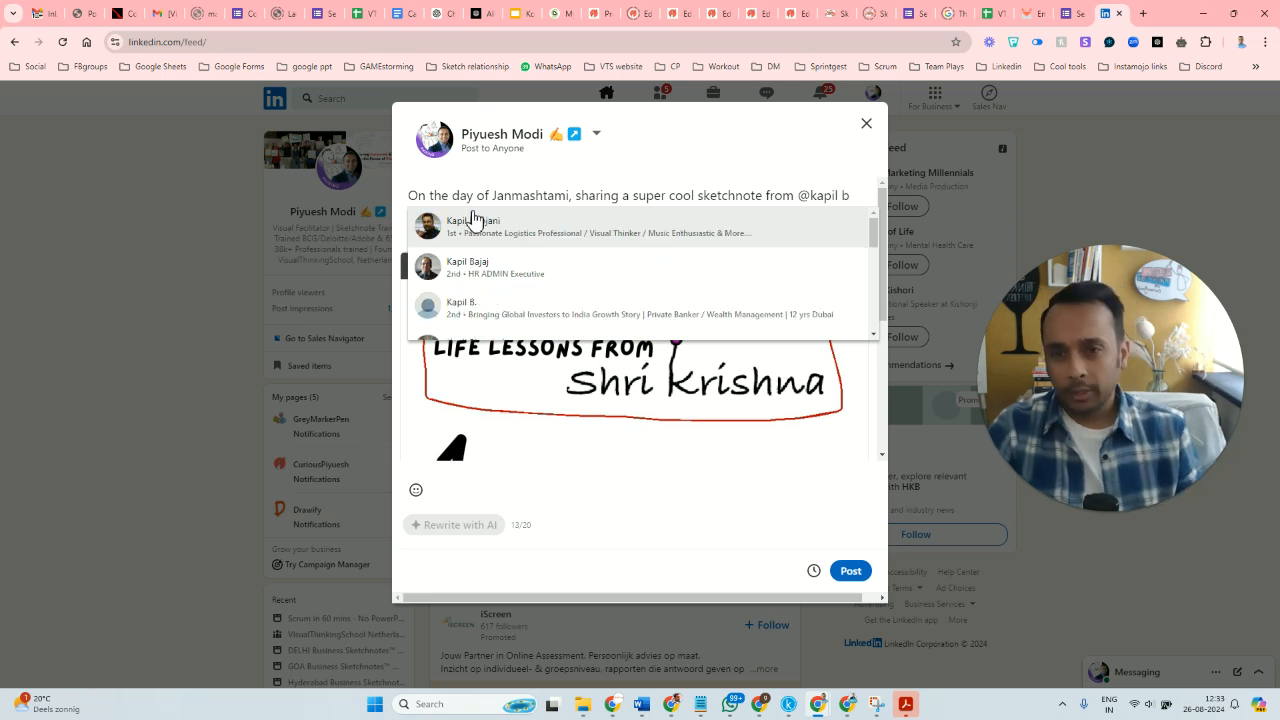
left_click(502, 246)
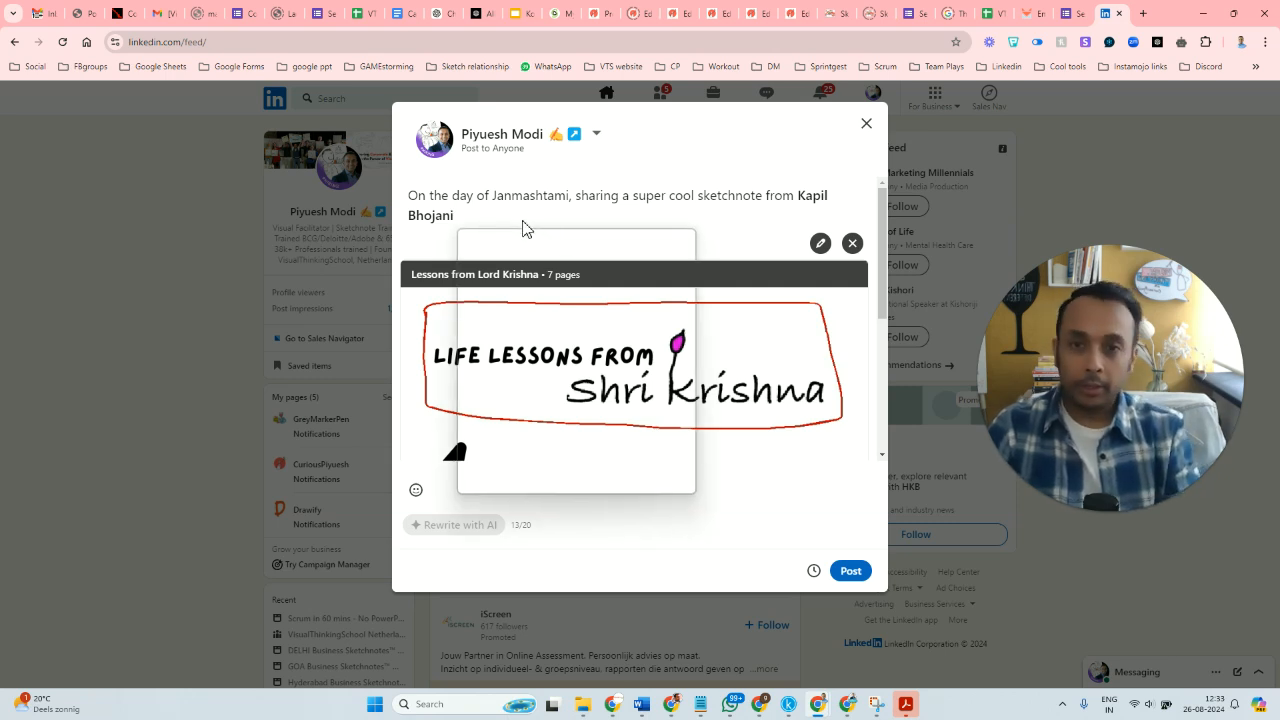
key("super+period")
left_click(667, 365)
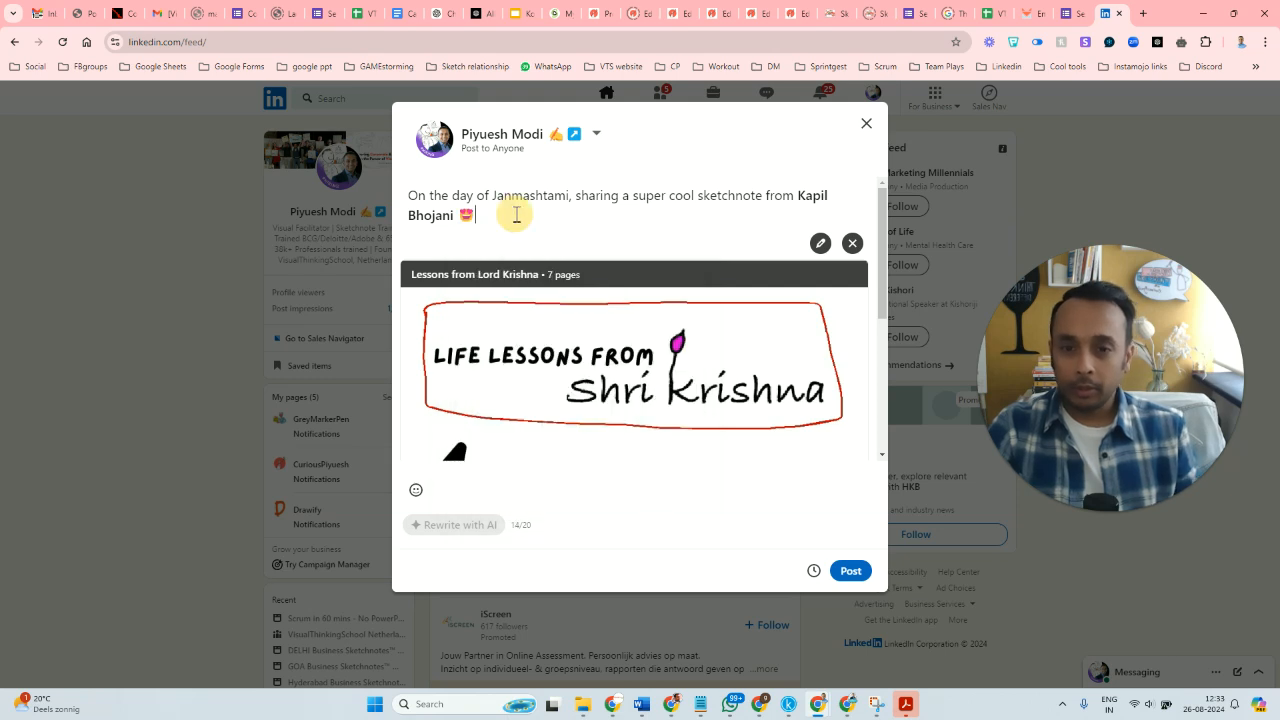
Add a new paragraph after a blank line: "You can join our FREE sketchnote community to start learning sketchnotes".
key("Return")
key("Return")
type("Yo")
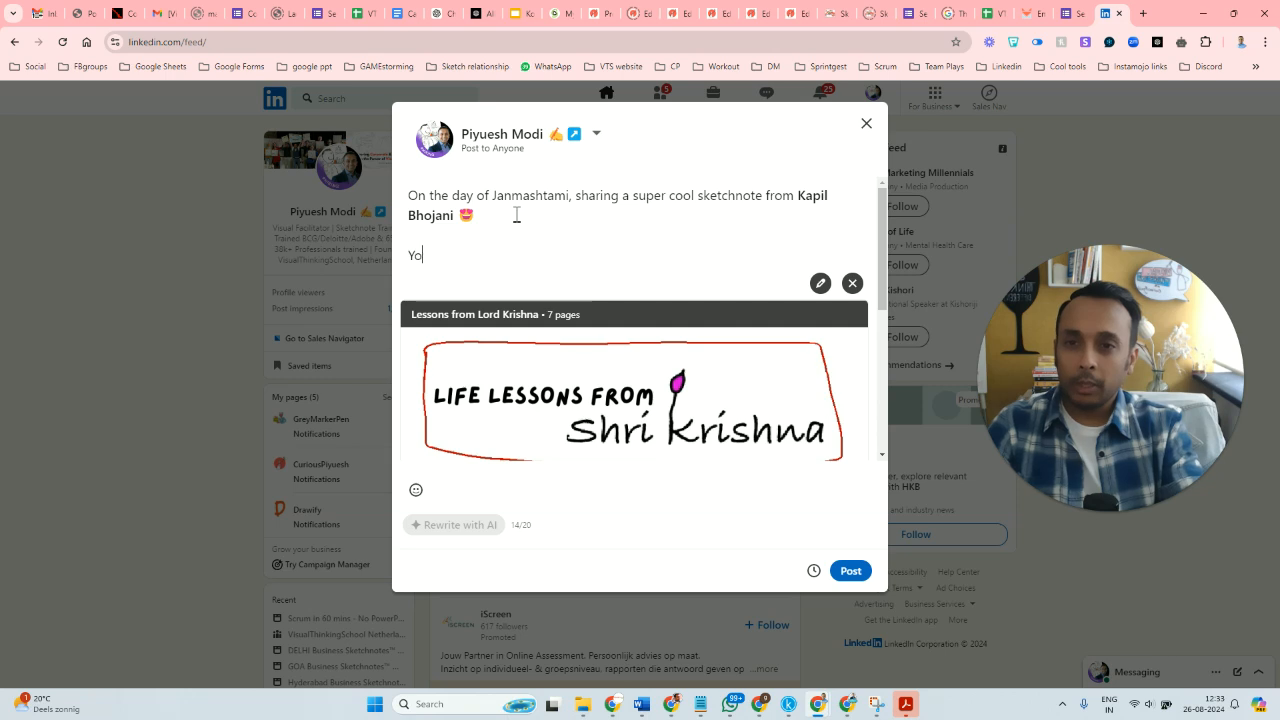
type("u can join our ")
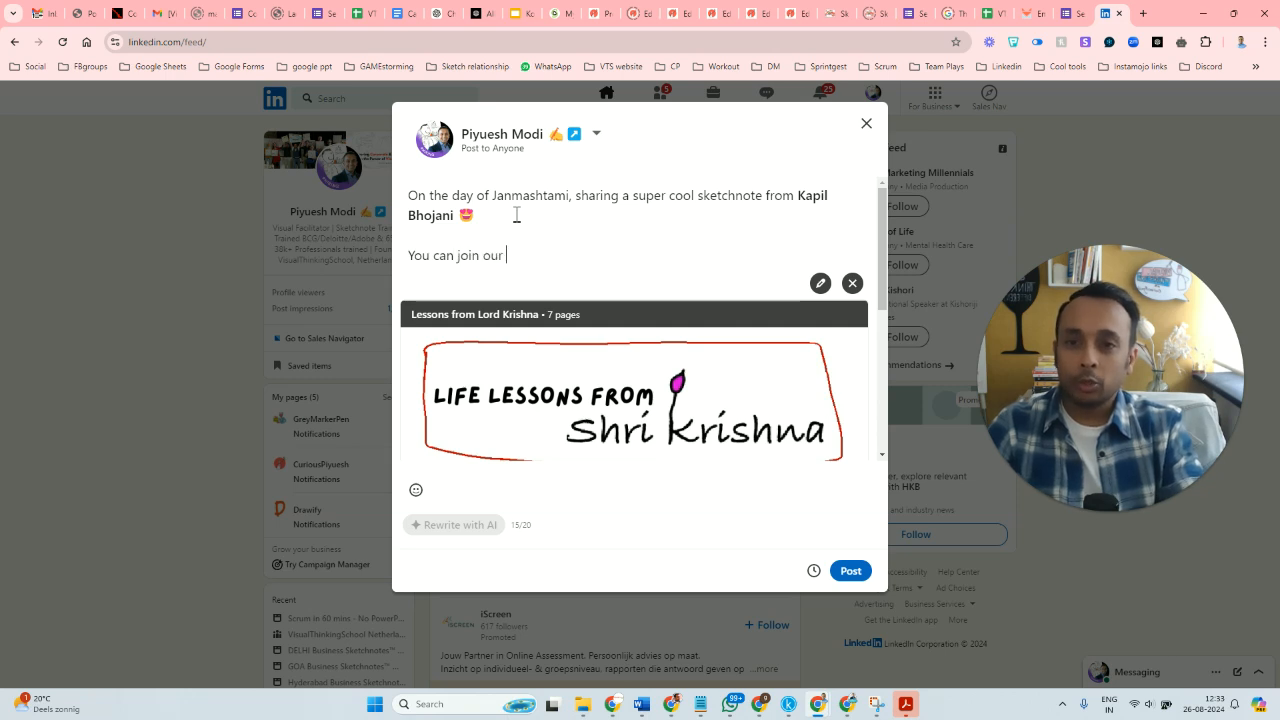
type("FREE sket")
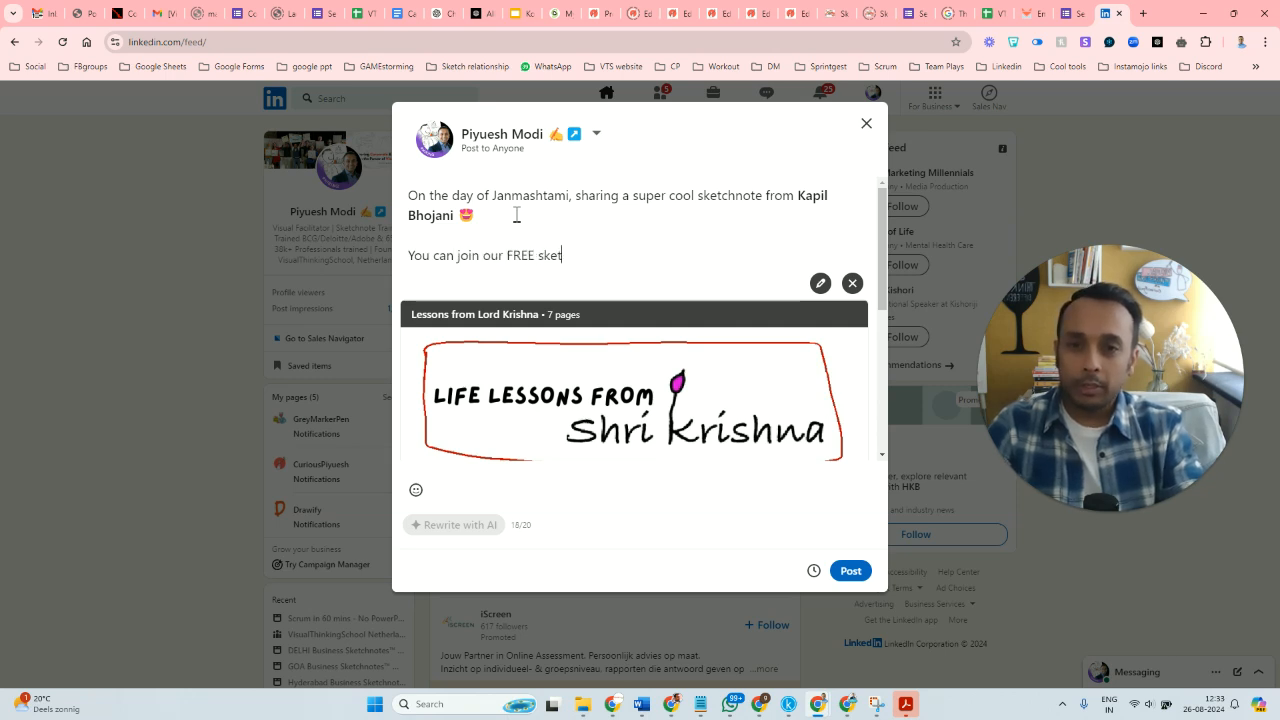
type("chnote community")
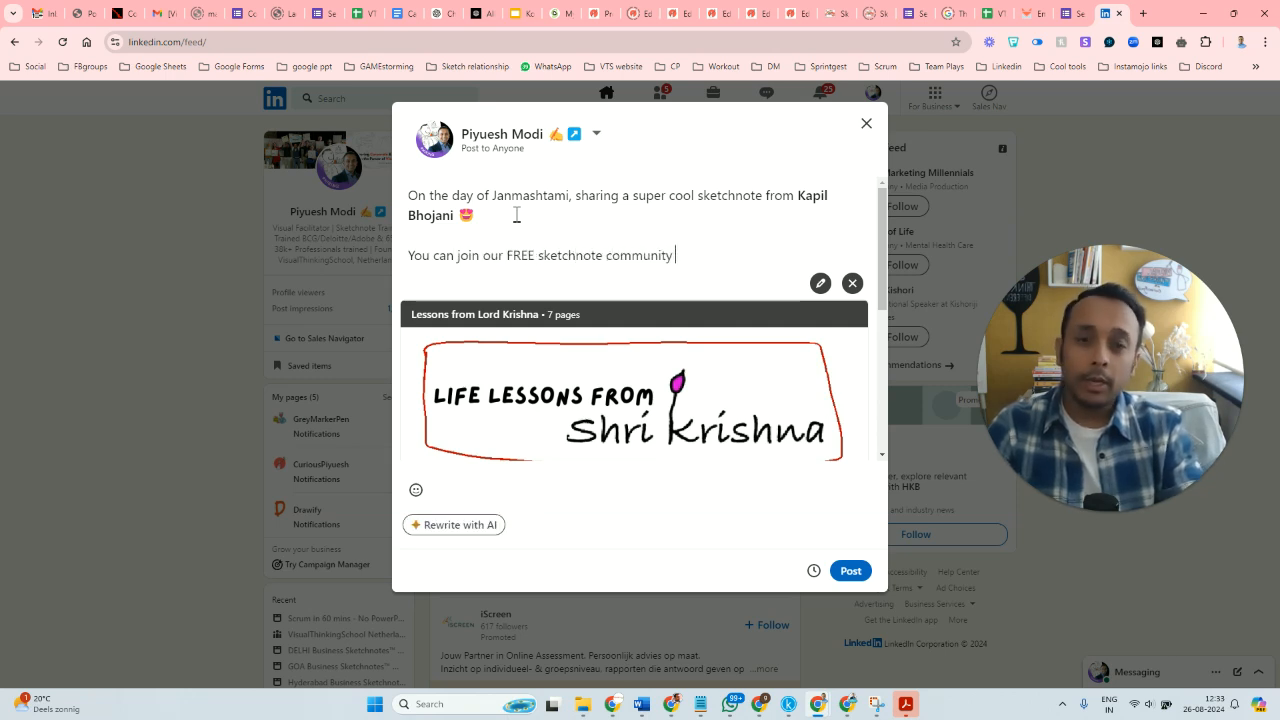
type(" to start learni")
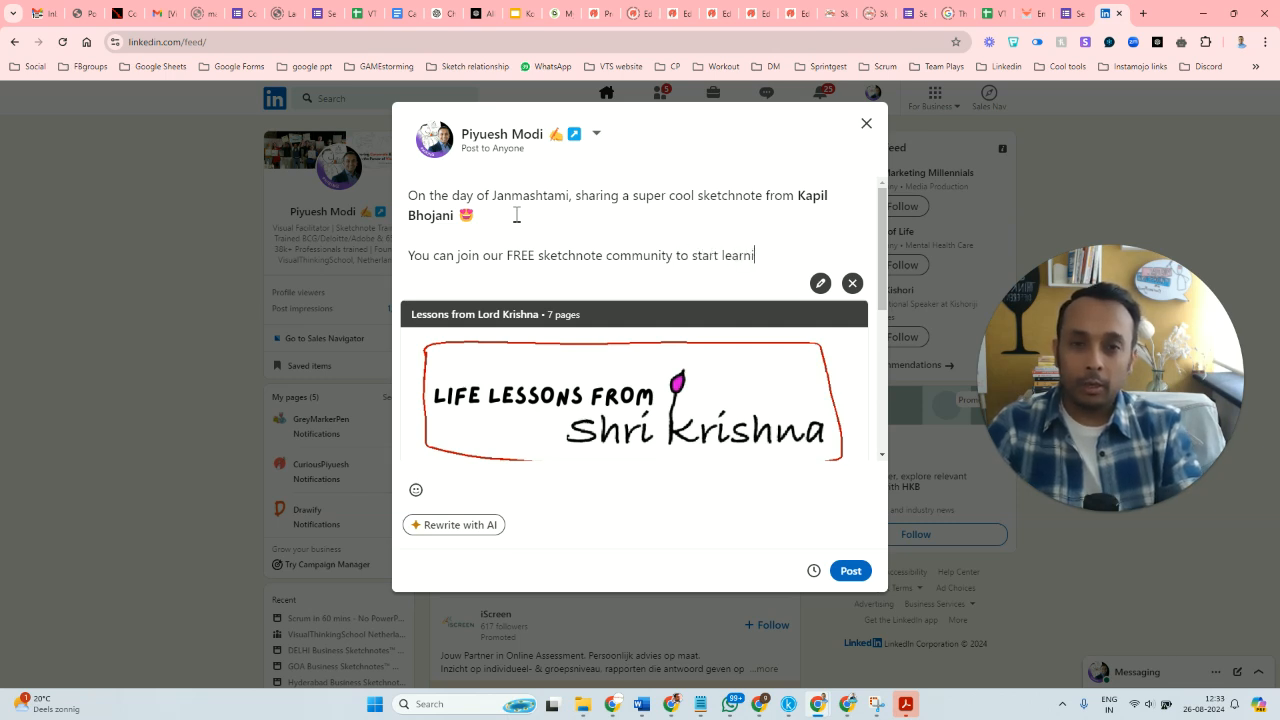
type("ng sketchnotes")
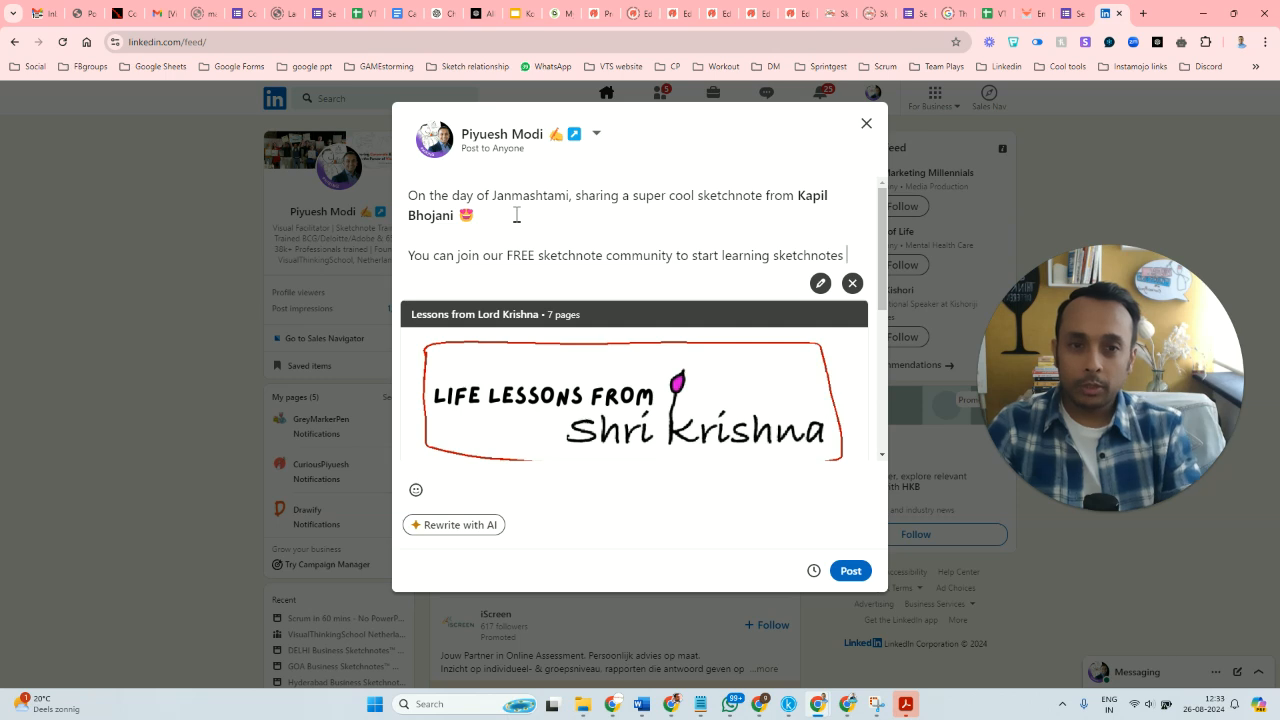
key("Return")
type("https://visualthinkingschool.eu/wa")
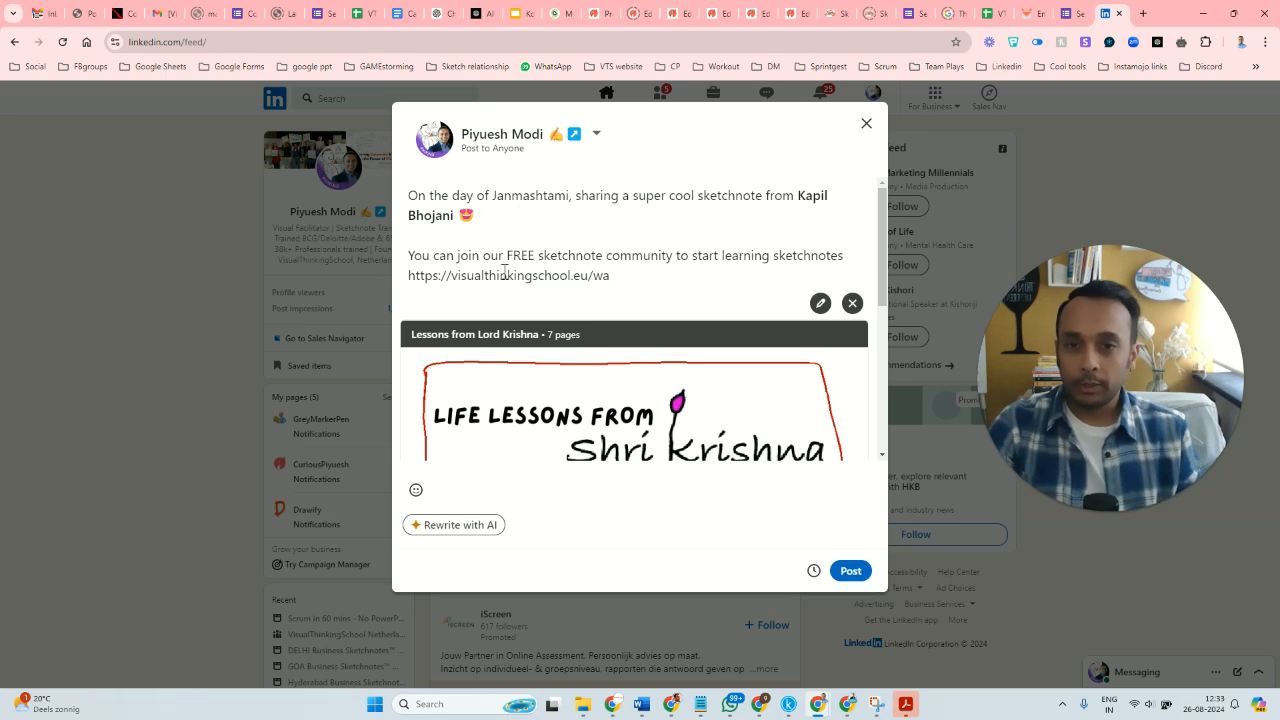
Page through the attached carousel up to page 6 and check it together with the post text.
scroll(571, 280, "down", 3)
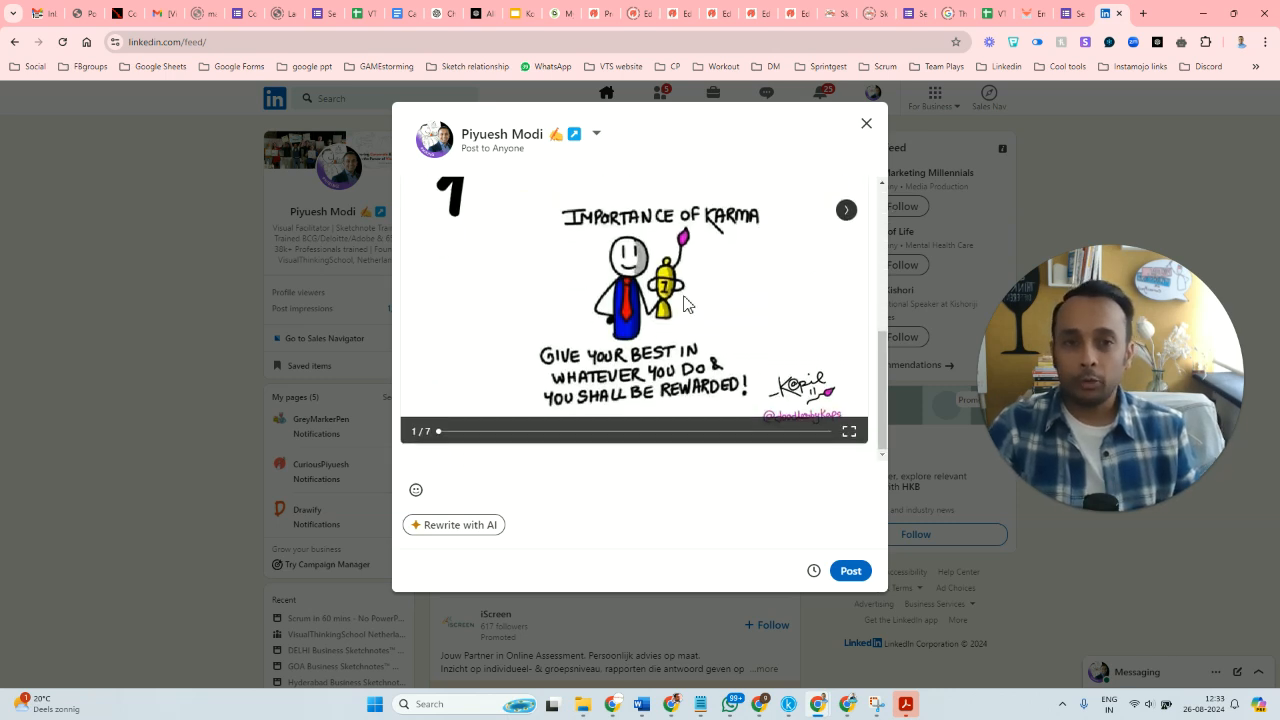
scroll(685, 300, "up", 2)
scroll(680, 303, "down", 1)
left_click(846, 274)
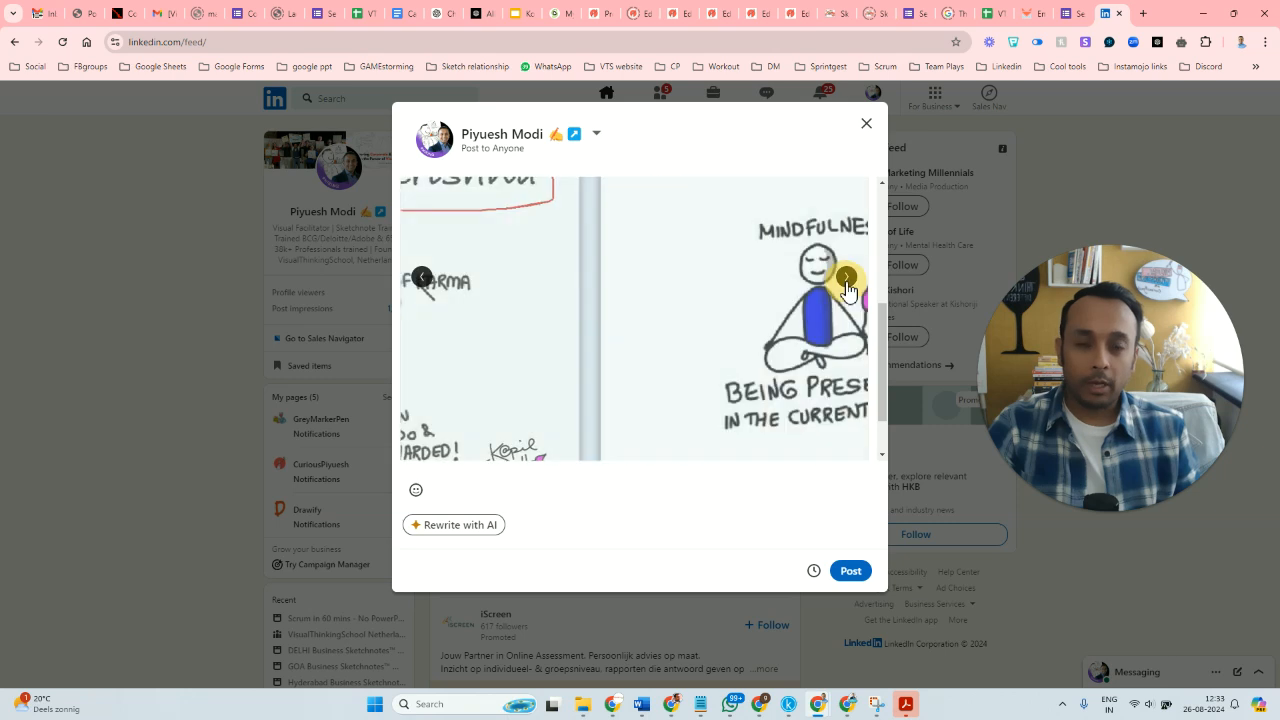
left_click(846, 280)
left_click(846, 278)
left_click(846, 278)
left_click(846, 278)
scroll(760, 340, "up", 3)
scroll(680, 380, "down", 4)
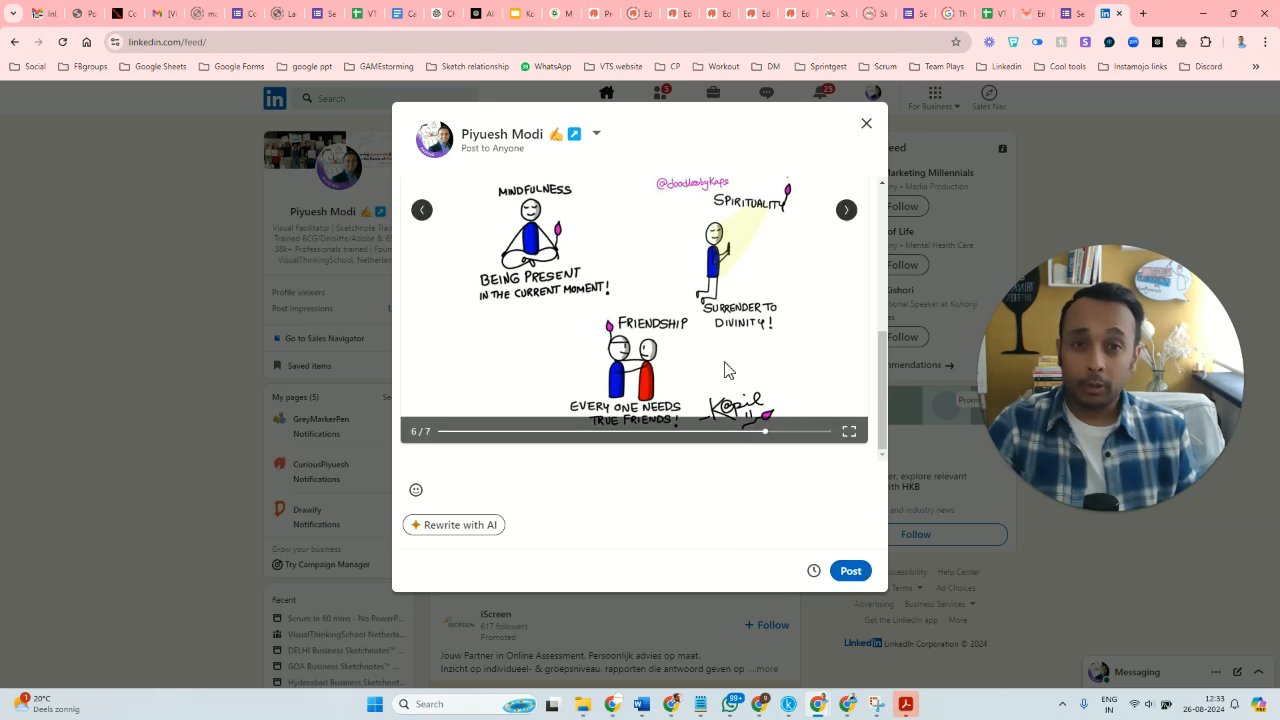
scroll(731, 371, "up", 4)
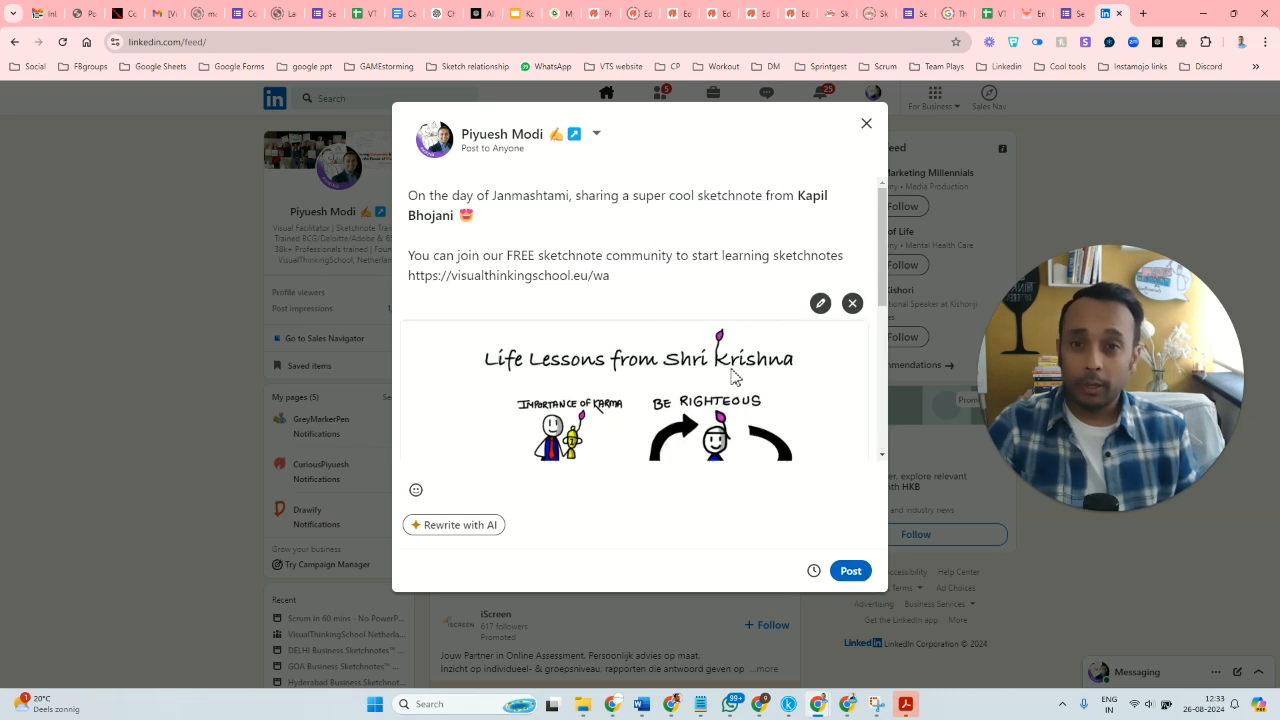
Publish the document post and view it in the LinkedIn feed.
left_click(852, 577)
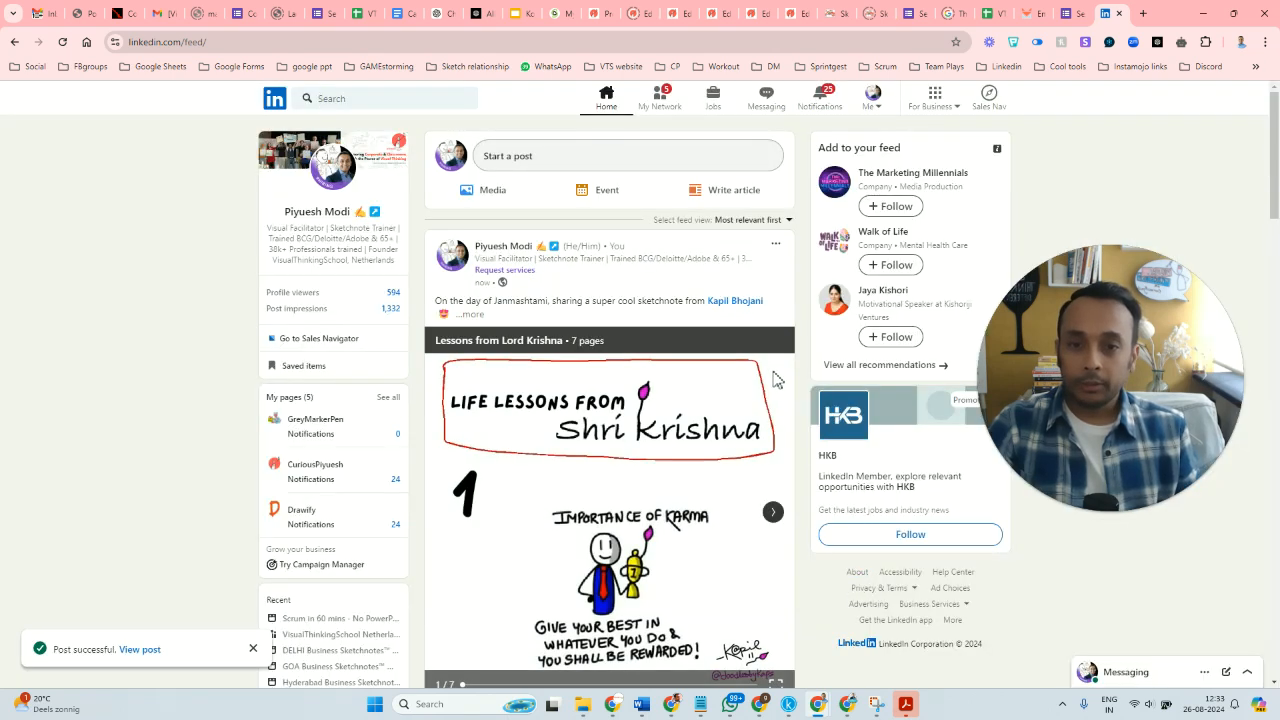
scroll(697, 394, "down", 2)
scroll(697, 394, "up", 2)
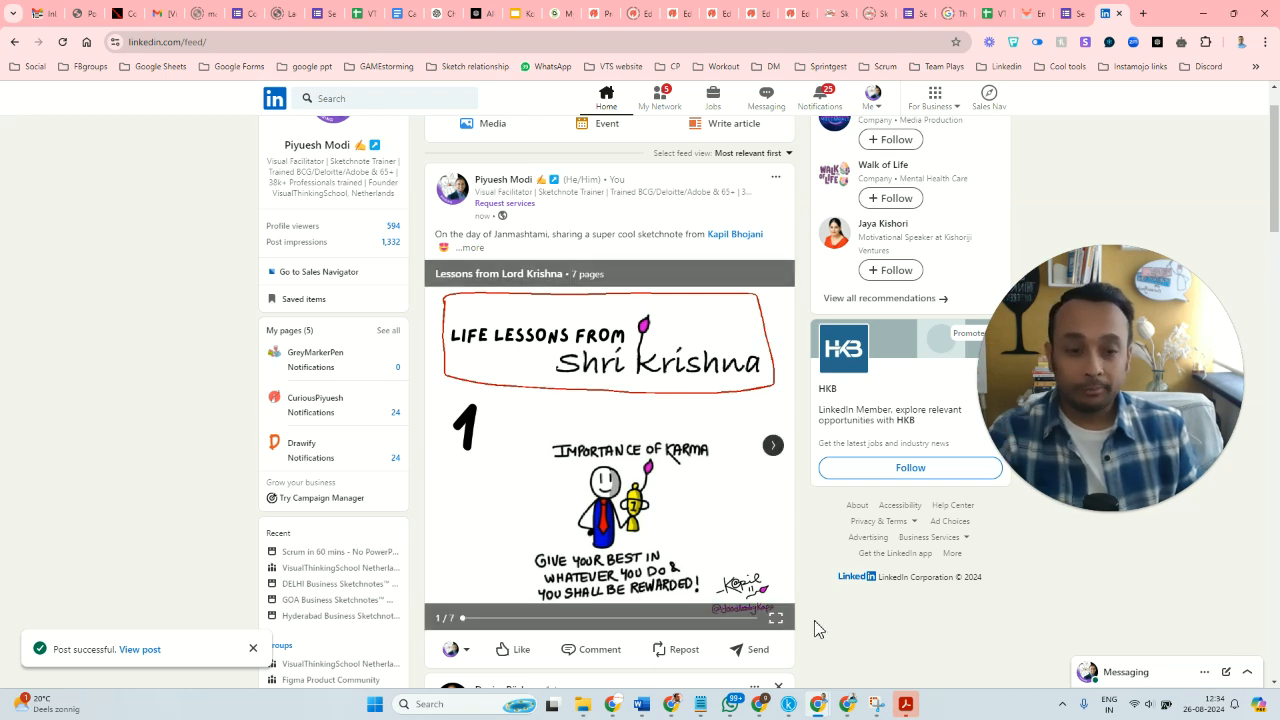
Switch back to the browser window with the Canva carousel design.
mouse_move(760, 714)
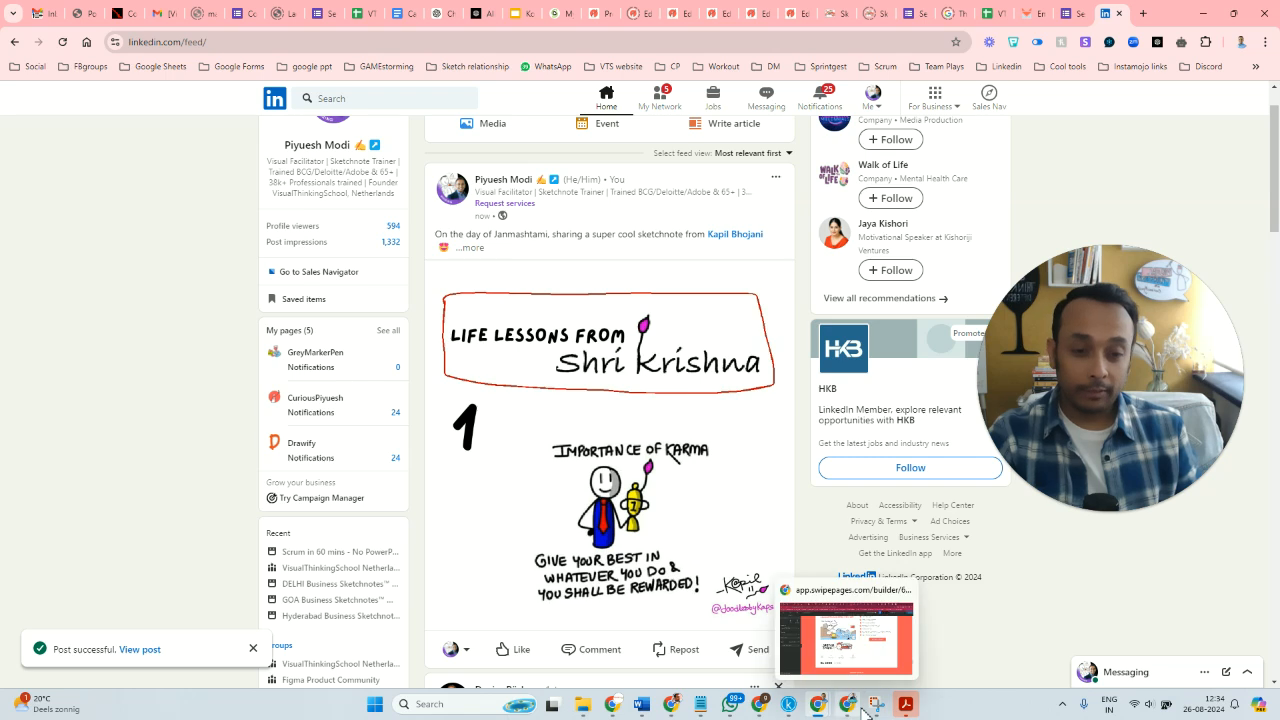
left_click(773, 712)
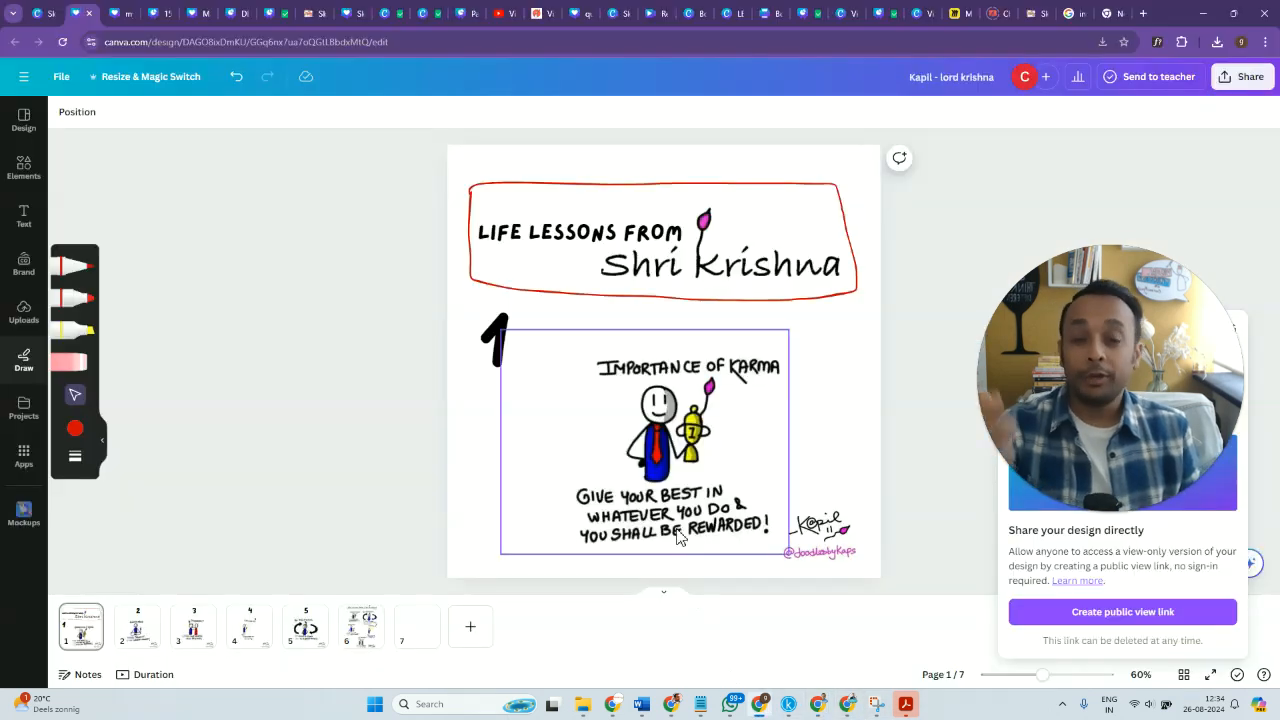
mouse_move(1212, 393)
left_mouse_down()
mouse_move(1073, 429)
mouse_move(297, 307)
left_mouse_up()
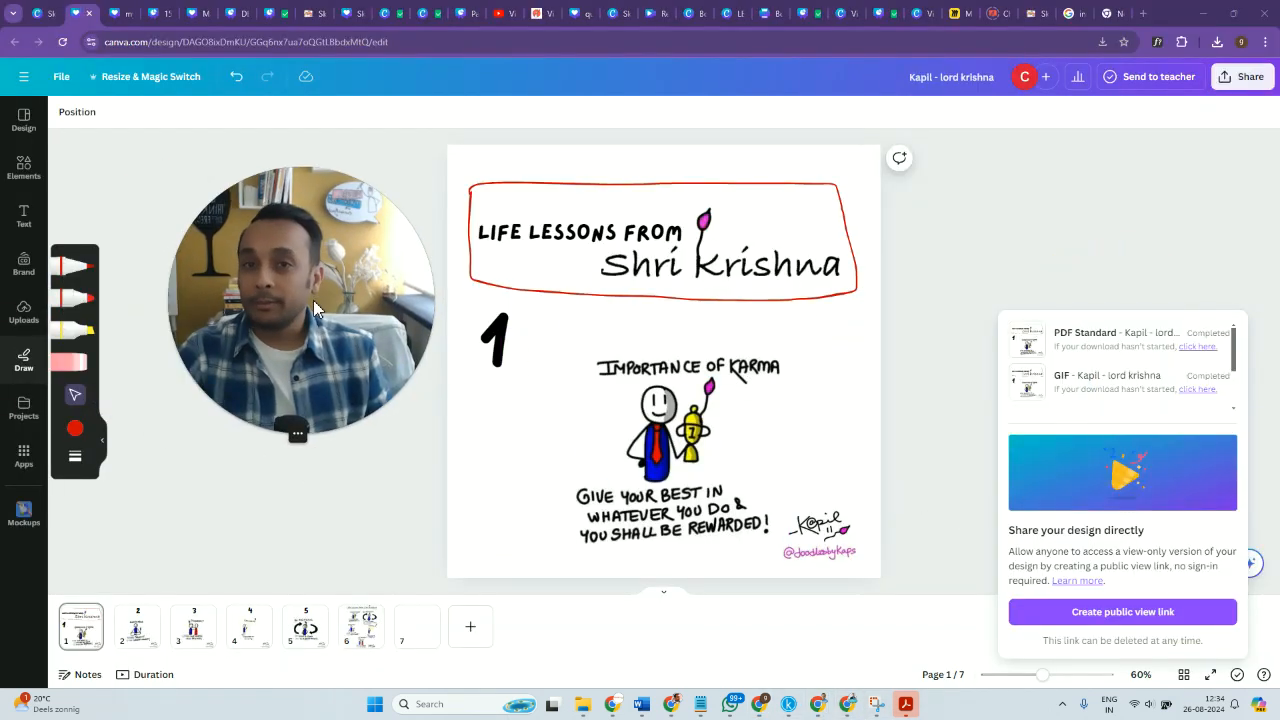